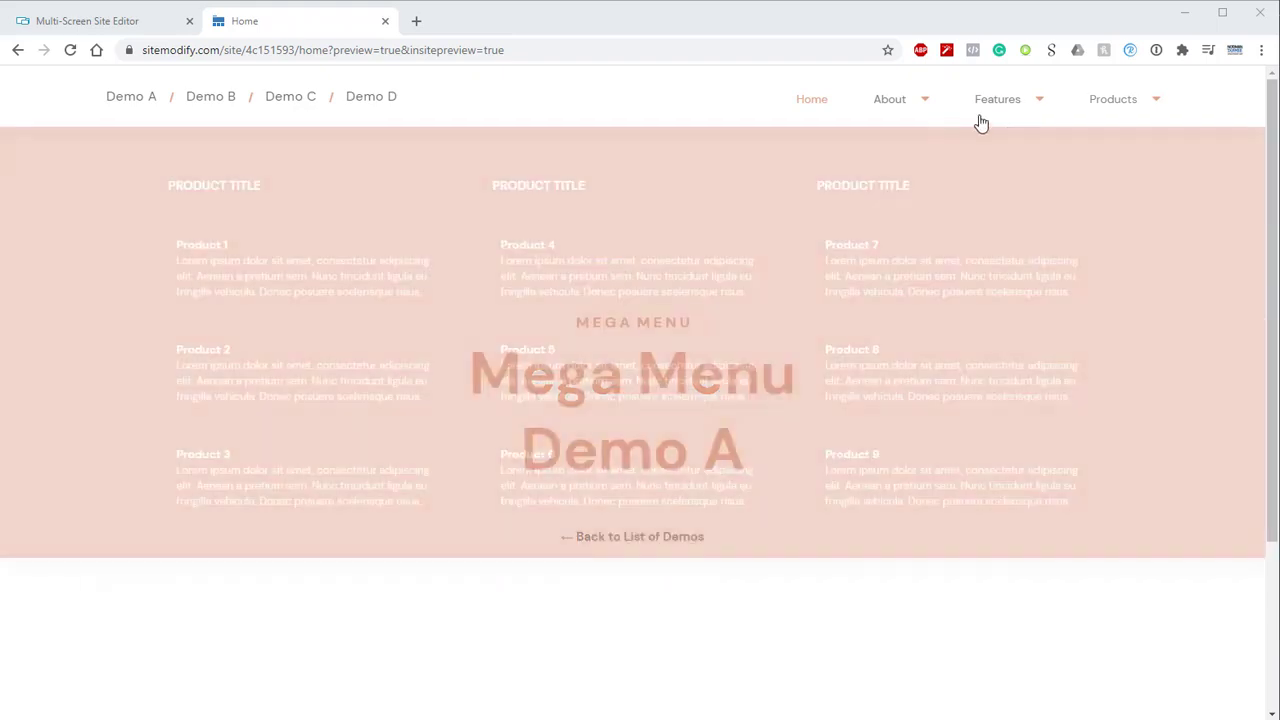
# Step: Examine the About, Features and Products mega menu dropdowns on the finished Demo A page
pyautogui.moveTo(920, 98)
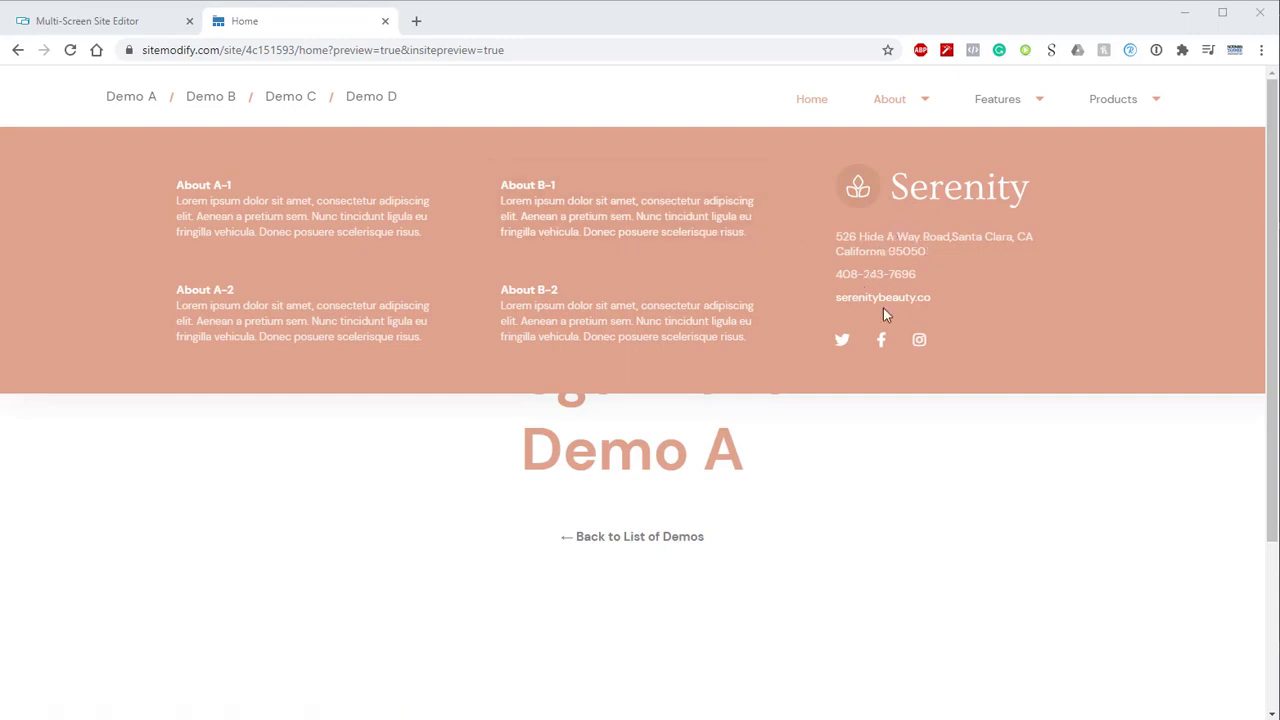
pyautogui.moveTo(1027, 109)
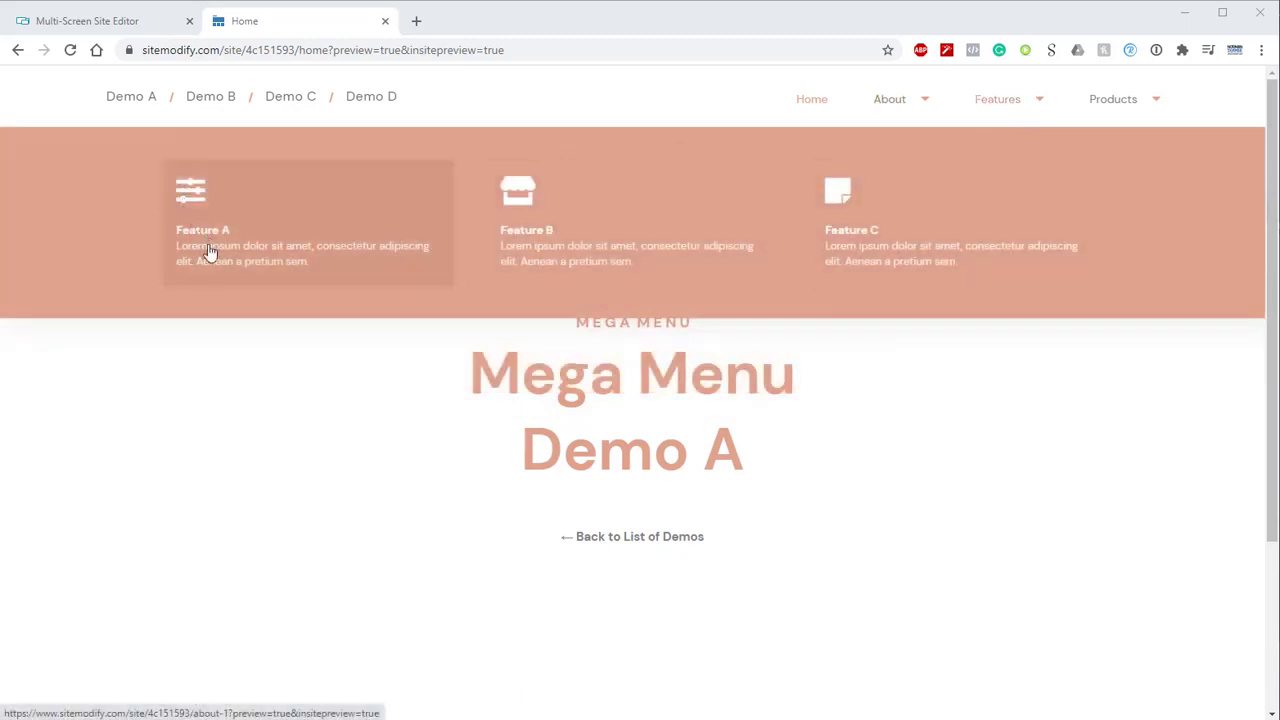
pyautogui.moveTo(1143, 106)
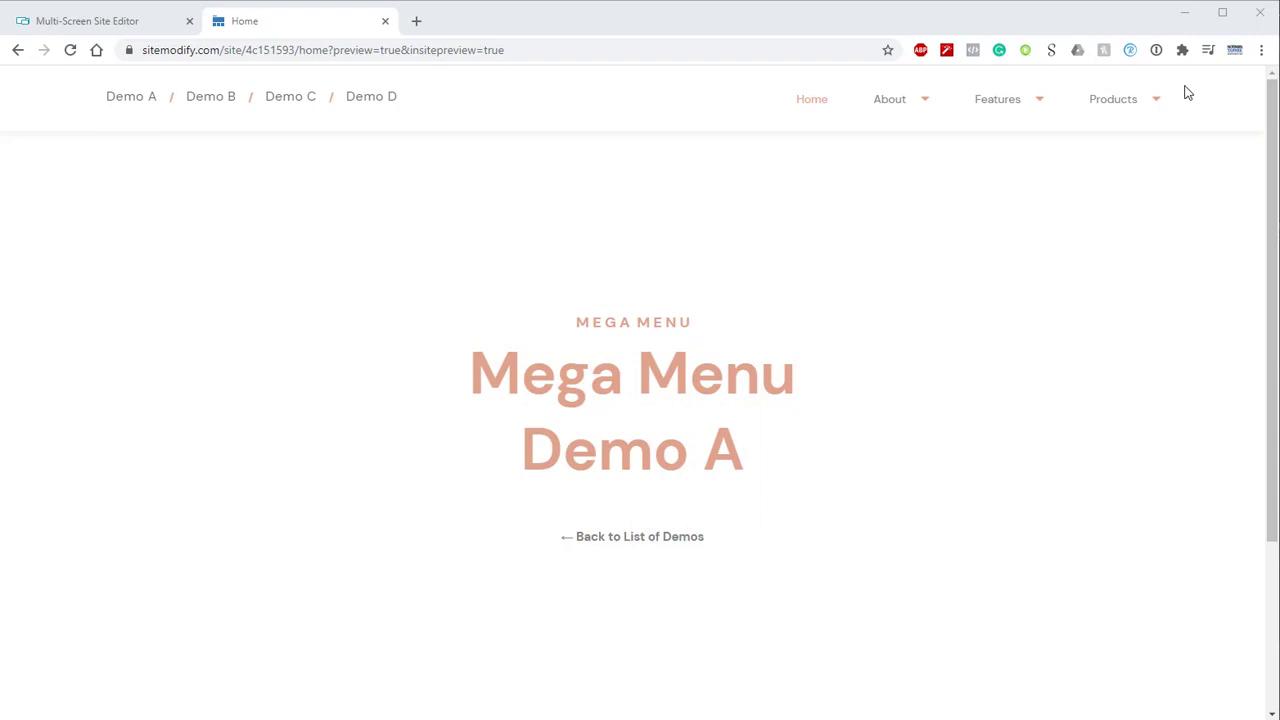
# Step: Switch to the site editor and review the list of site pages
pyautogui.click(155, 21)
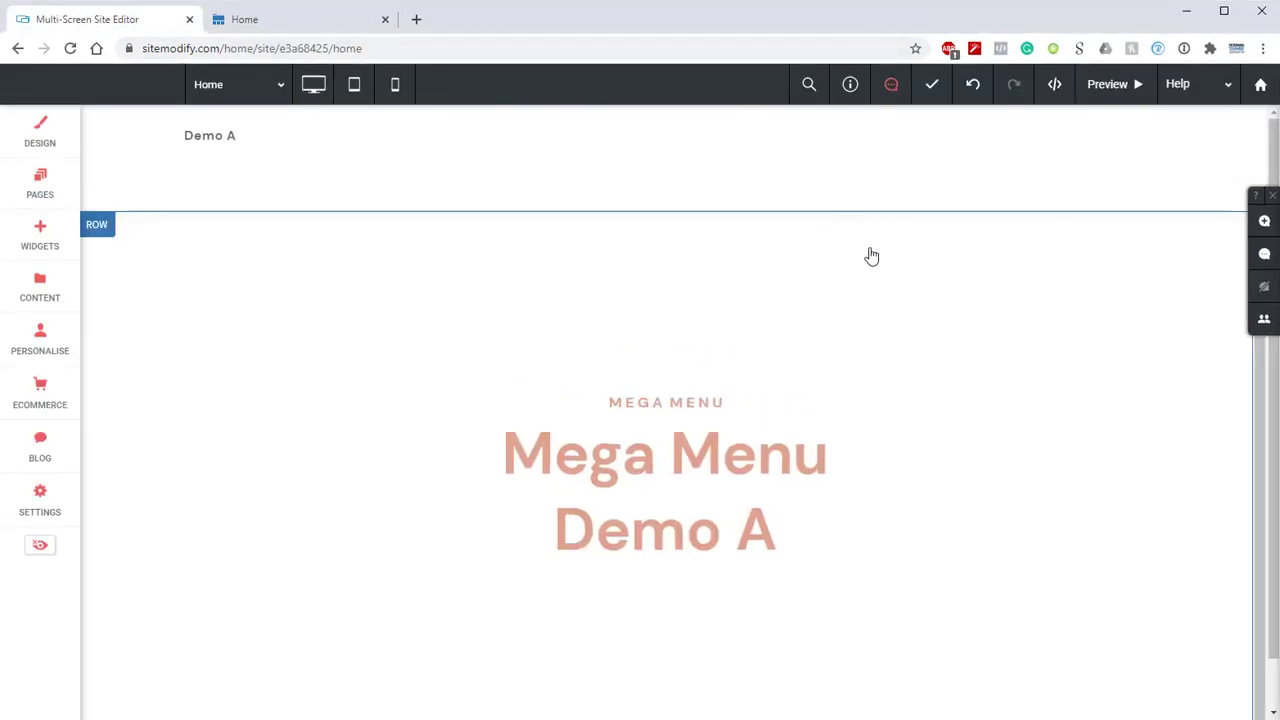
pyautogui.click(33, 190)
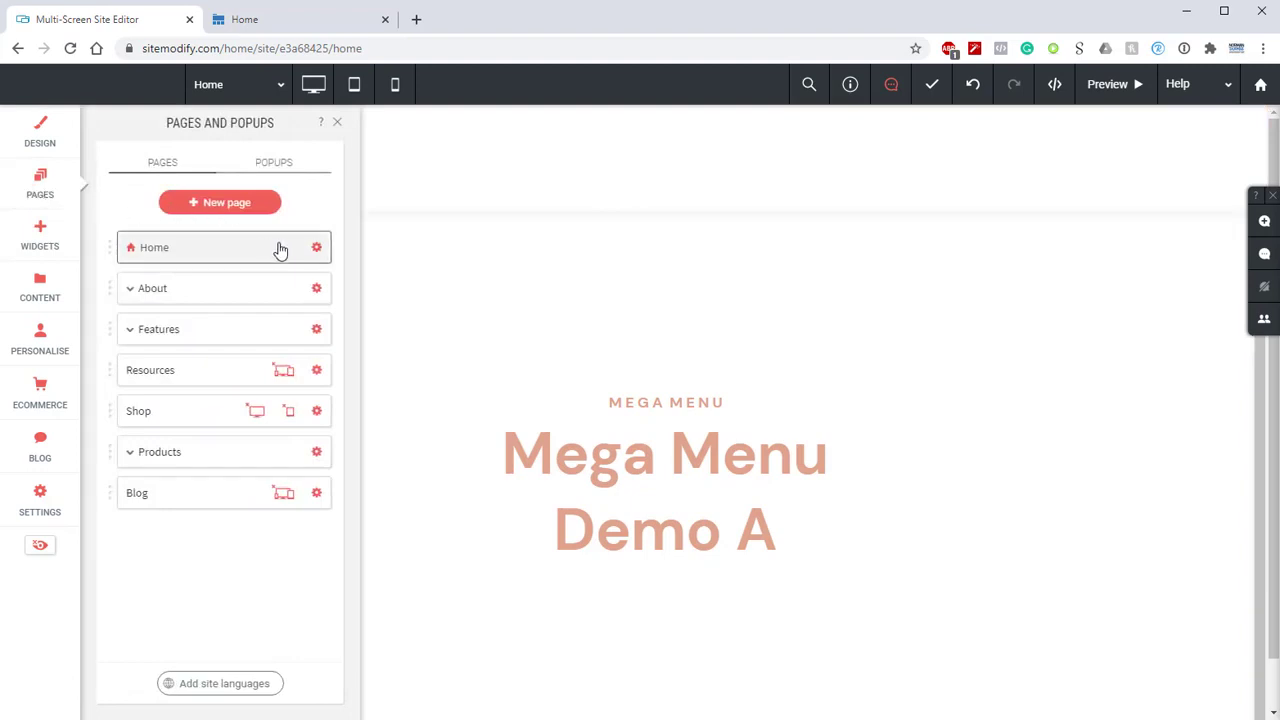
pyautogui.click(338, 123)
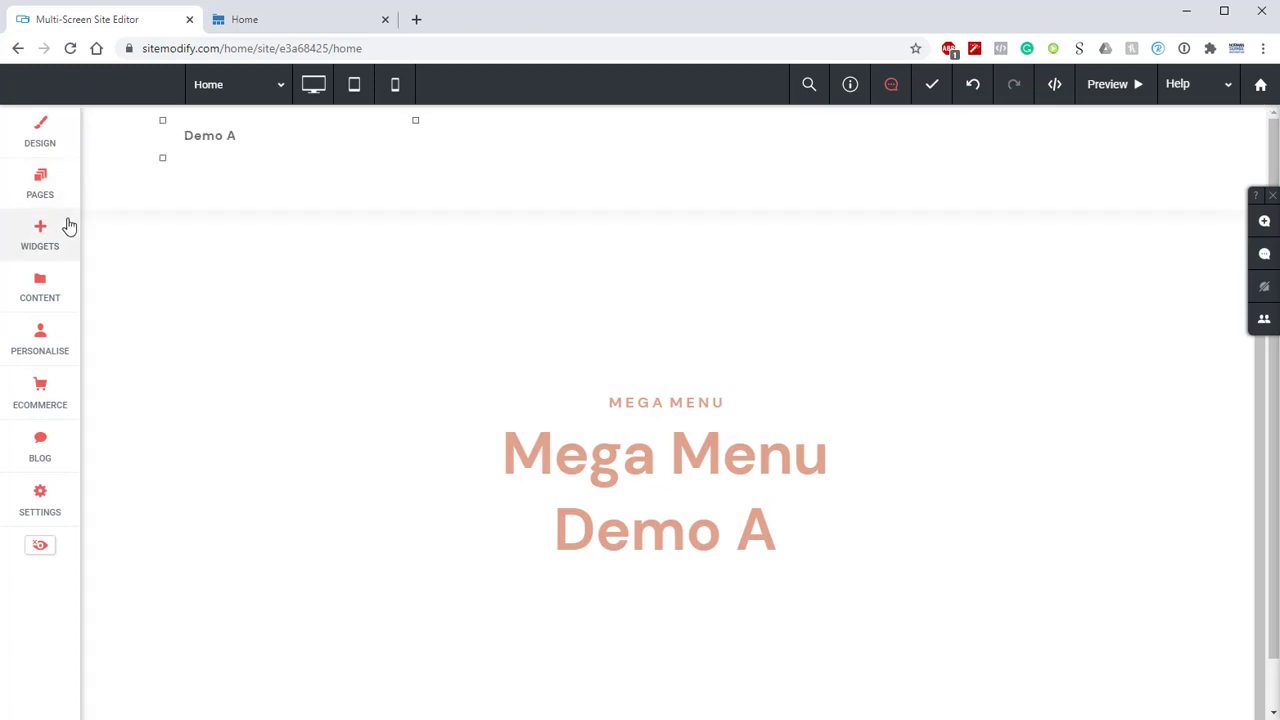
# Step: Search the widgets for "mega" and place the Mega Menu widget in the header, opposite the Demo A text
pyautogui.click(55, 230)
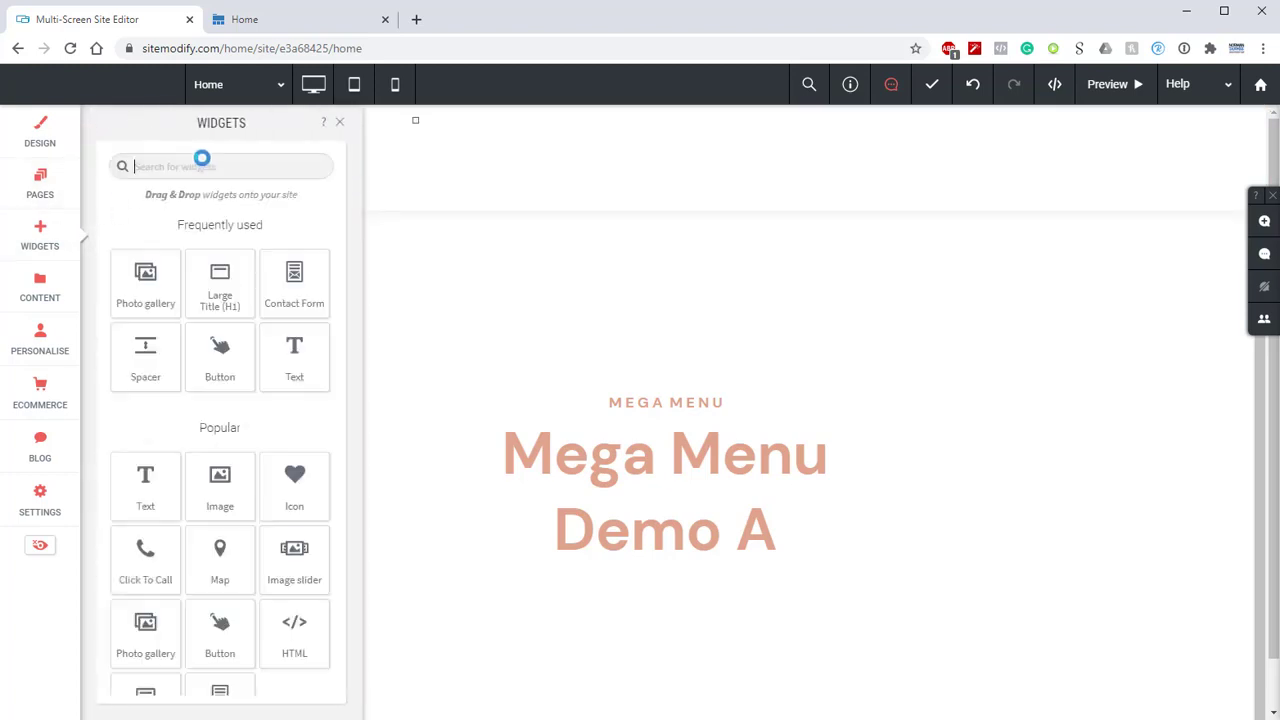
pyautogui.write('mega')
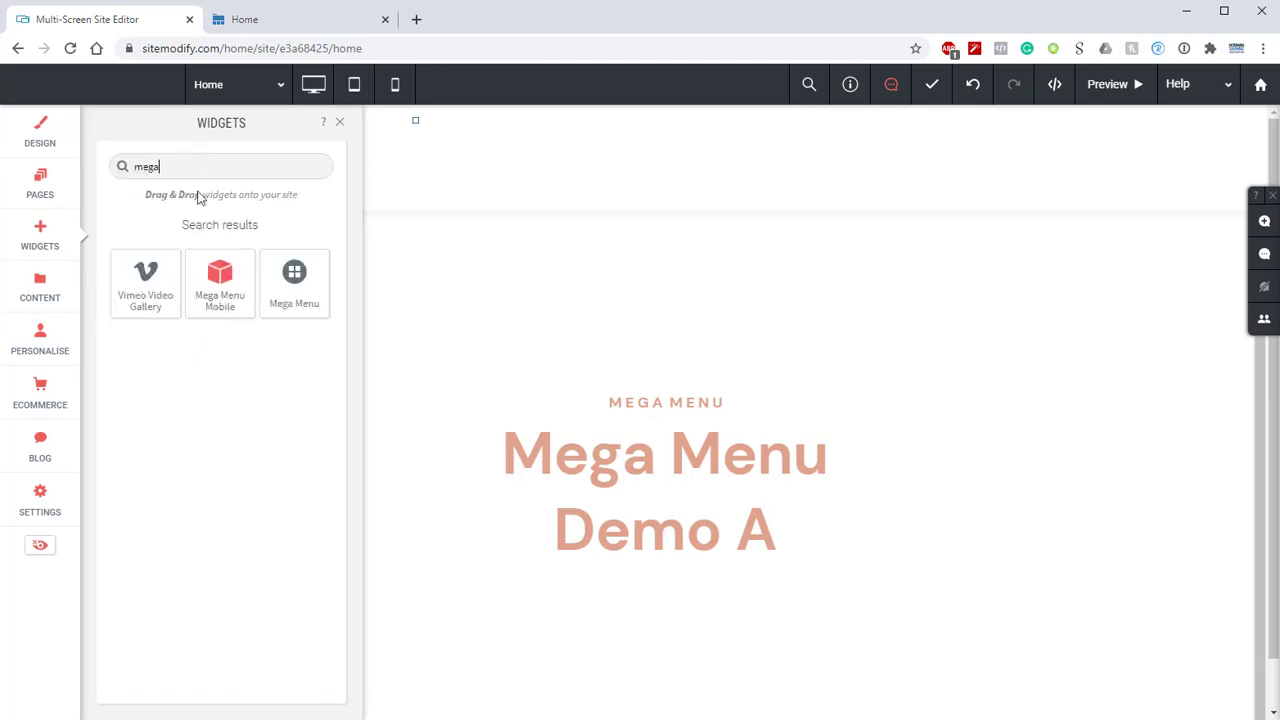
pyautogui.moveTo(290, 283); pyautogui.dragTo(866, 166)
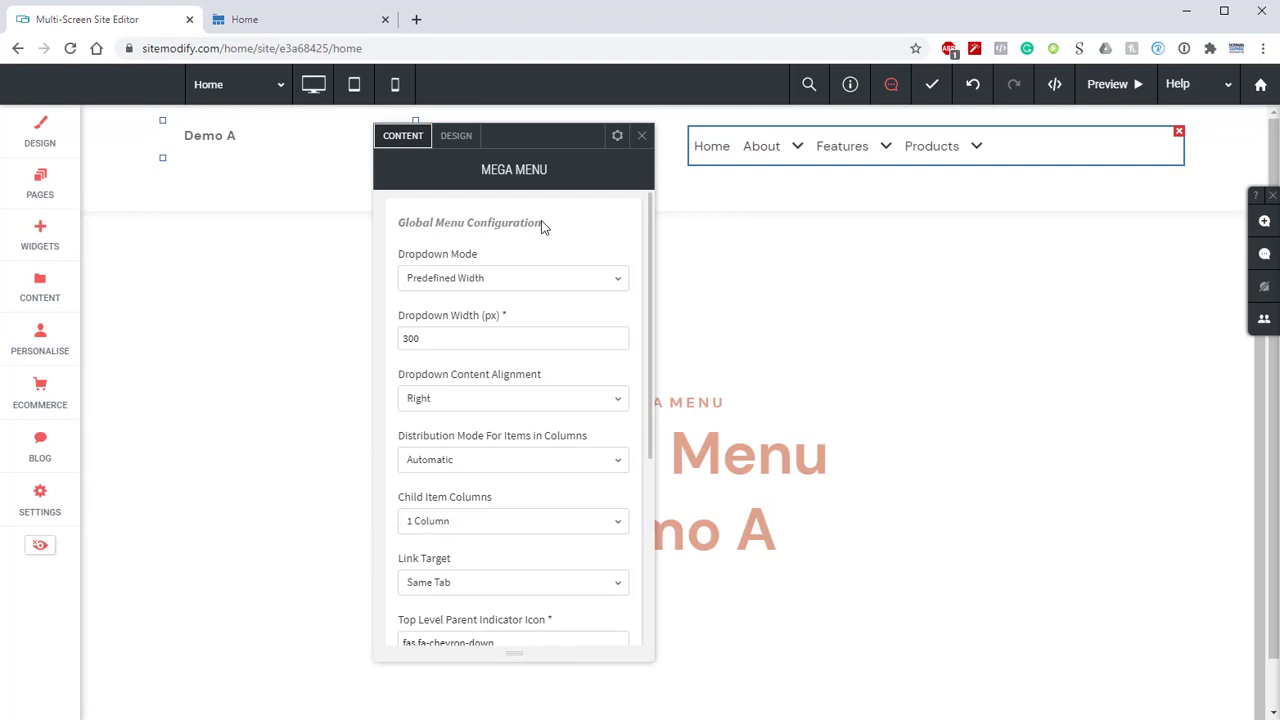
# Step: Set the Item Horizontal Margin in the mega menu's Top Level Item Styling to 20 px
pyautogui.click(462, 142)
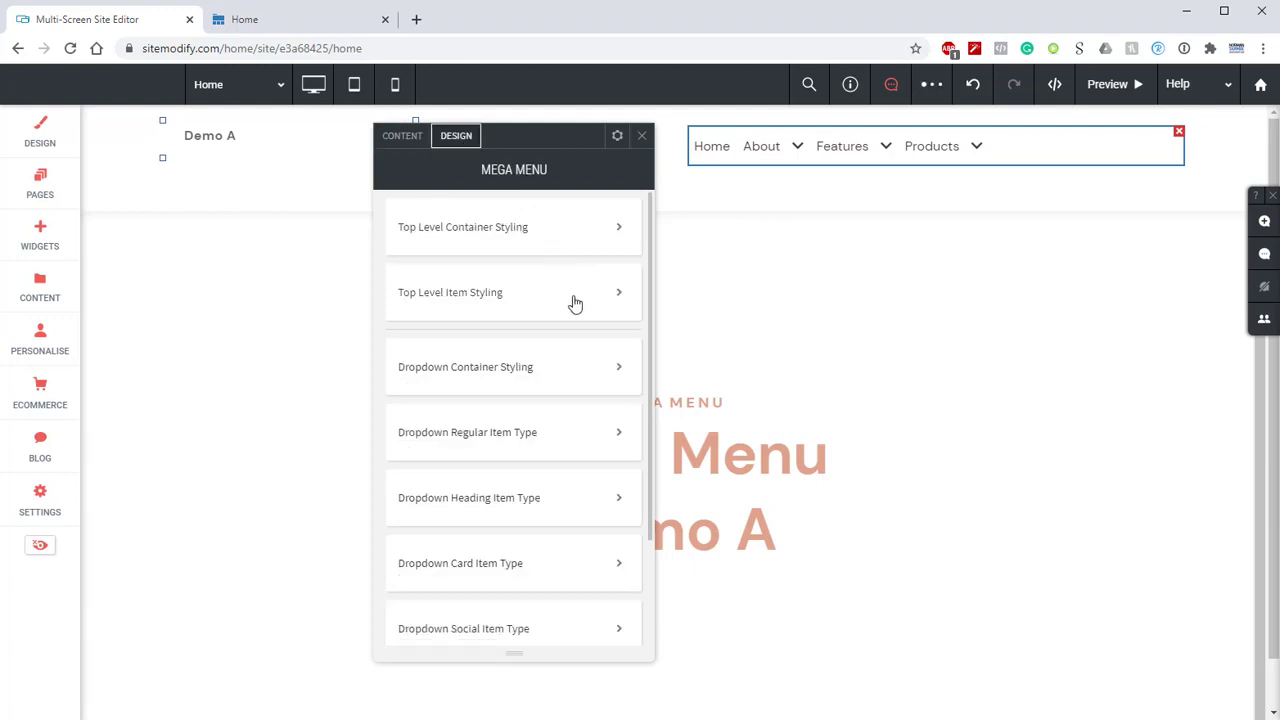
pyautogui.click(622, 296)
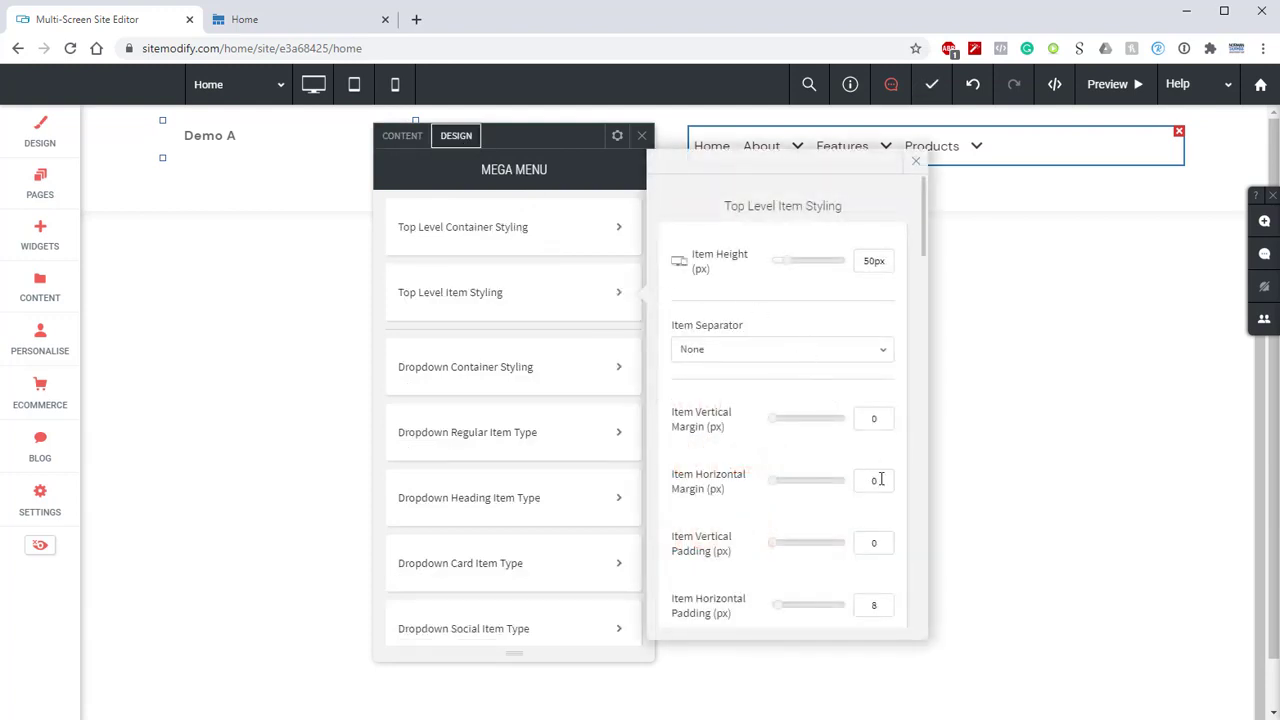
pyautogui.moveTo(882, 480); pyautogui.dragTo(848, 482)
pyautogui.write('20')
pyautogui.press('Return')
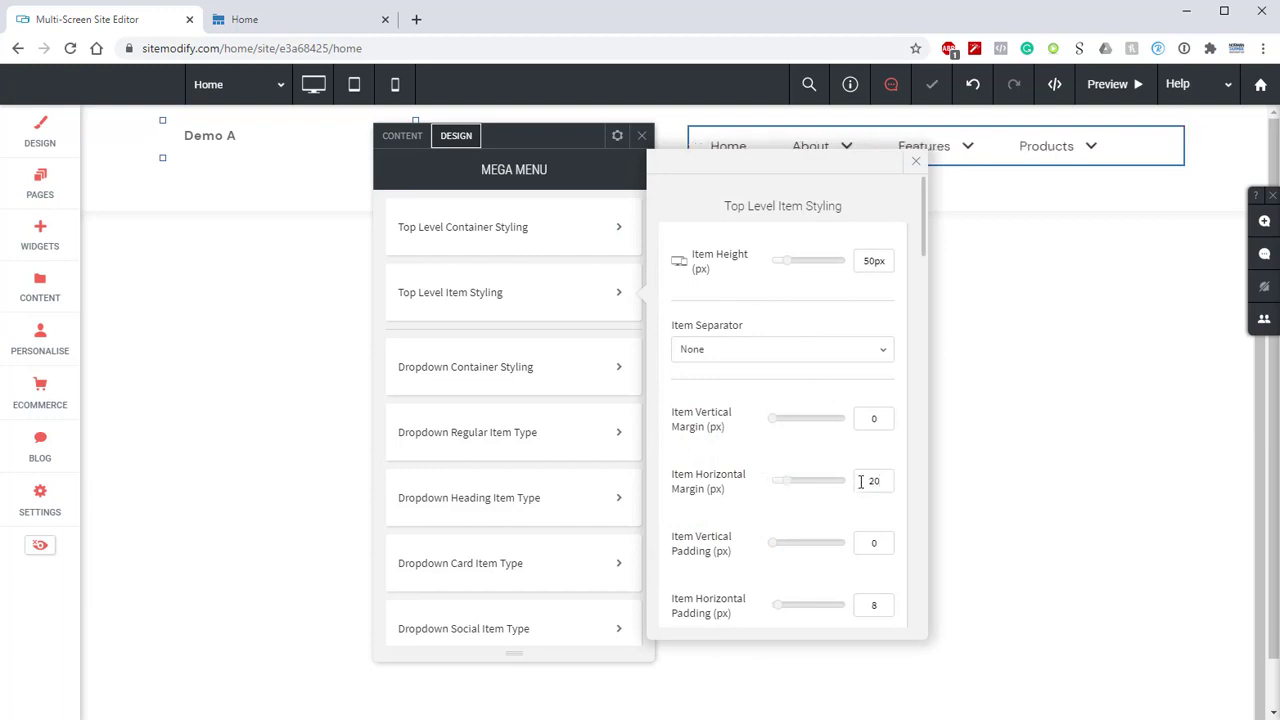
# Step: Change the top-level Parent Indicator Color to the saved salmon colour #dfa38b
pyautogui.scroll(-3, 840, 468)
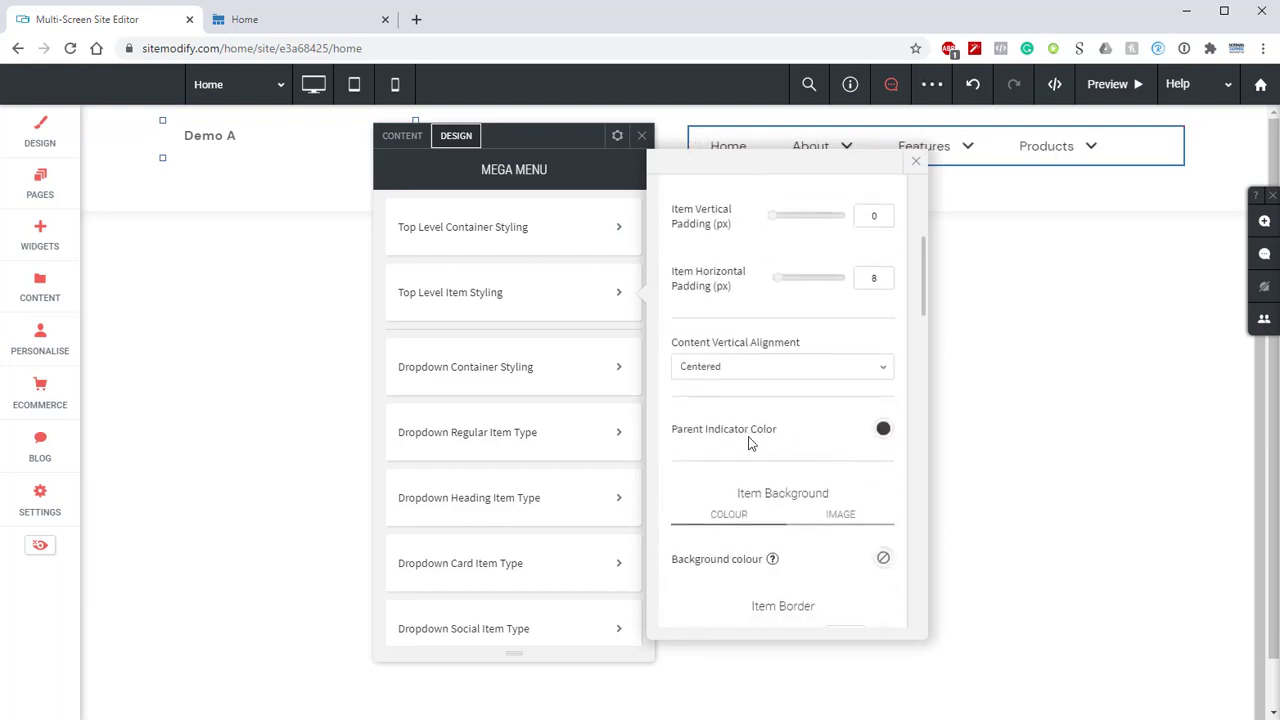
pyautogui.click(883, 430)
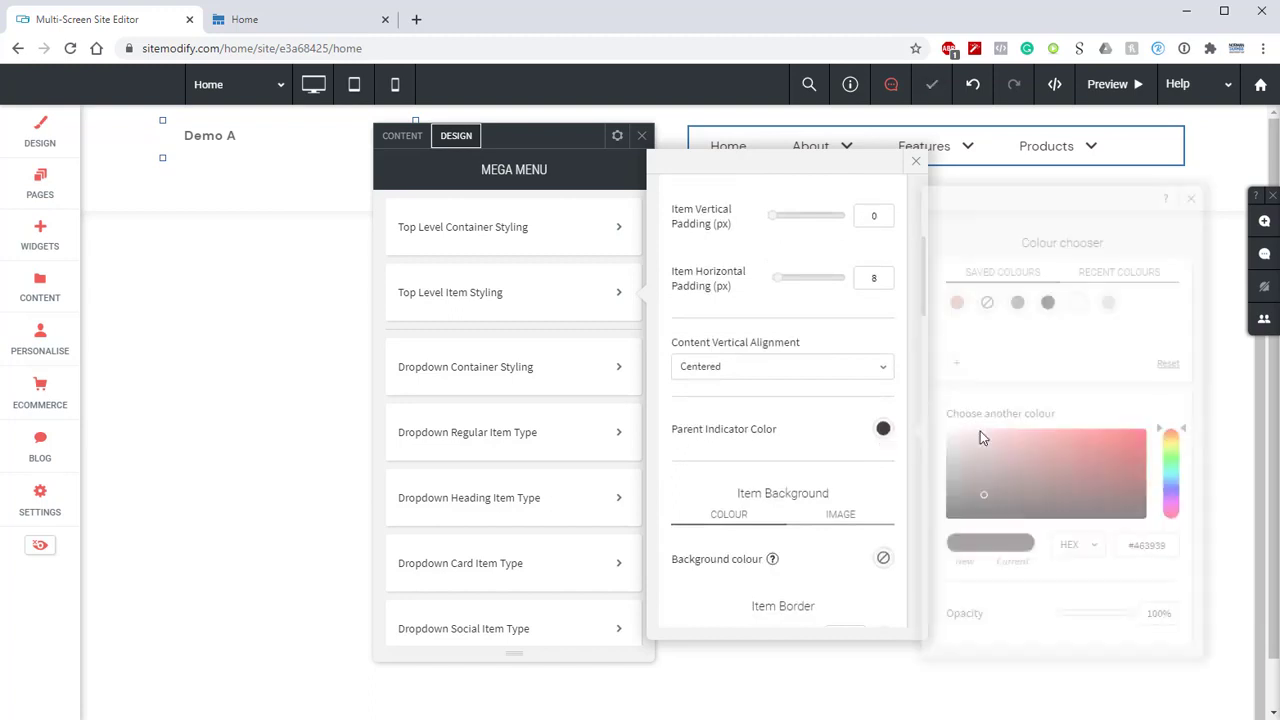
pyautogui.click(957, 303)
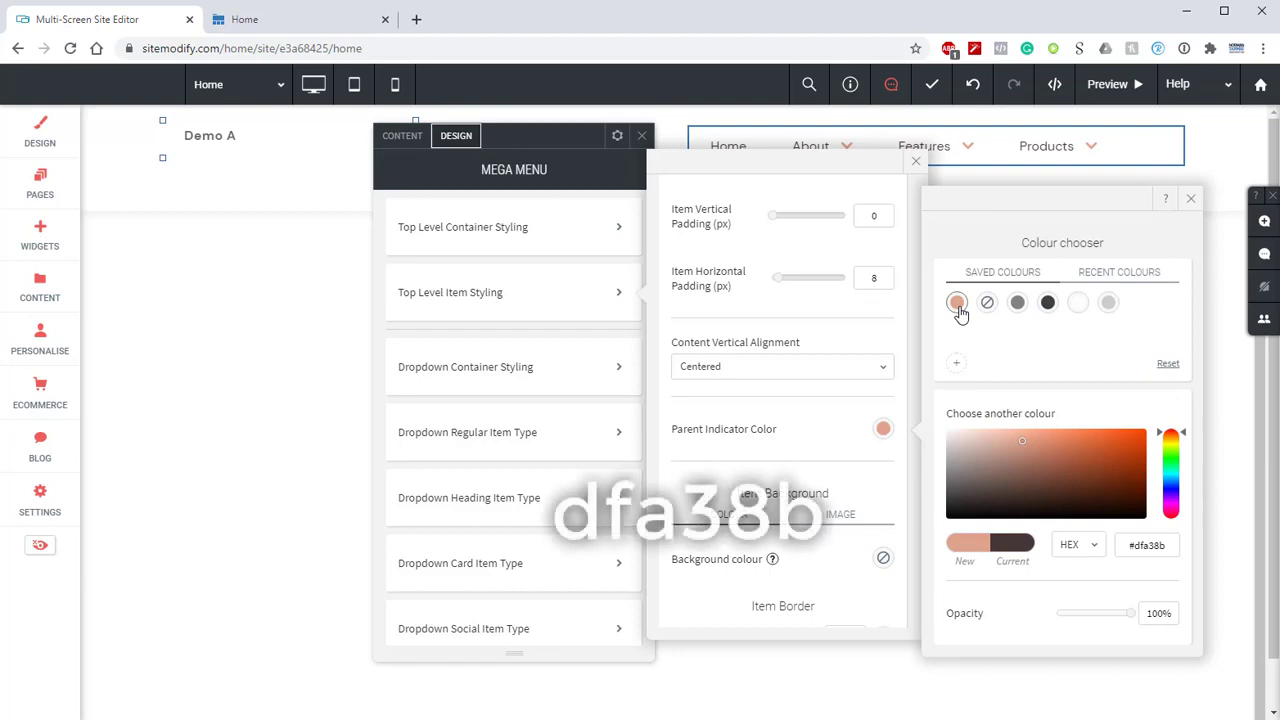
pyautogui.click(1190, 200)
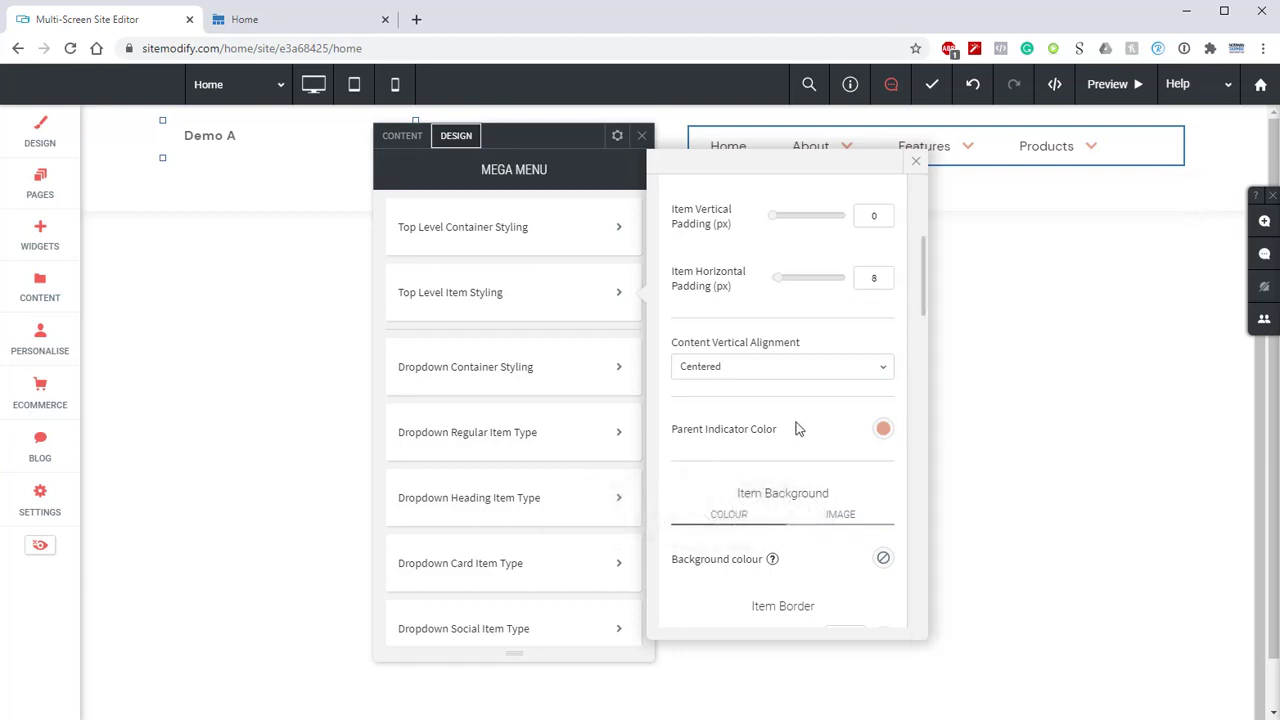
# Step: Set the top-level Item Title Style to font size 14 and the saved dark font colour #3e4144
pyautogui.scroll(-1, 799, 428)
pyautogui.scroll(-3, 799, 430)
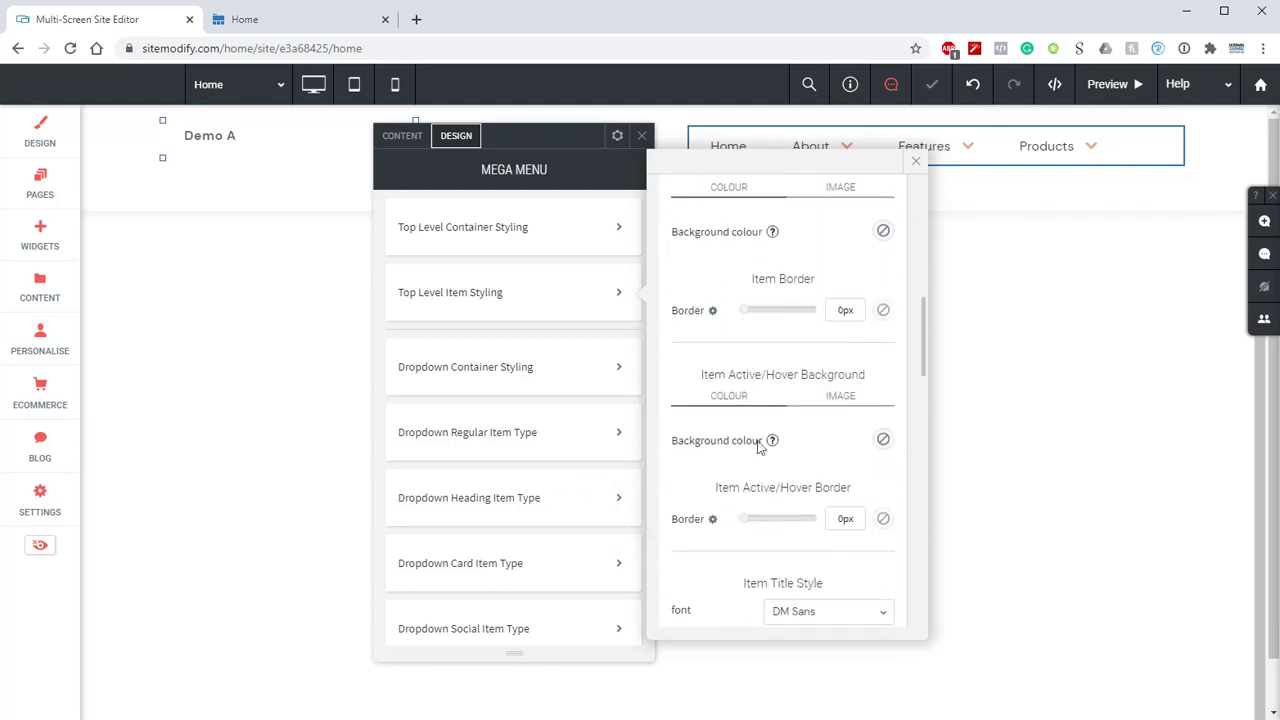
pyautogui.scroll(-3, 760, 440)
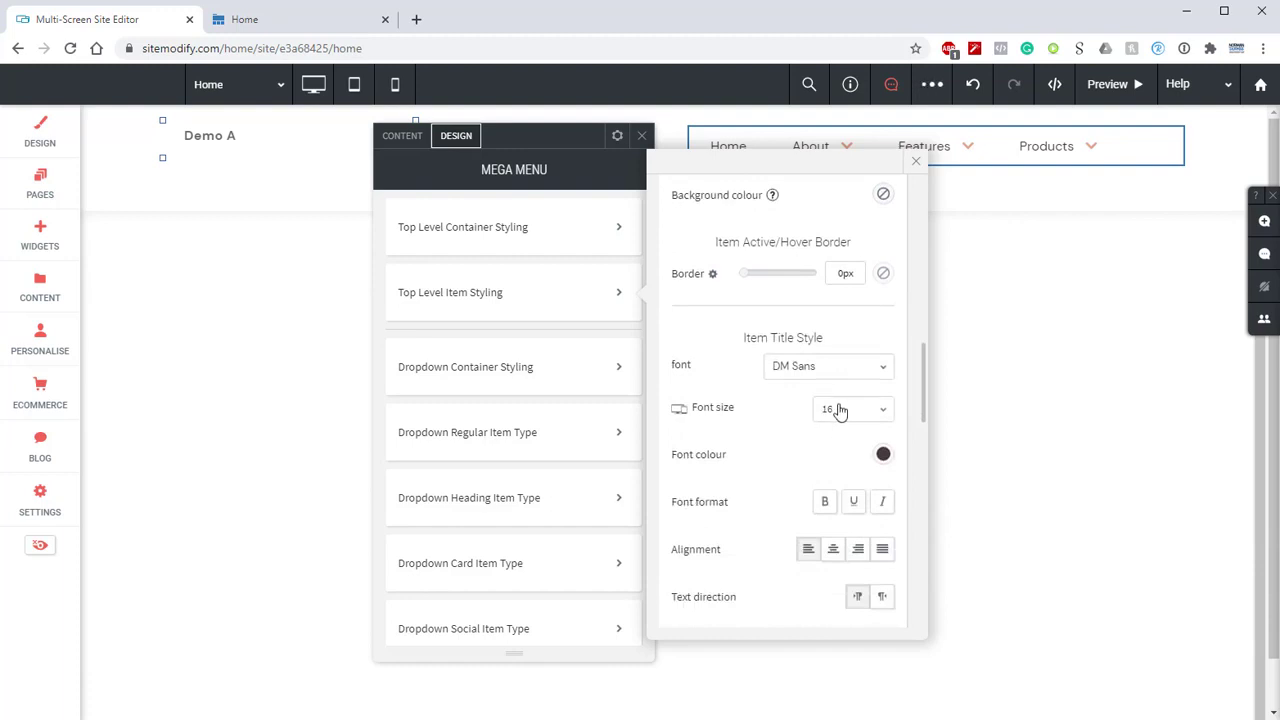
pyautogui.click(830, 410)
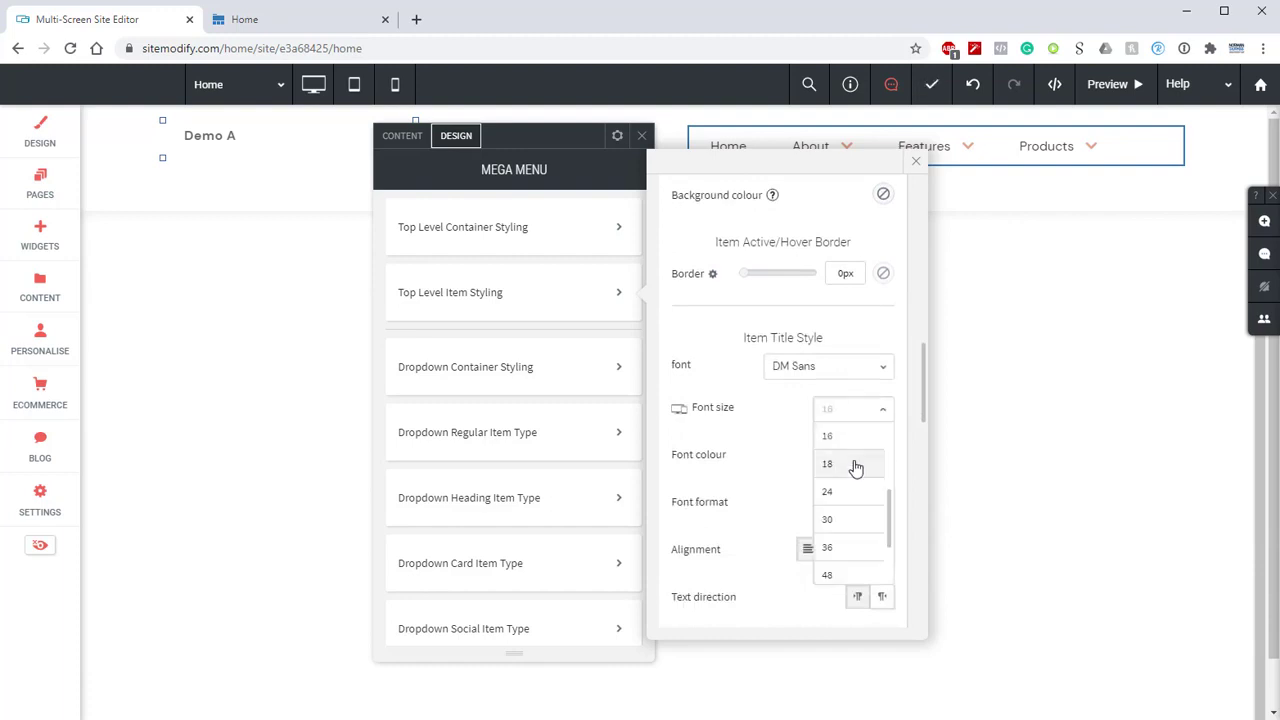
pyautogui.scroll(2, 855, 463)
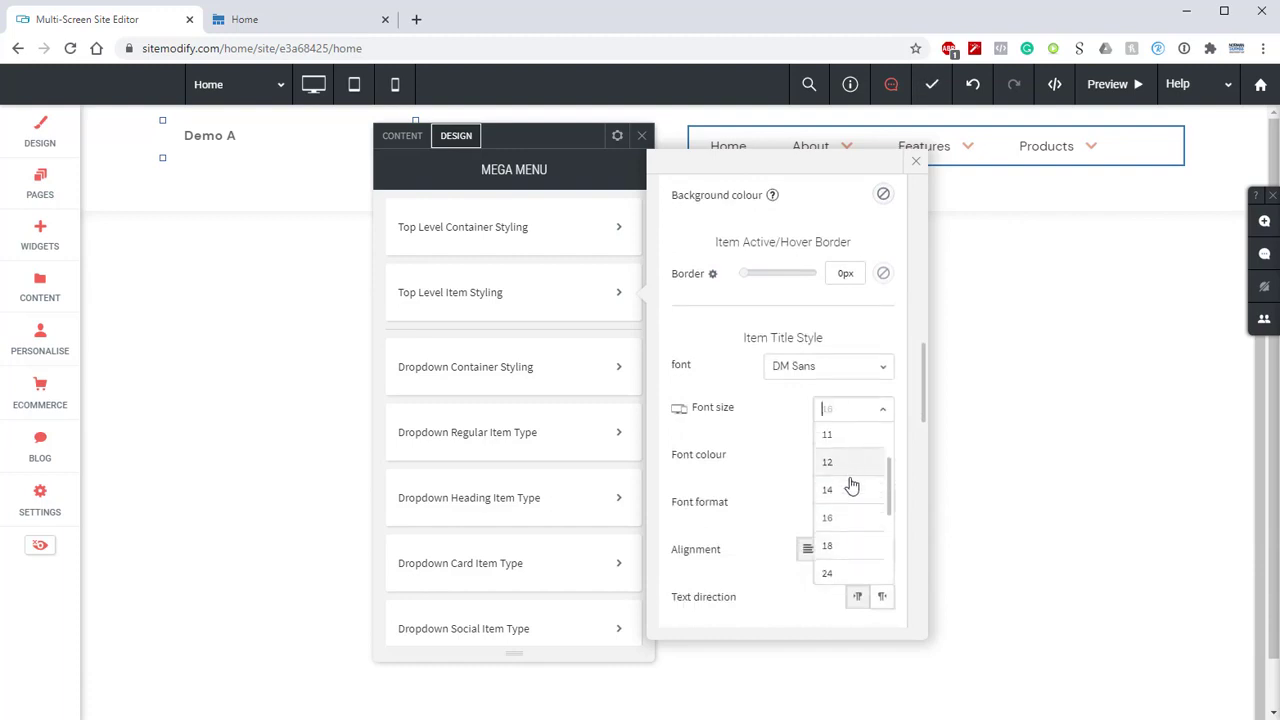
pyautogui.click(849, 486)
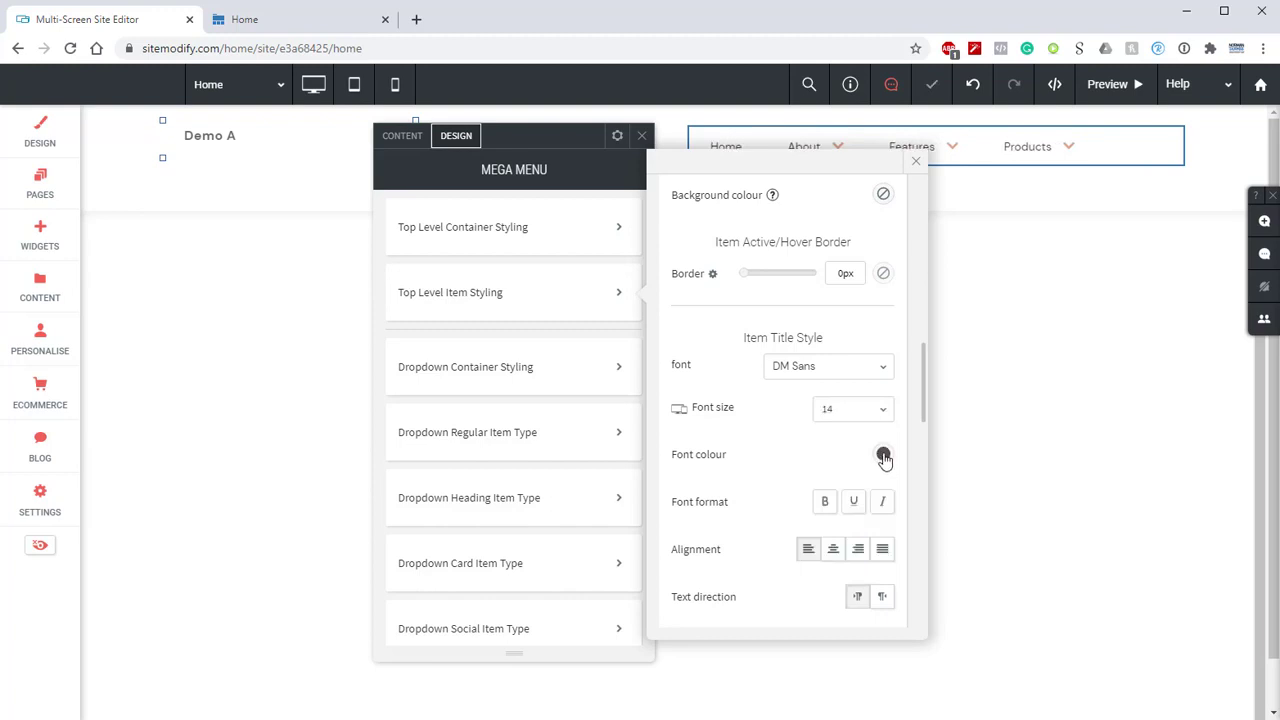
pyautogui.click(883, 455)
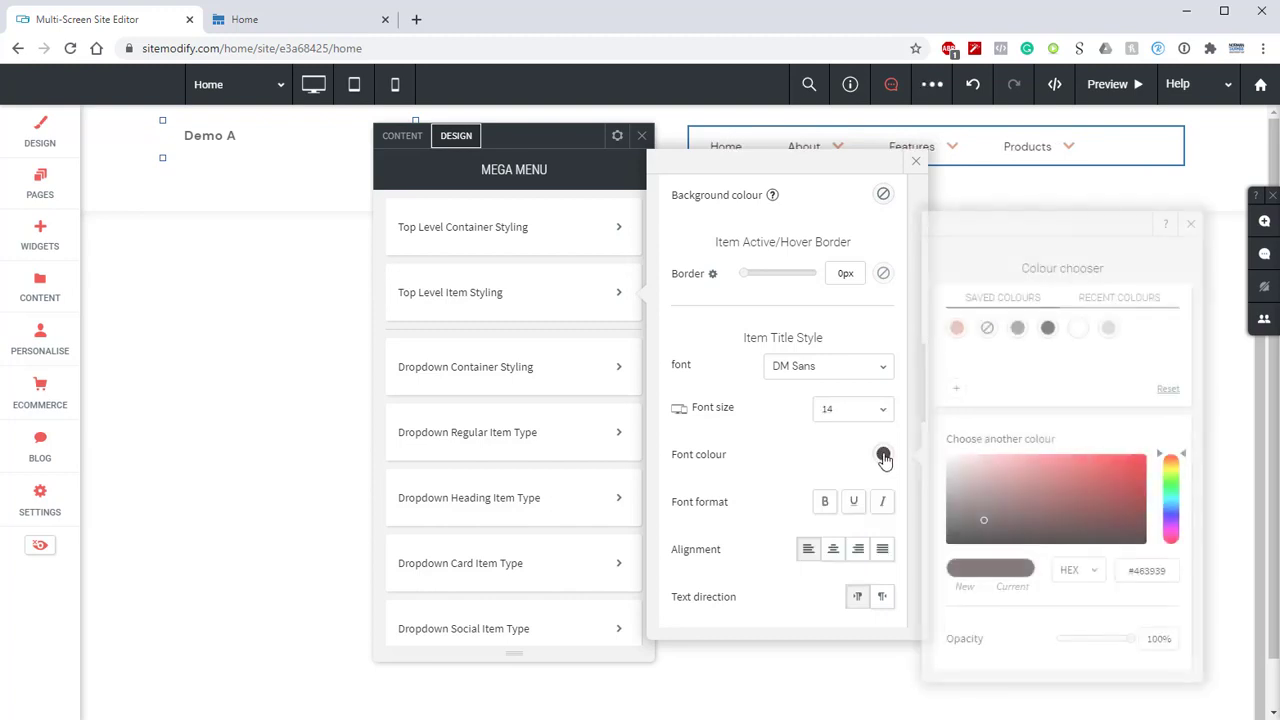
pyautogui.click(1049, 334)
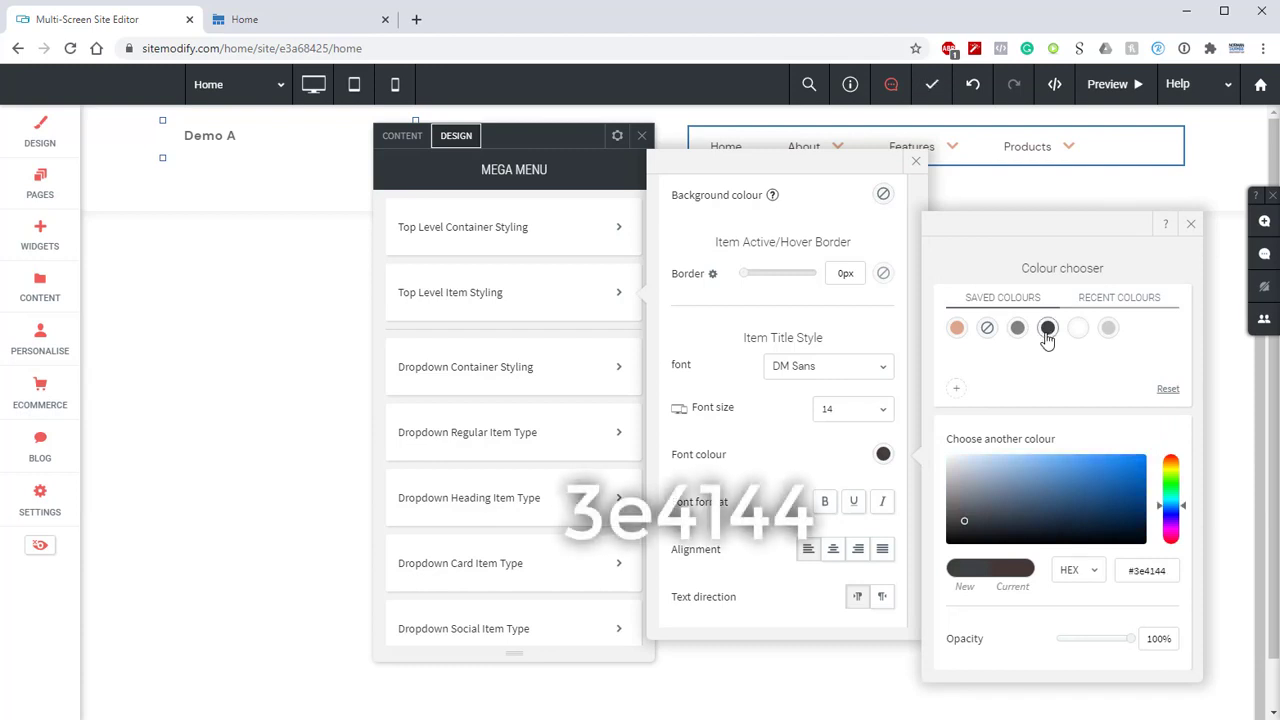
pyautogui.click(1190, 224)
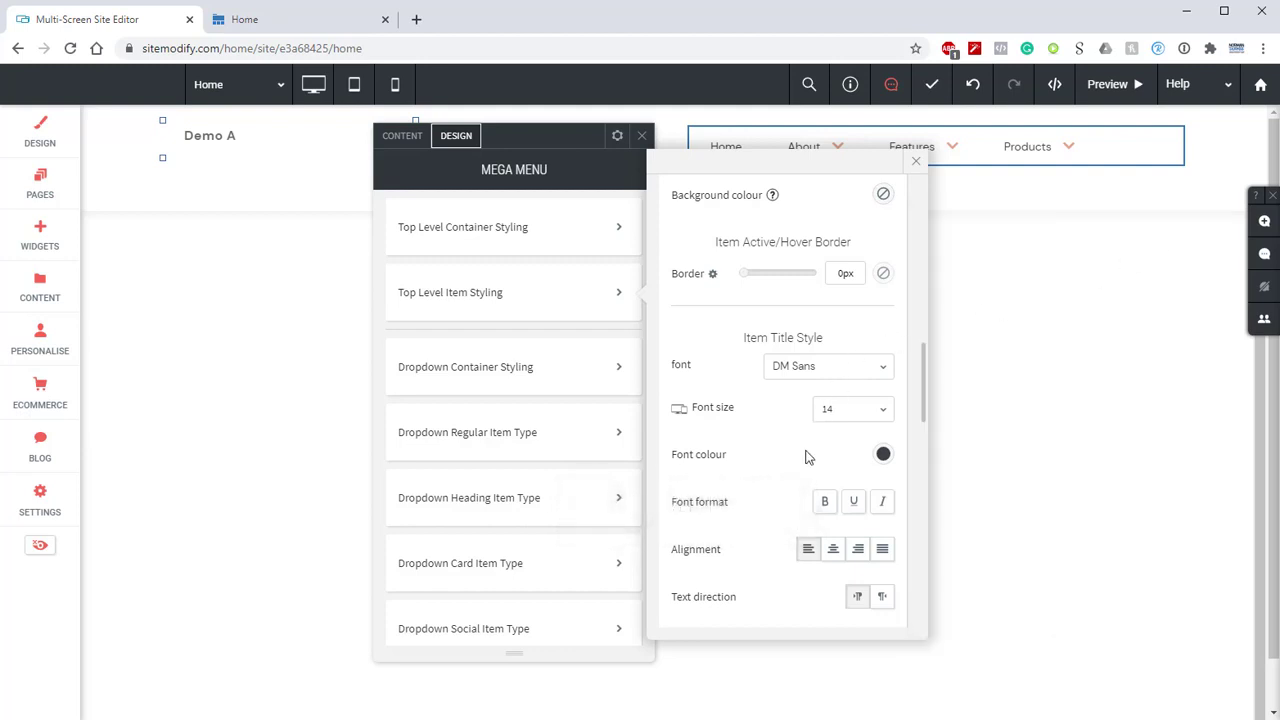
# Step: Set the font size of the top-level Item Hover / Active Title Style to 15 and check its font colour
pyautogui.scroll(-3, 808, 457)
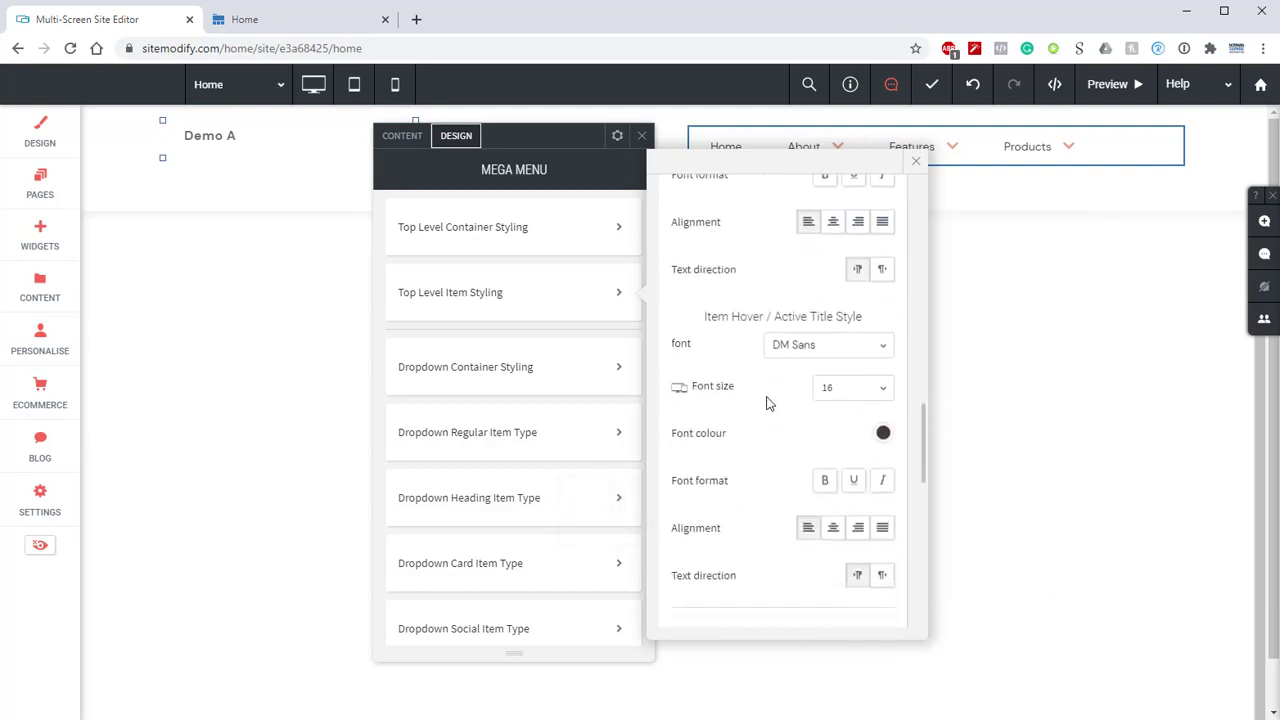
pyautogui.scroll(-1, 769, 402)
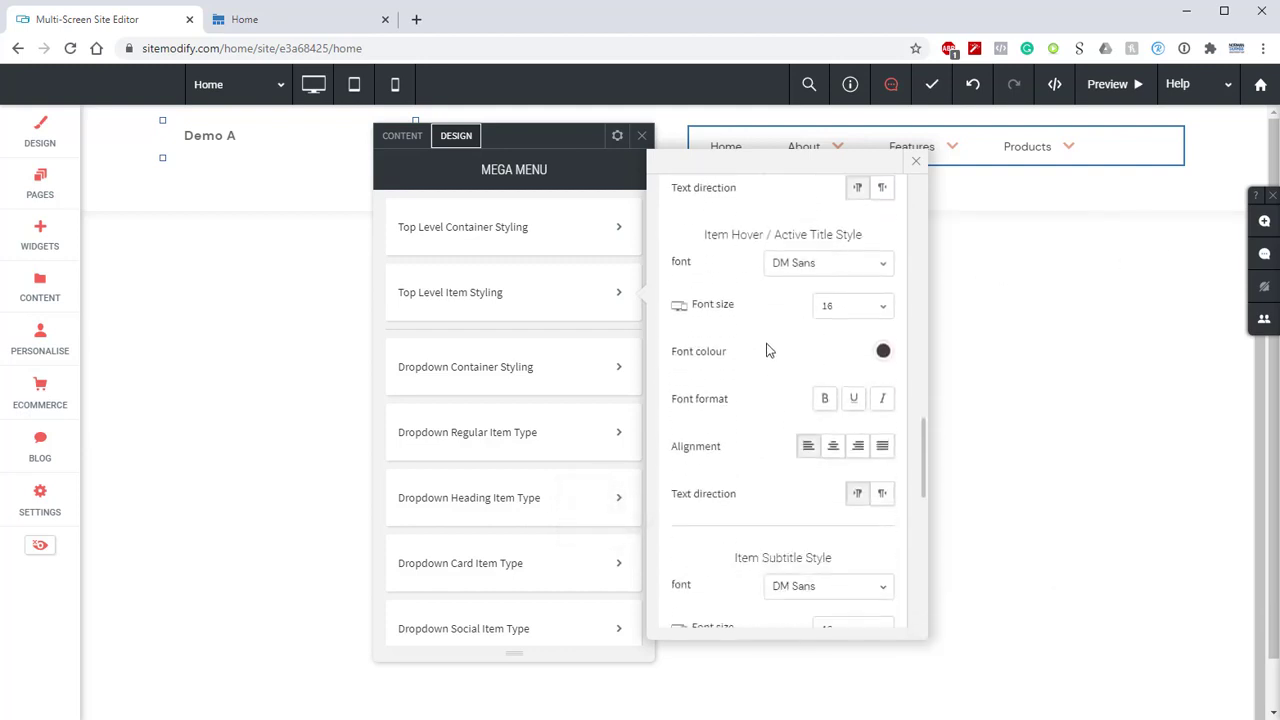
pyautogui.click(859, 311)
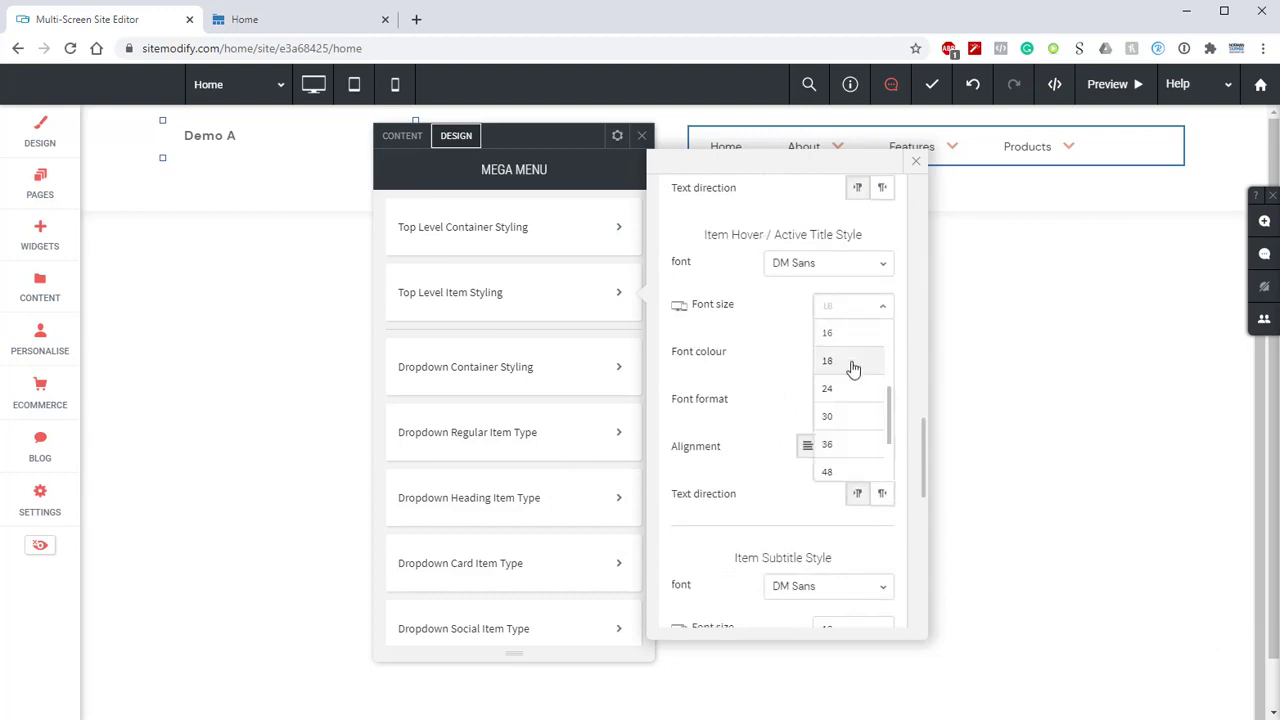
pyautogui.scroll(2, 855, 376)
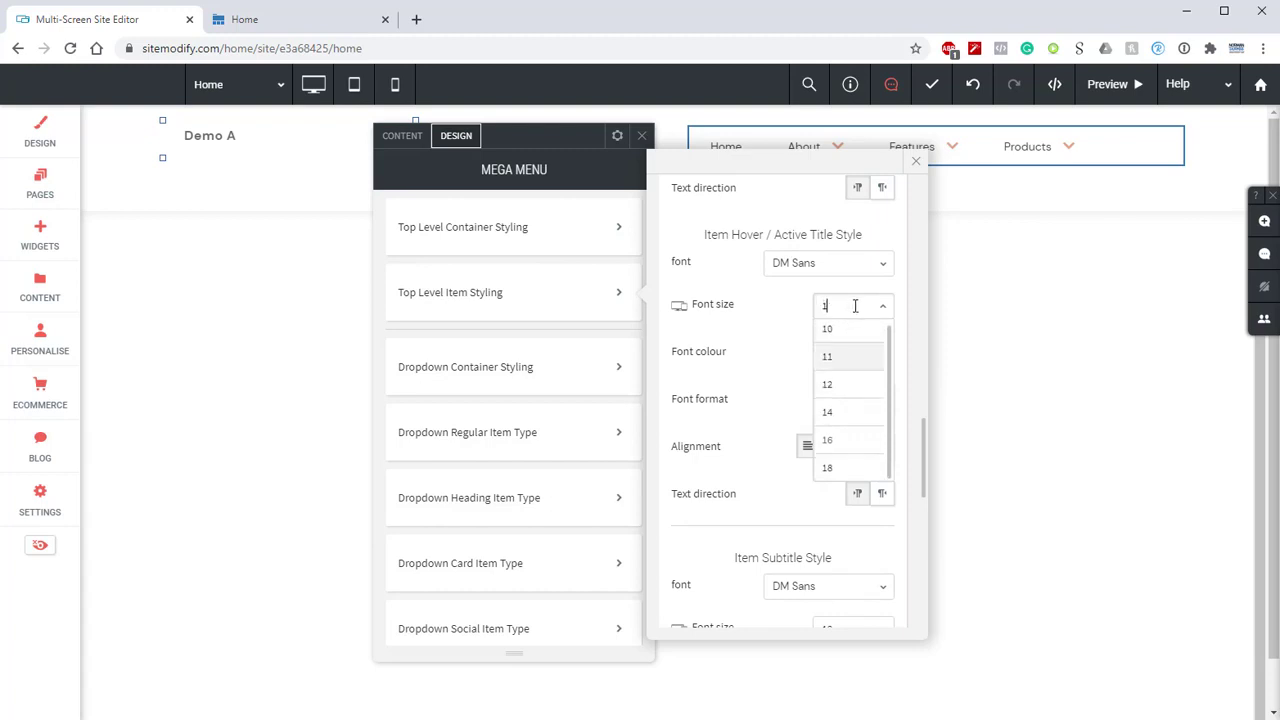
pyautogui.write('15')
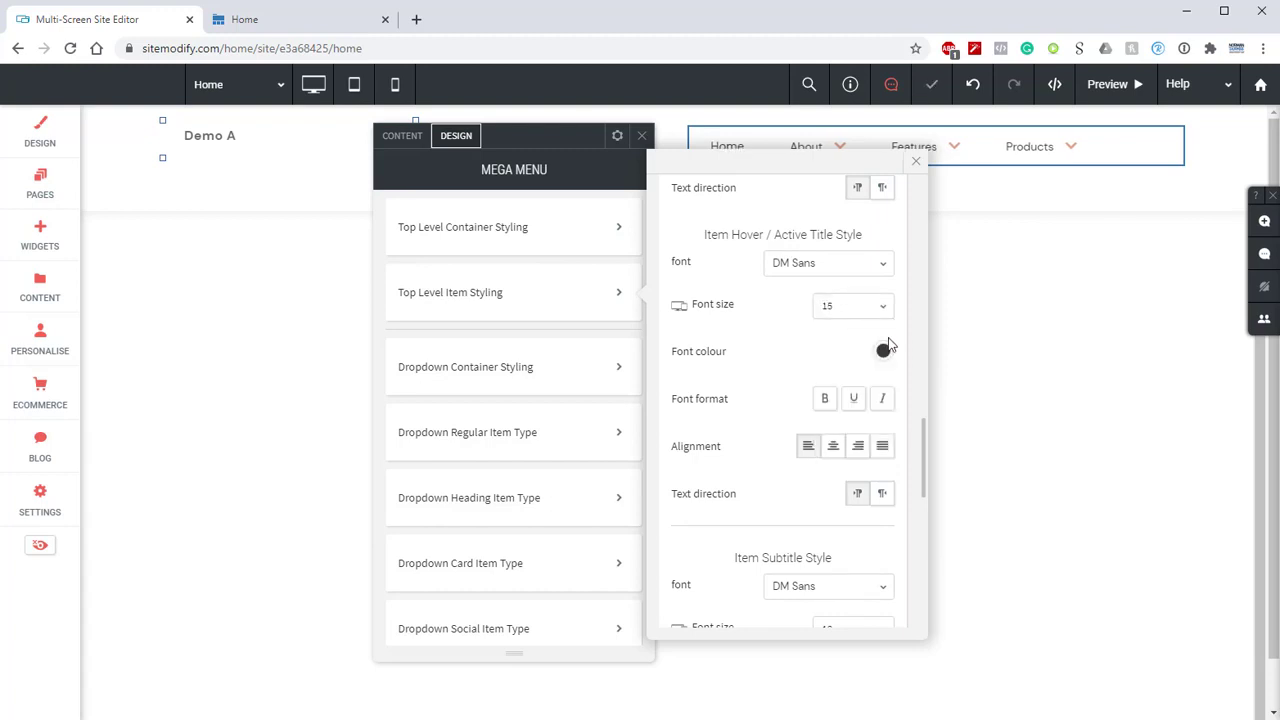
pyautogui.click(883, 353)
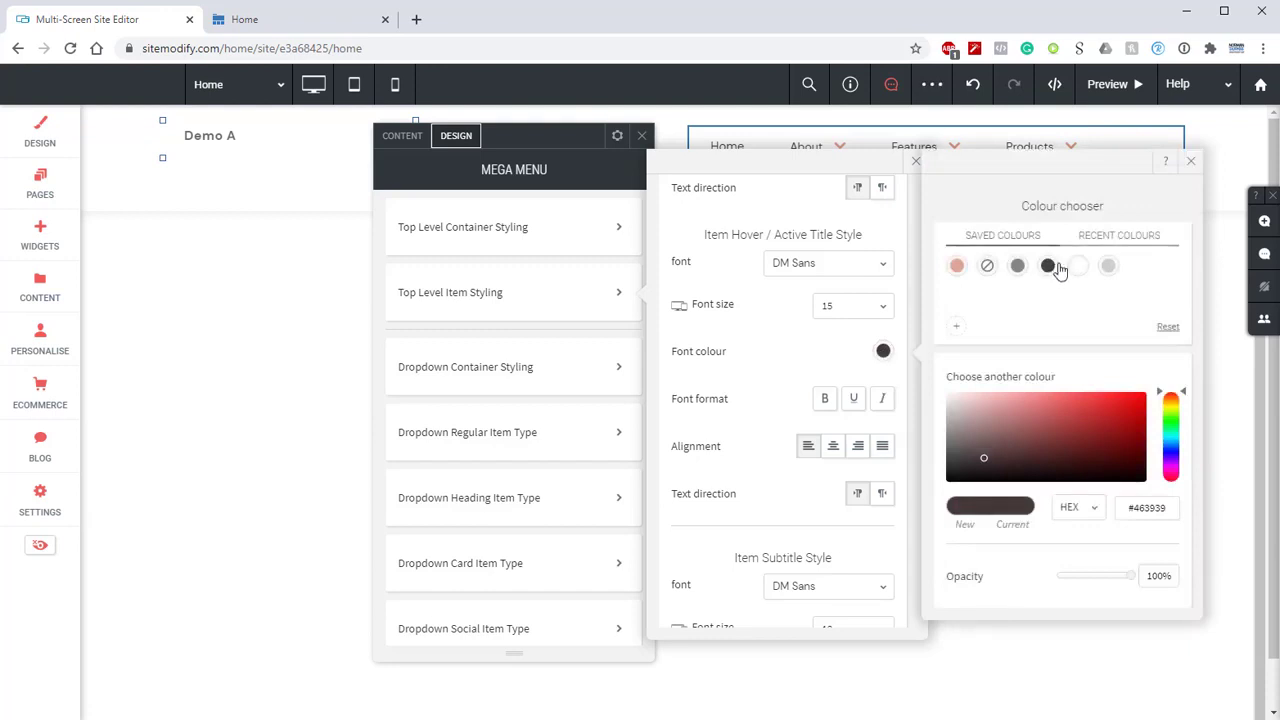
pyautogui.click(1190, 161)
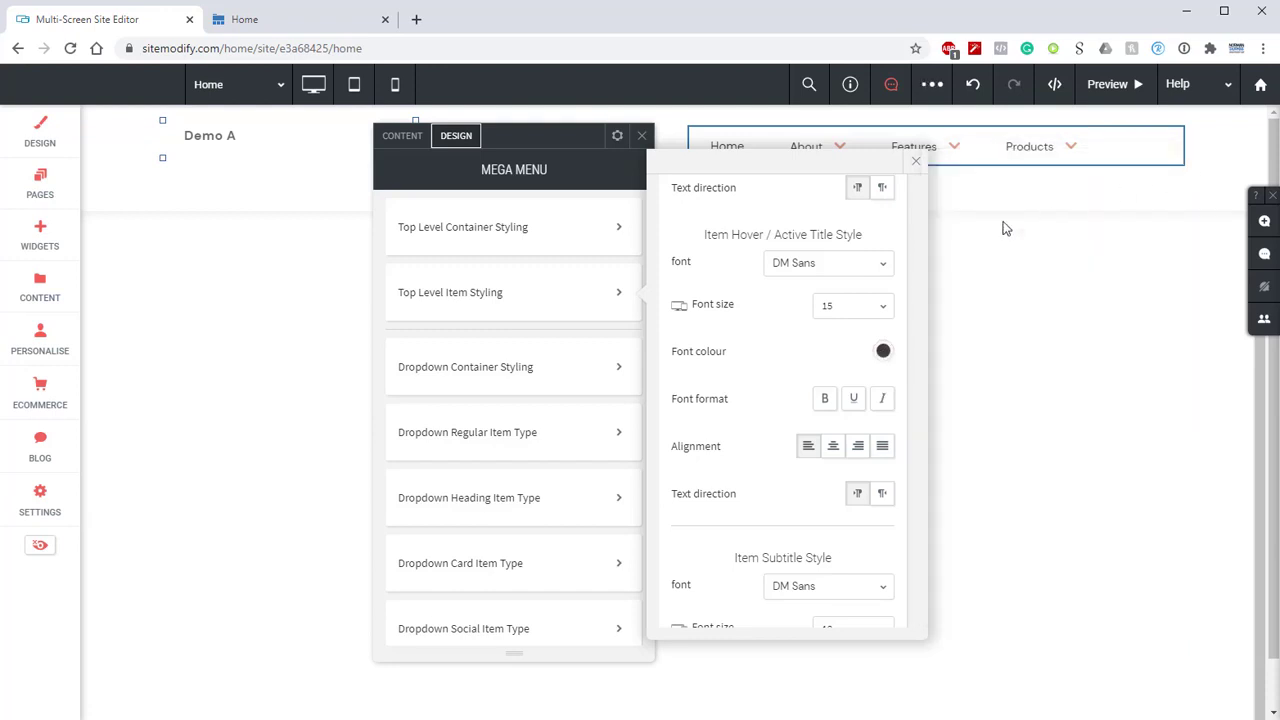
pyautogui.click(915, 161)
# Step: Preview the site, check the About dropdown of the mega menu, and return to the editor
pyautogui.click(1112, 100)
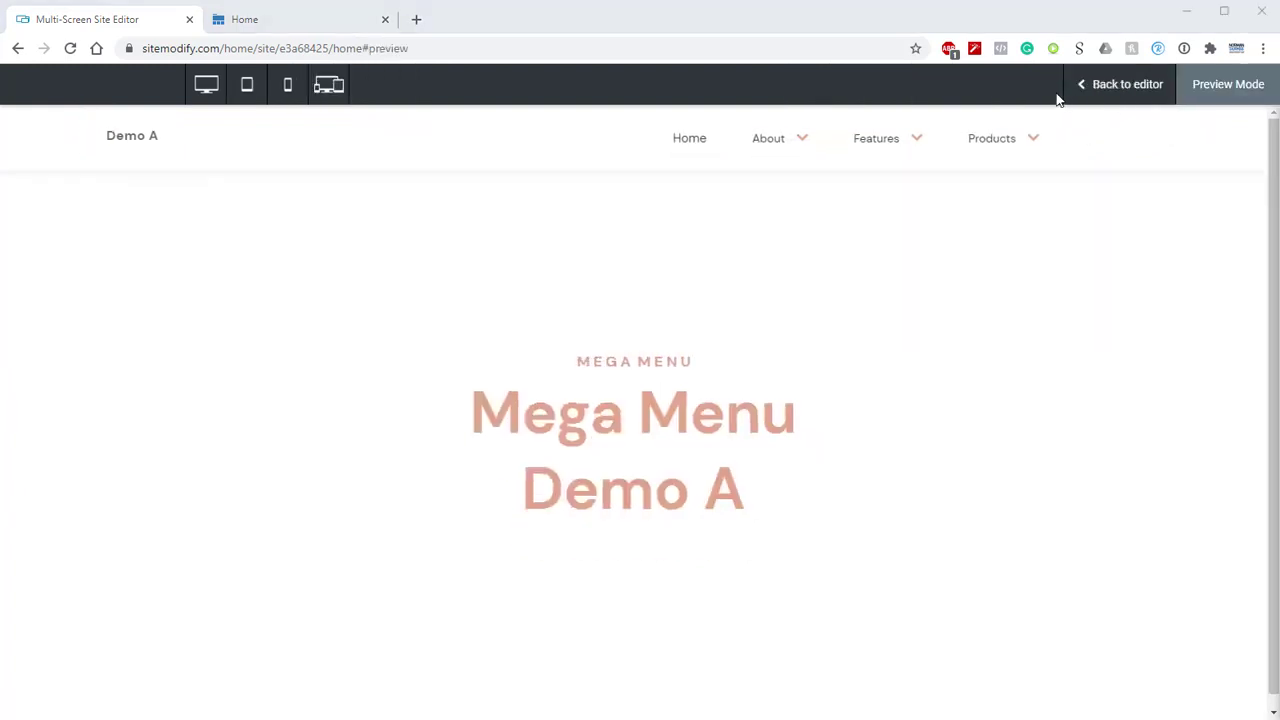
pyautogui.click(783, 136)
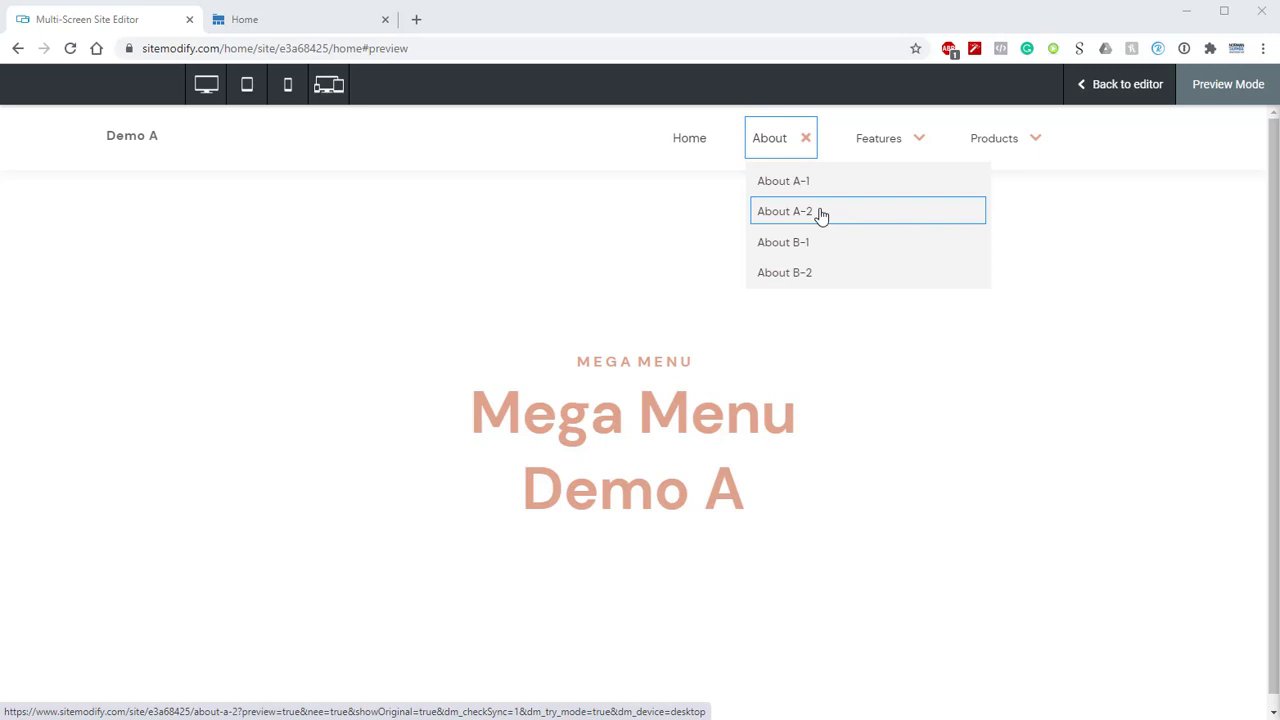
pyautogui.click(1080, 84)
# Step: Set the Item Title Style font colour of the mega menu's Dropdown Regular Item Type to the saved white
pyautogui.click(760, 140)
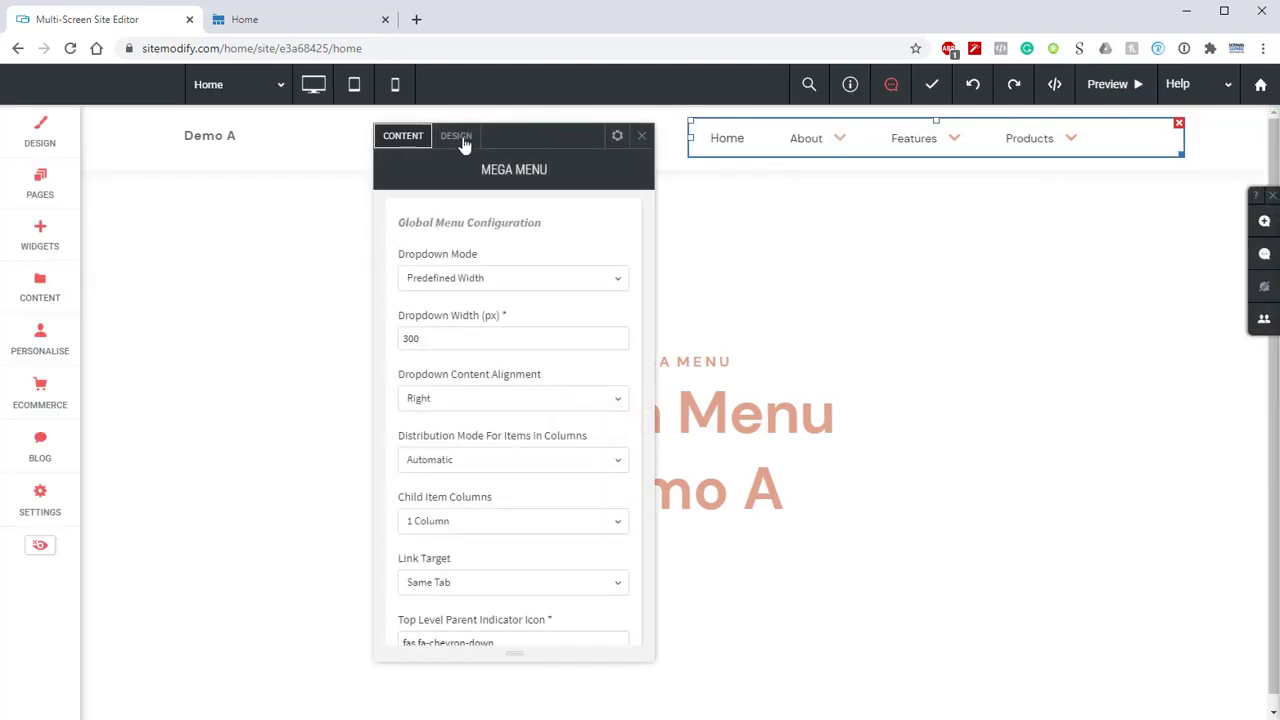
pyautogui.click(460, 138)
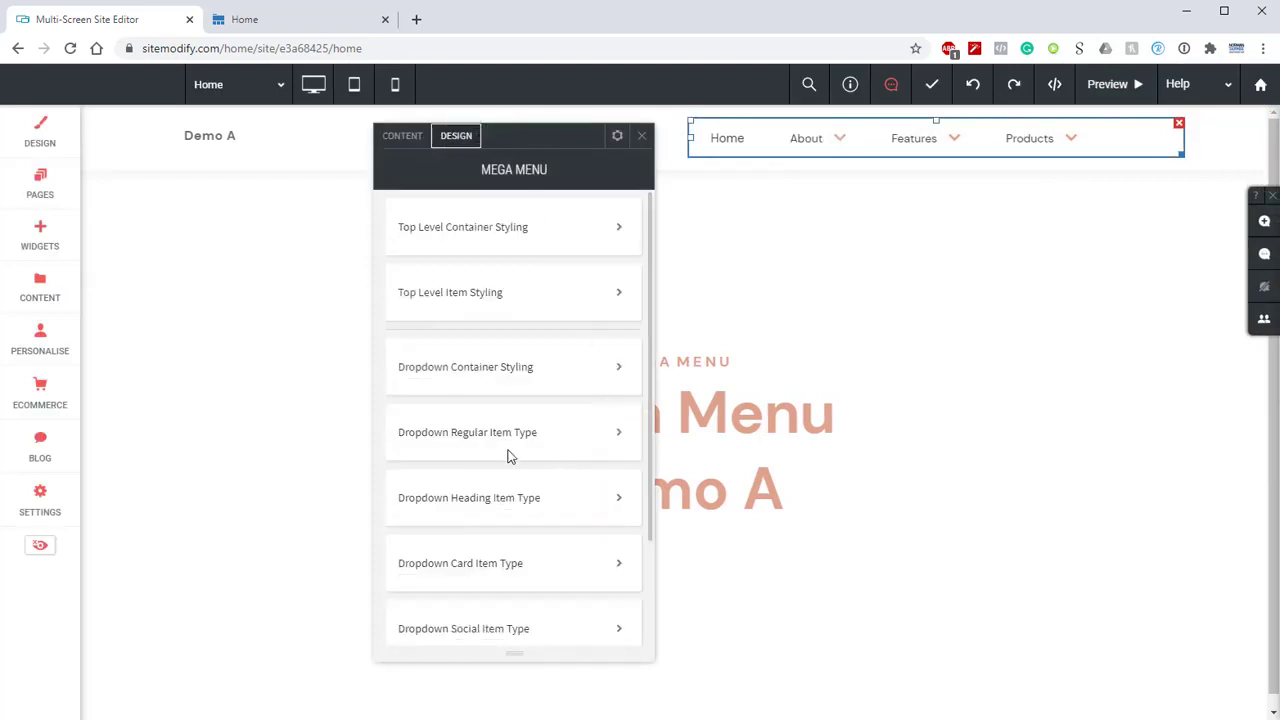
pyautogui.click(619, 434)
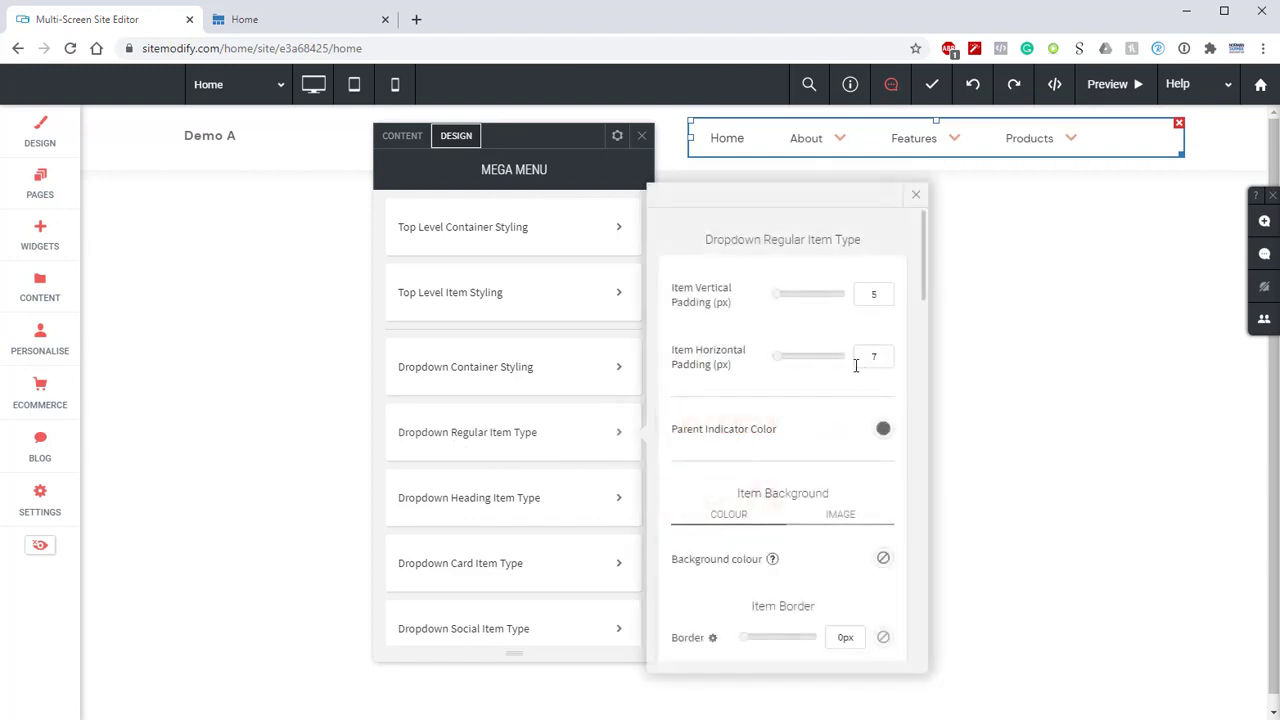
pyautogui.scroll(-4, 834, 286)
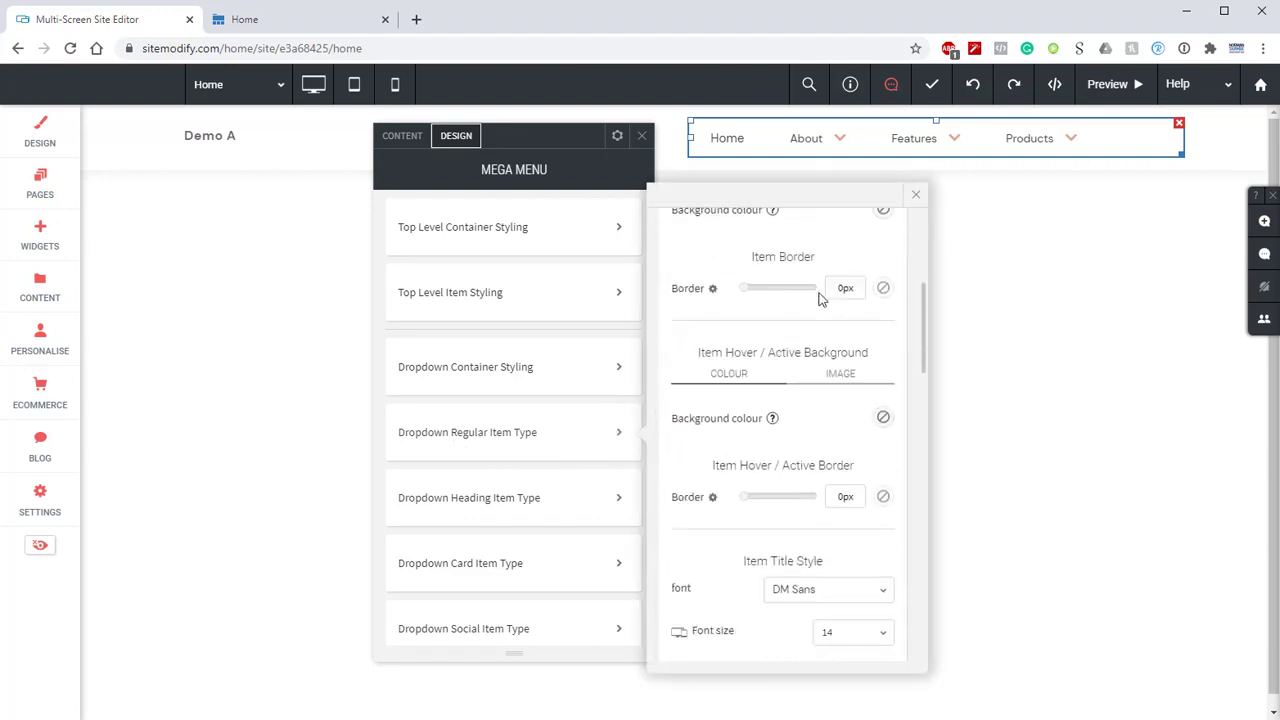
pyautogui.scroll(-2, 798, 315)
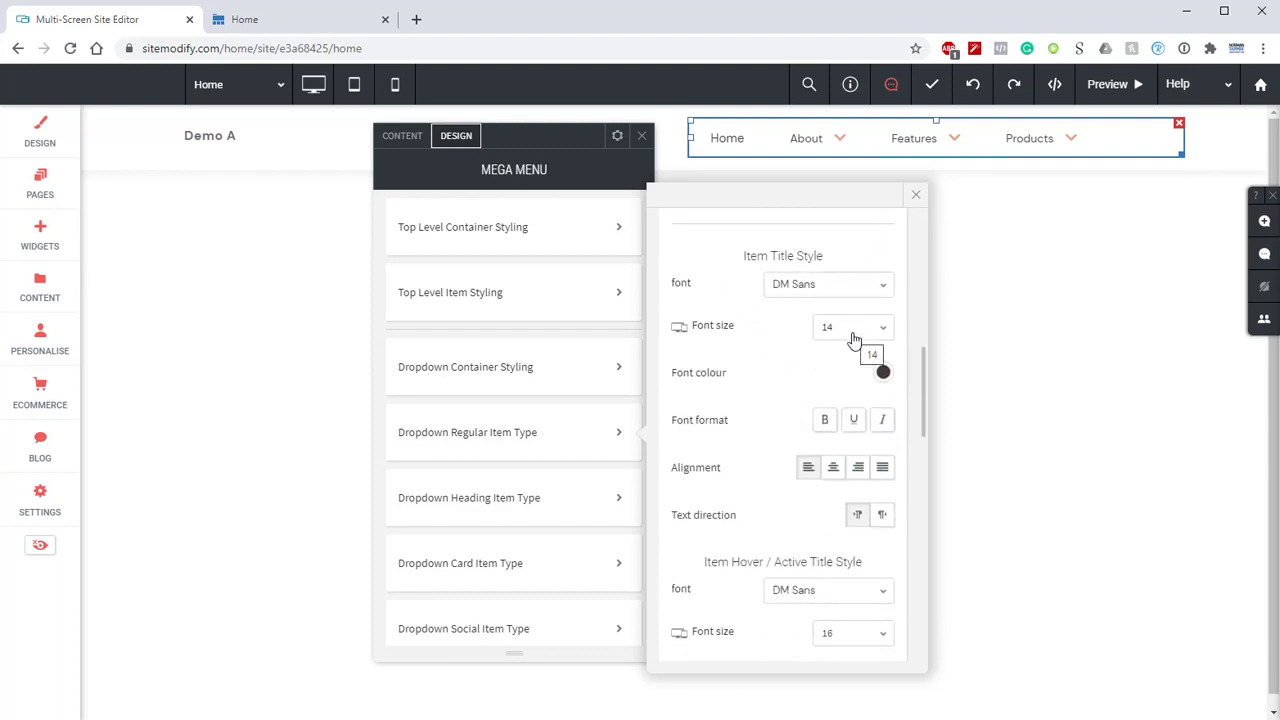
pyautogui.click(883, 372)
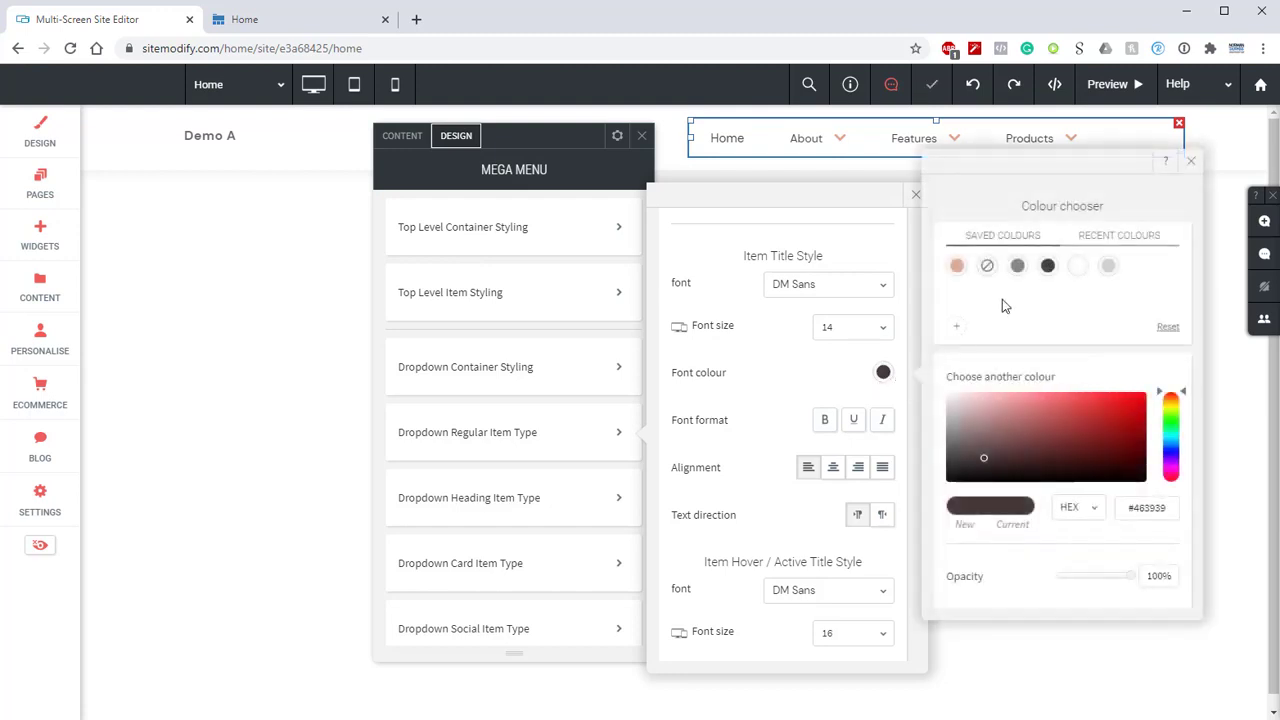
pyautogui.click(1078, 266)
pyautogui.click(1191, 161)
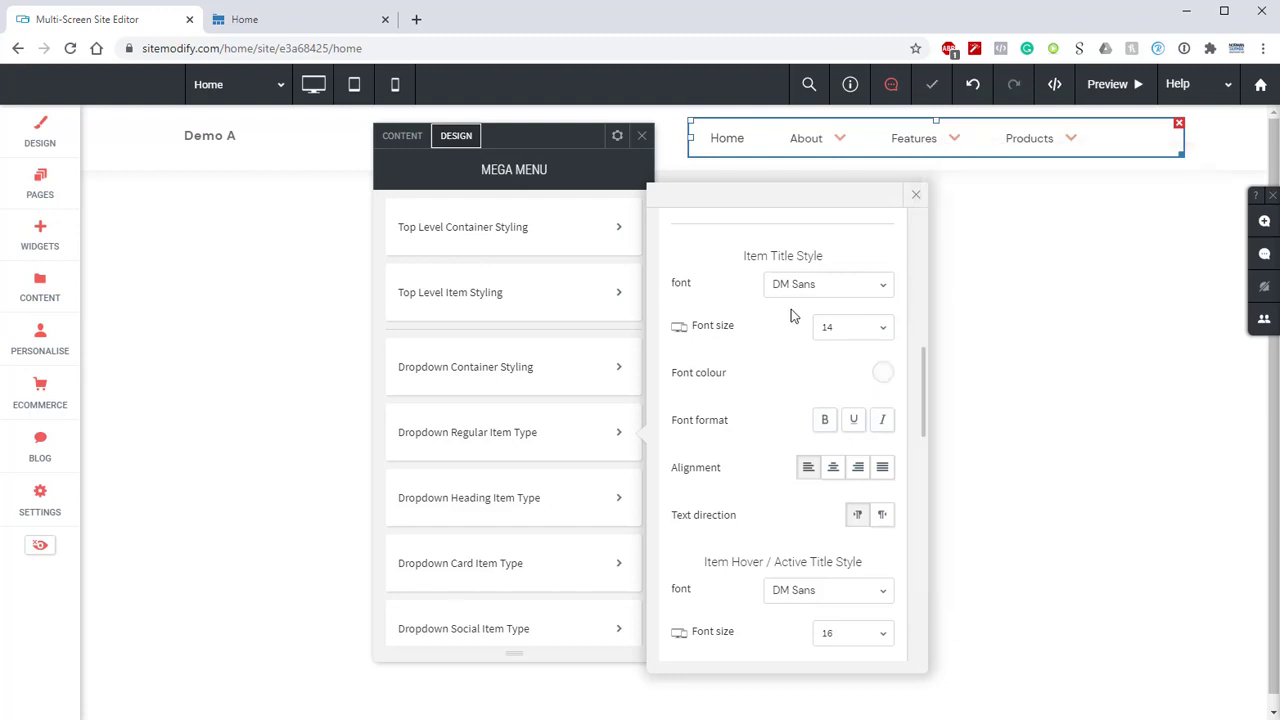
# Step: Set the regular dropdown items' Item Hover / Active Title Style to font size 14 and white font colour #ffffff
pyautogui.scroll(-5, 803, 312)
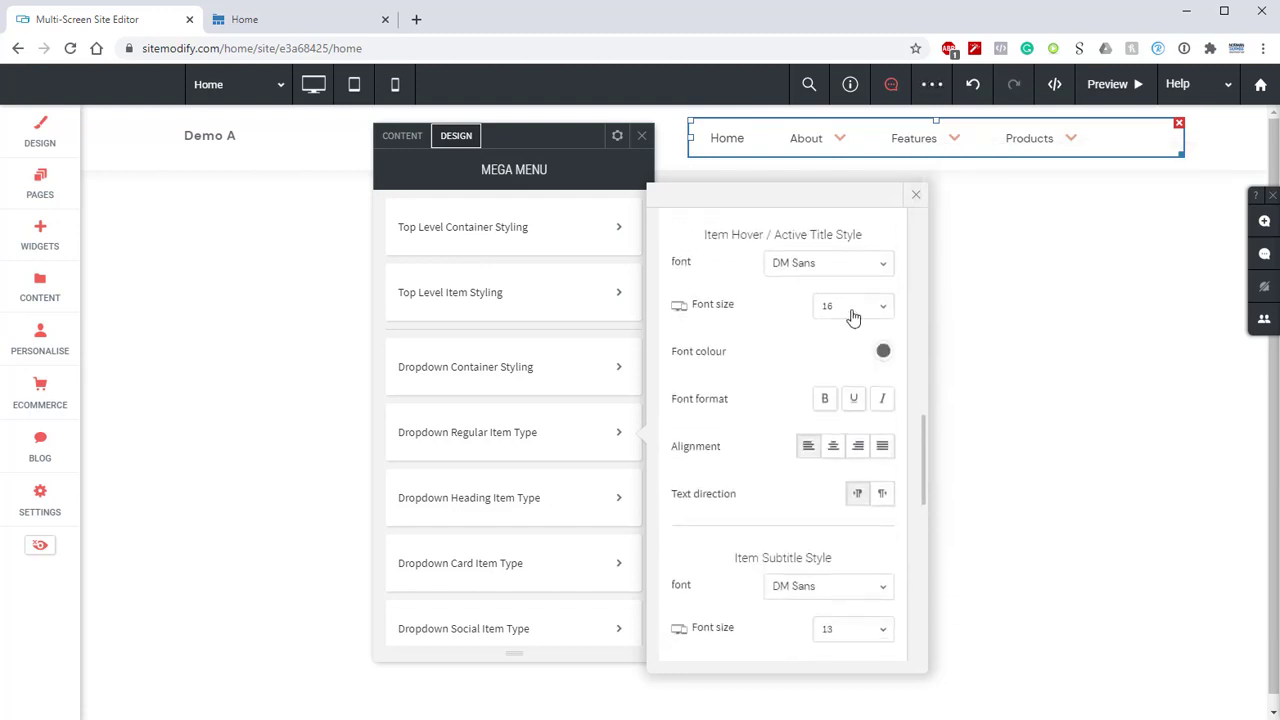
pyautogui.click(851, 308)
pyautogui.scroll(3, 864, 357)
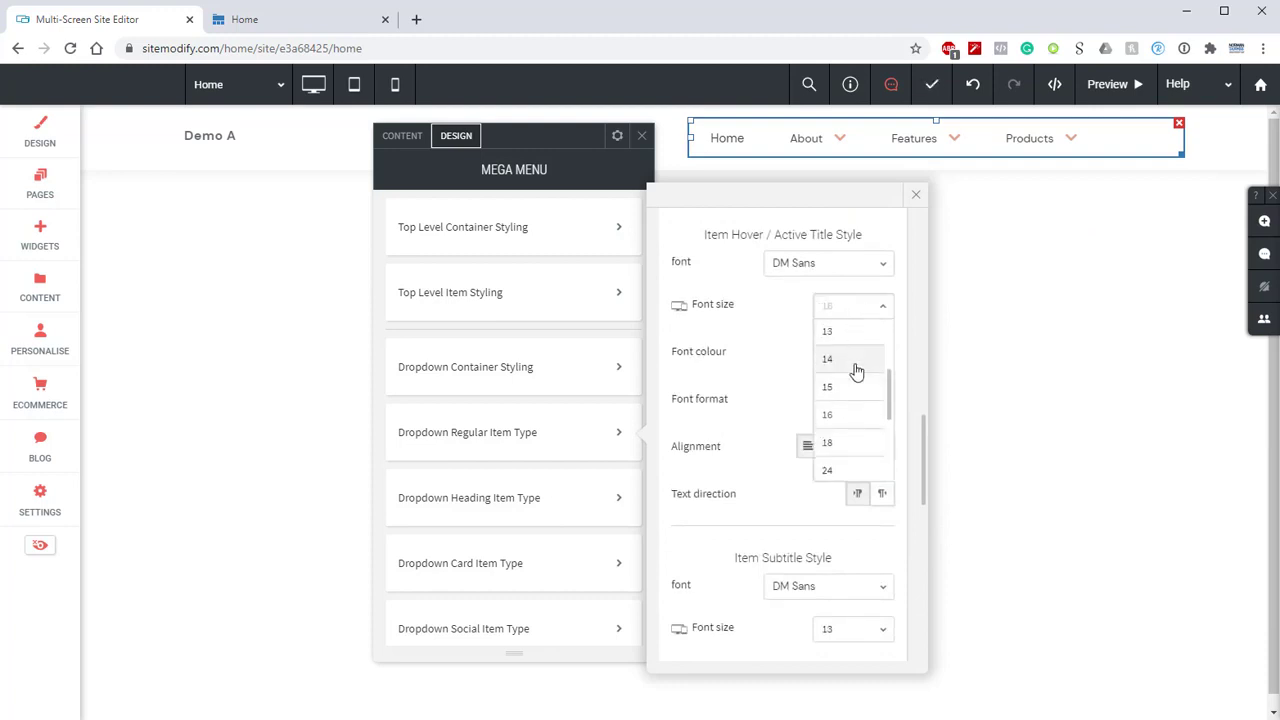
pyautogui.click(854, 366)
pyautogui.click(884, 355)
pyautogui.click(1078, 266)
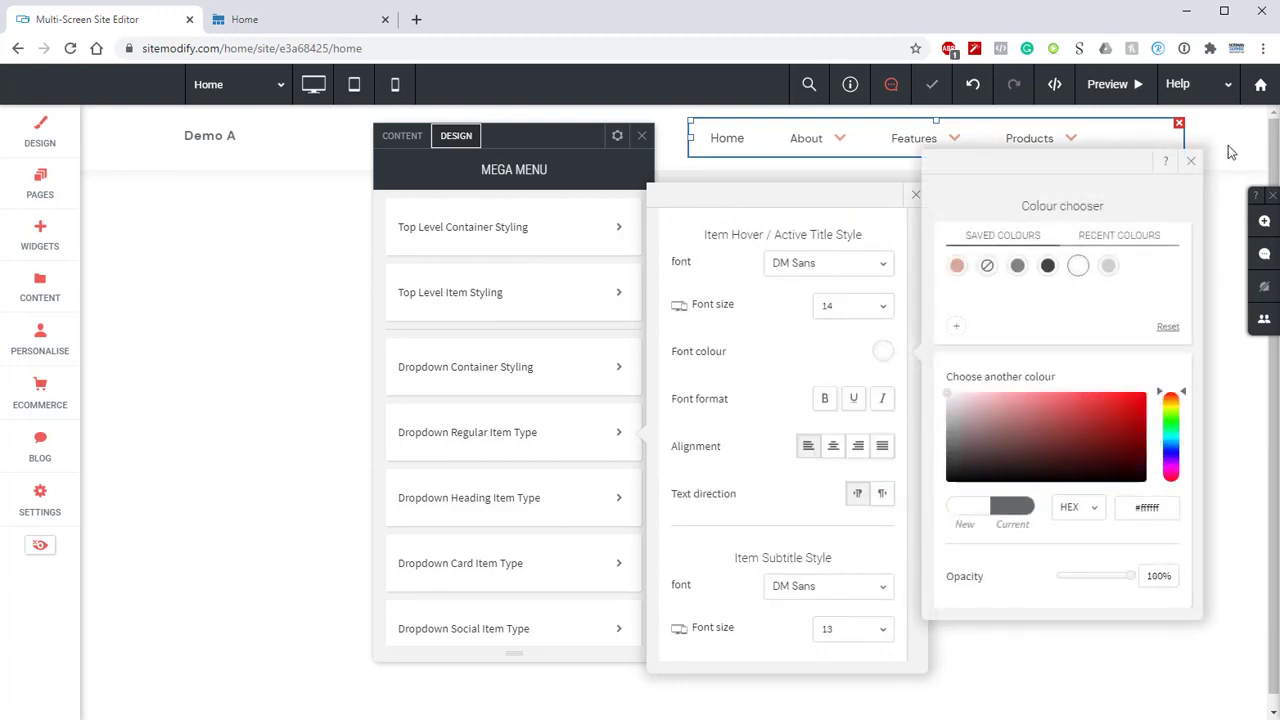
pyautogui.click(1191, 164)
# Step: Set the regular dropdown items' Item Subtitle Style to font size 14 and the saved white font colour
pyautogui.scroll(-4, 834, 320)
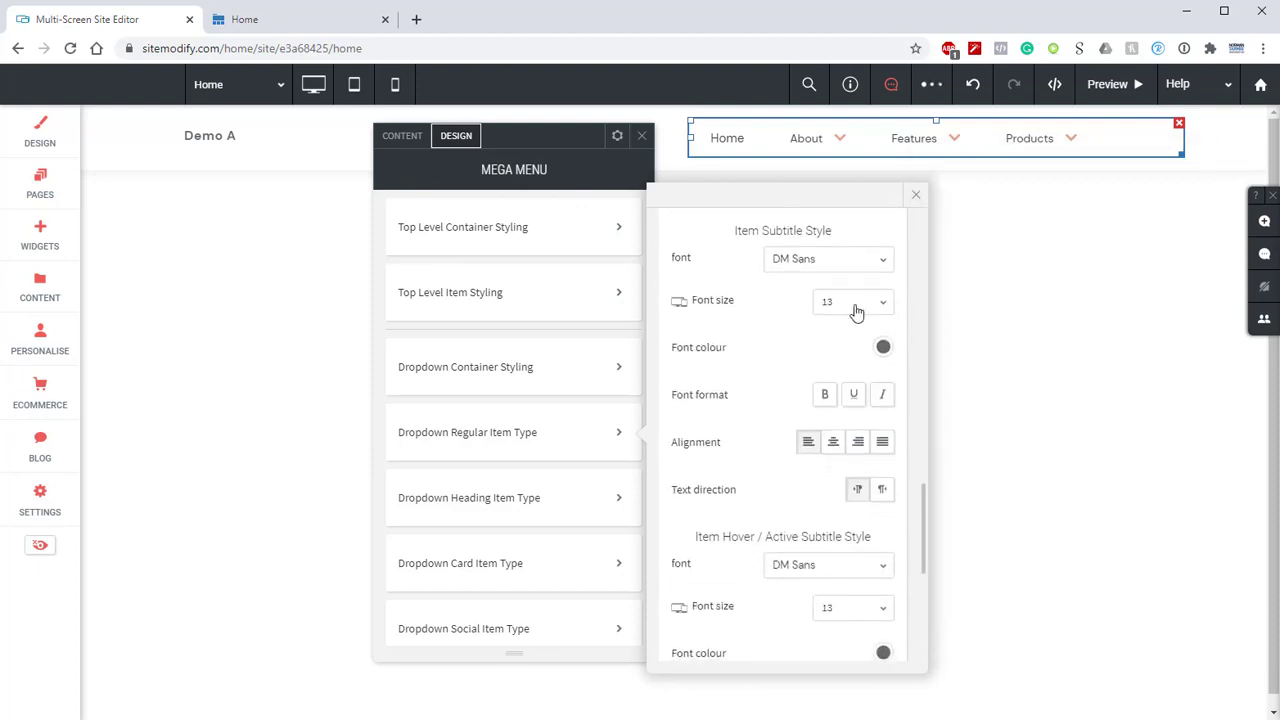
pyautogui.click(851, 303)
pyautogui.click(834, 356)
pyautogui.click(883, 347)
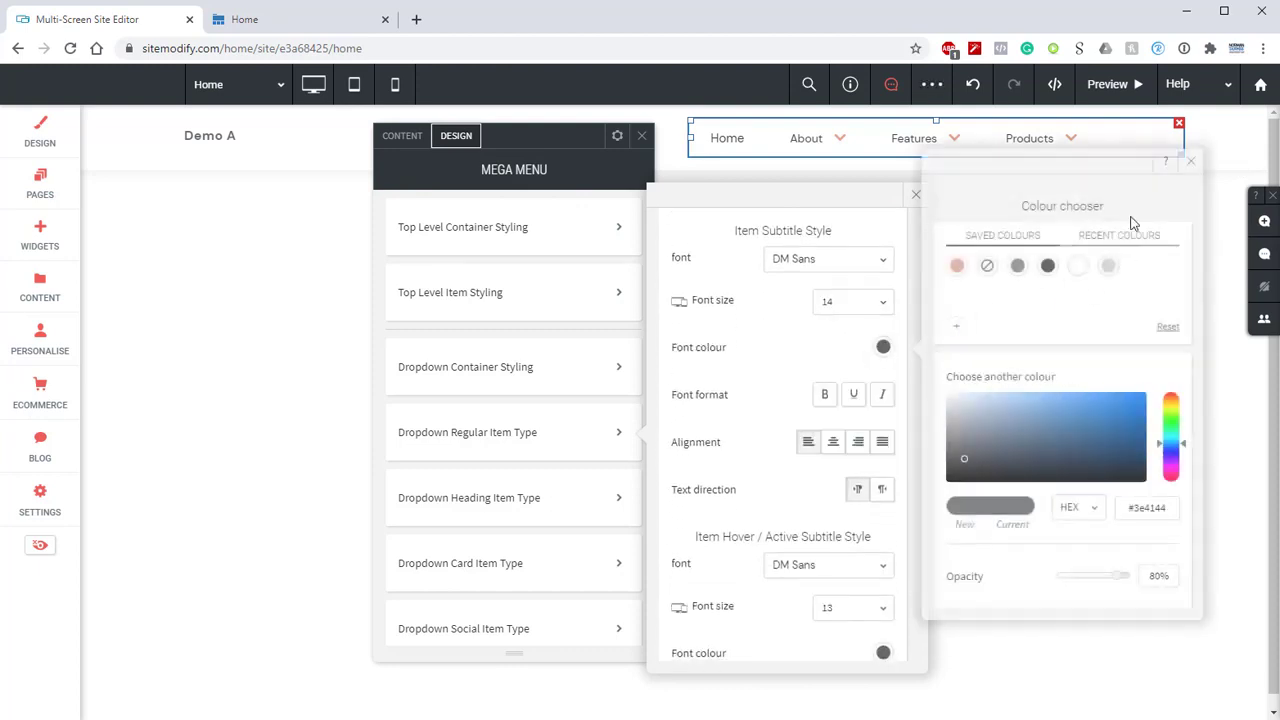
pyautogui.click(1087, 268)
pyautogui.click(1191, 161)
# Step: Set the regular dropdown items' Item Hover / Active Subtitle Style to font size 14 and white font colour #ffffff
pyautogui.scroll(-3, 797, 374)
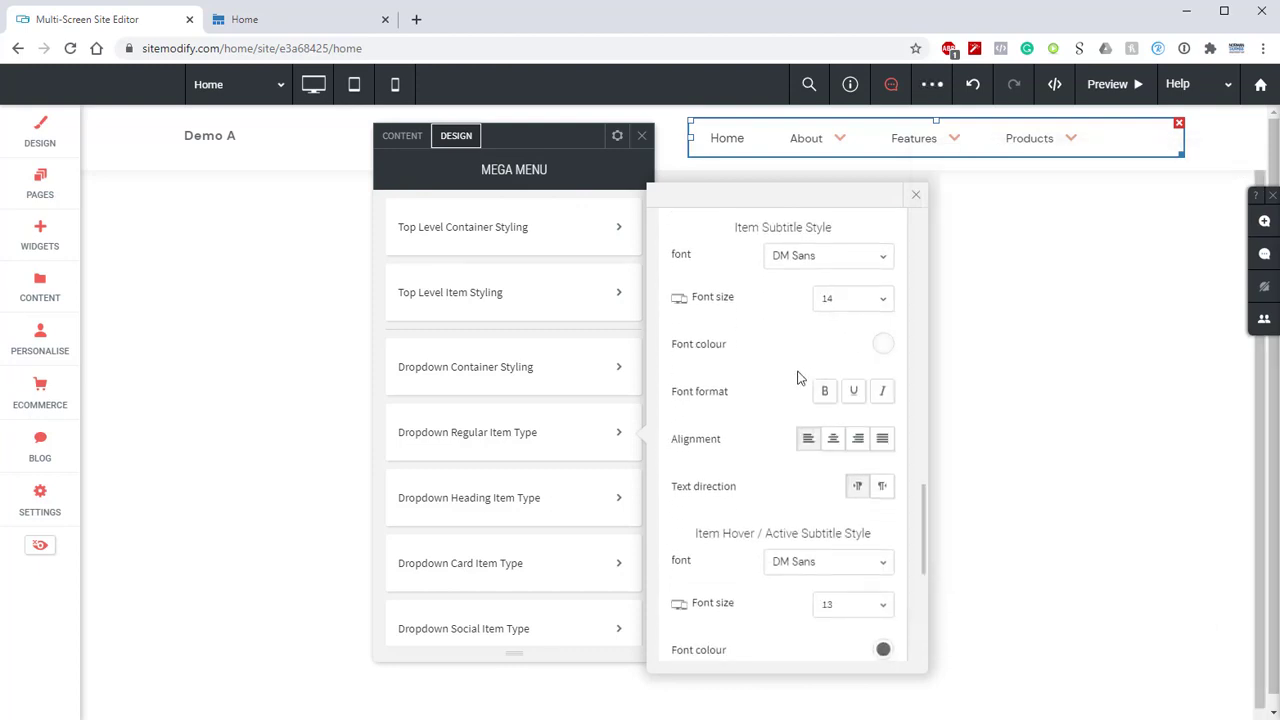
pyautogui.click(848, 282)
pyautogui.click(838, 337)
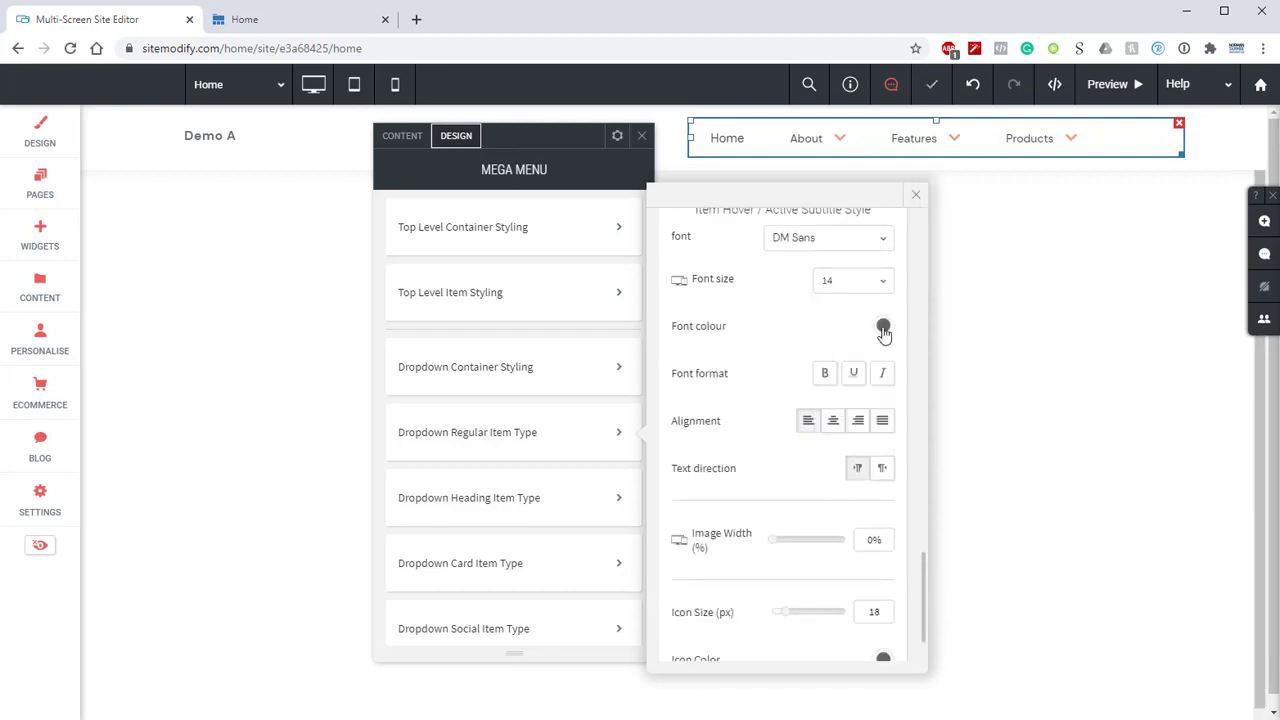
pyautogui.click(883, 326)
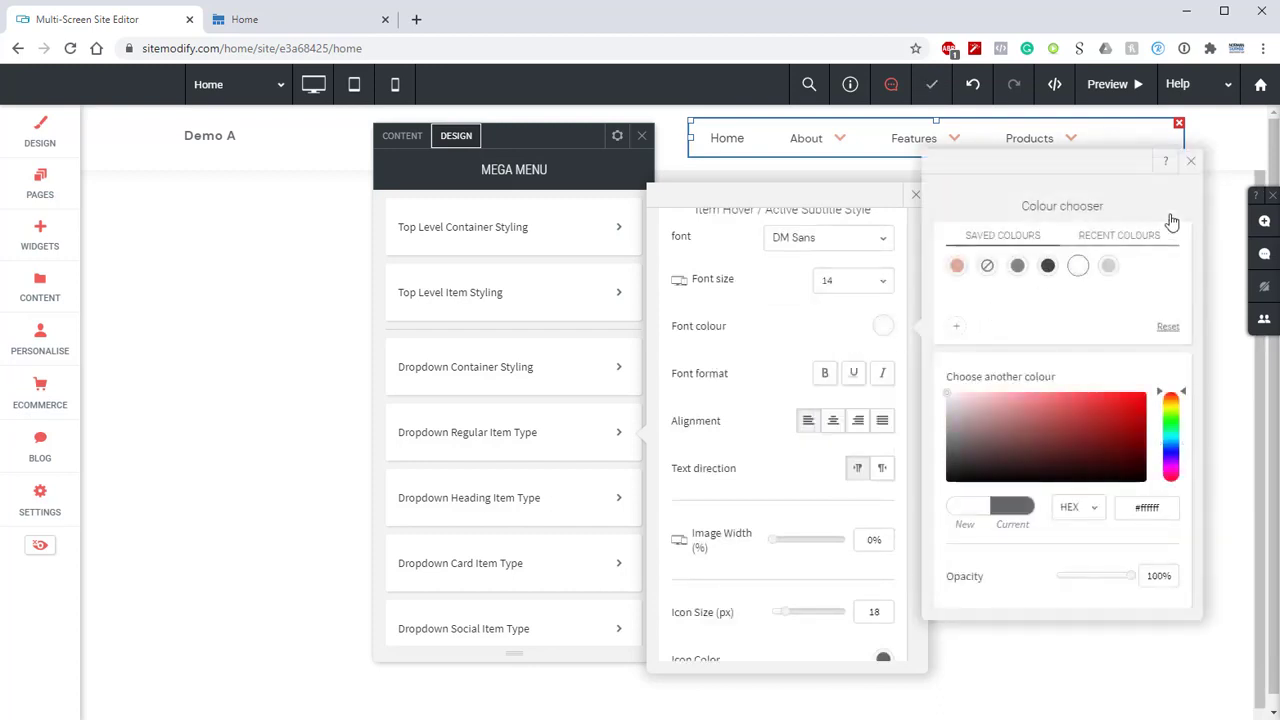
pyautogui.click(1191, 161)
pyautogui.scroll(-2, 786, 480)
pyautogui.scroll(3, 772, 350)
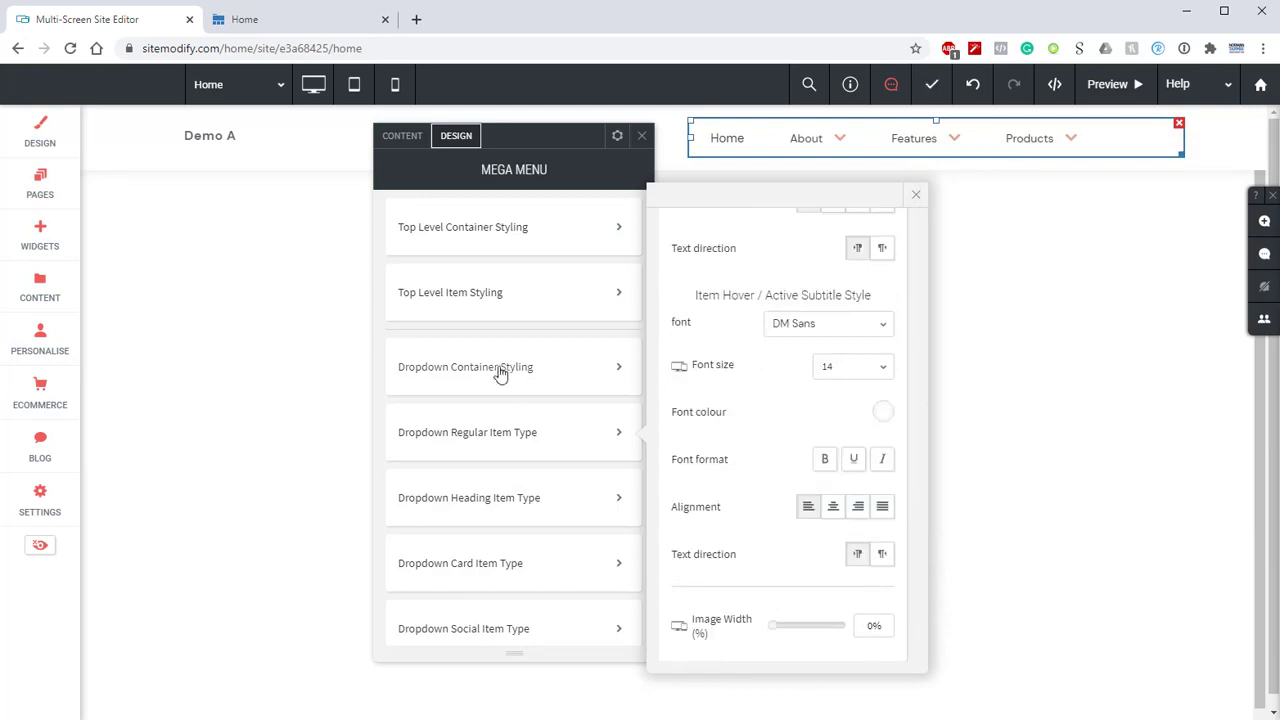
# Step: Change the Dropdown Background colour in Dropdown Container Styling to the saved salmon colour
pyautogui.click(610, 375)
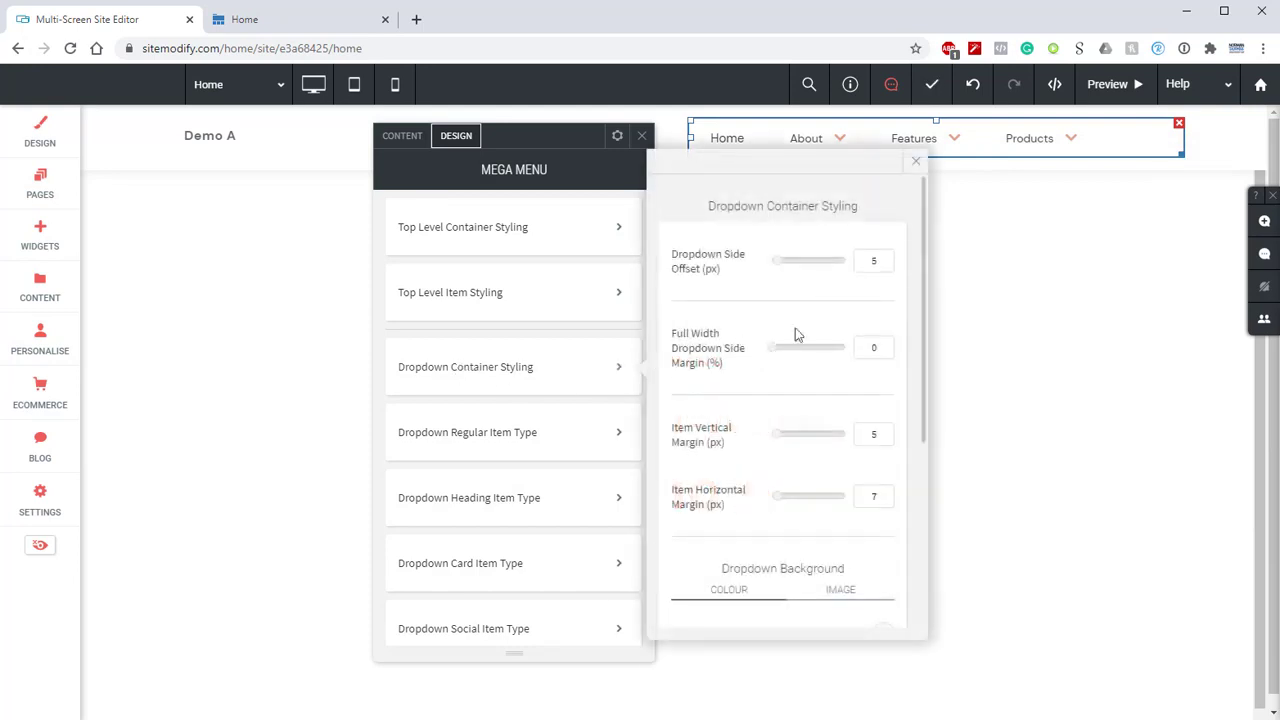
pyautogui.scroll(-3, 810, 320)
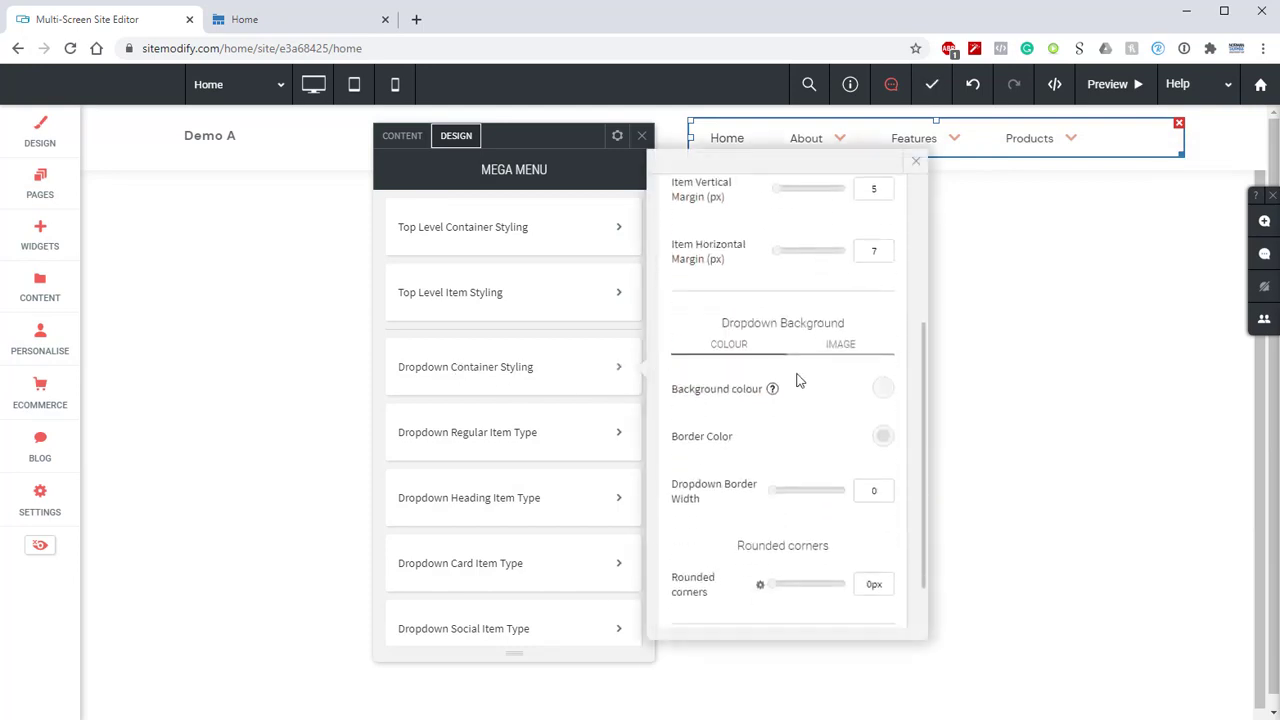
pyautogui.click(884, 393)
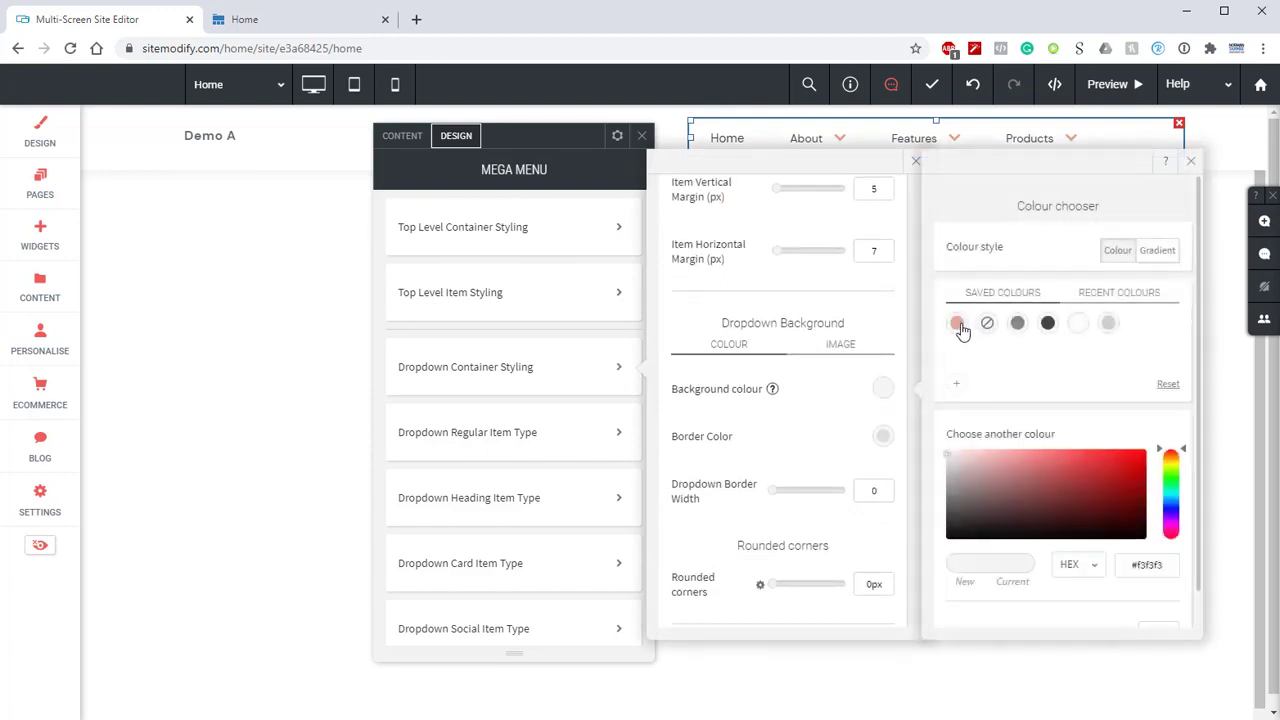
pyautogui.click(957, 322)
pyautogui.click(1189, 163)
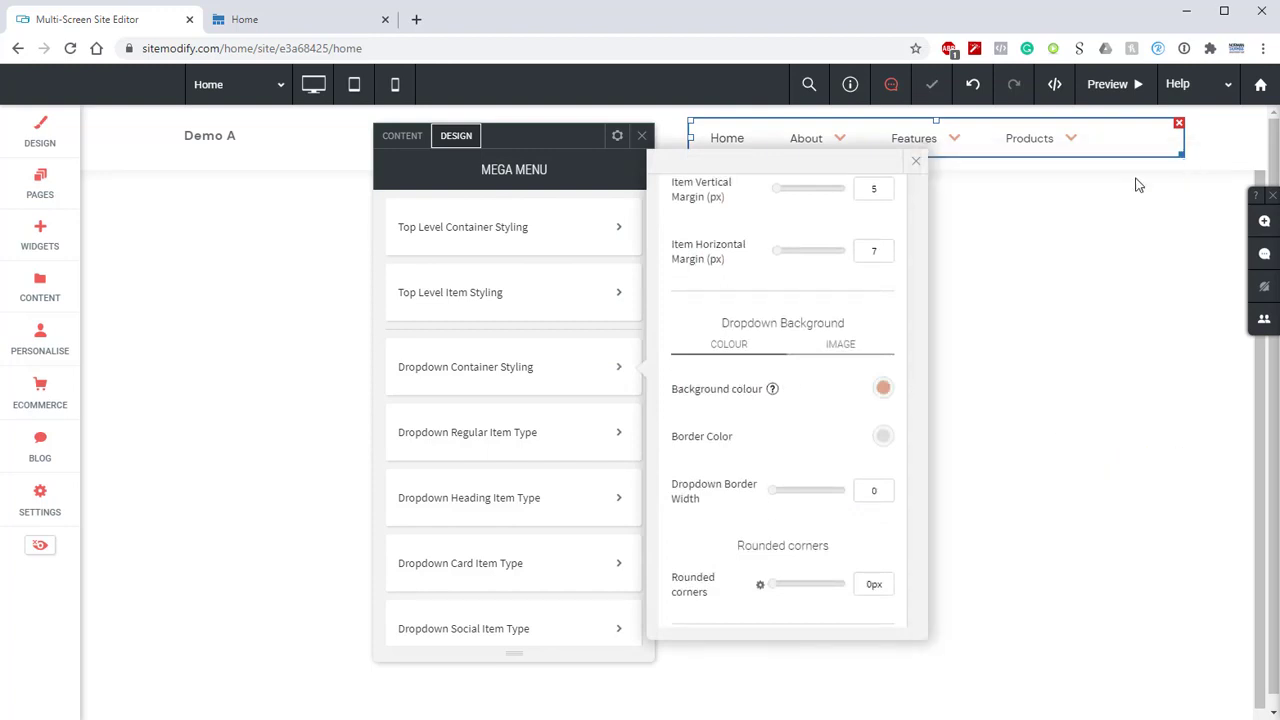
pyautogui.click(916, 161)
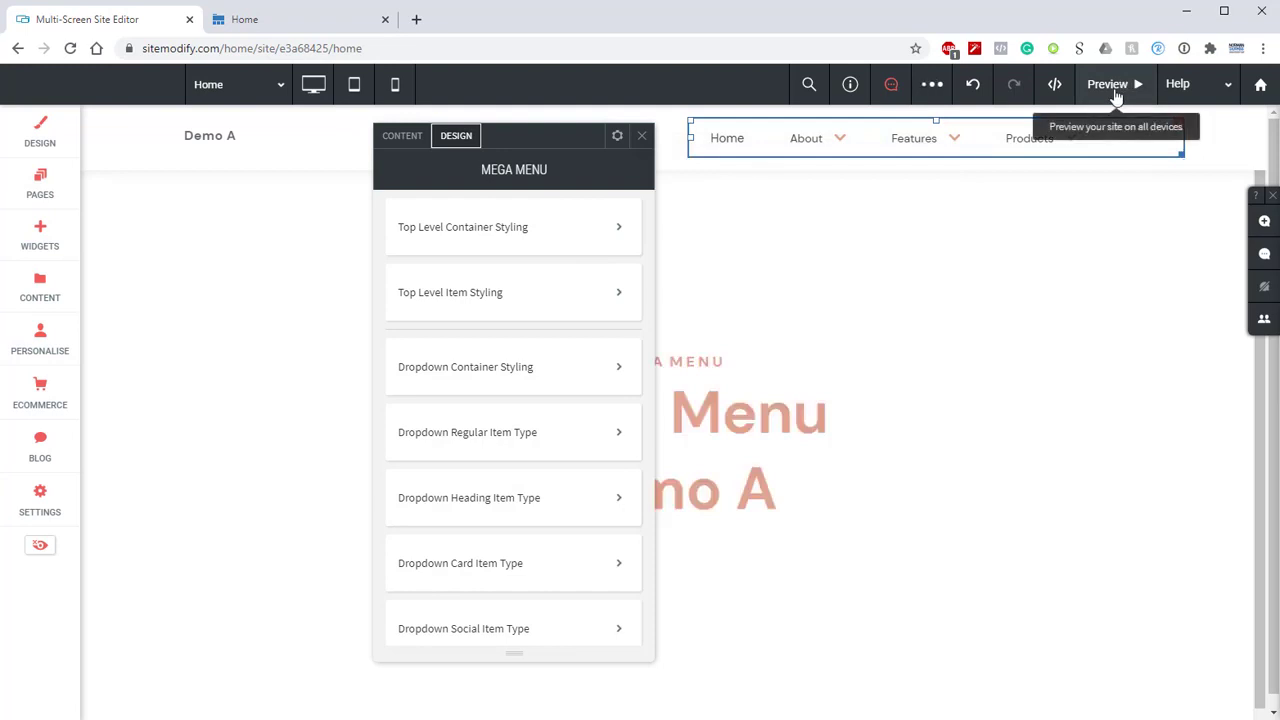
# Step: Preview the site to check the restyled mega menu dropdowns, and return to the editor
pyautogui.click(1118, 88)
pyautogui.moveTo(789, 131)
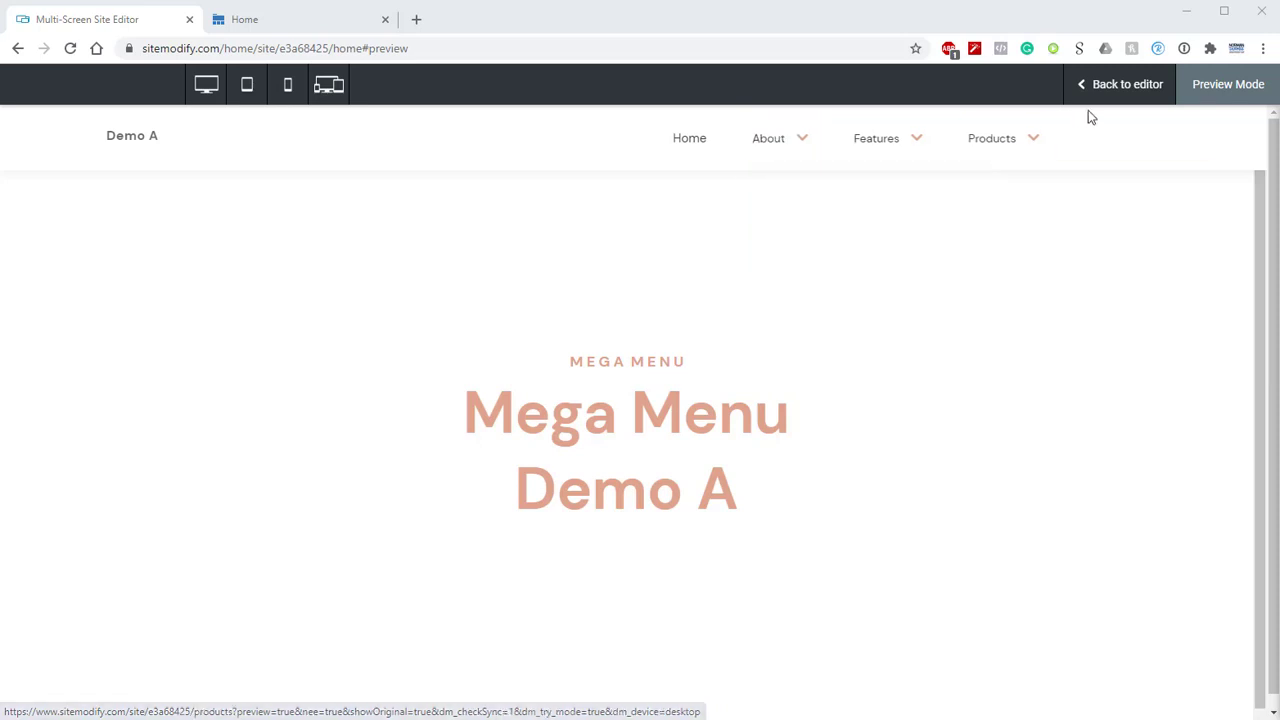
pyautogui.click(1122, 88)
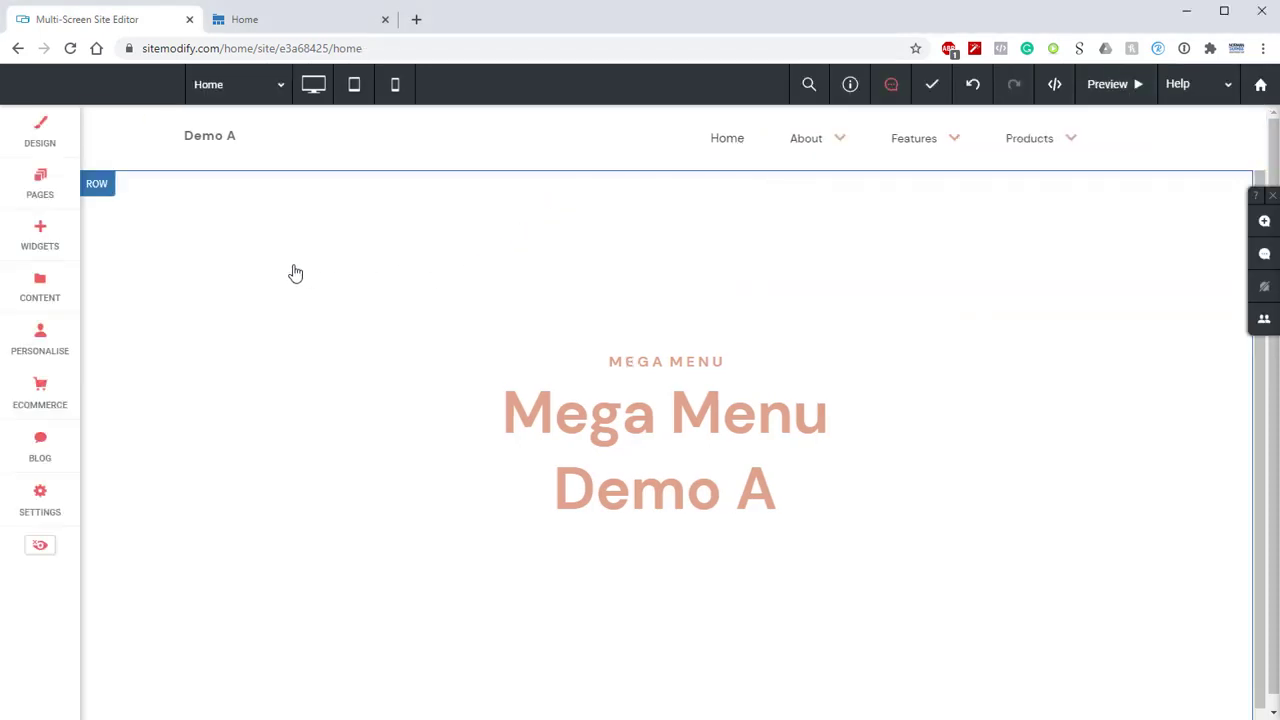
# Step: Review the site's page list with the About subpages and compare it with the finished demo's navigation
pyautogui.click(40, 190)
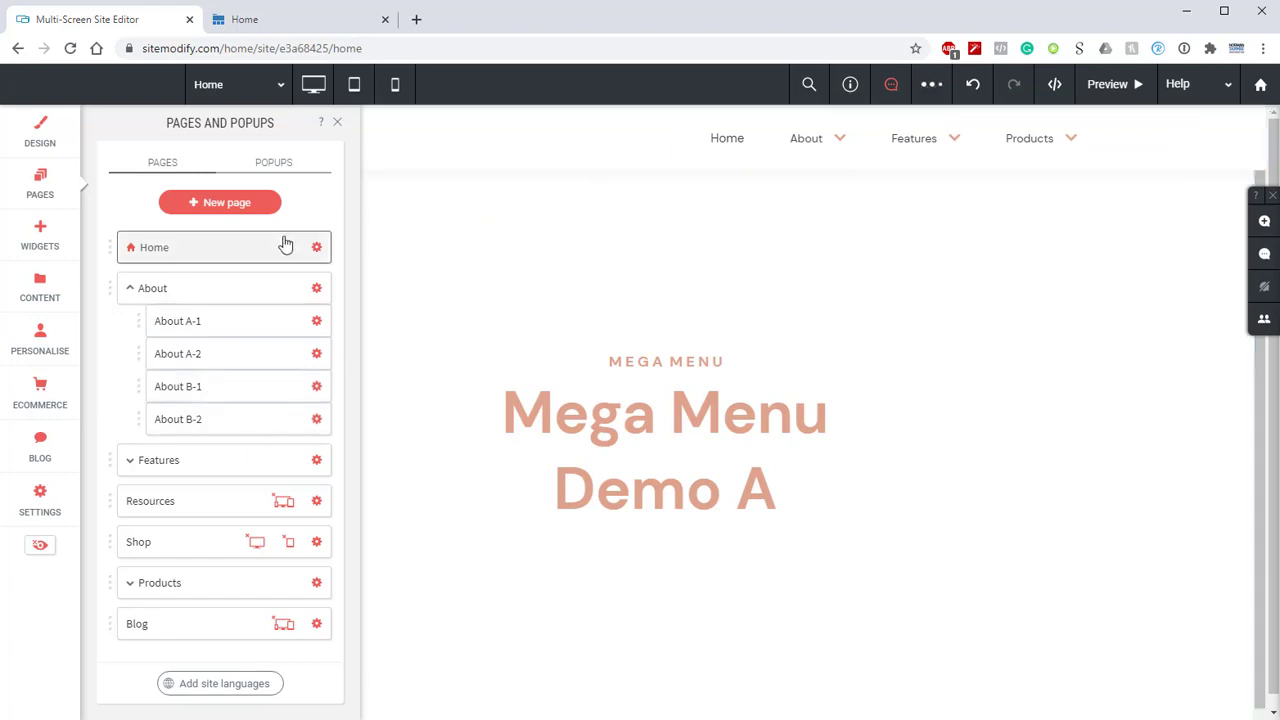
pyautogui.click(305, 20)
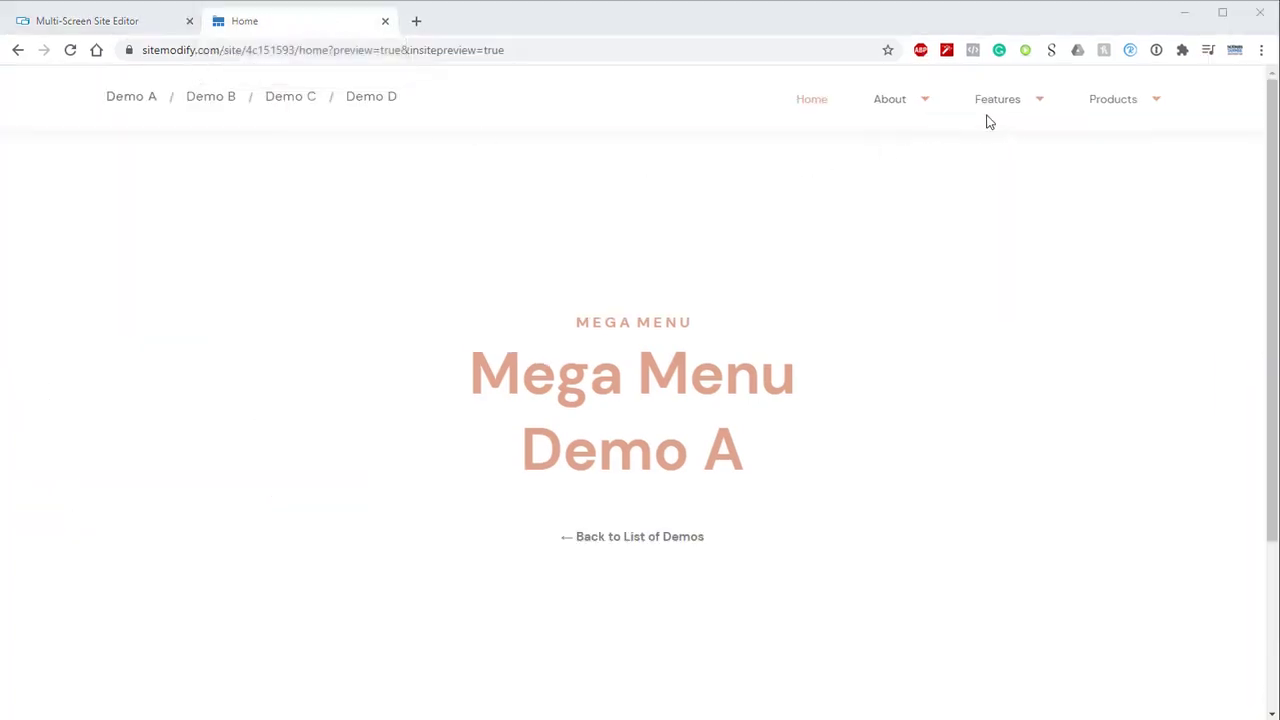
pyautogui.moveTo(917, 108)
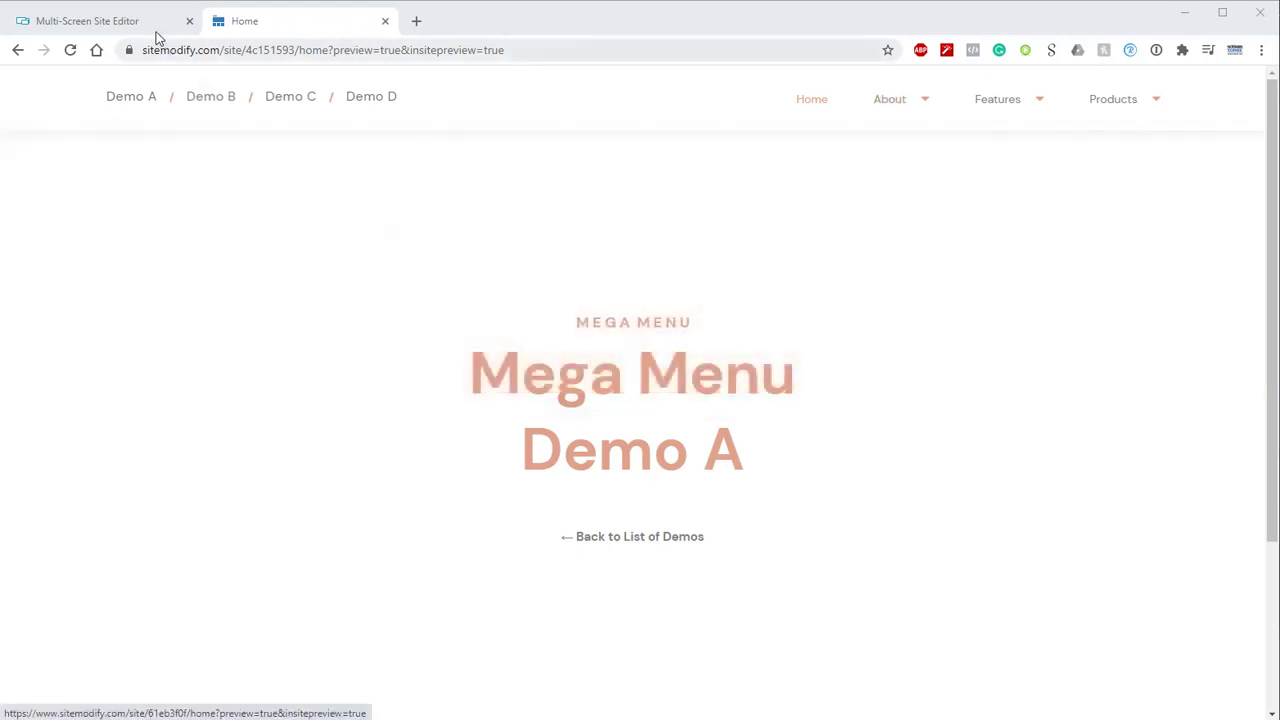
pyautogui.click(151, 27)
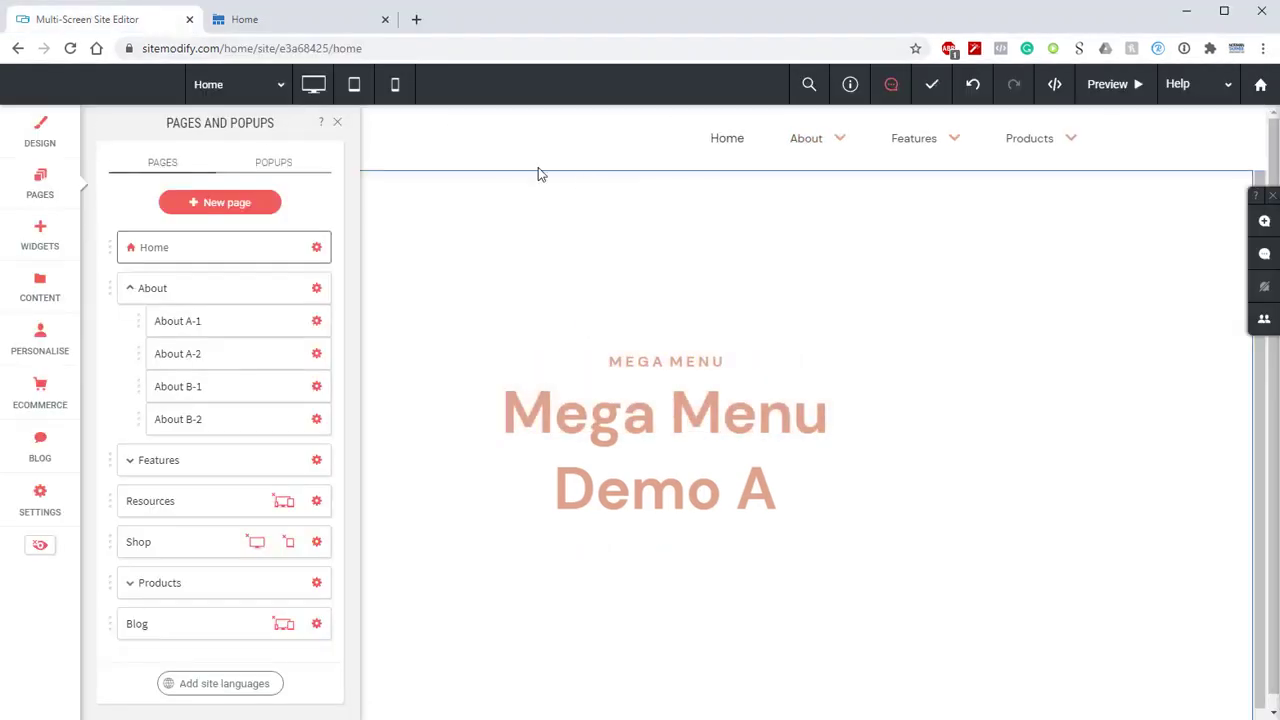
pyautogui.click(338, 124)
# Step: Add a menu item override to the mega menu and link it to the existing About page
pyautogui.click(767, 147)
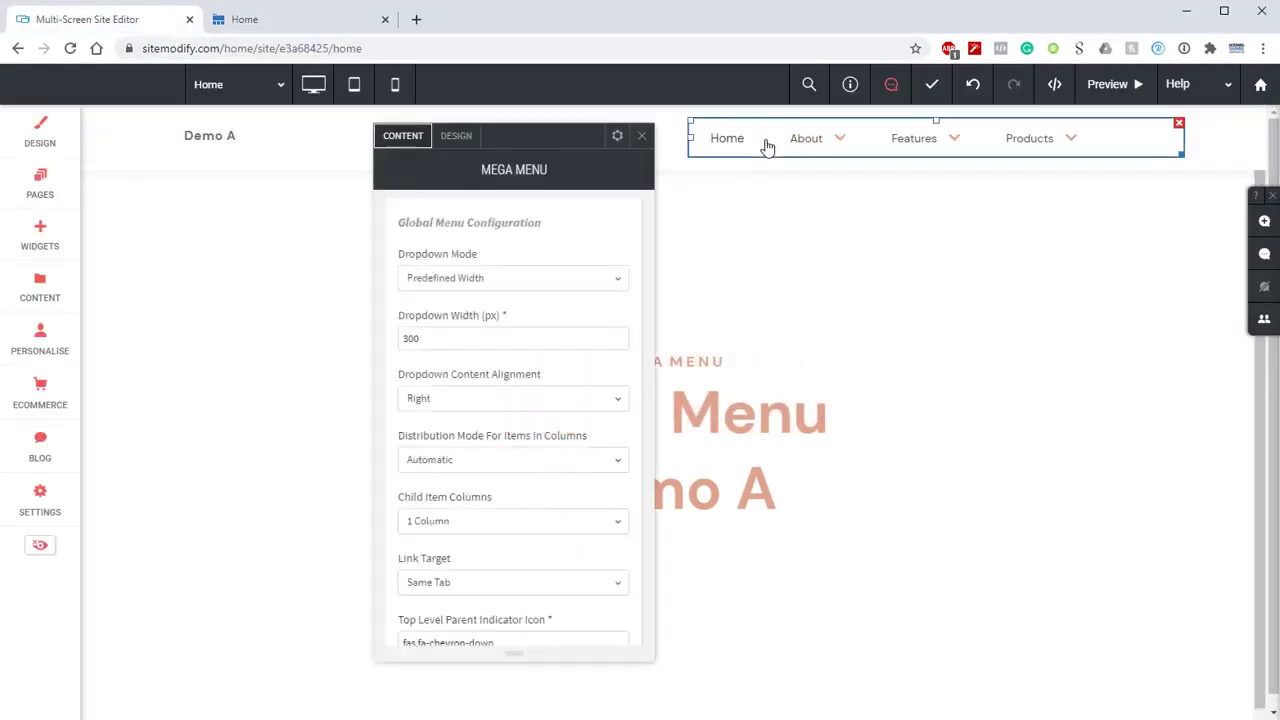
pyautogui.scroll(-3, 570, 300)
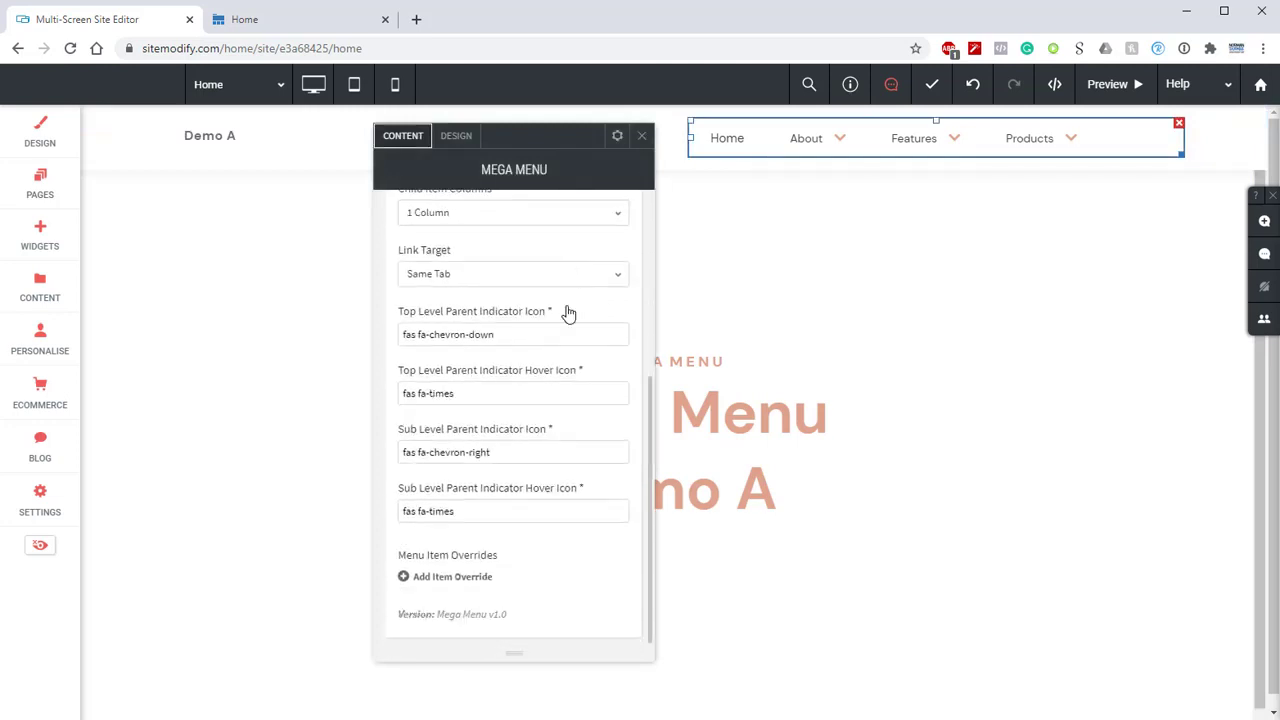
pyautogui.click(463, 586)
pyautogui.scroll(-1, 500, 549)
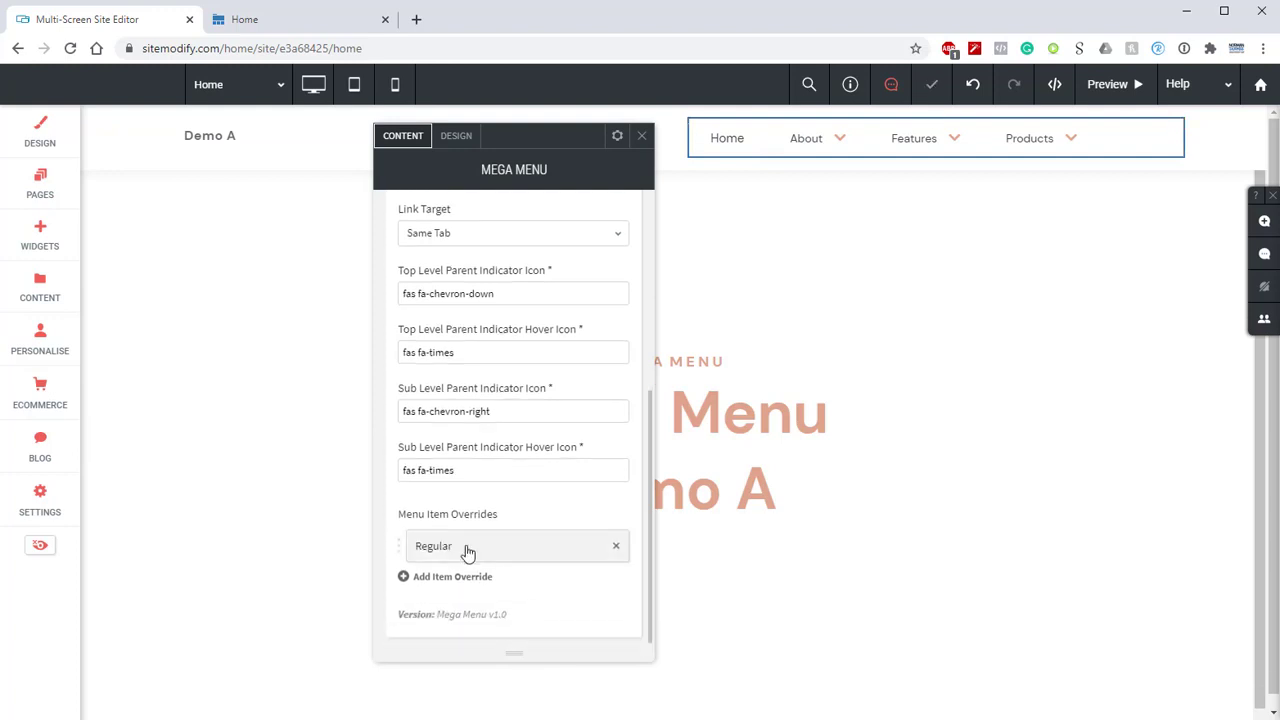
pyautogui.click(466, 550)
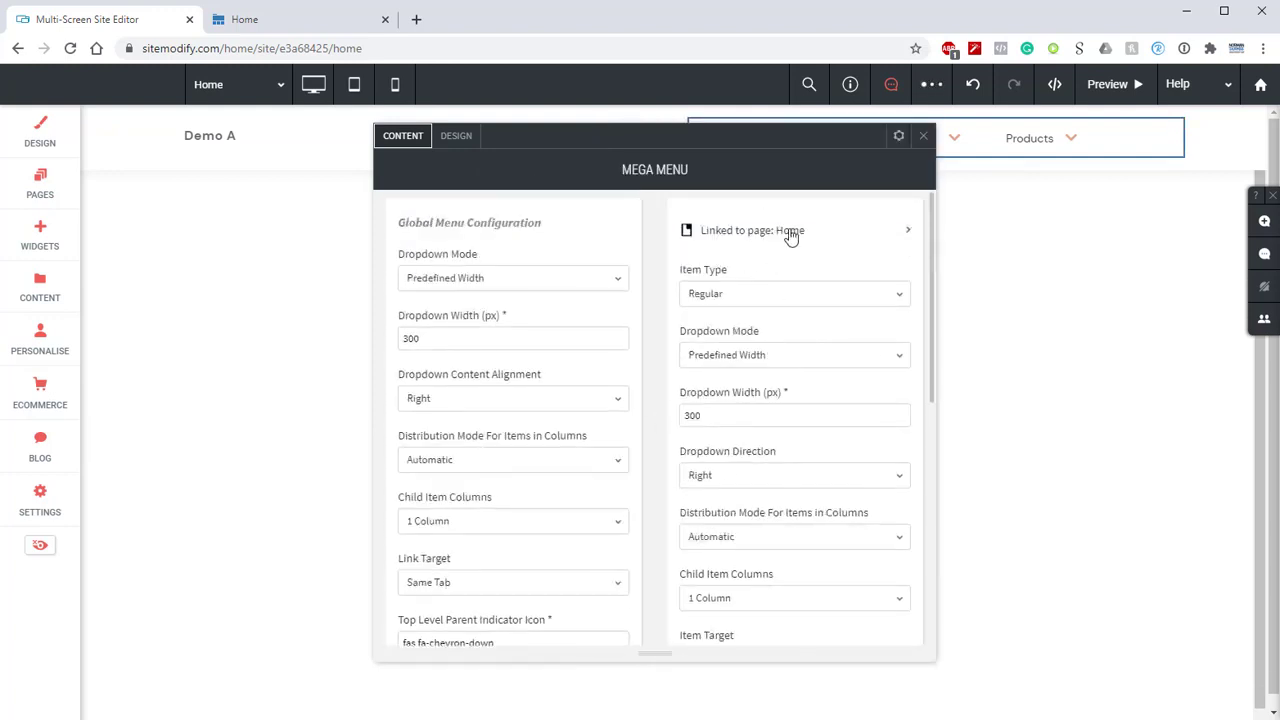
pyautogui.click(788, 231)
pyautogui.click(1032, 278)
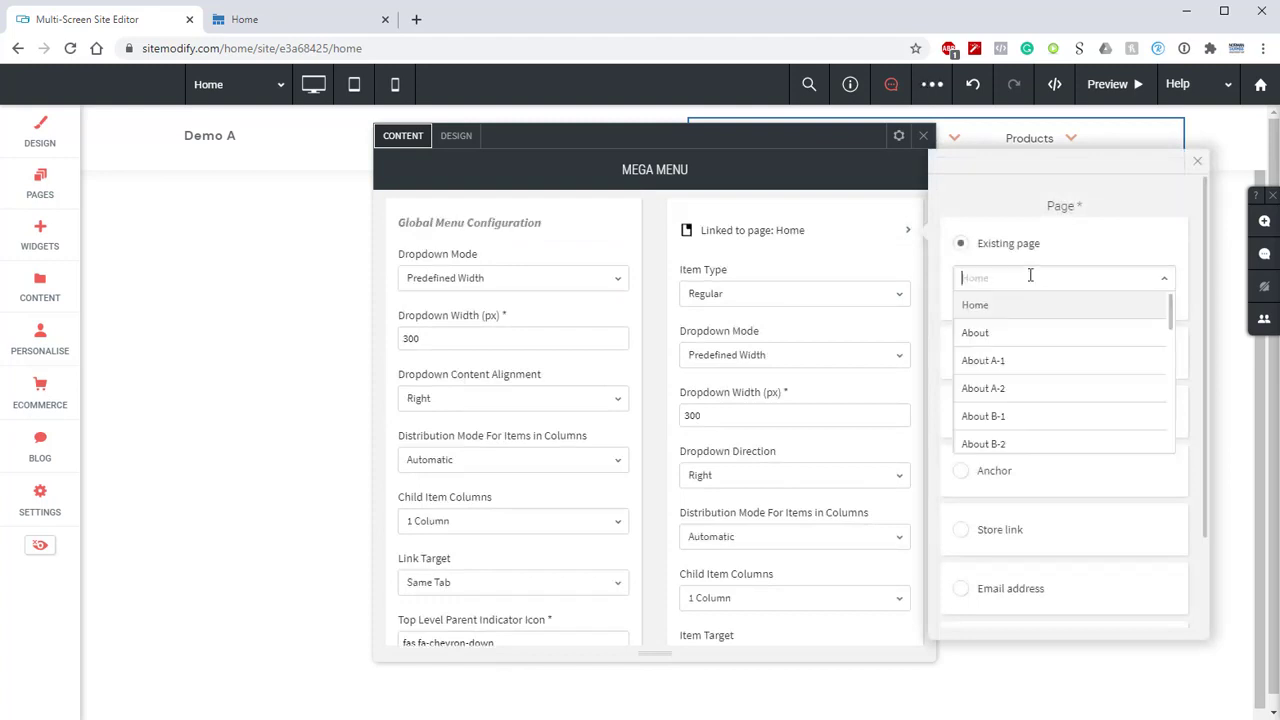
pyautogui.click(992, 328)
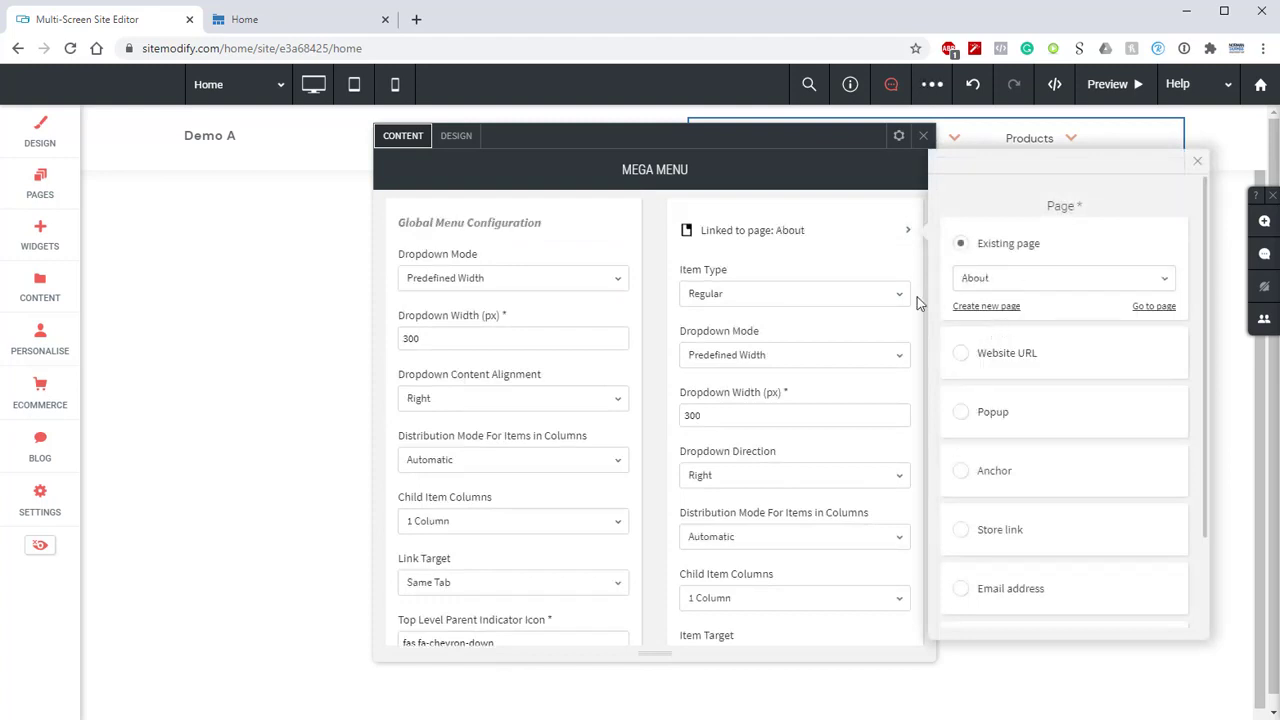
pyautogui.click(742, 275)
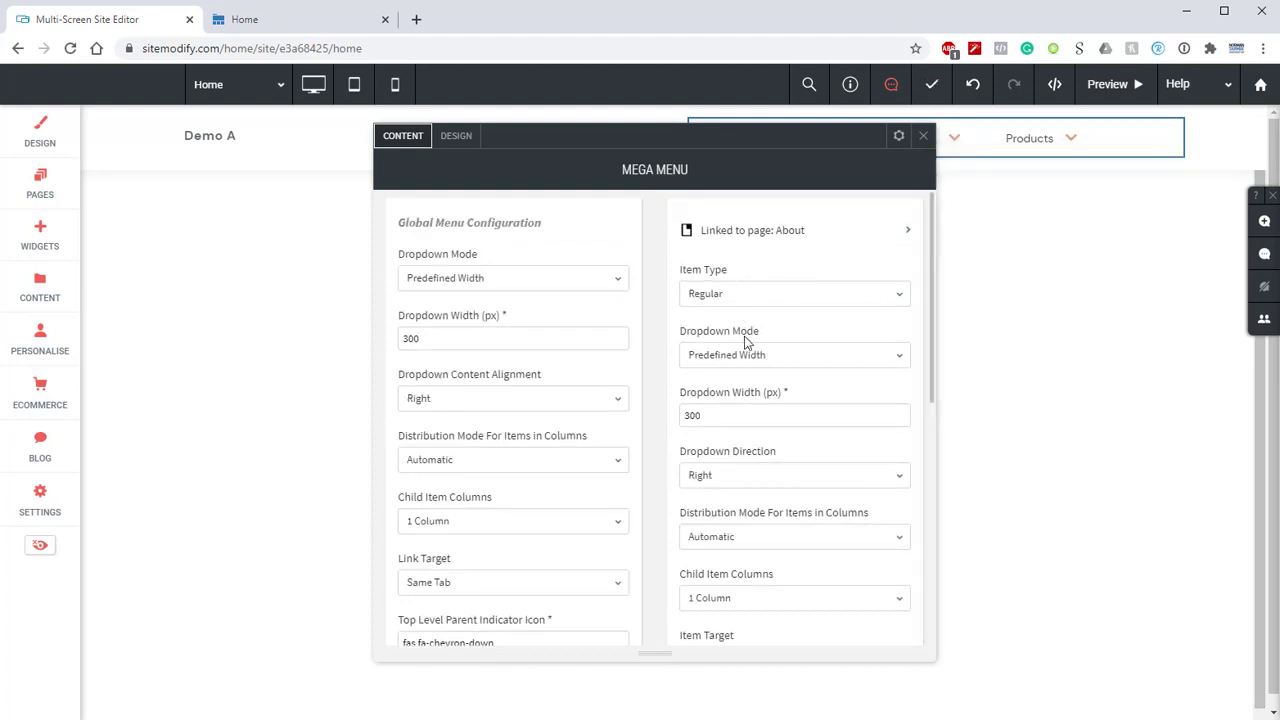
# Step: Set the About override's Dropdown Mode to Full Width and its Distribution Mode For Items in Columns to Manual
pyautogui.click(745, 357)
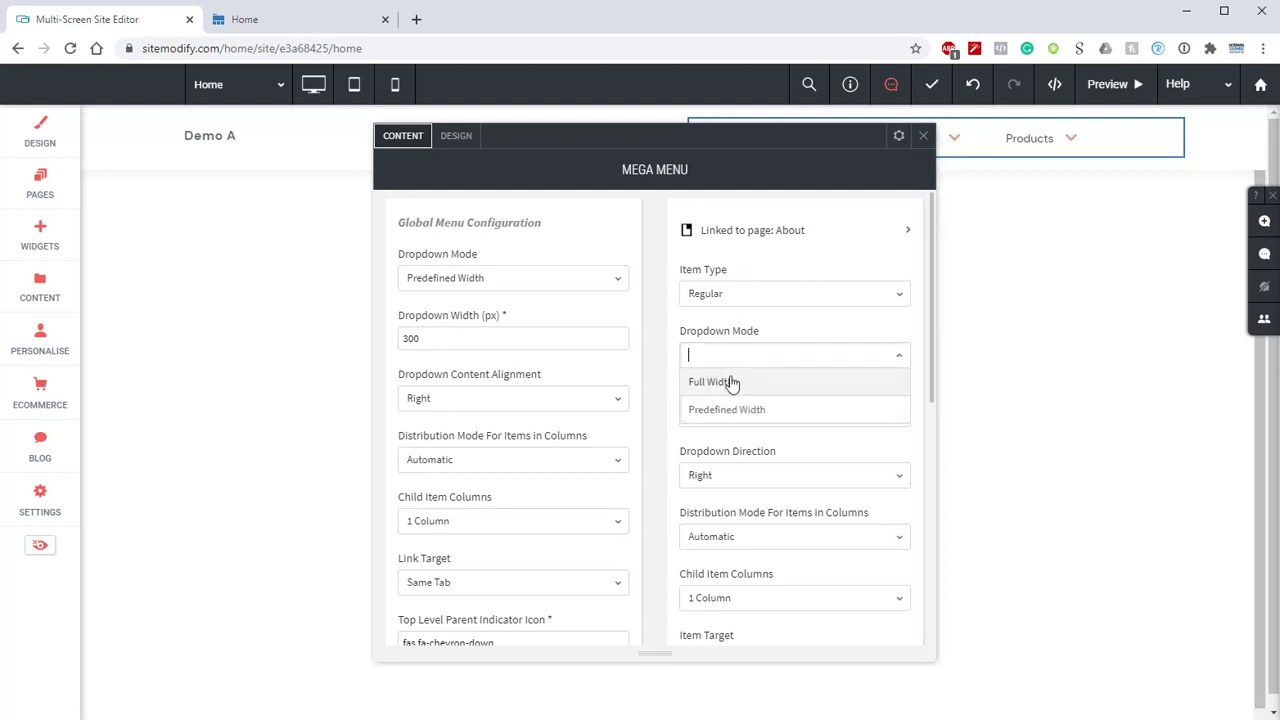
pyautogui.click(731, 377)
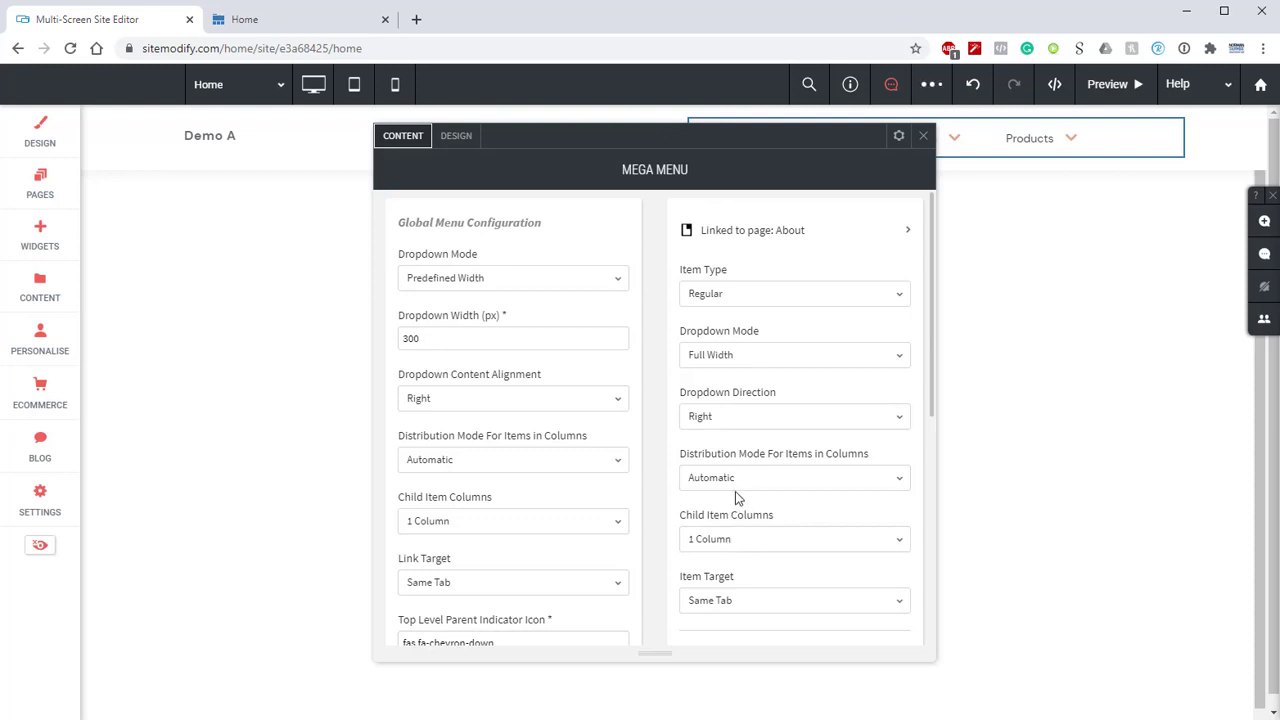
pyautogui.scroll(-1, 735, 491)
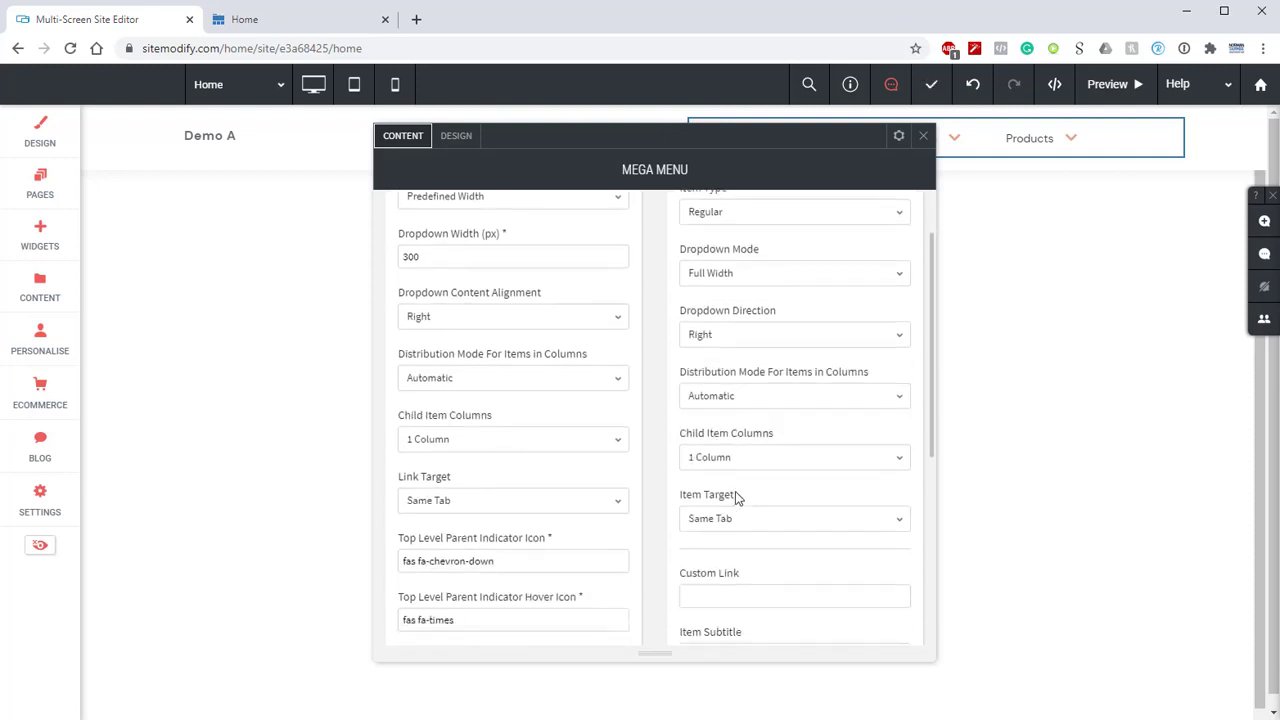
pyautogui.click(744, 396)
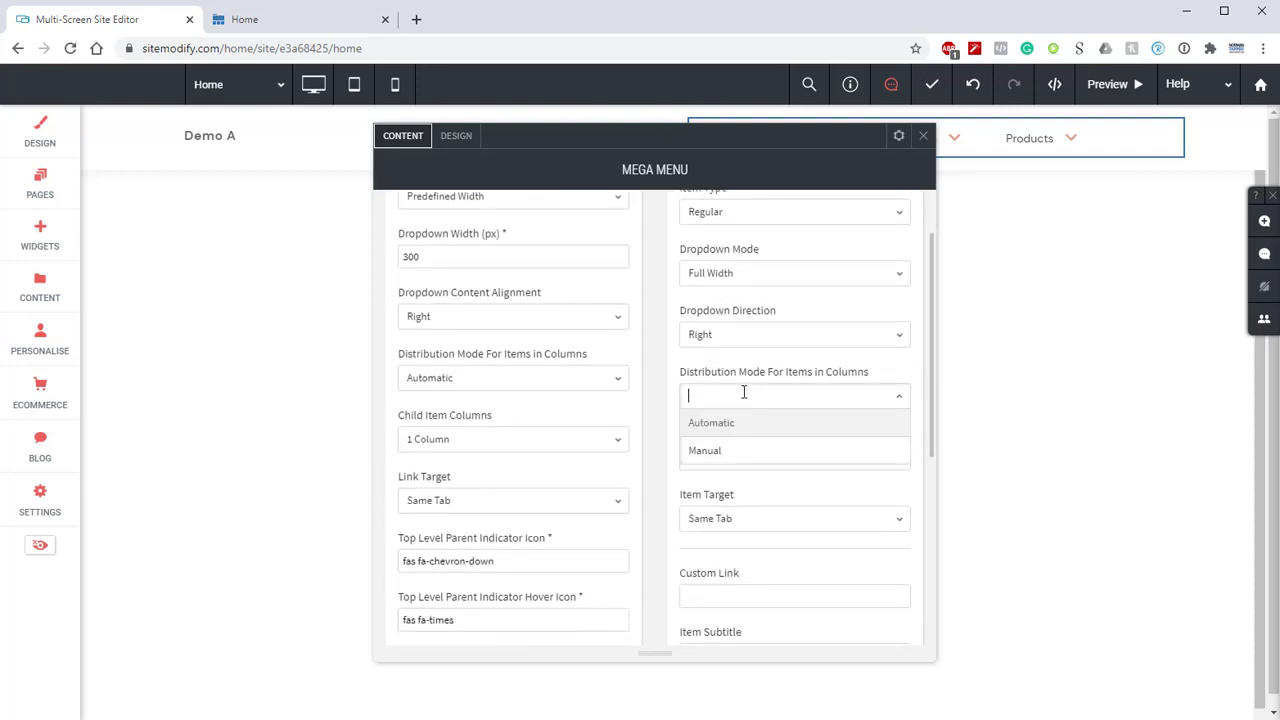
pyautogui.click(740, 452)
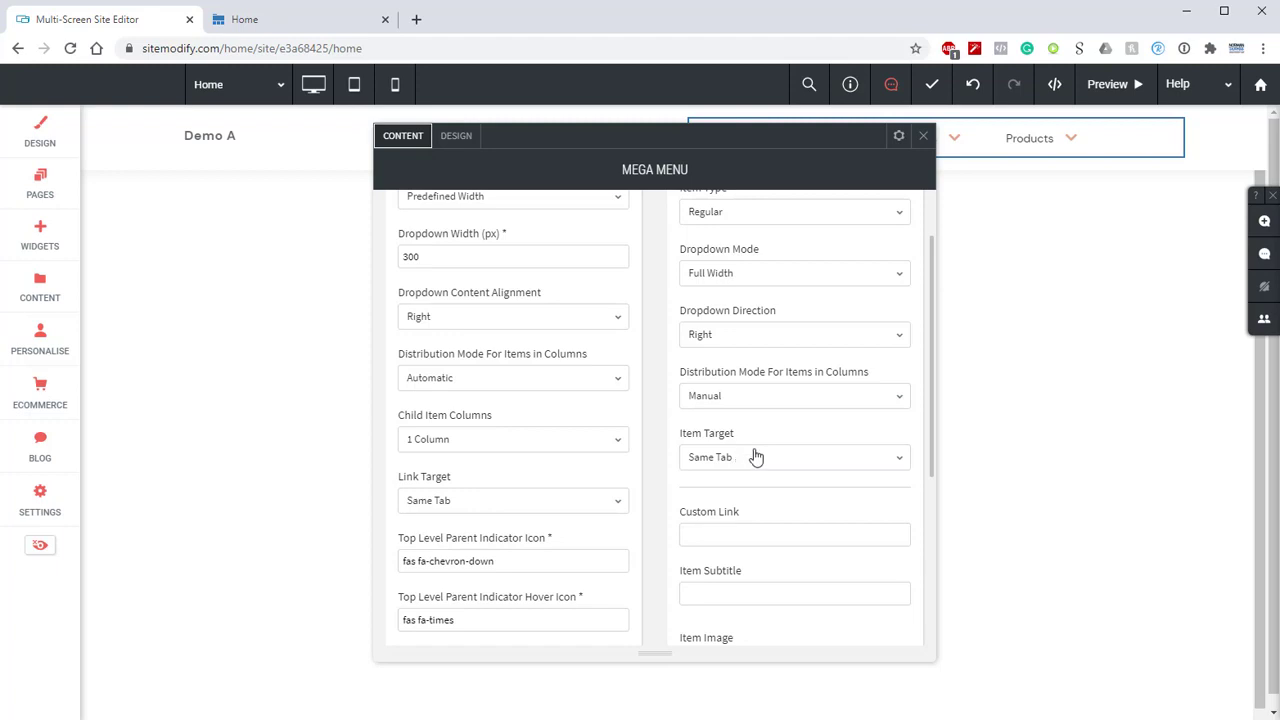
# Step: Add four more menu item overrides below the About override in the mega menu
pyautogui.scroll(-3, 583, 437)
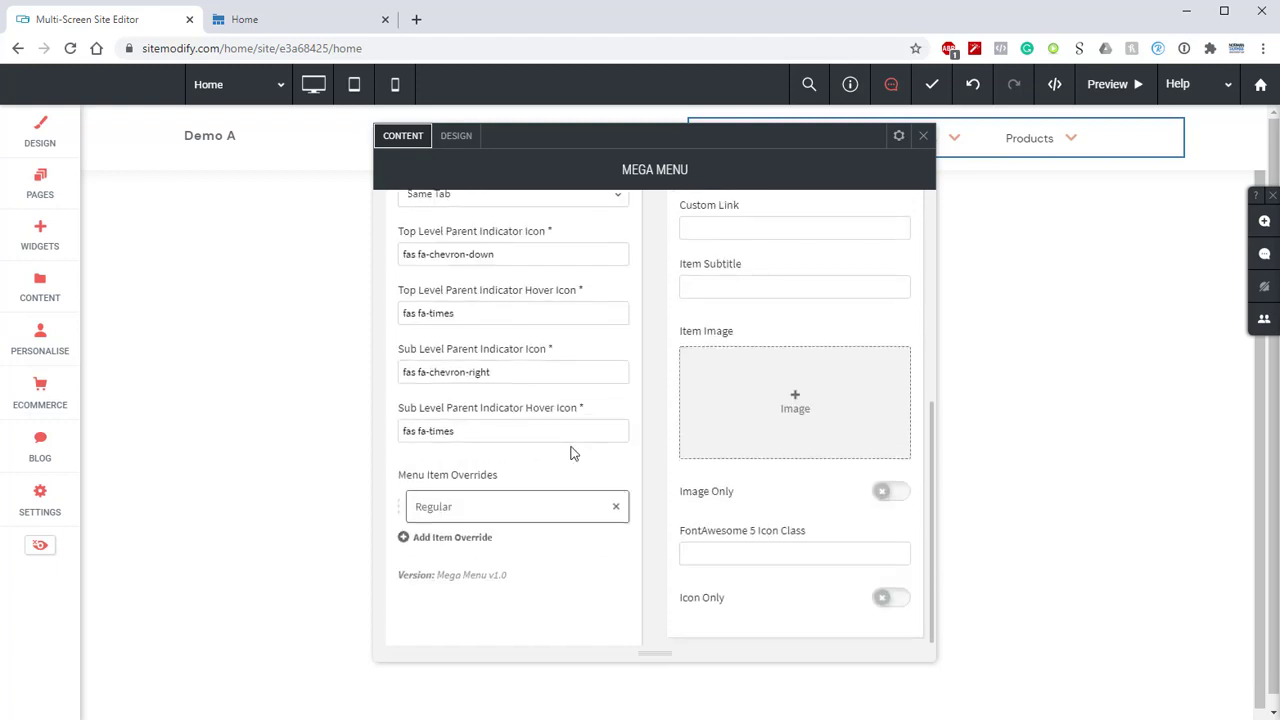
pyautogui.click(453, 538)
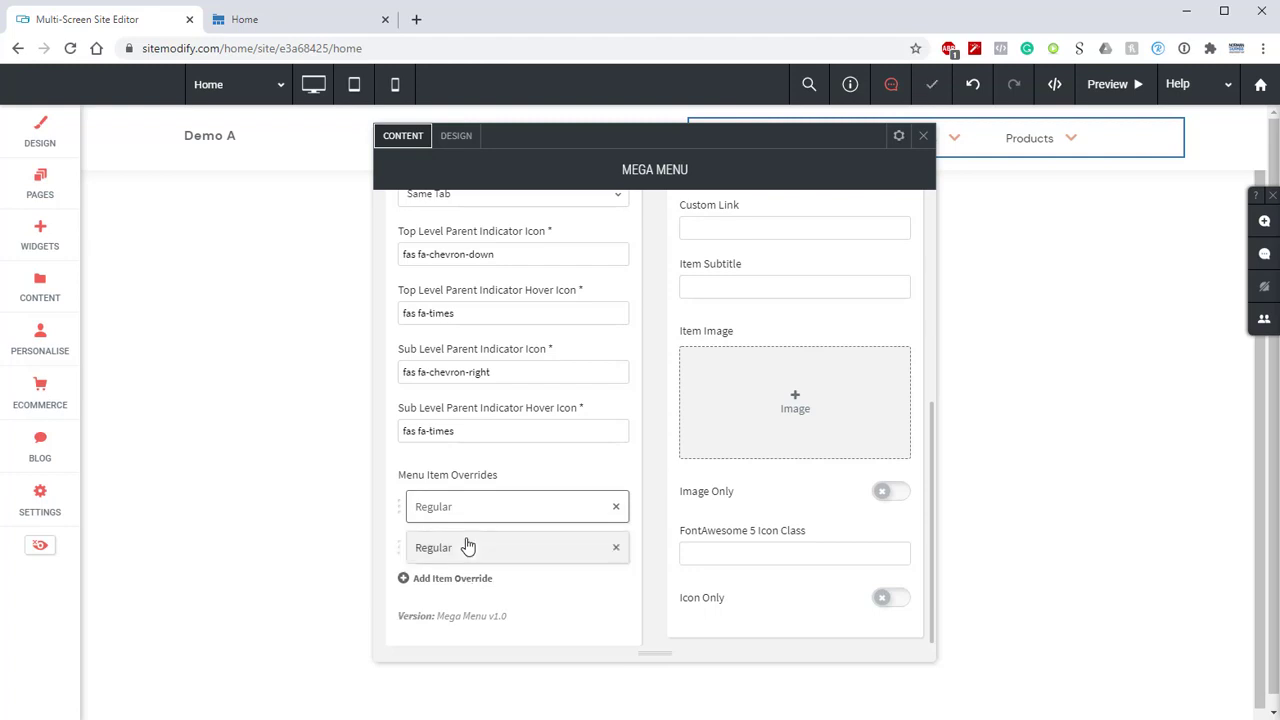
pyautogui.click(451, 579)
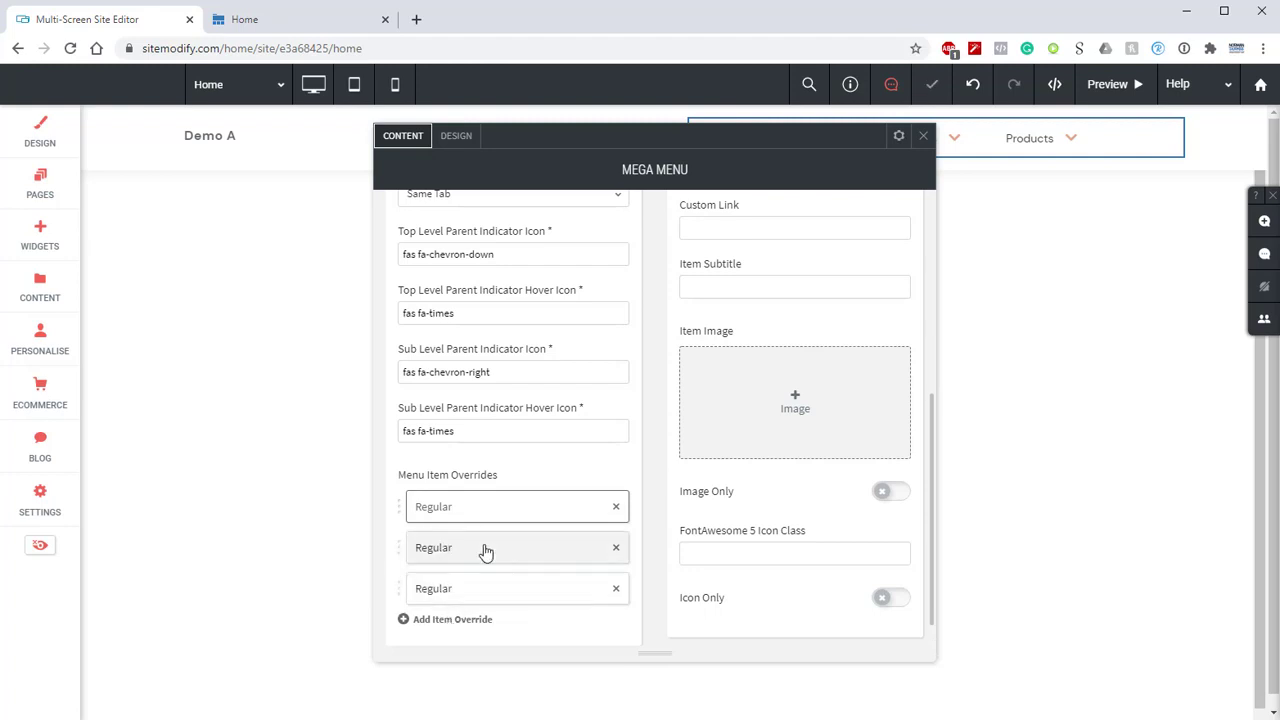
pyautogui.scroll(-1, 473, 583)
pyautogui.click(456, 585)
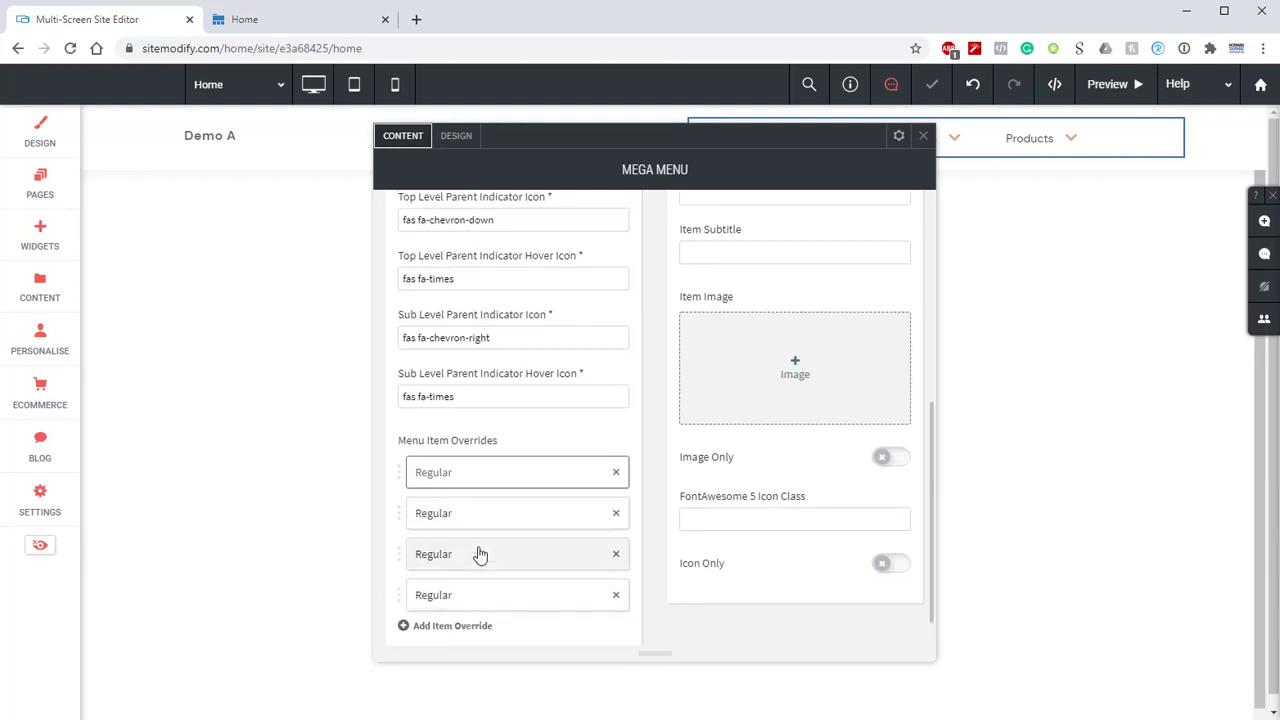
pyautogui.scroll(-1, 470, 570)
pyautogui.click(461, 586)
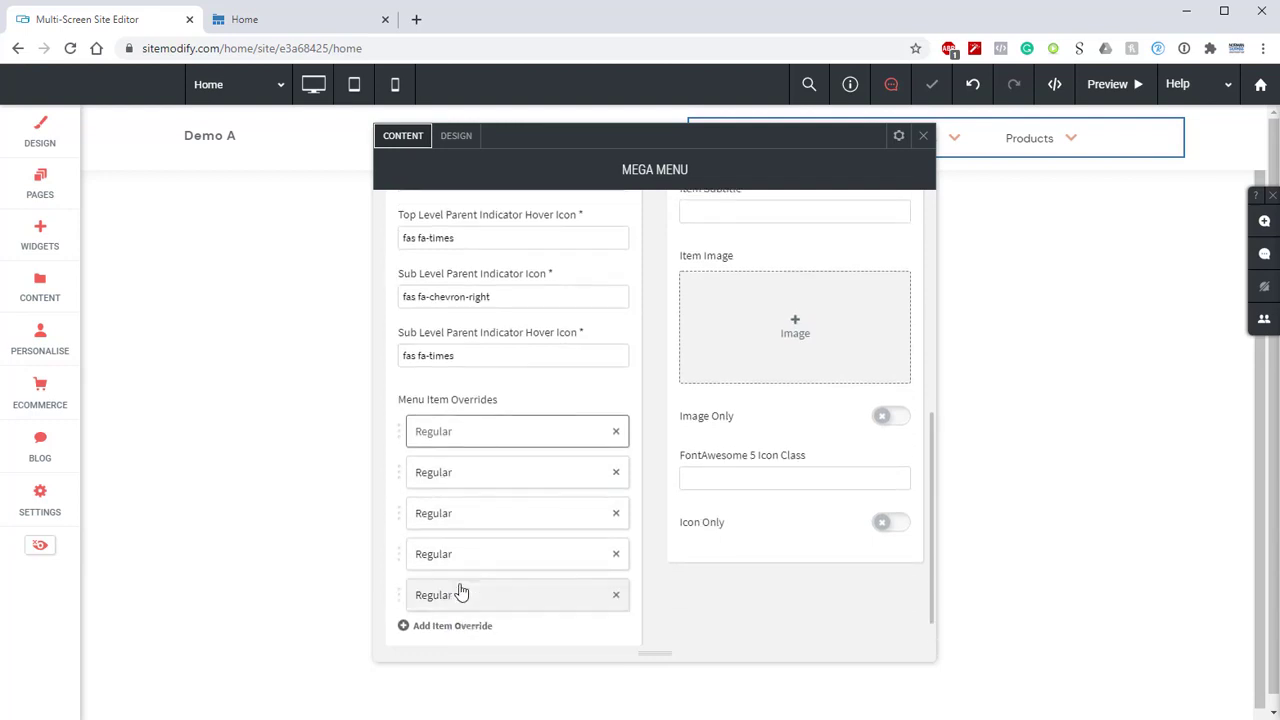
# Step: Link the second override to the existing page About A-1 and paste the "Lorem ipsum dolor sit amet" placeholder text as its Item Subtitle
pyautogui.click(480, 481)
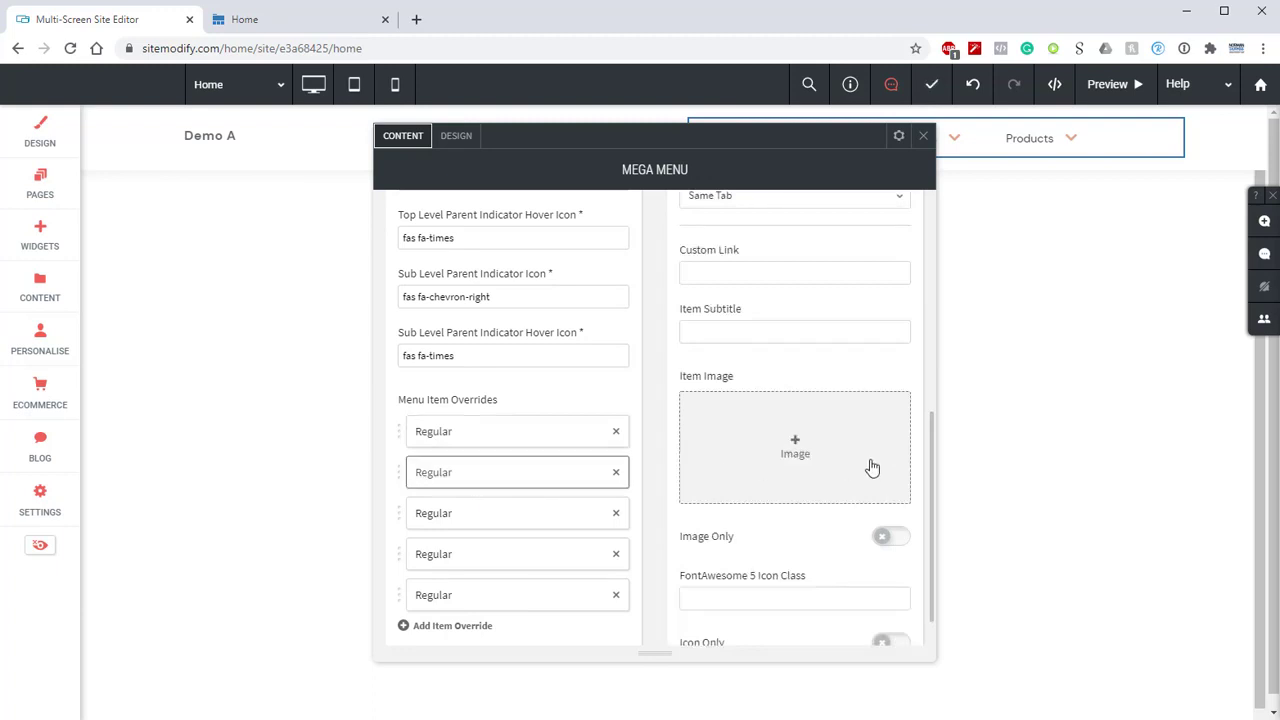
pyautogui.scroll(5, 789, 491)
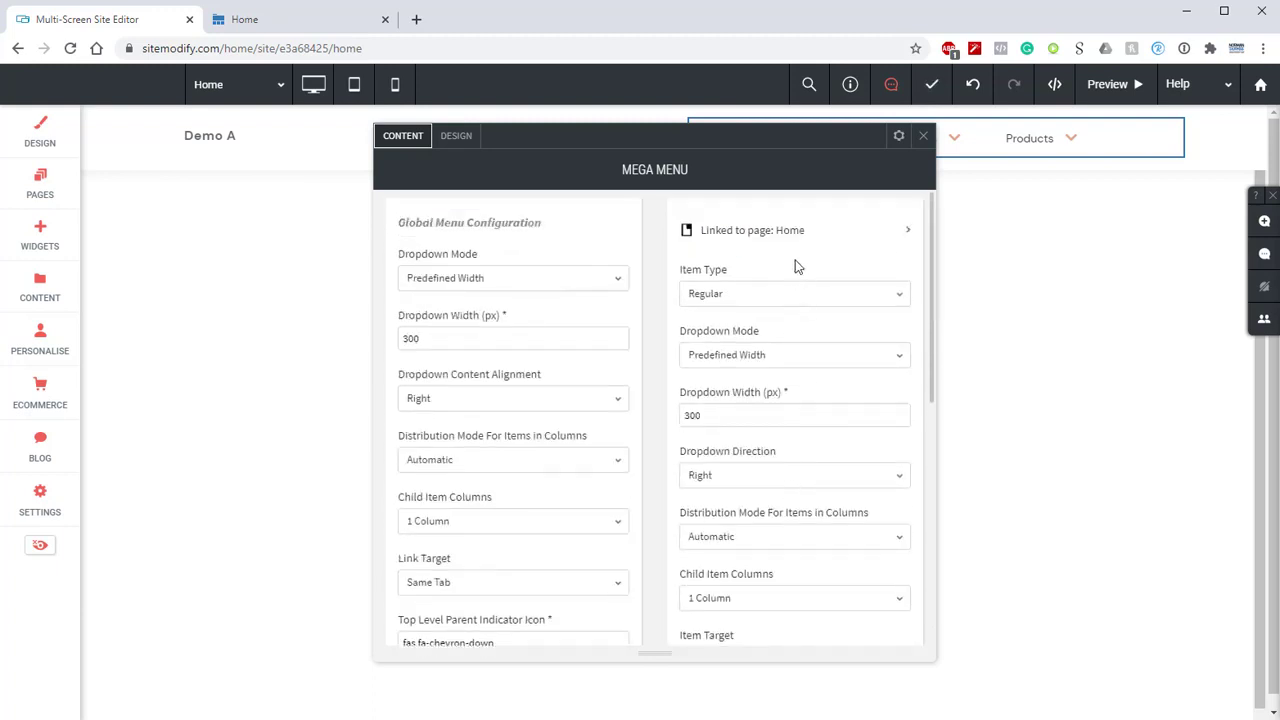
pyautogui.click(792, 232)
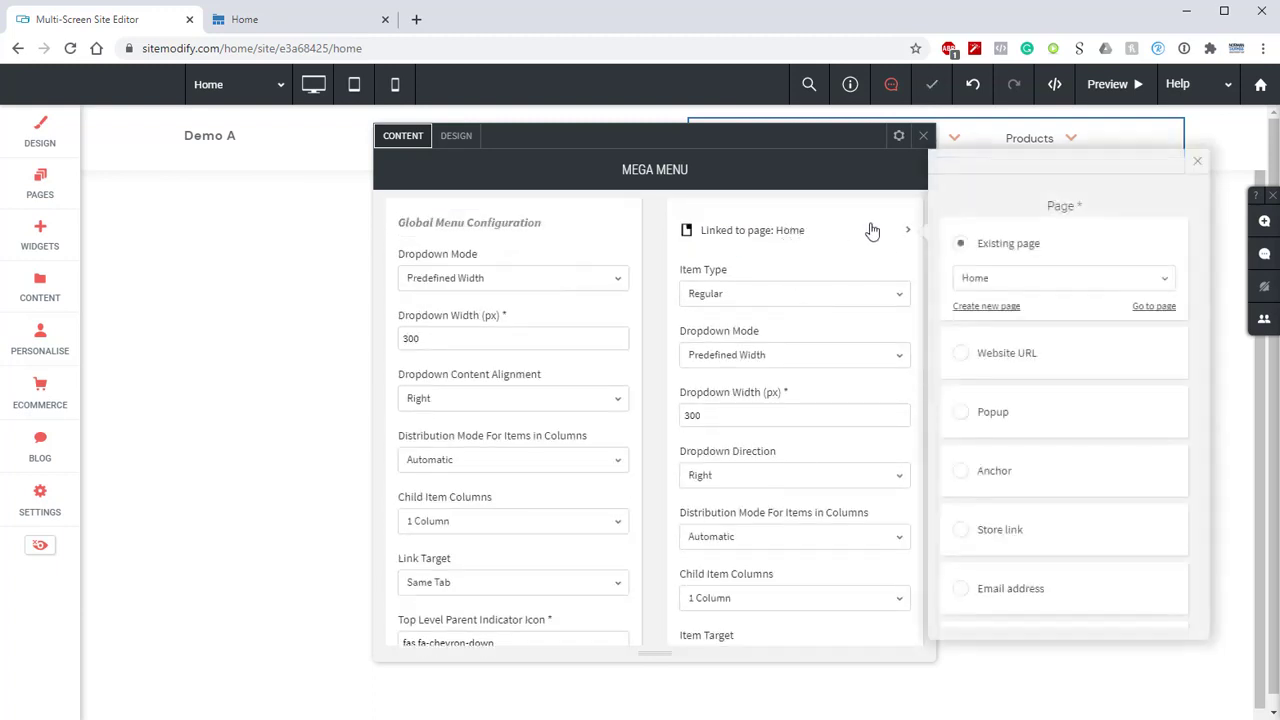
pyautogui.click(1004, 279)
pyautogui.click(1021, 365)
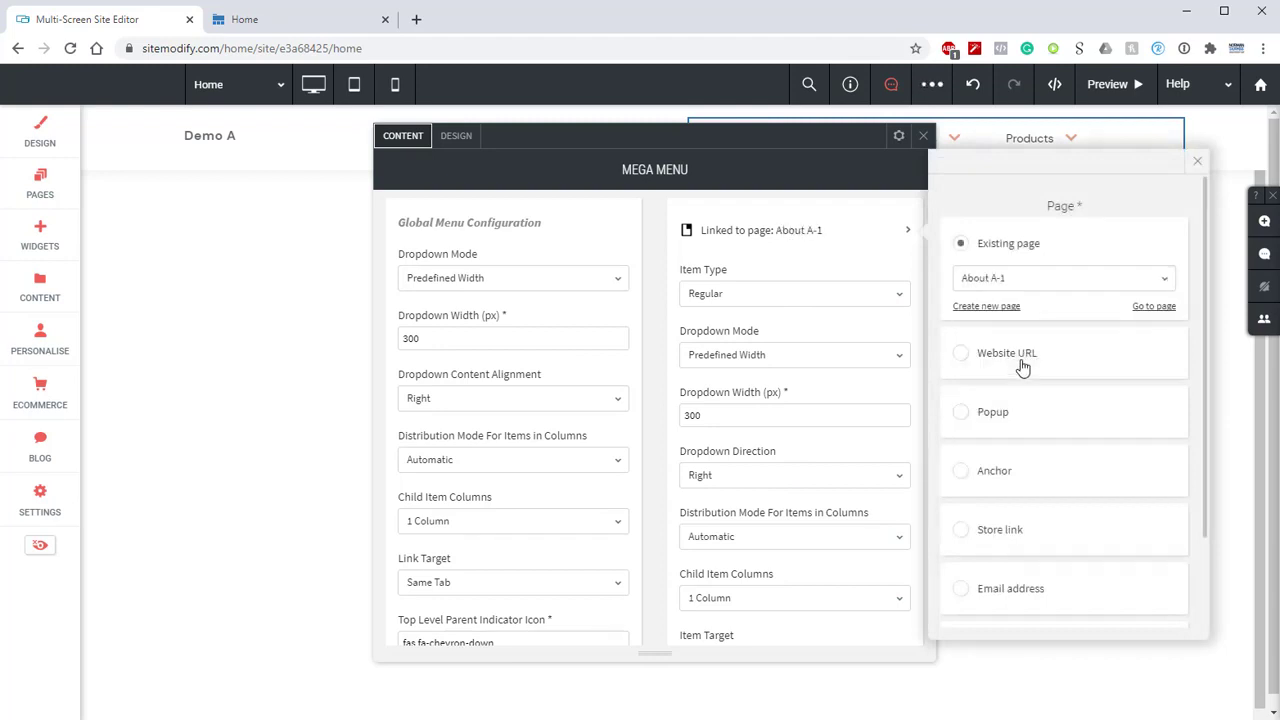
pyautogui.click(1197, 162)
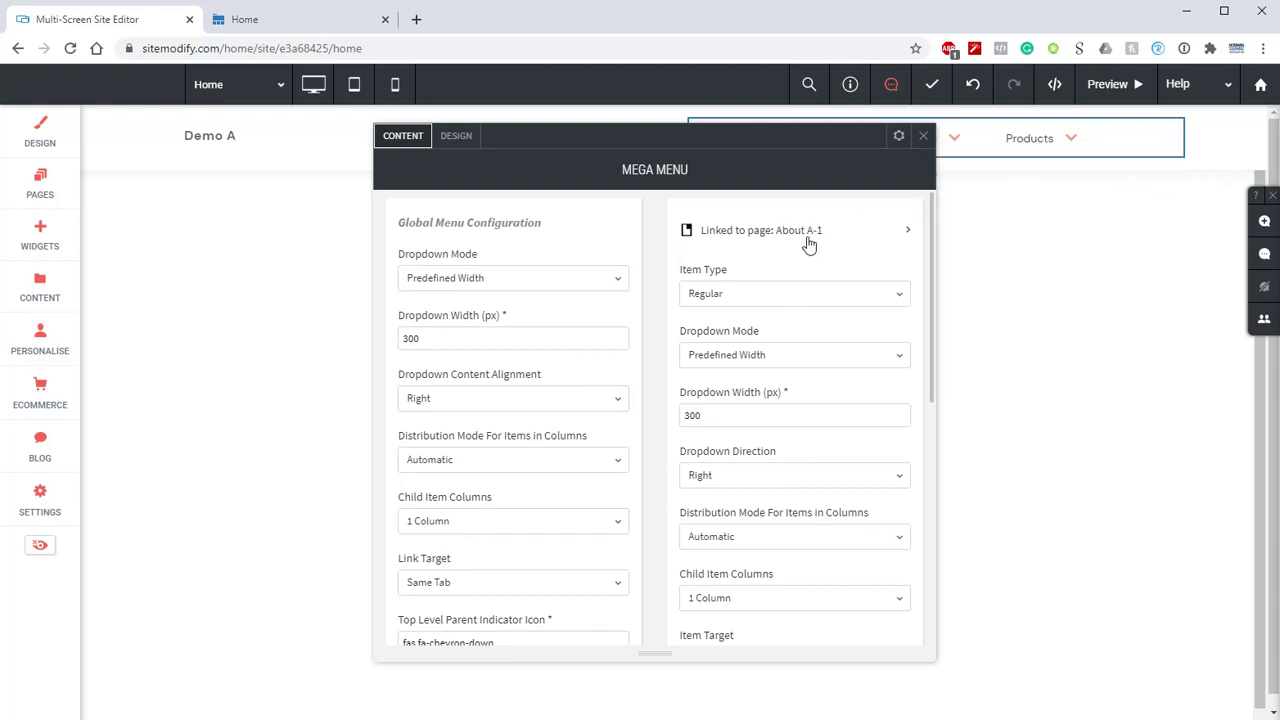
pyautogui.scroll(-4, 808, 245)
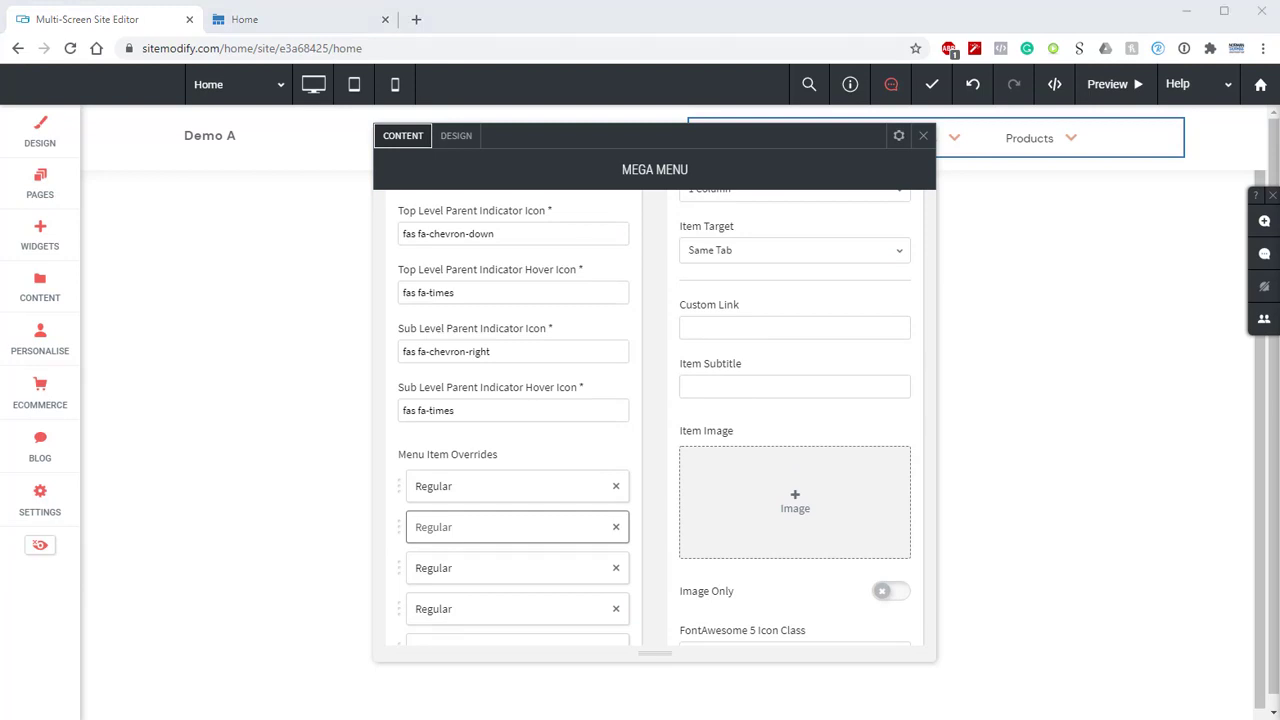
pyautogui.click(791, 391)
pyautogui.hotkey('ctrl', 'v')
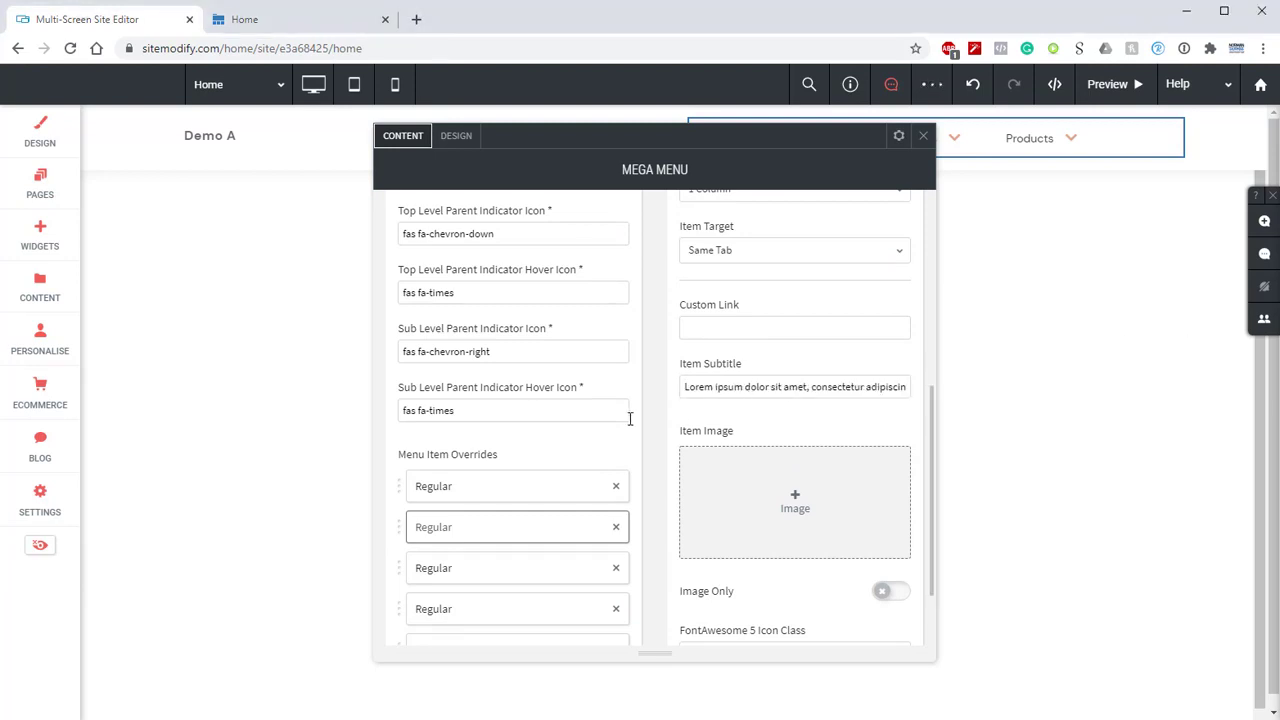
# Step: Link the third override to the existing page About A-2 and give it the same Lorem ipsum placeholder text as Item Subtitle
pyautogui.scroll(-1, 655, 430)
pyautogui.scroll(-3, 655, 430)
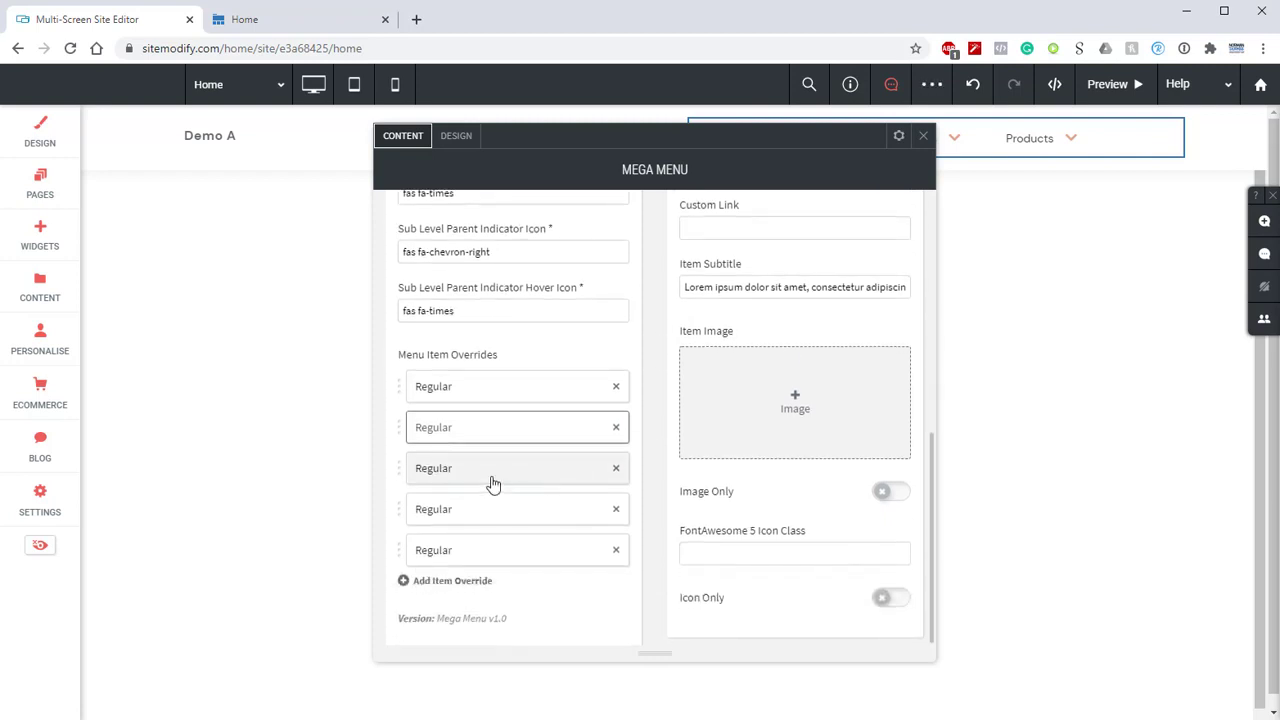
pyautogui.click(491, 476)
pyautogui.scroll(10, 797, 449)
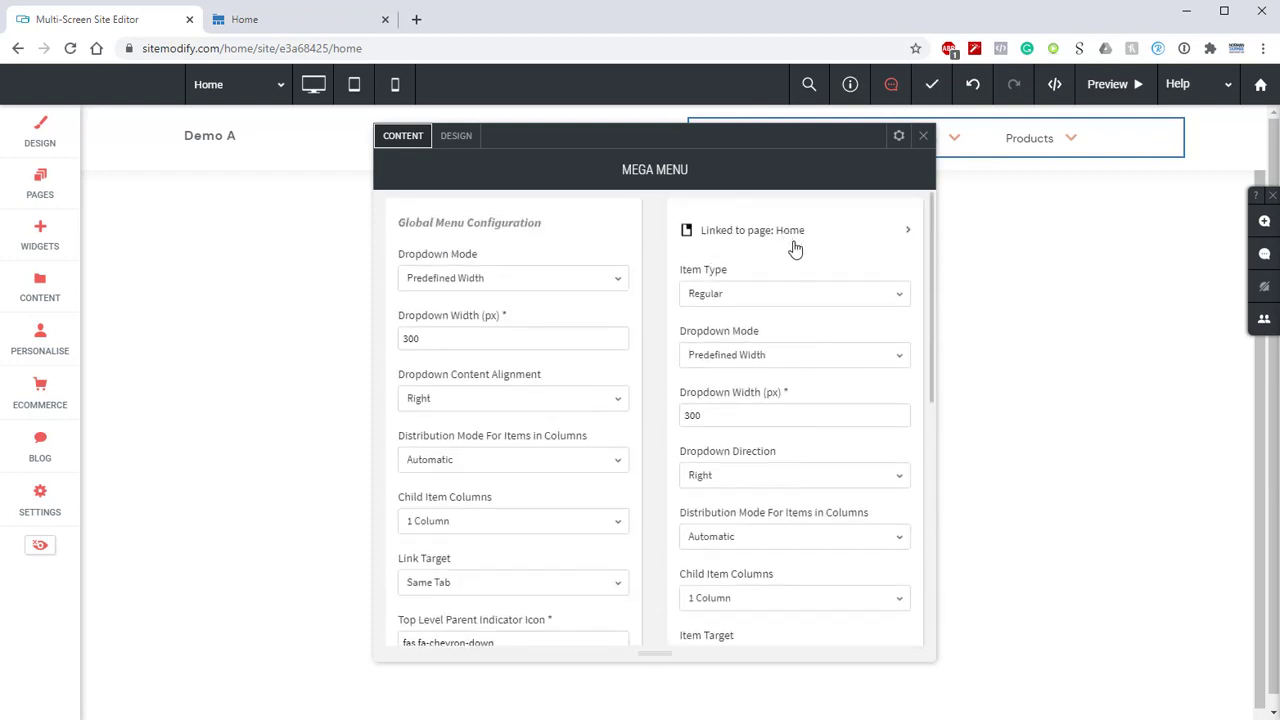
pyautogui.click(792, 236)
pyautogui.click(1005, 282)
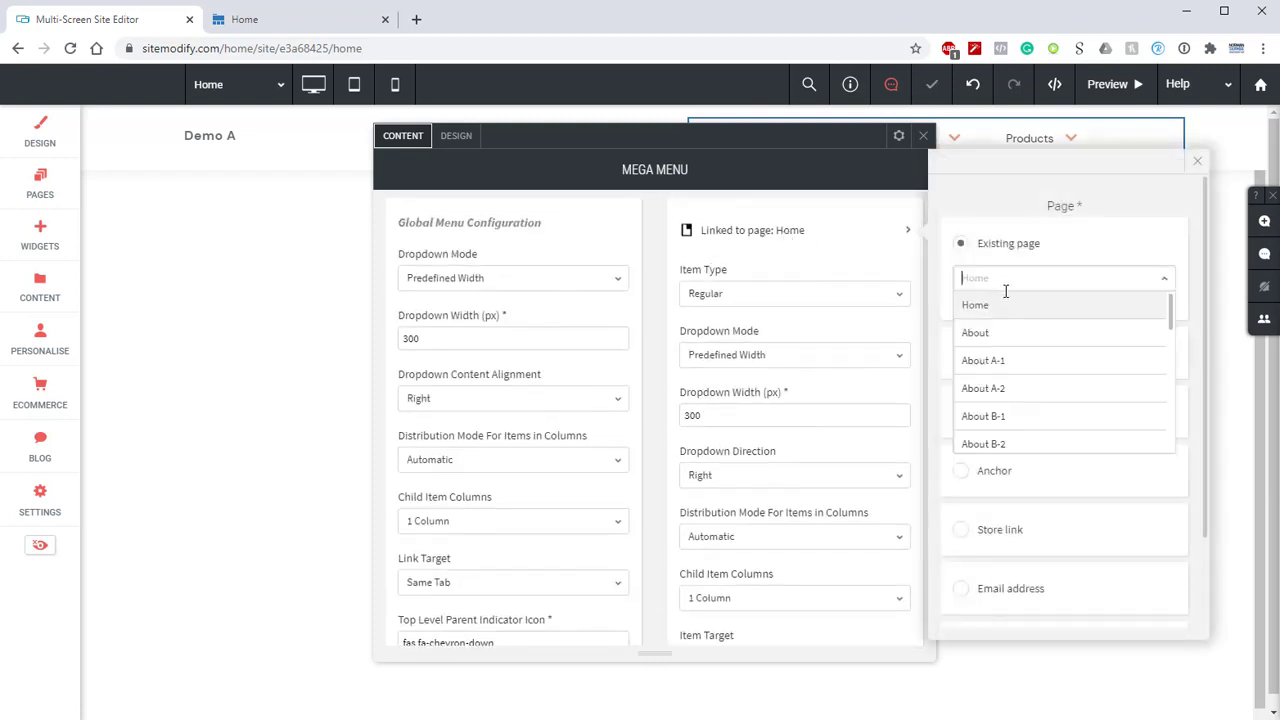
pyautogui.click(996, 386)
pyautogui.scroll(-8, 818, 386)
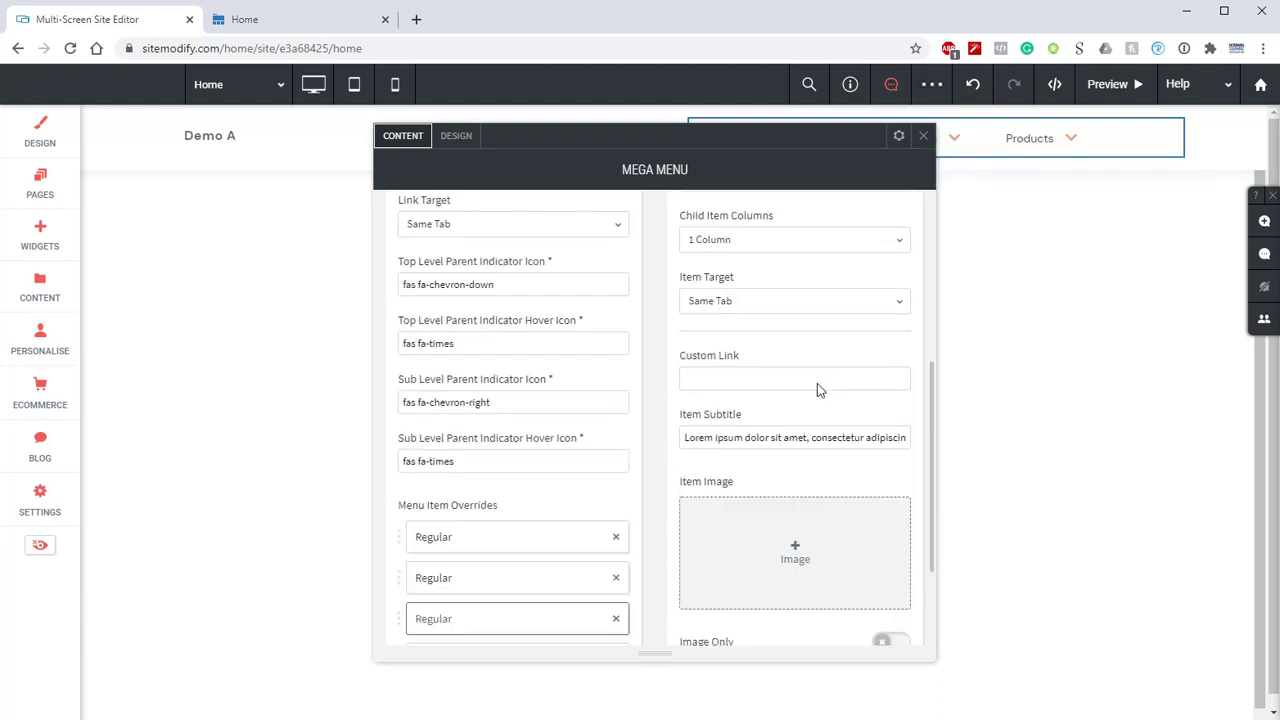
pyautogui.click(787, 386)
pyautogui.press('End')
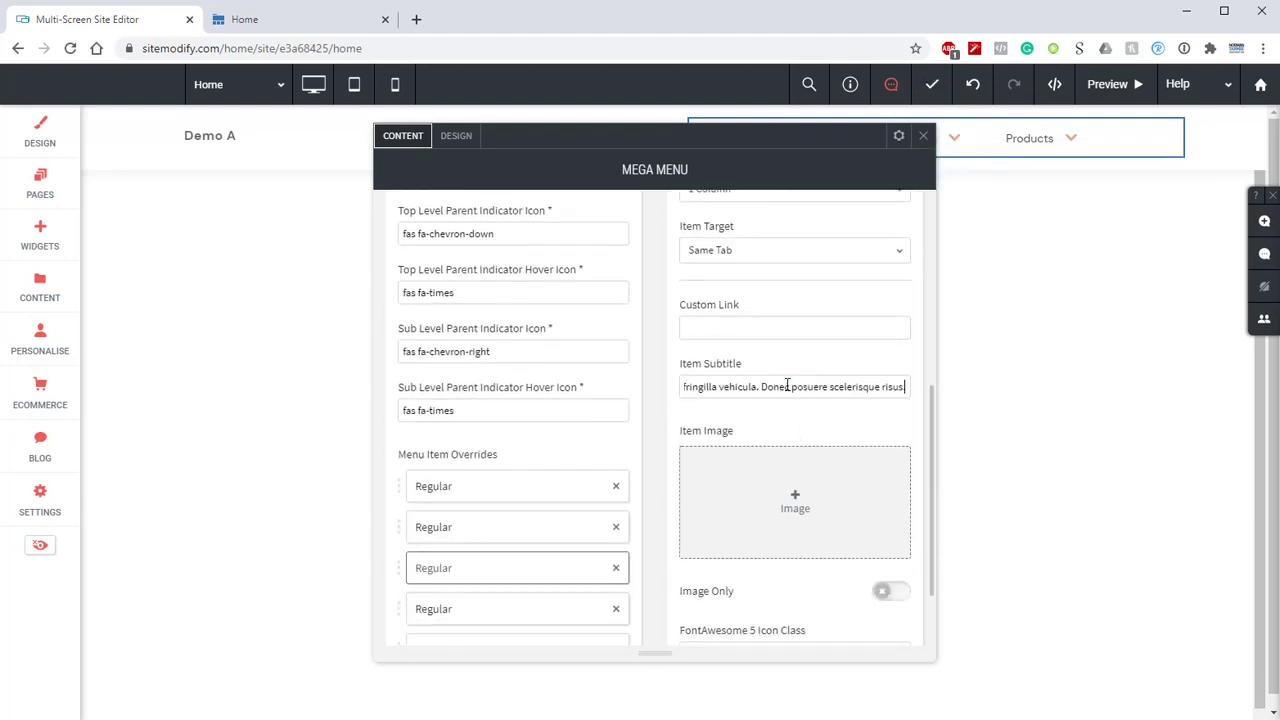
# Step: Link the fourth override to the existing page About B-1 and fill its Item Subtitle with the Lorem ipsum placeholder text
pyautogui.click(457, 609)
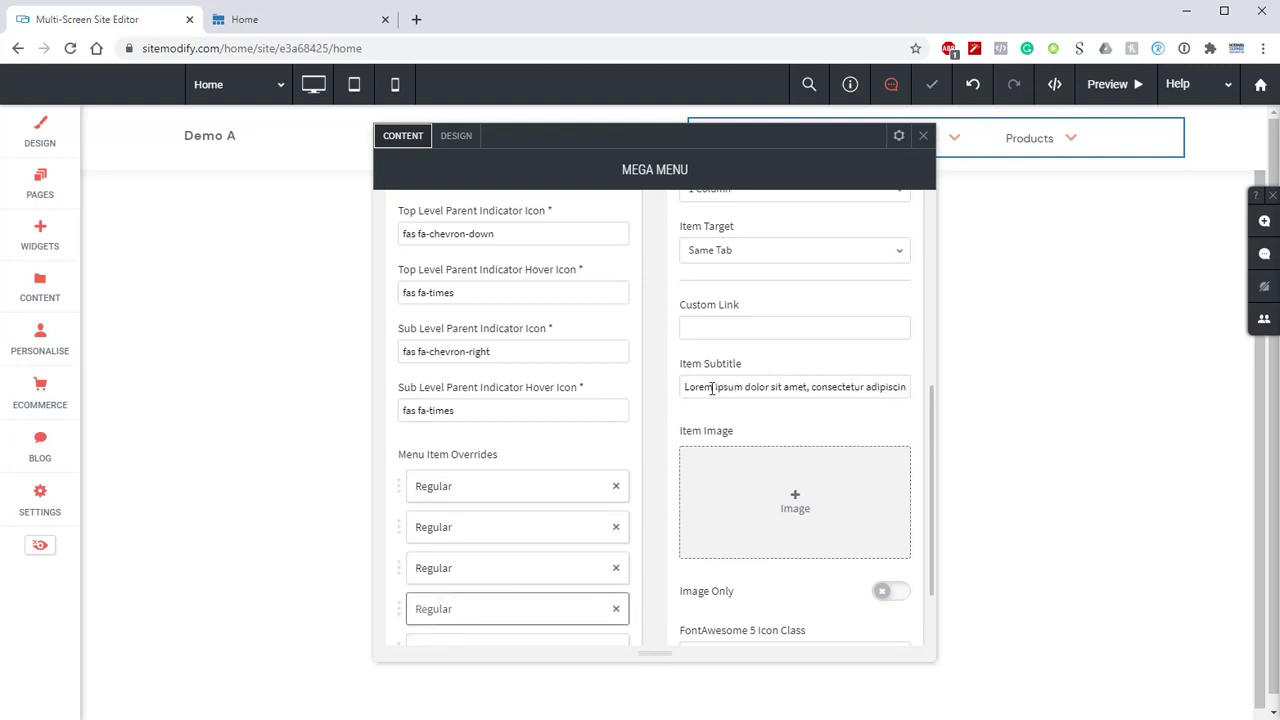
pyautogui.scroll(10, 690, 386)
pyautogui.click(771, 238)
pyautogui.click(999, 278)
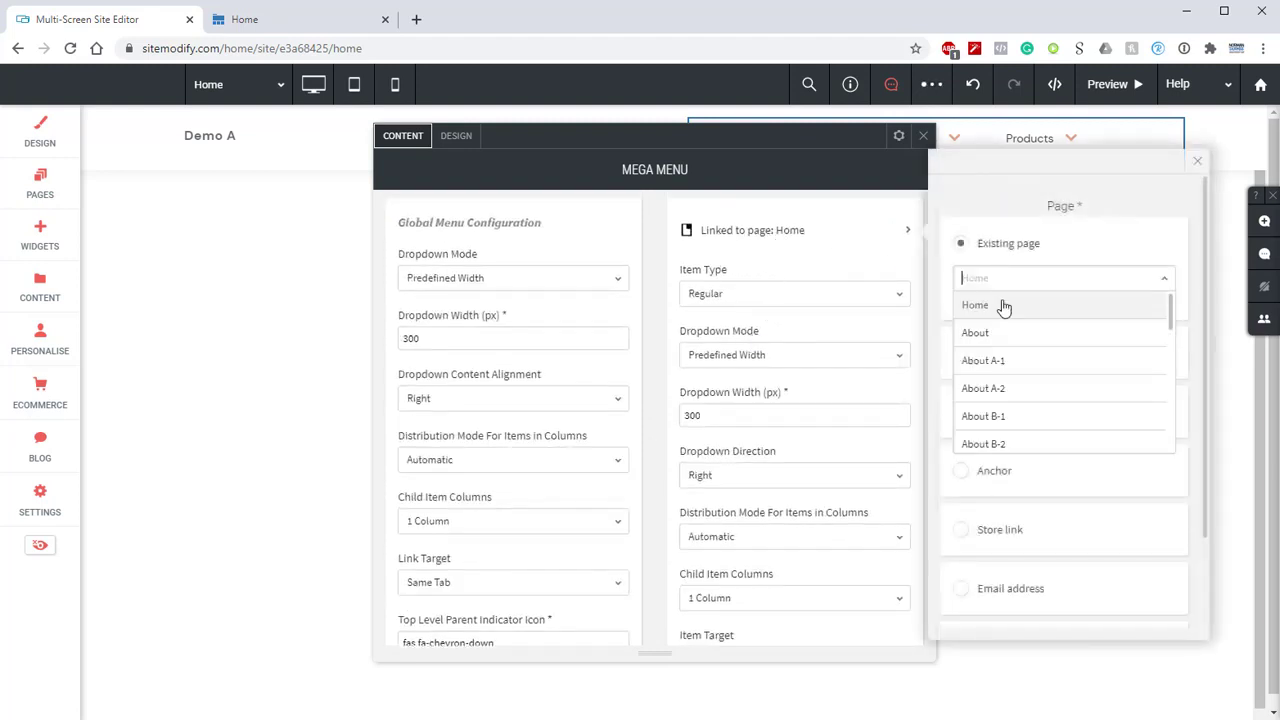
pyautogui.click(988, 418)
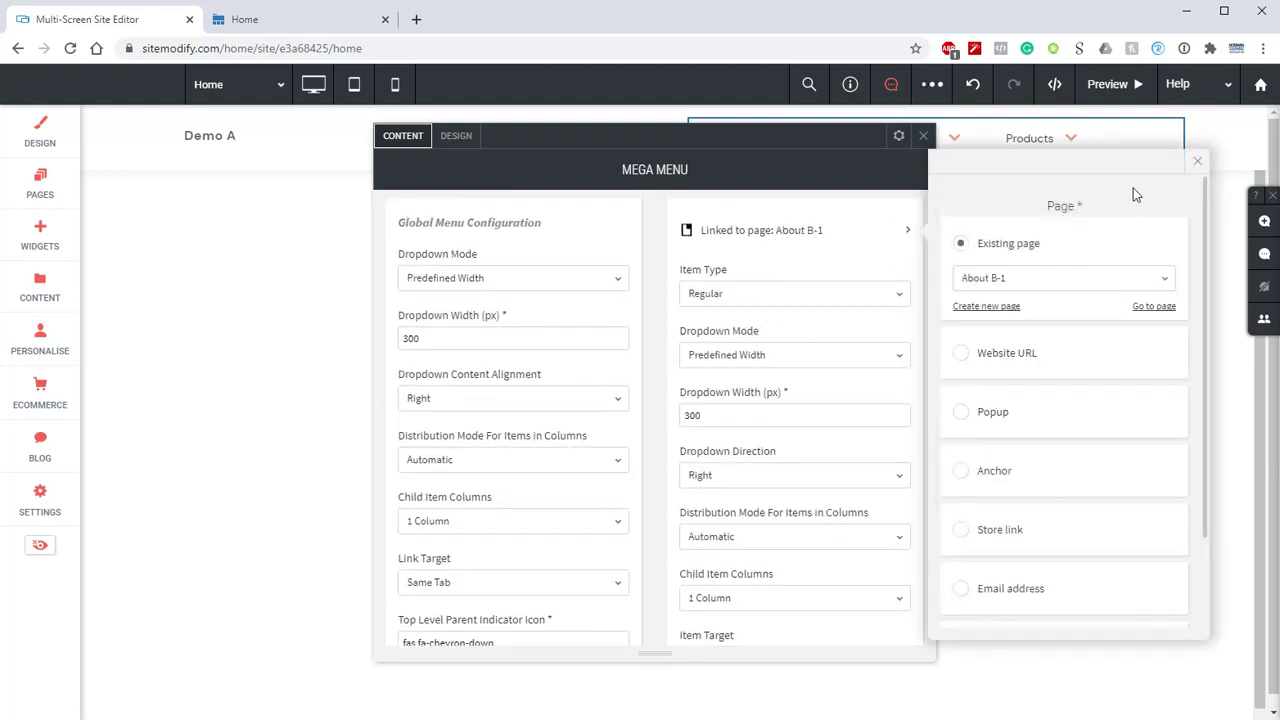
pyautogui.click(1197, 161)
pyautogui.scroll(-10, 837, 280)
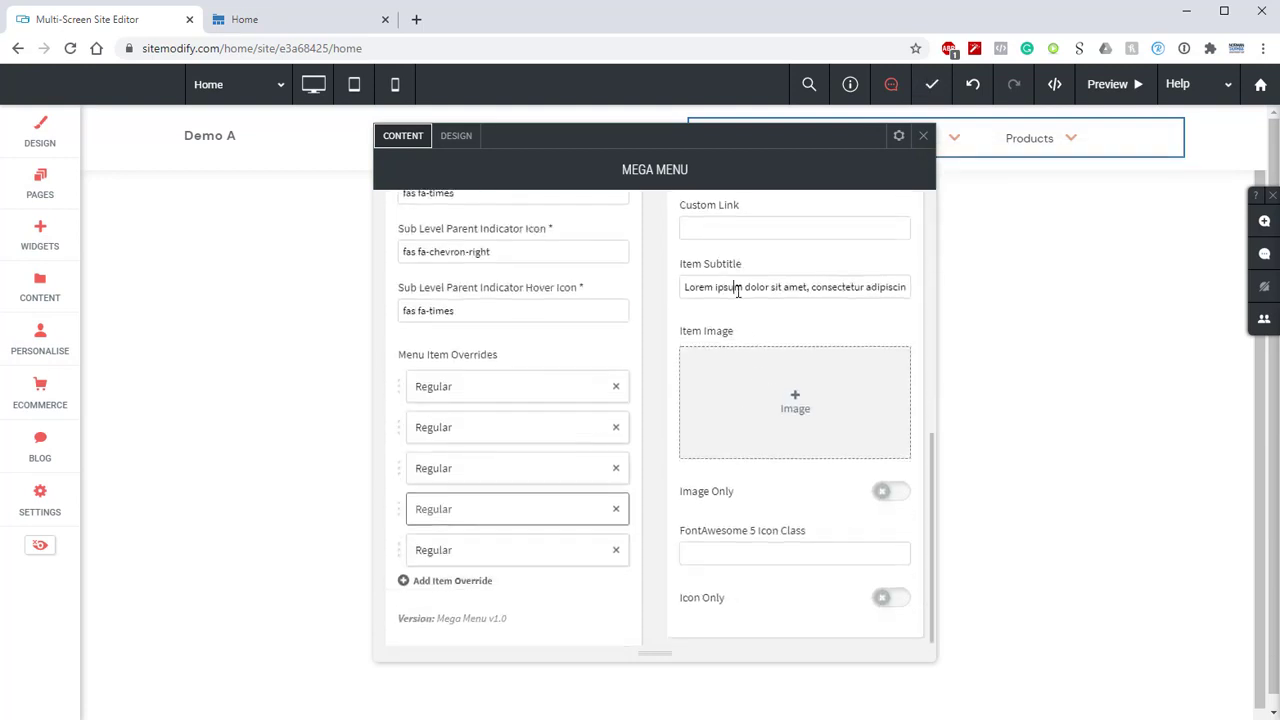
pyautogui.click(737, 289)
pyautogui.hotkey('ctrl', 'a')
pyautogui.hotkey('ctrl', 'v')
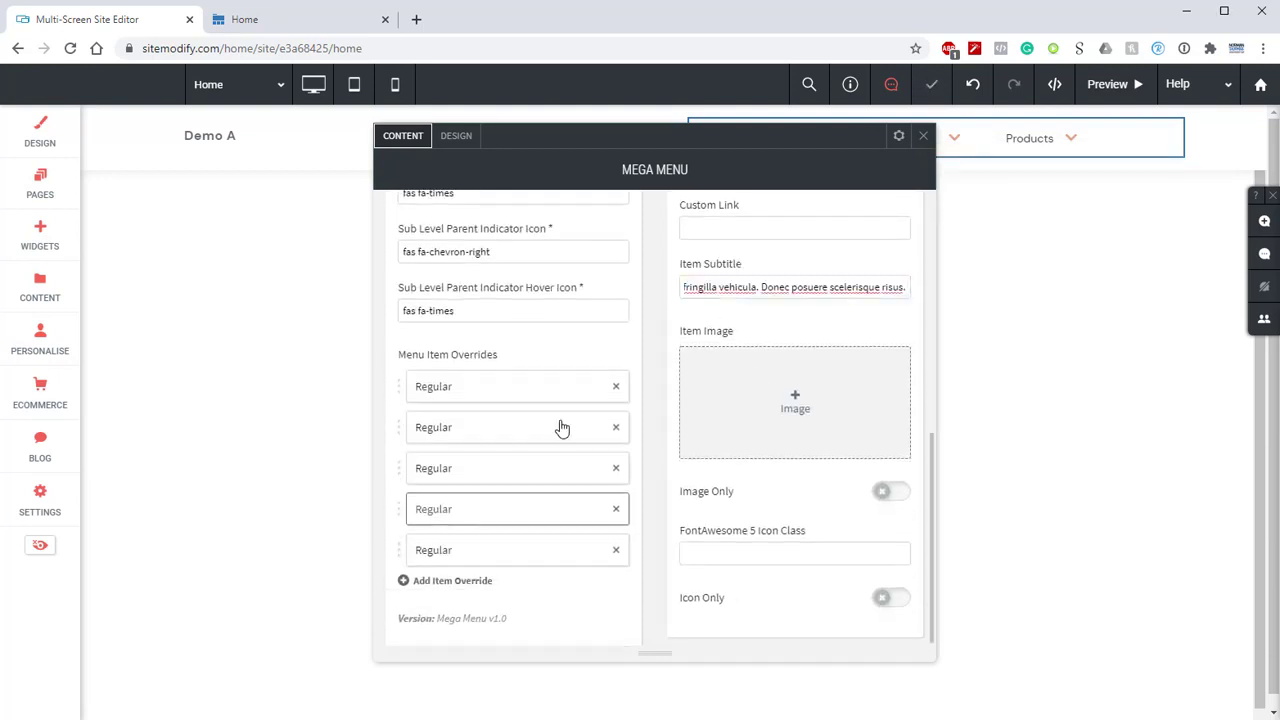
# Step: Link the fifth override to the existing page About B-2 and paste the Lorem ipsum placeholder text into its Item Subtitle
pyautogui.click(526, 557)
pyautogui.scroll(10, 810, 400)
pyautogui.click(803, 244)
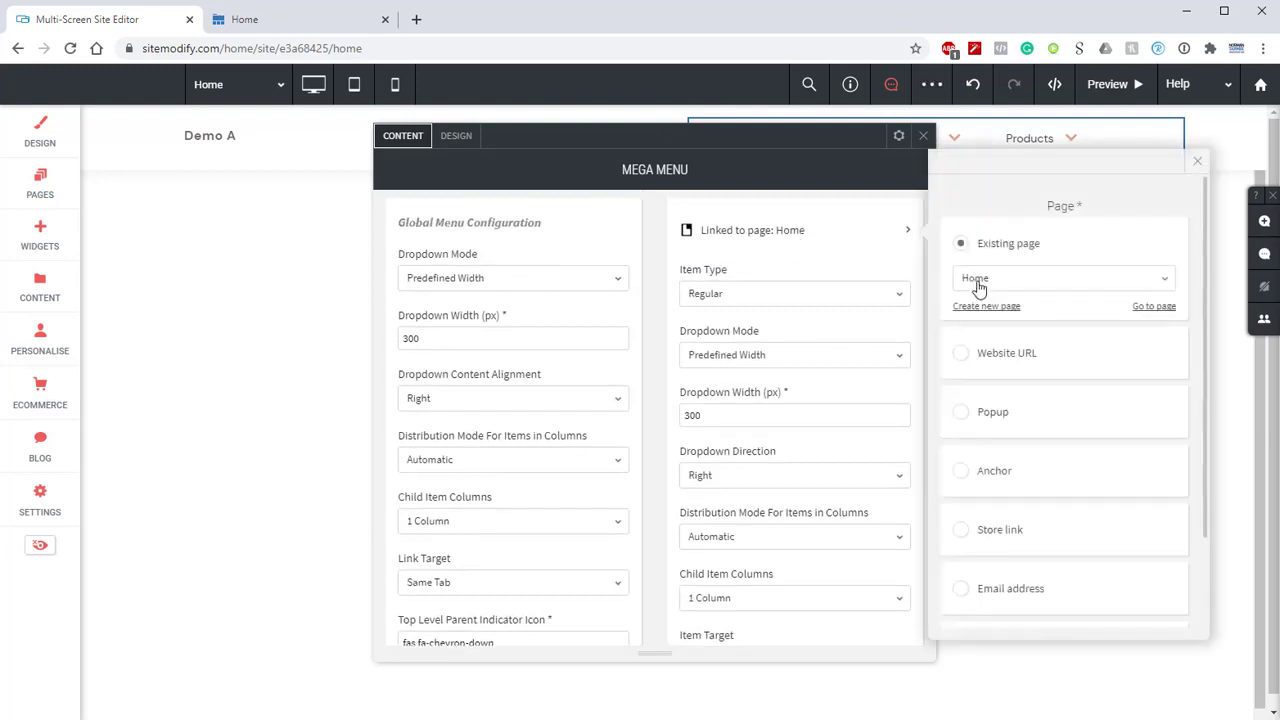
pyautogui.click(1060, 277)
pyautogui.scroll(-1, 986, 379)
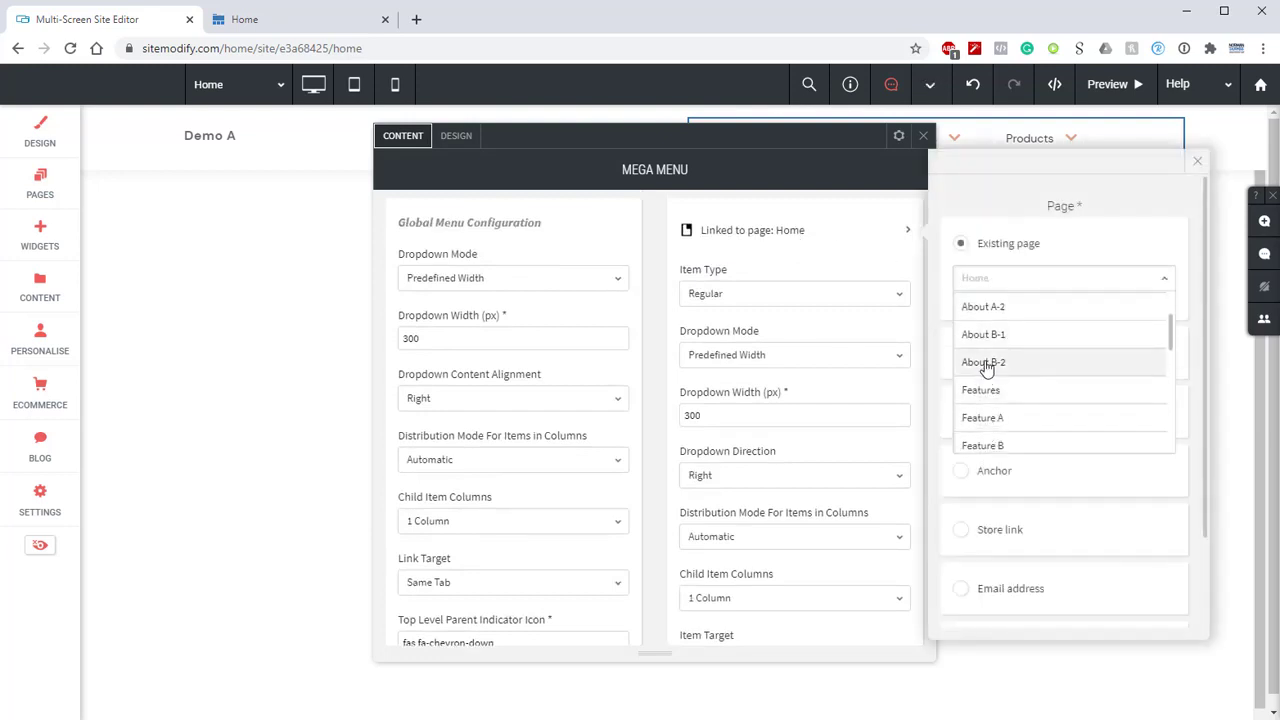
pyautogui.click(985, 362)
pyautogui.click(1196, 161)
pyautogui.scroll(-5, 844, 318)
pyautogui.scroll(-1, 844, 318)
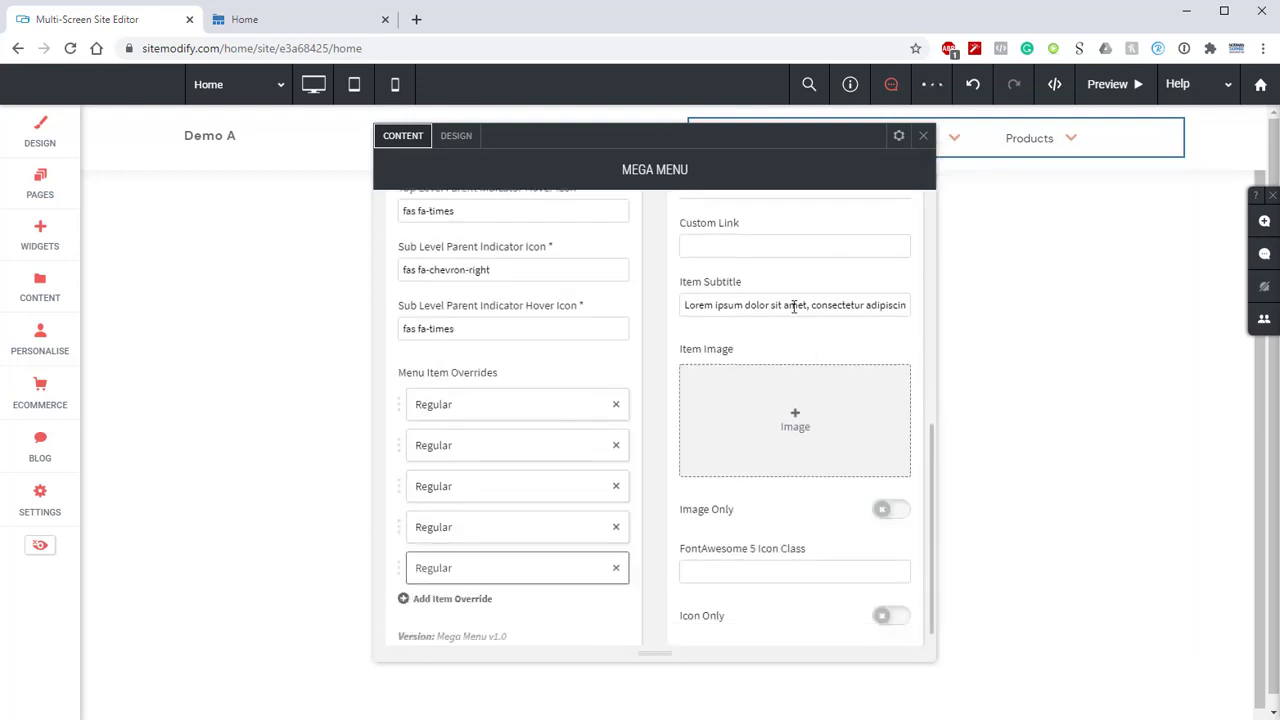
pyautogui.click(793, 306)
pyautogui.hotkey('ctrl', 'a')
pyautogui.hotkey('ctrl', 'v')
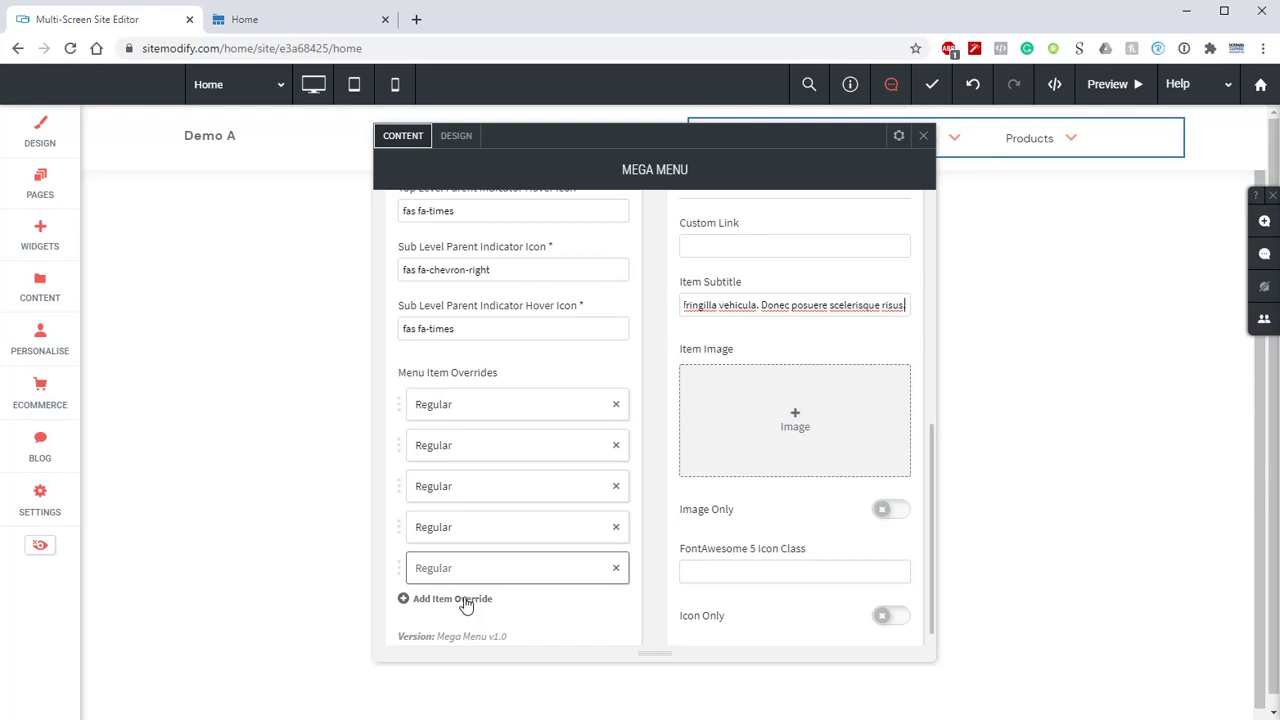
# Step: Preview the site to check the About dropdown with its item subtitles, and return to the editor
pyautogui.click(1095, 86)
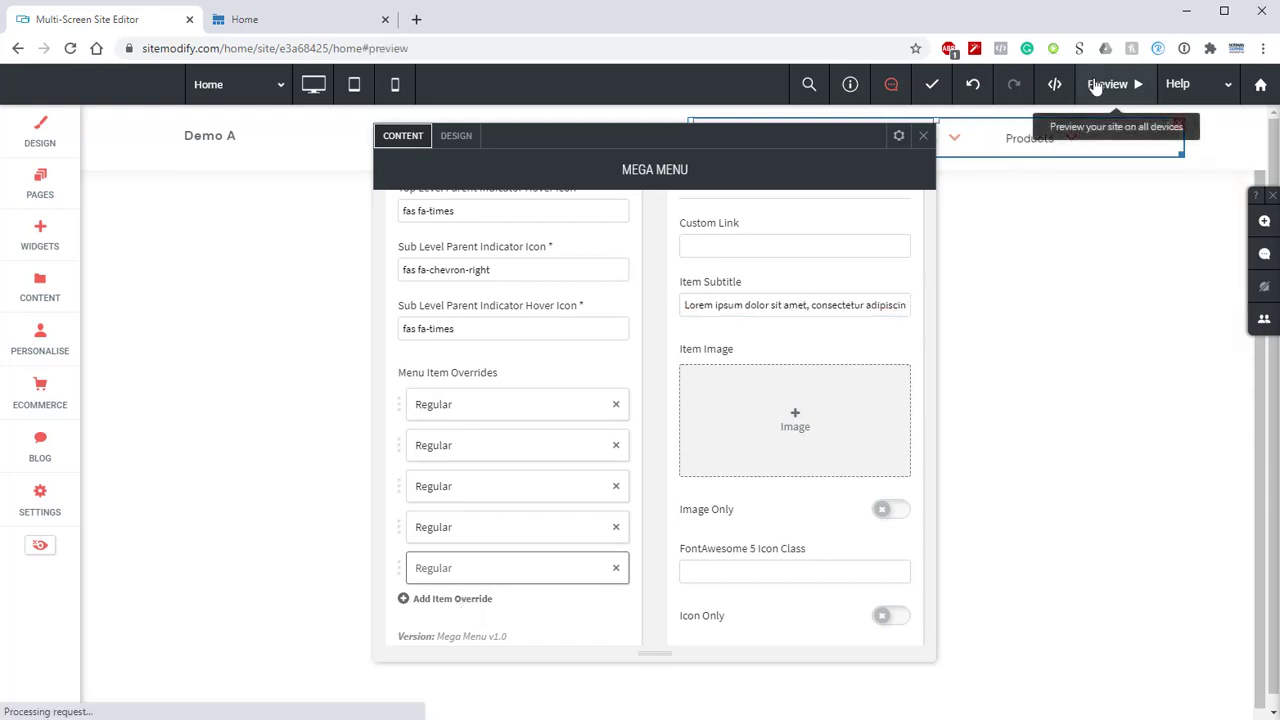
pyautogui.moveTo(798, 138)
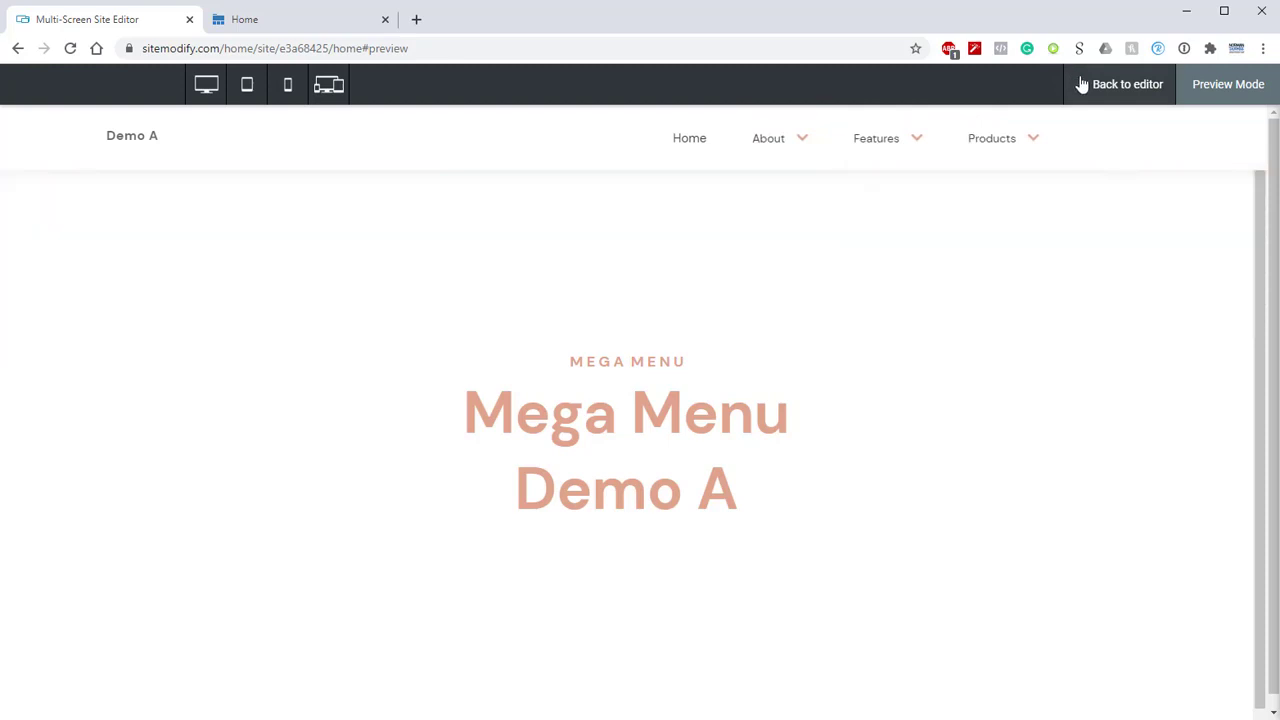
pyautogui.click(1080, 84)
# Step: Add a new blank page named About C-1 to the site and copy its name for reuse
pyautogui.click(727, 149)
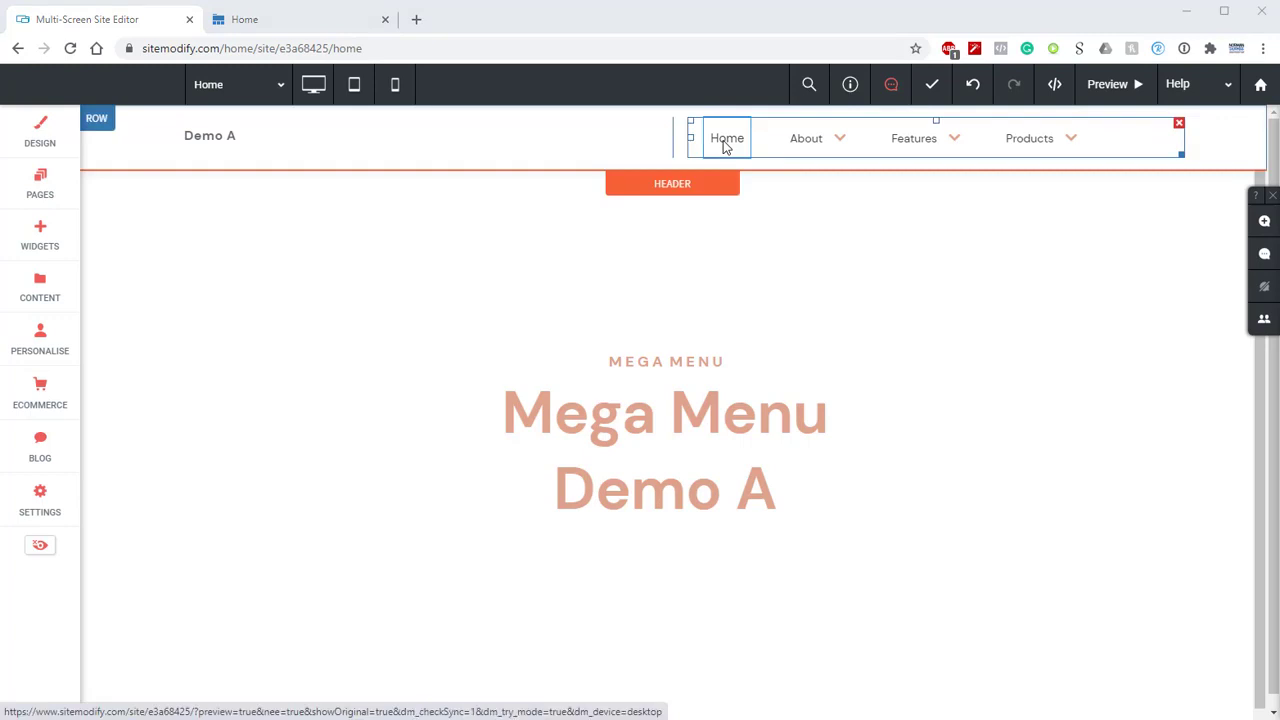
pyautogui.click(42, 196)
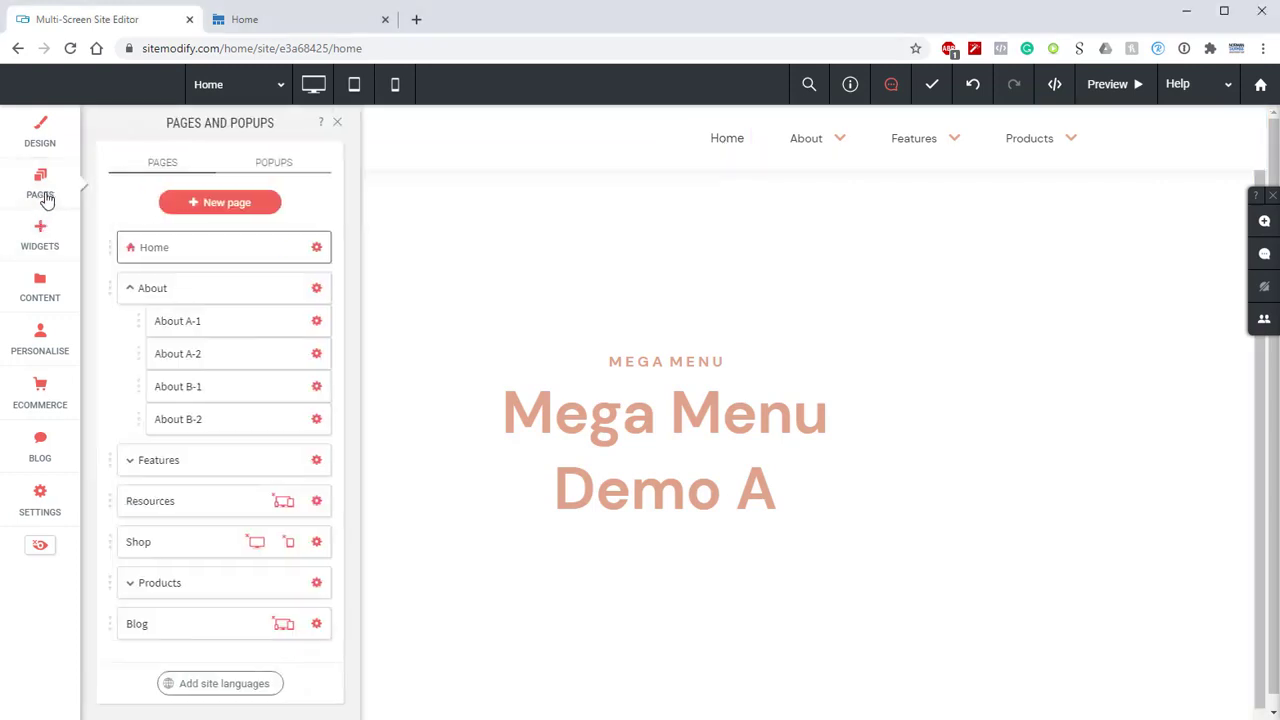
pyautogui.click(230, 204)
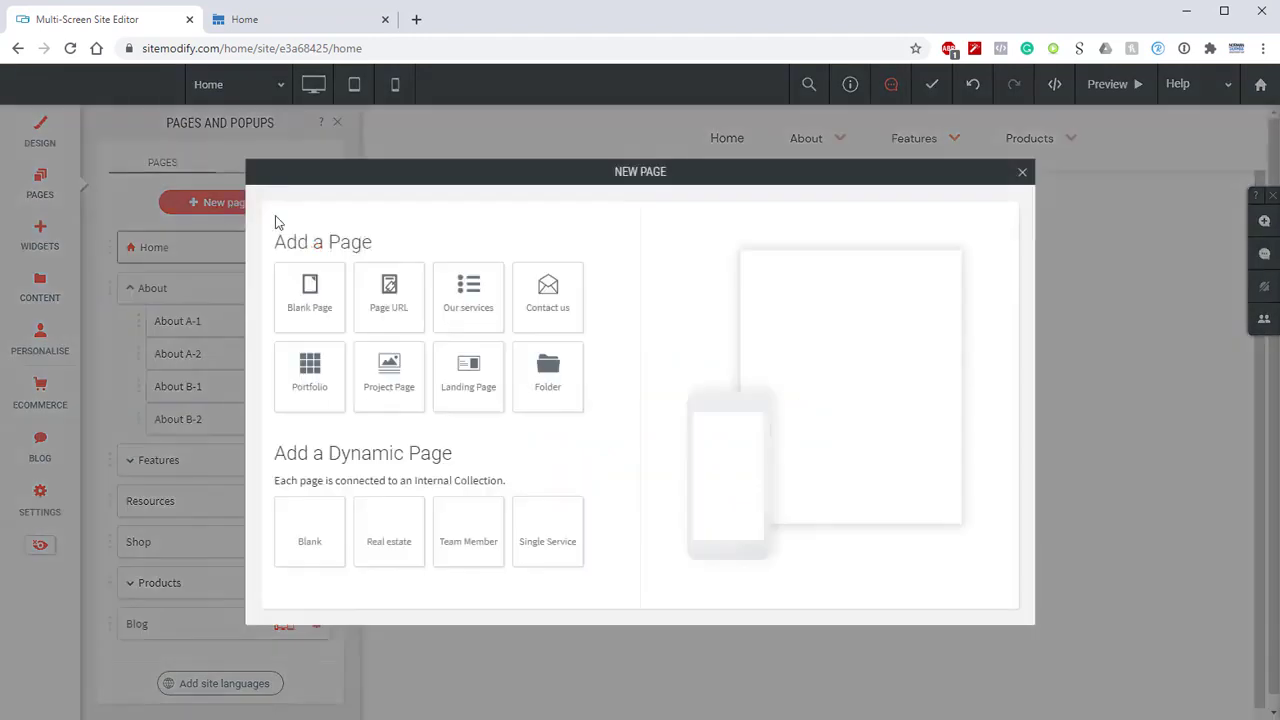
pyautogui.click(318, 300)
pyautogui.moveTo(450, 307); pyautogui.dragTo(212, 330)
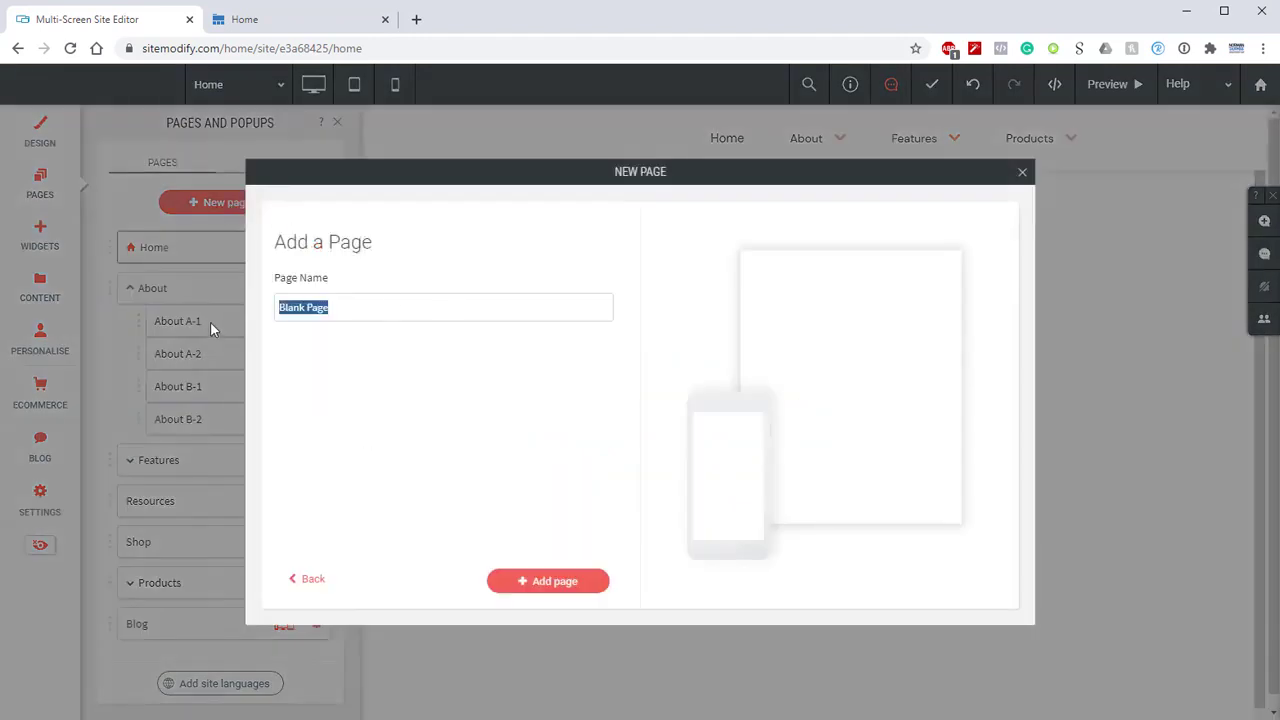
pyautogui.write('aBOUT')
pyautogui.press('BackSpace')
pyautogui.press('BackSpace')
pyautogui.press('BackSpace')
pyautogui.press('BackSpace')
pyautogui.press('BackSpace')
pyautogui.write('About C-1')
pyautogui.hotkey('ctrl', 'a')
pyautogui.hotkey('ctrl', 'c')
pyautogui.click(545, 582)
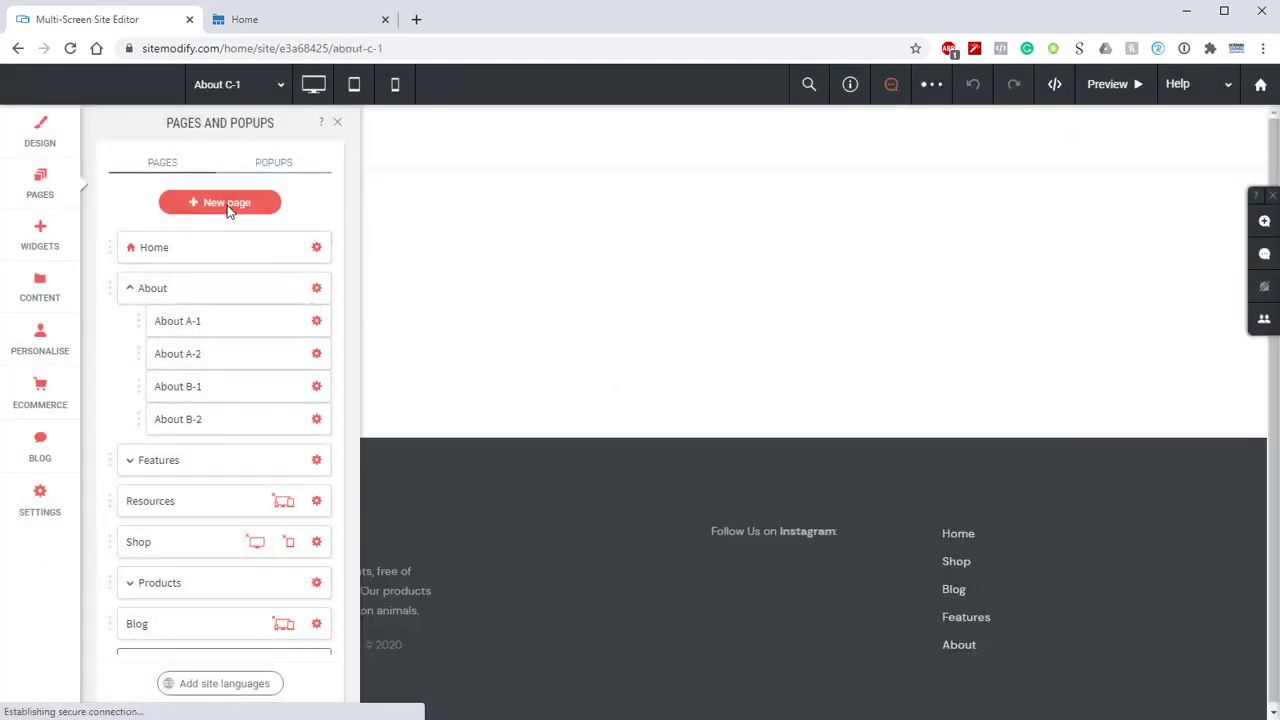
# Step: Add another blank page named About C-2, reusing the copied page name
pyautogui.click(229, 206)
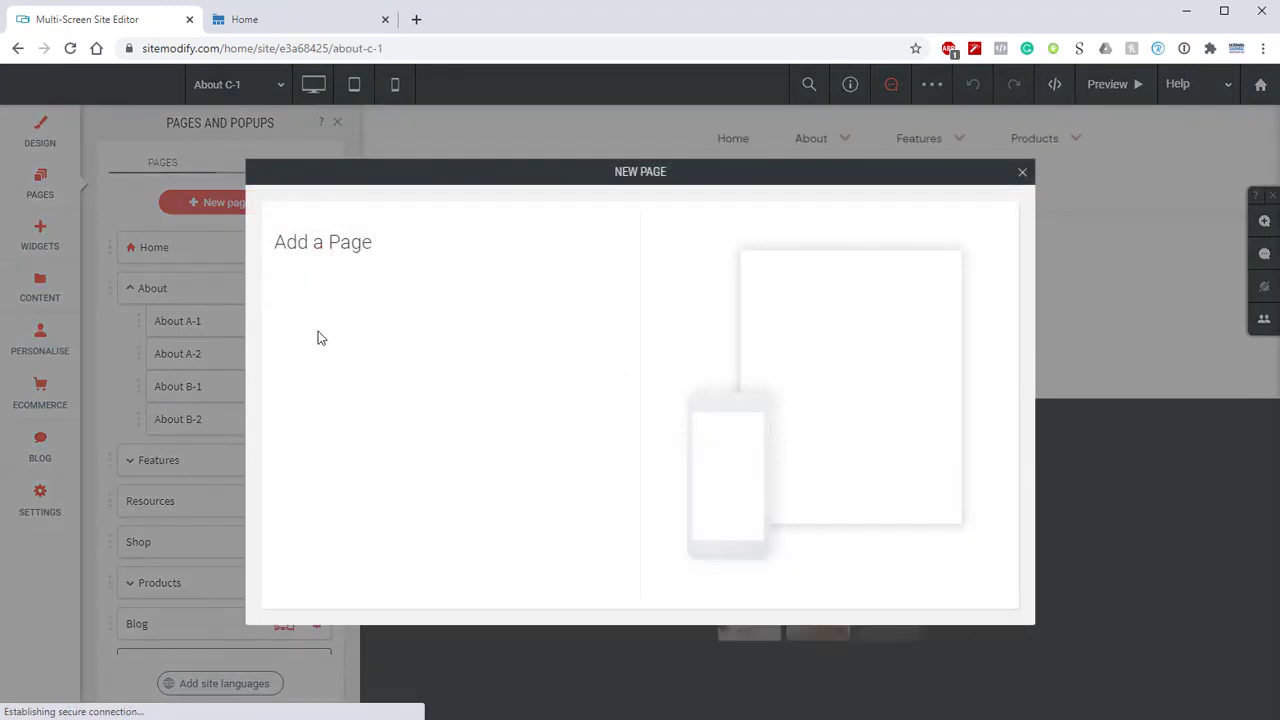
pyautogui.click(315, 305)
pyautogui.moveTo(356, 310); pyautogui.dragTo(232, 314)
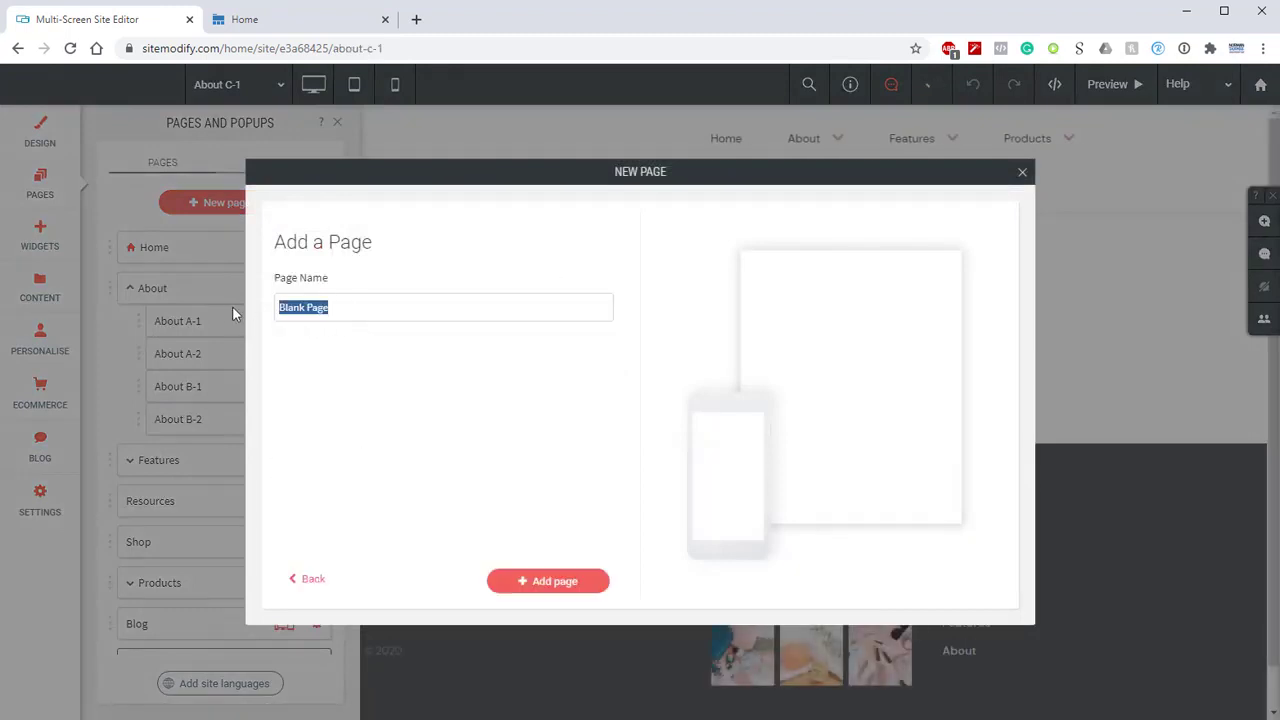
pyautogui.hotkey('ctrl', 'v')
pyautogui.press('BackSpace')
pyautogui.write('2')
pyautogui.click(569, 586)
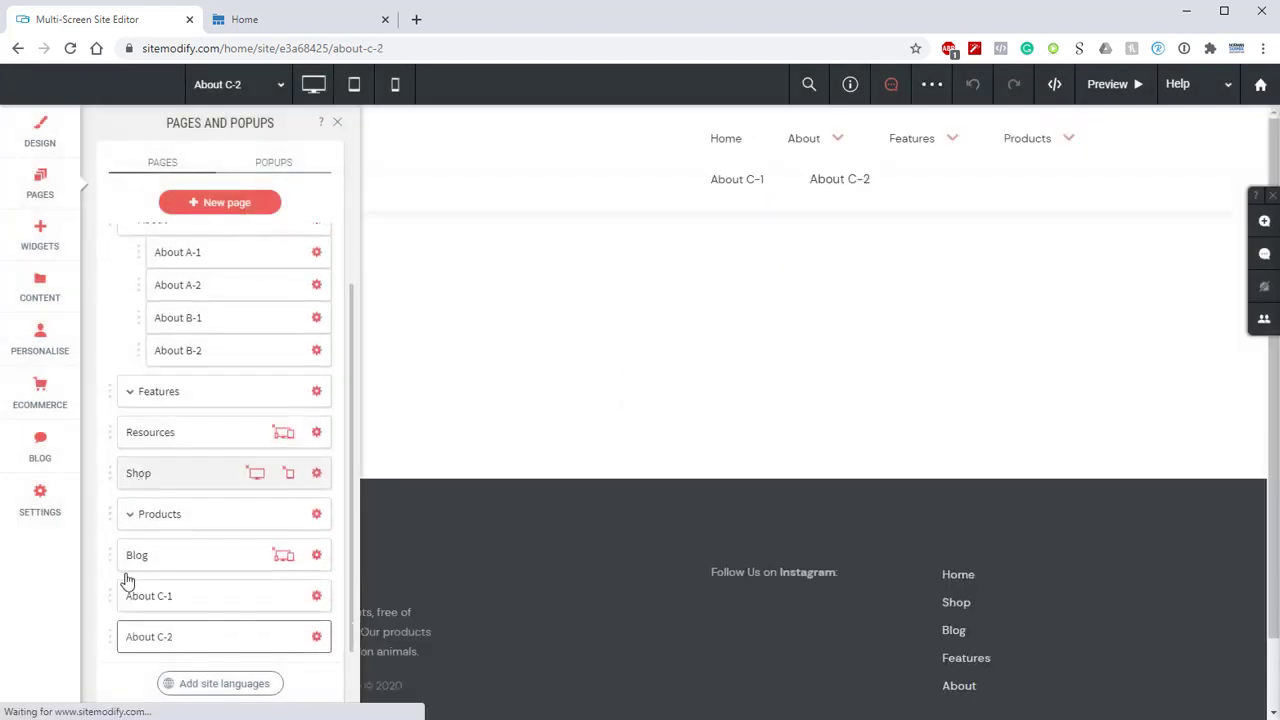
# Step: Nest the pages About C-1 and About C-2 under About, below About B-2
pyautogui.moveTo(112, 598); pyautogui.dragTo(125, 436)
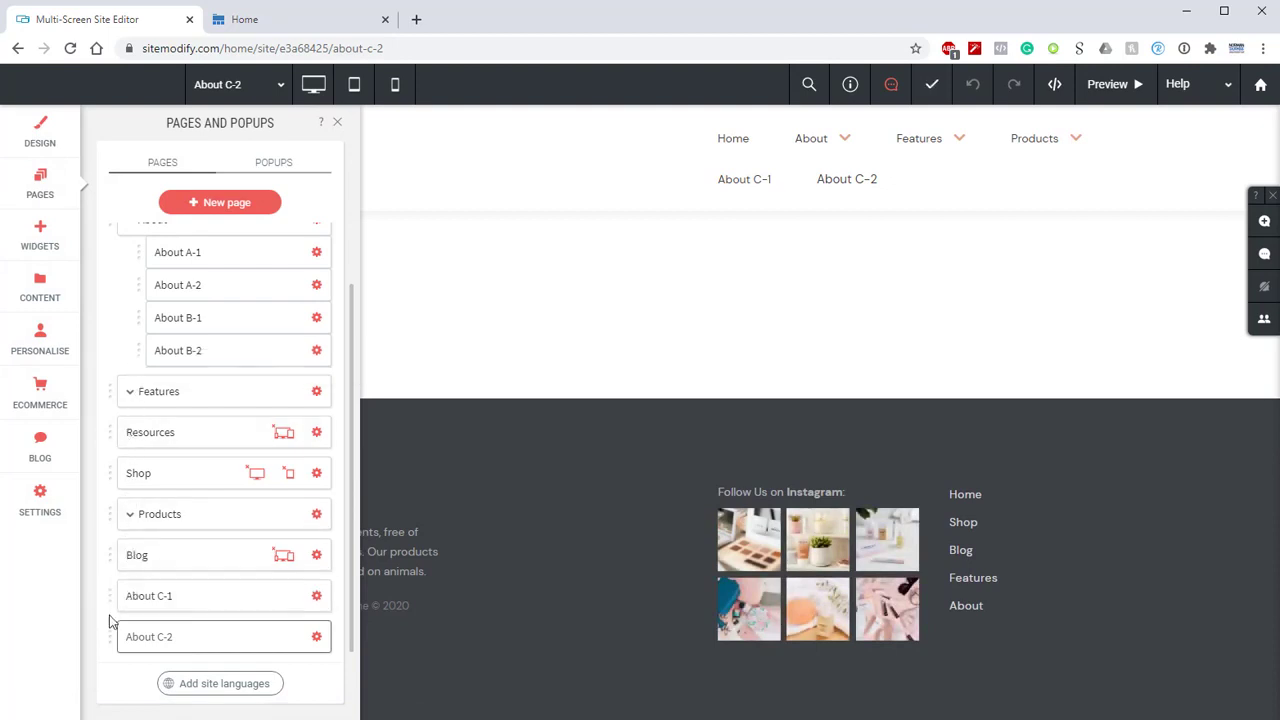
pyautogui.moveTo(155, 388)
pyautogui.mouseDown()
pyautogui.moveTo(149, 363)
pyautogui.moveTo(137, 406)
pyautogui.mouseUp()
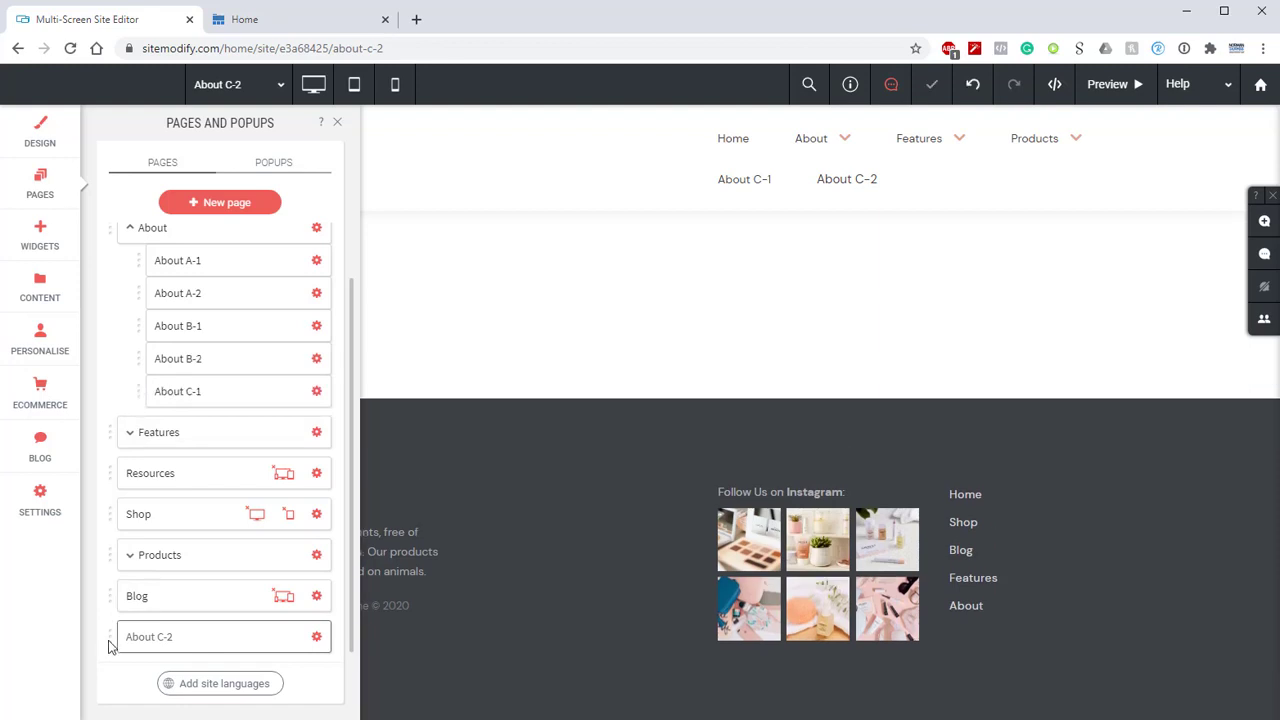
pyautogui.moveTo(110, 645); pyautogui.dragTo(137, 434)
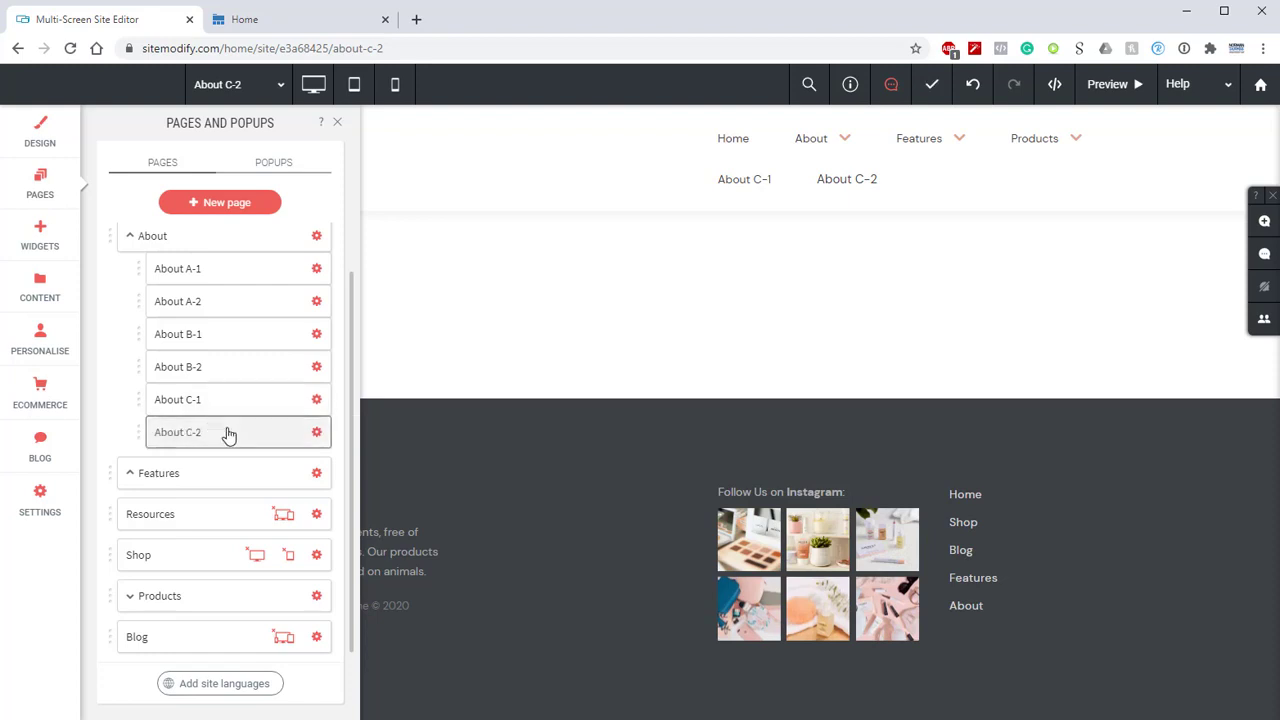
# Step: Enable No index in the SEO settings of About C-1 and About C-2, and close the page settings
pyautogui.click(316, 400)
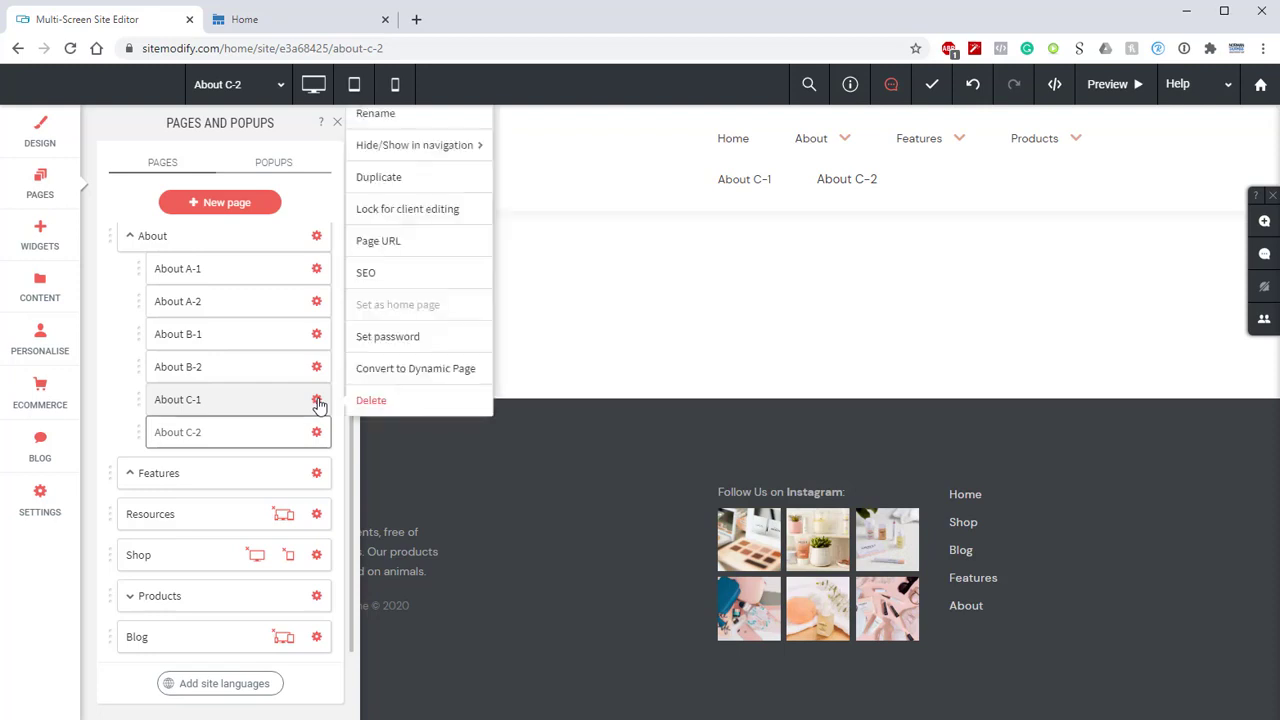
pyautogui.click(405, 284)
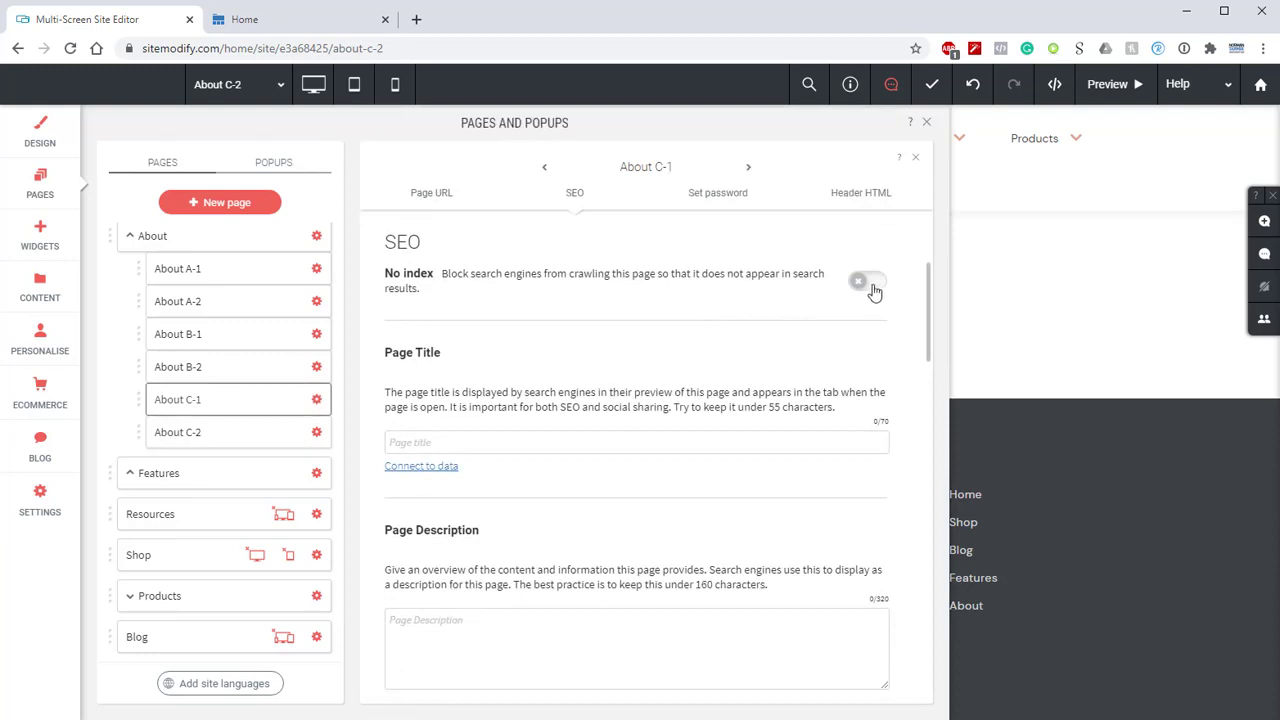
pyautogui.click(868, 284)
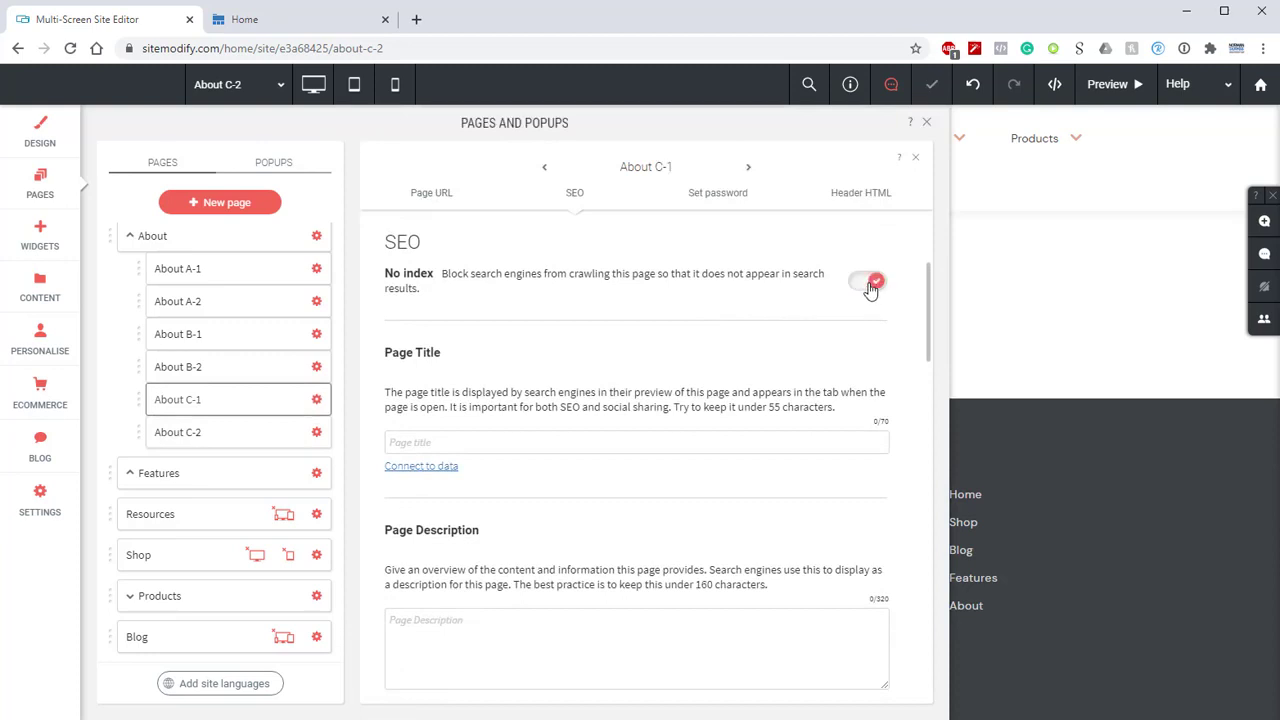
pyautogui.click(748, 169)
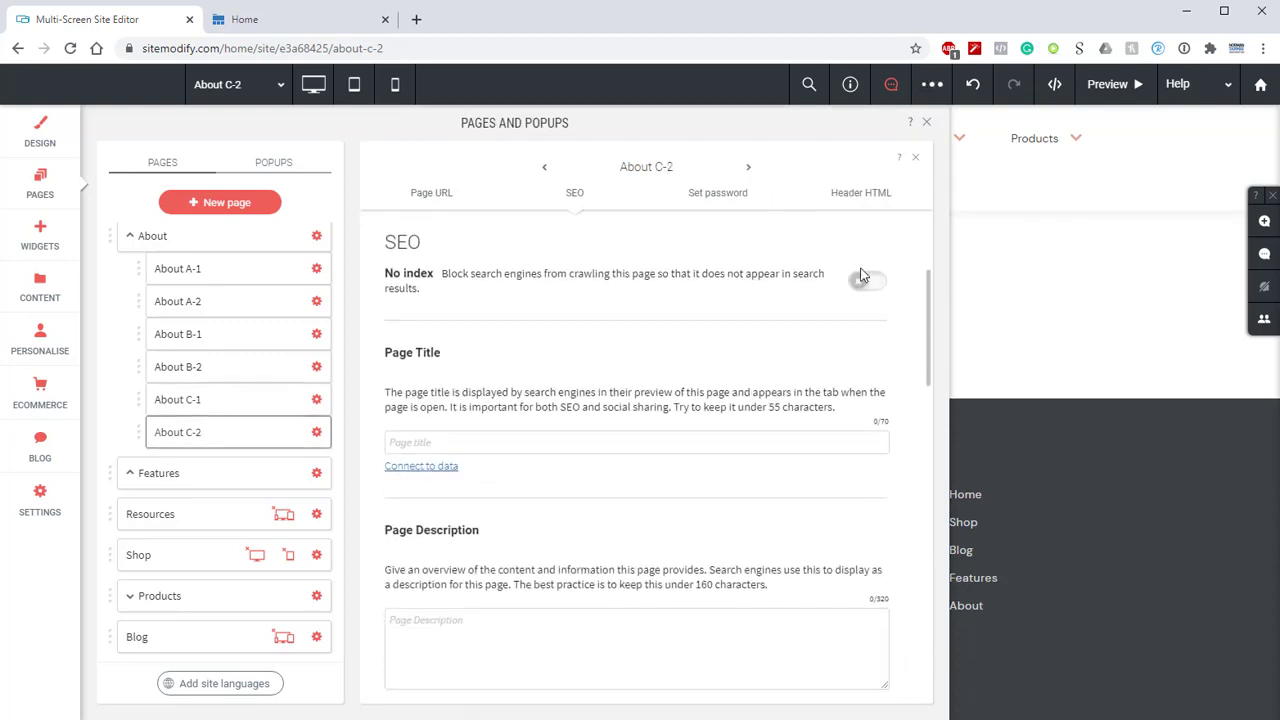
pyautogui.click(872, 285)
pyautogui.click(927, 124)
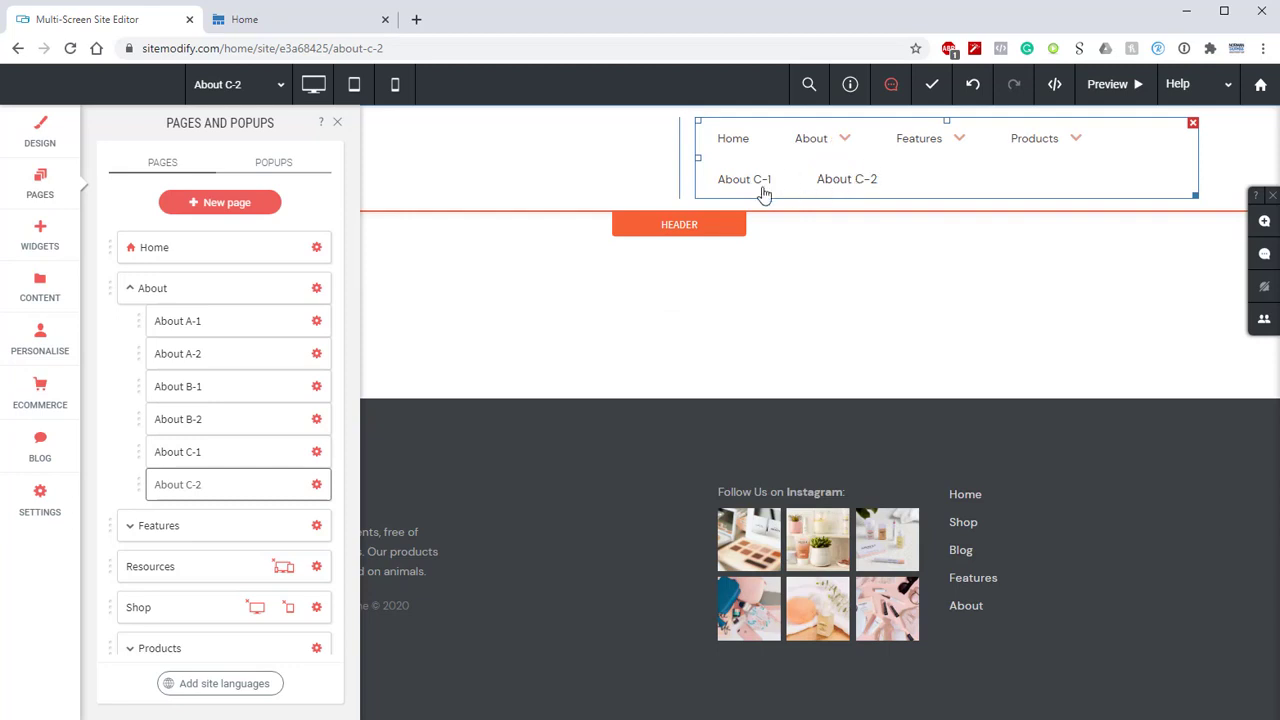
# Step: Reload the editor to refresh the header menu and switch to the Home page
pyautogui.click(71, 49)
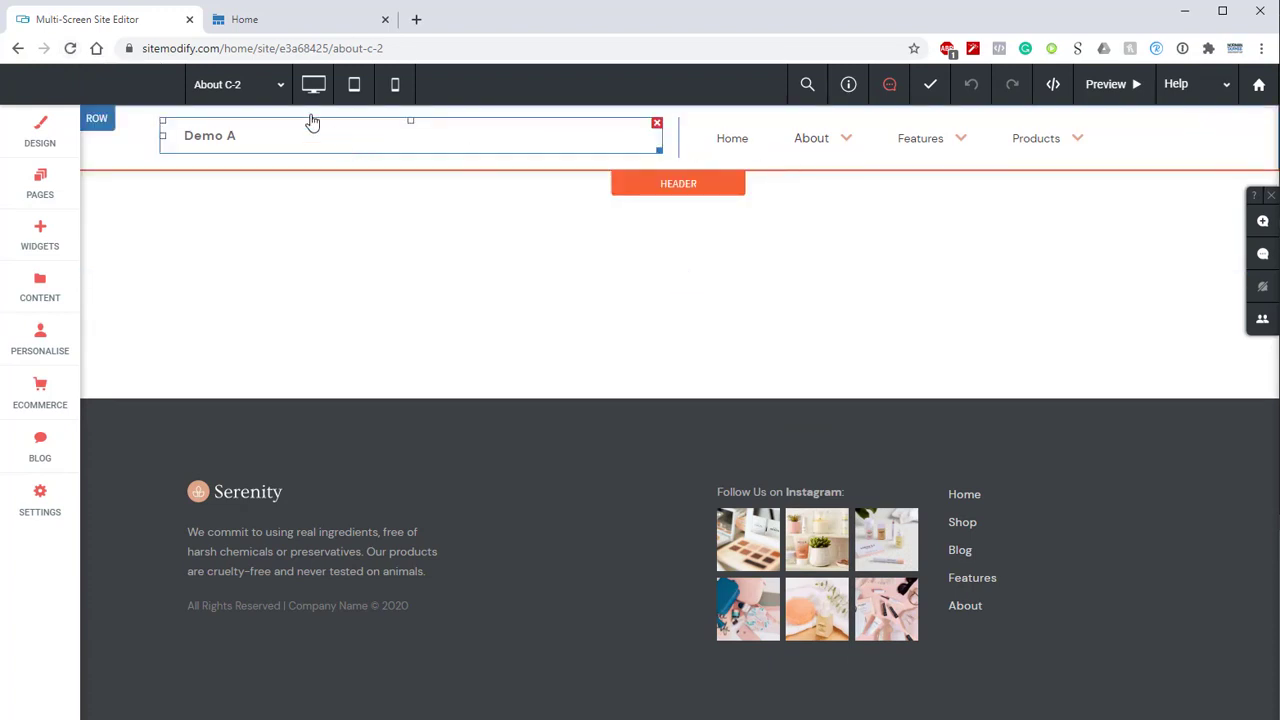
pyautogui.click(237, 84)
pyautogui.click(229, 120)
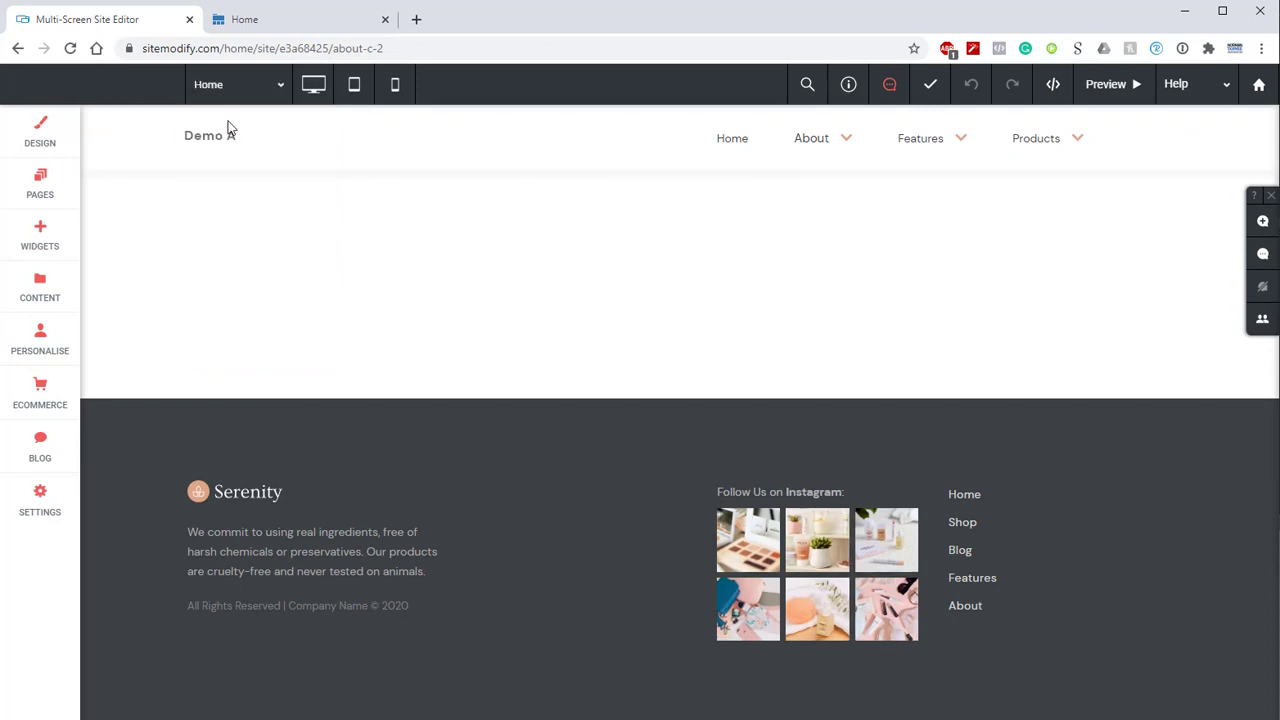
# Step: Open the Mega Menu's content settings and add two more item overrides
pyautogui.click(731, 148)
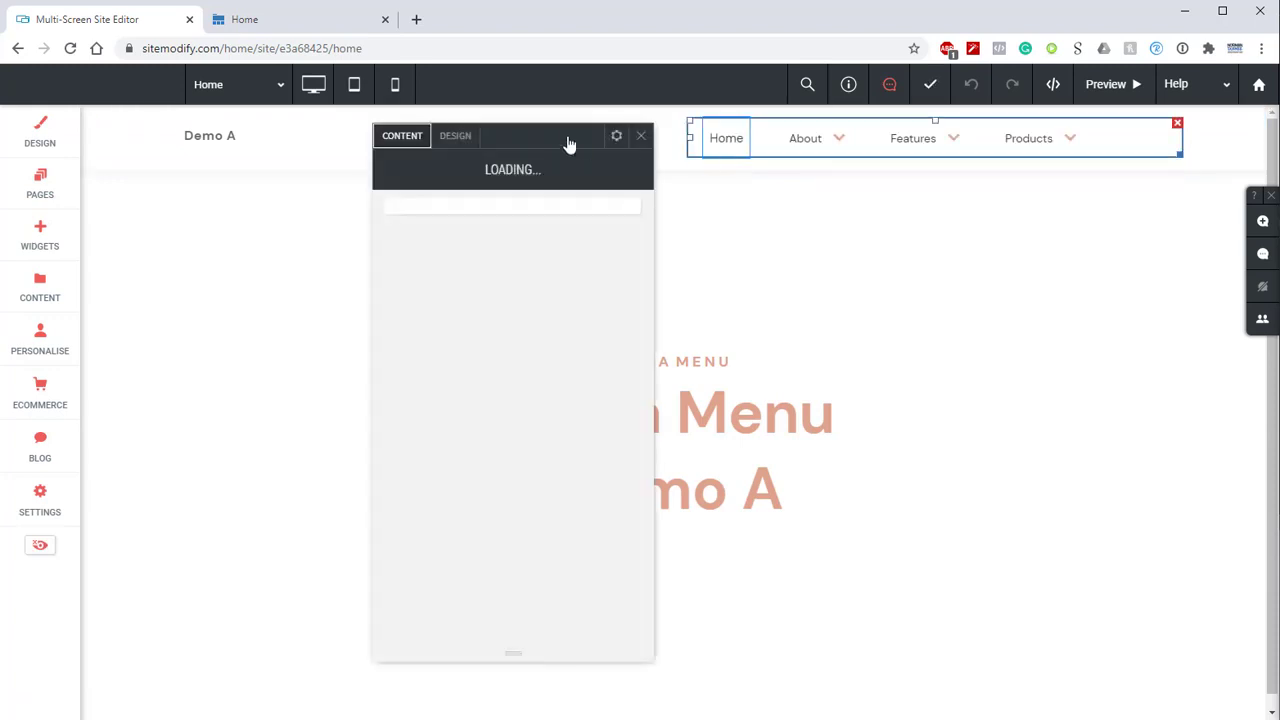
pyautogui.scroll(-5, 511, 200)
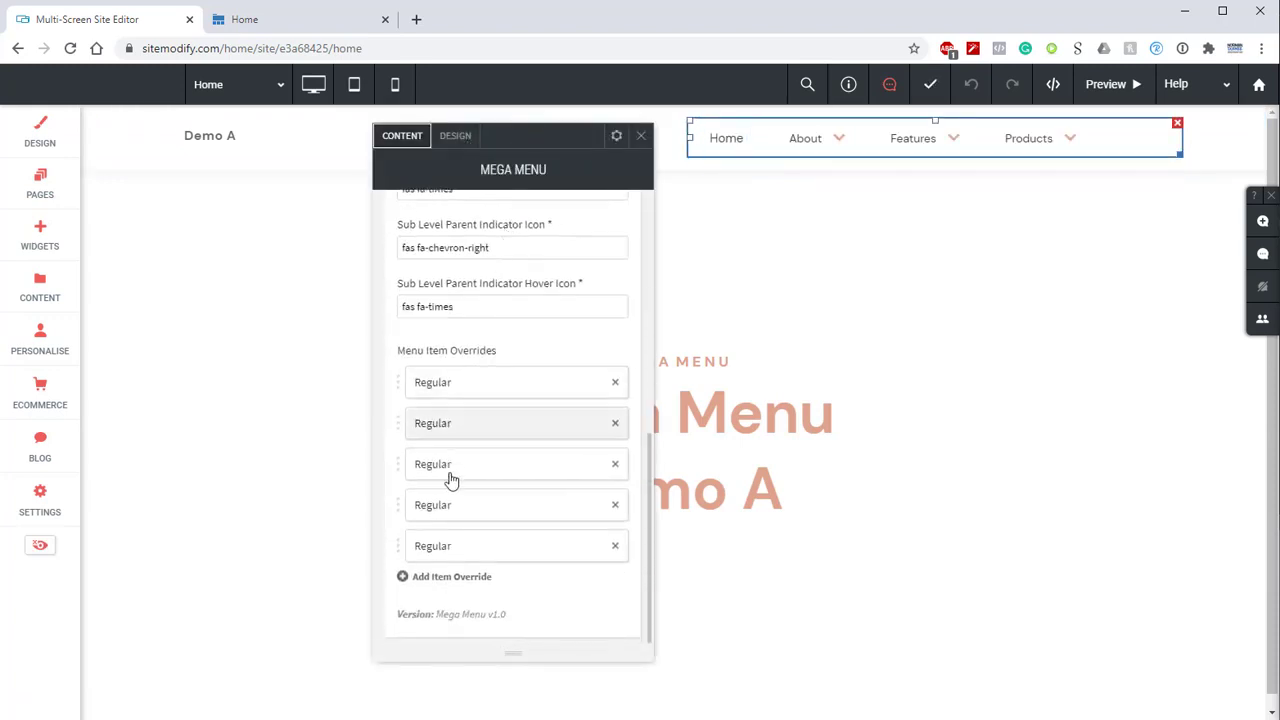
pyautogui.click(444, 583)
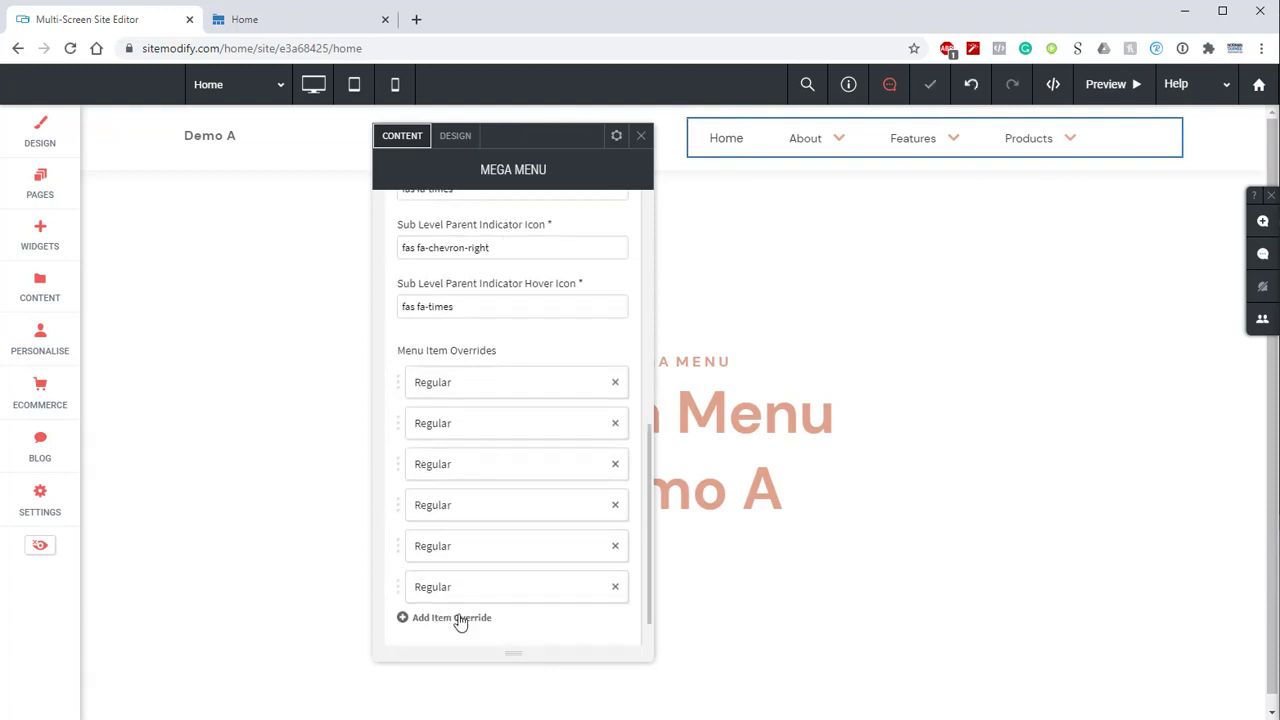
pyautogui.click(447, 586)
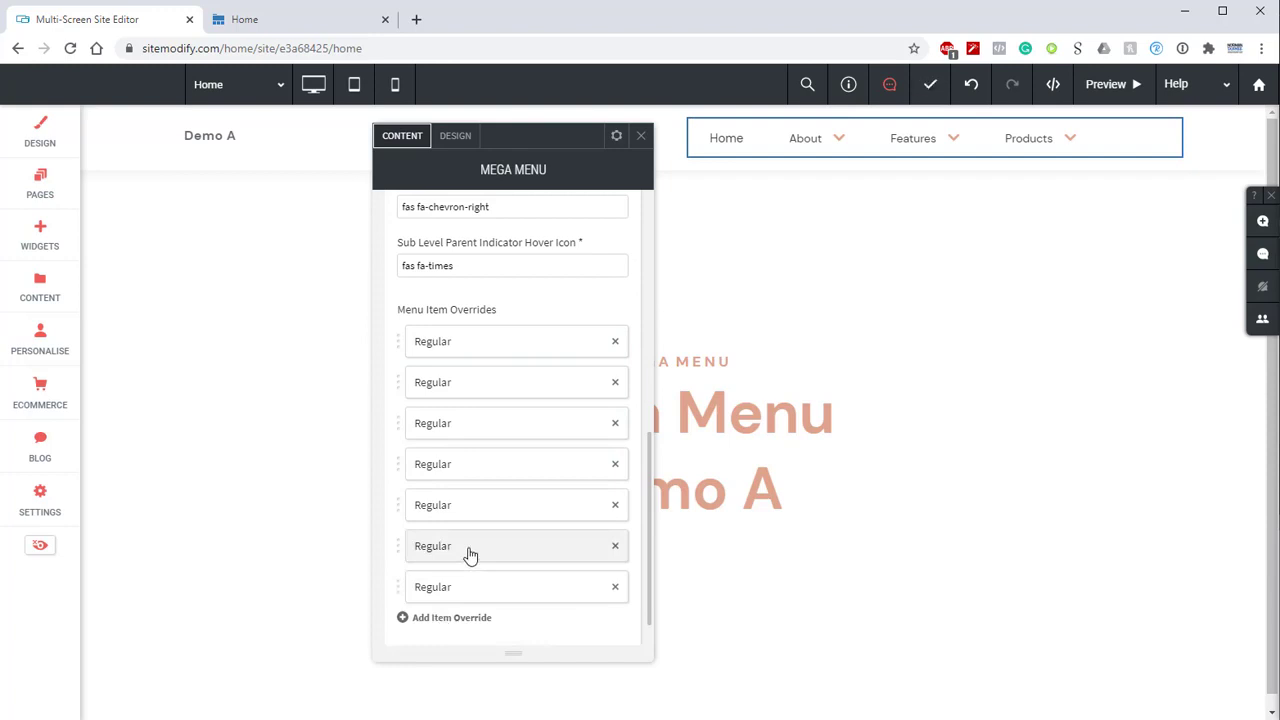
# Step: Link the sixth menu item override to the existing page About C-1
pyautogui.click(470, 555)
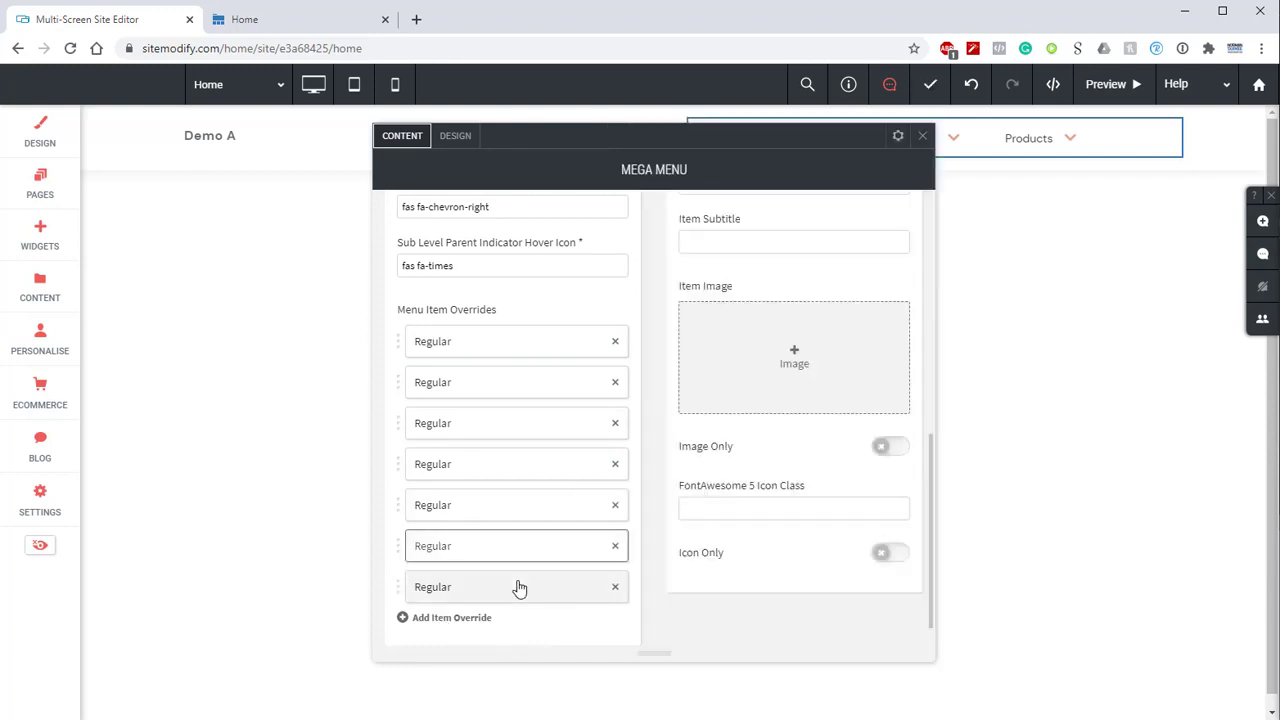
pyautogui.scroll(10, 831, 473)
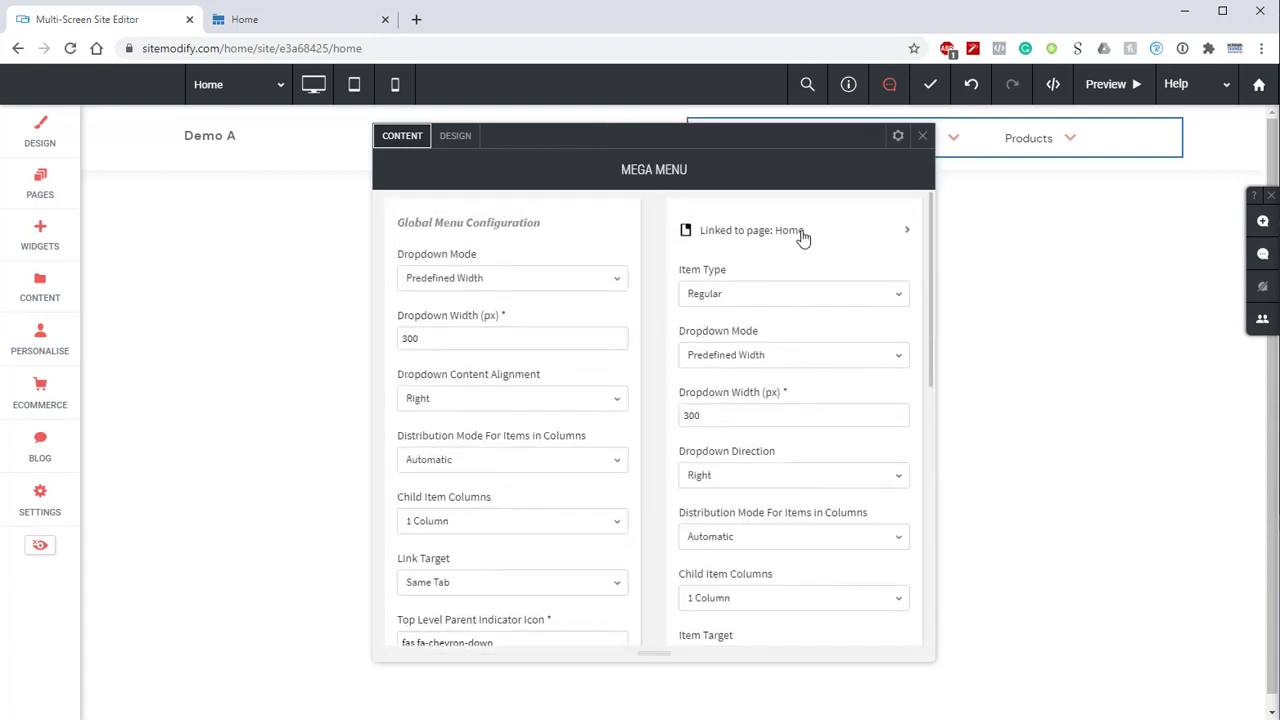
pyautogui.click(802, 237)
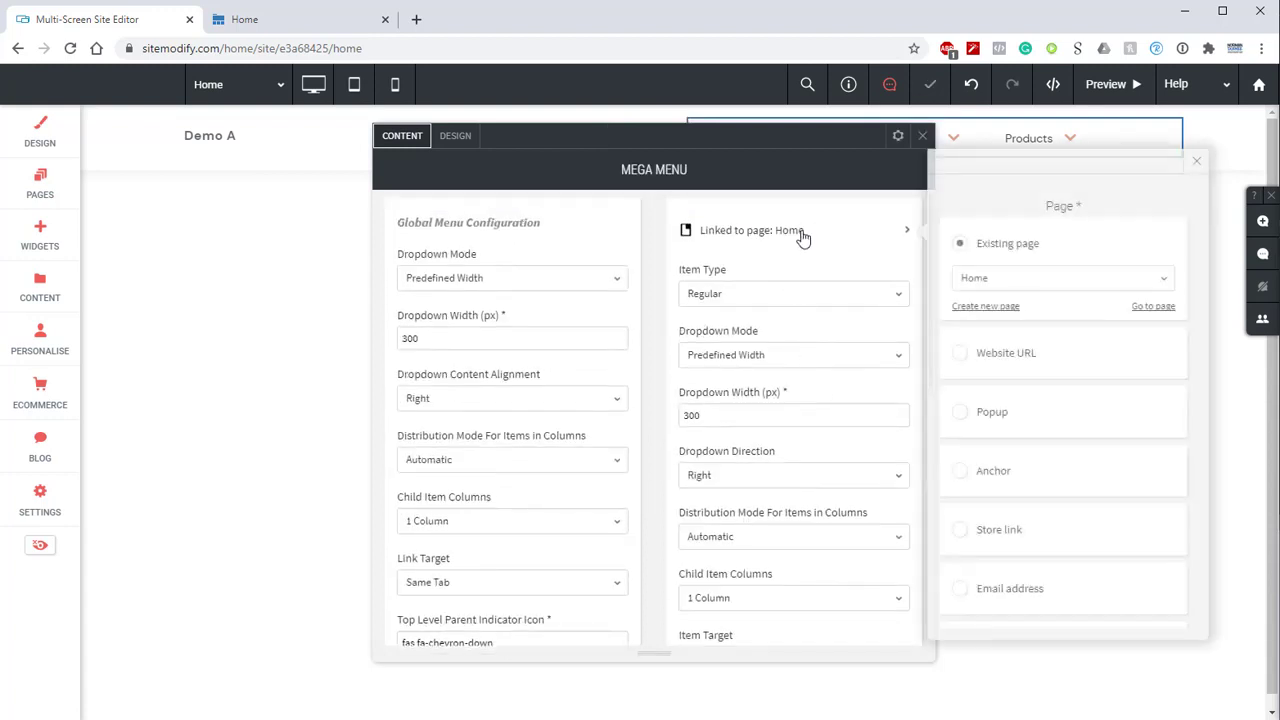
pyautogui.click(1006, 284)
pyautogui.scroll(-3, 1012, 320)
pyautogui.click(1018, 292)
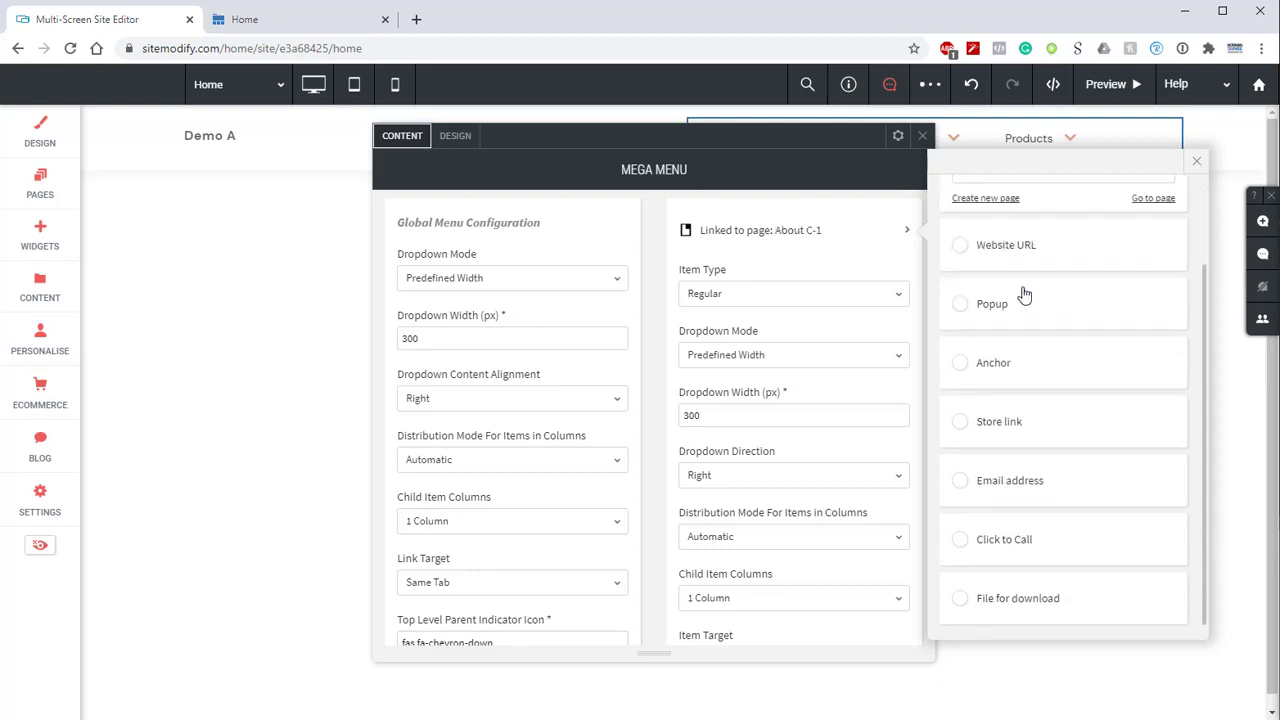
# Step: Set the About C-1 override's Item Type to Contact Details and its Dropdown Width to 200 px
pyautogui.click(771, 300)
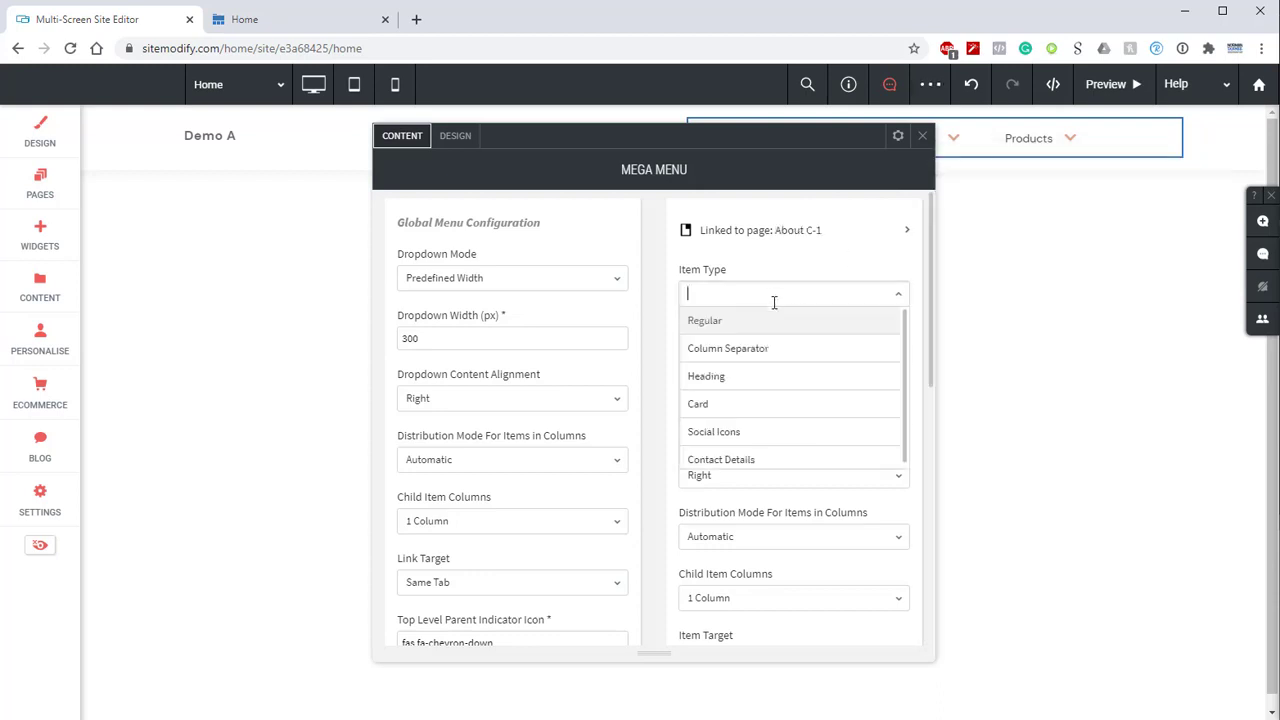
pyautogui.click(758, 460)
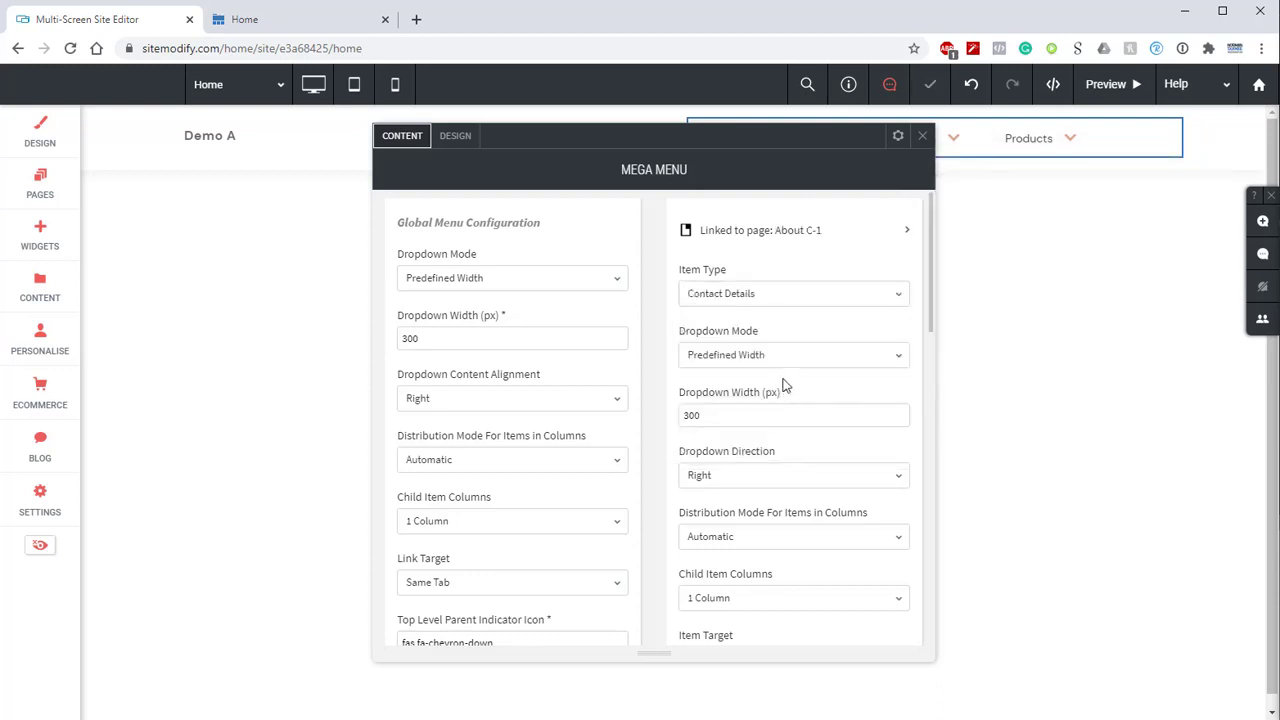
pyautogui.moveTo(746, 414); pyautogui.dragTo(657, 424)
pyautogui.write('25')
pyautogui.press('BackSpace')
pyautogui.write('00')
# Step: Turn on Display Item Title for the override and choose logo-81078ce8.svg as its logo by searching the images for LOGO-810
pyautogui.scroll(-5, 754, 457)
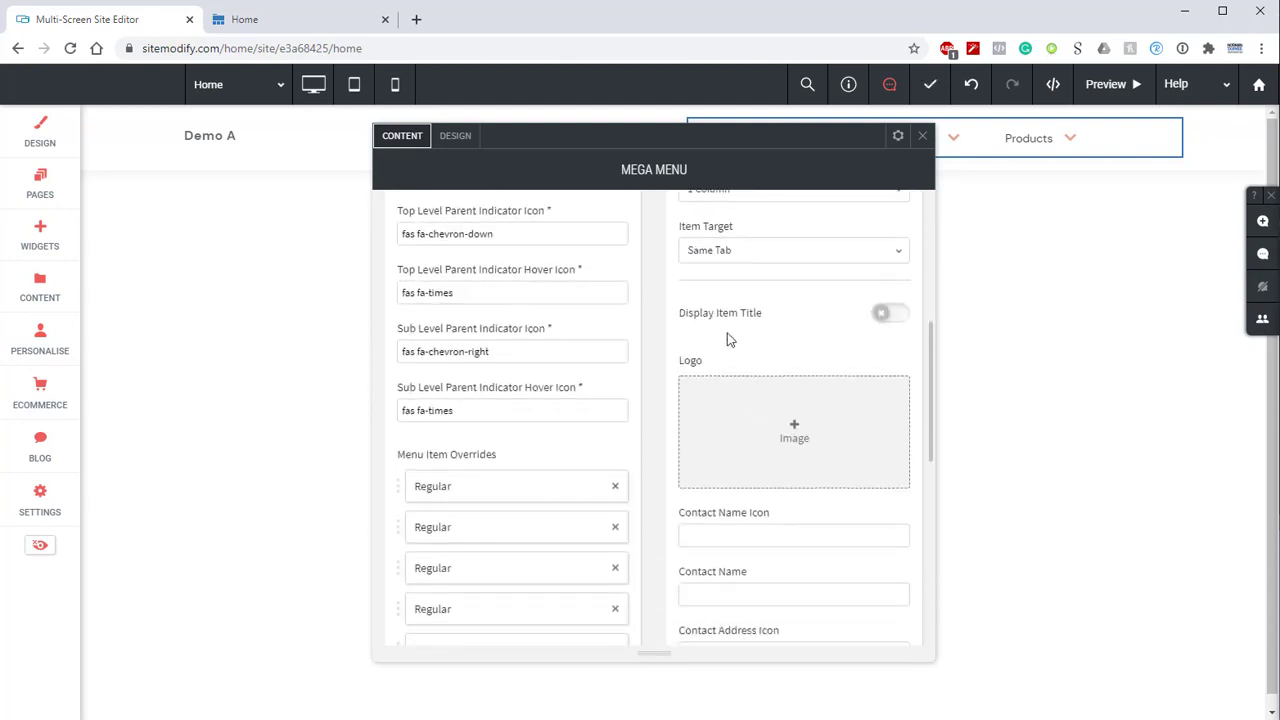
pyautogui.click(896, 315)
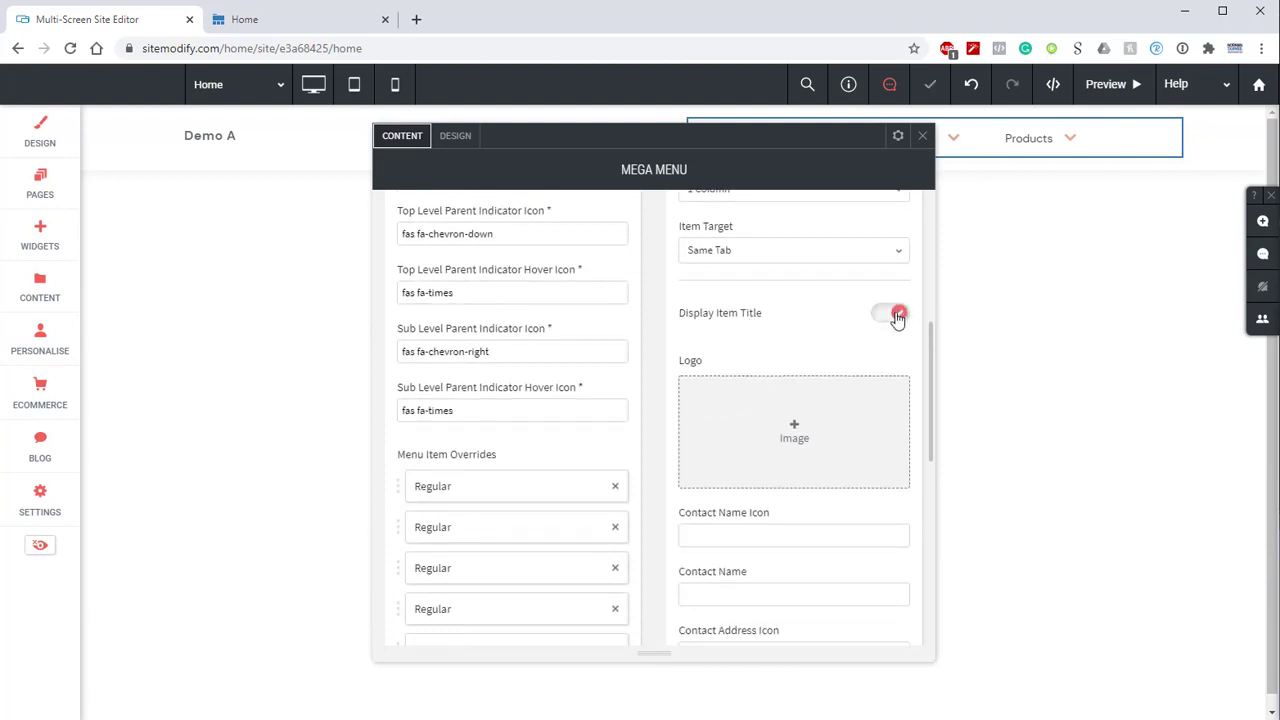
pyautogui.click(828, 428)
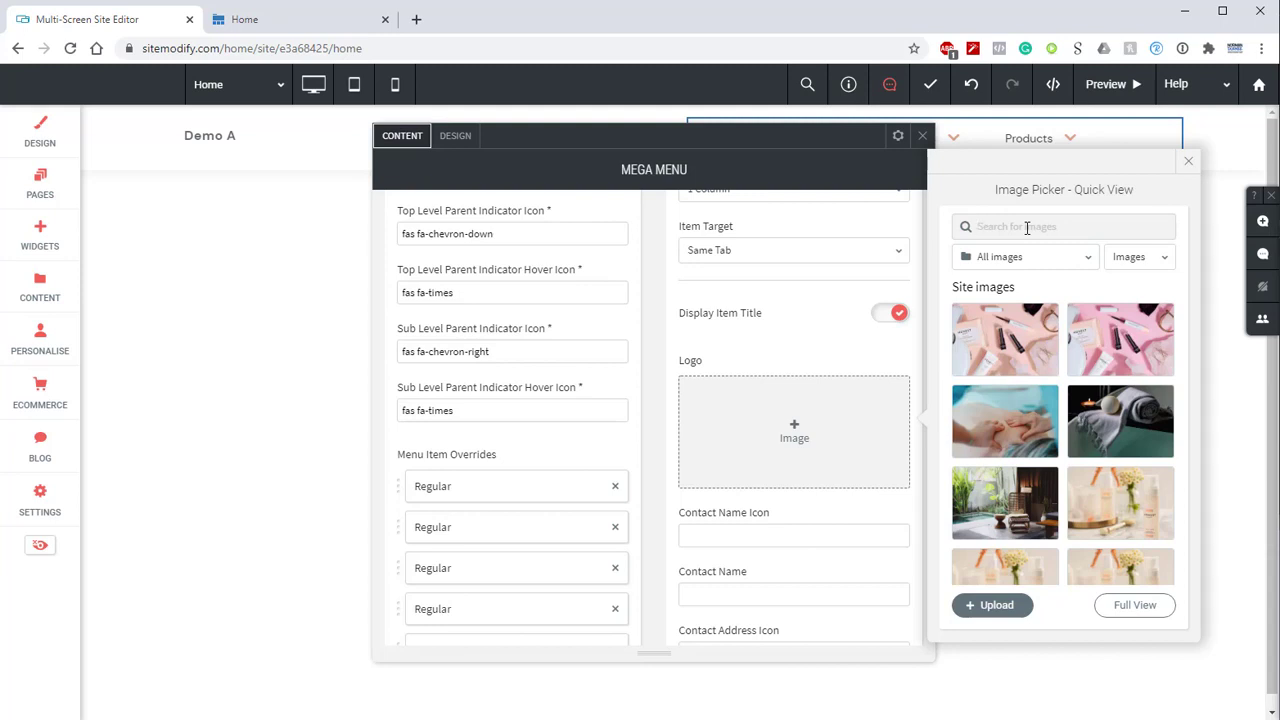
pyautogui.write('LOGO')
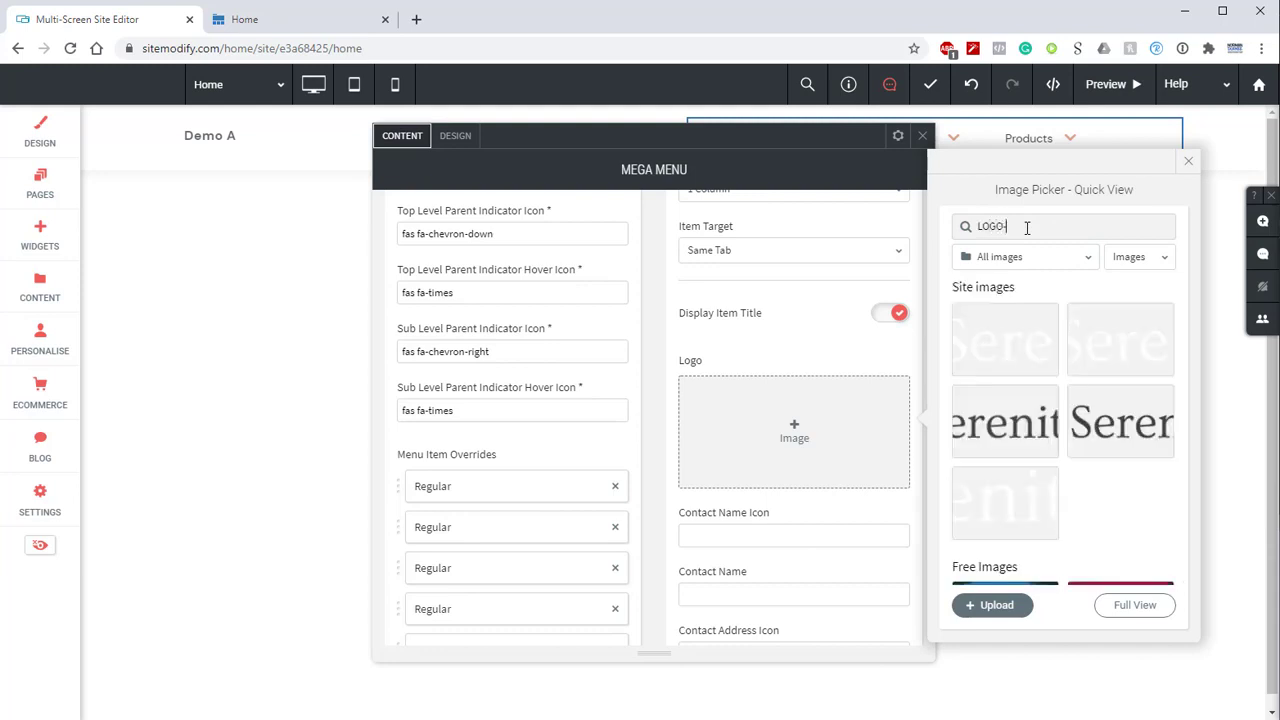
pyautogui.write('-810')
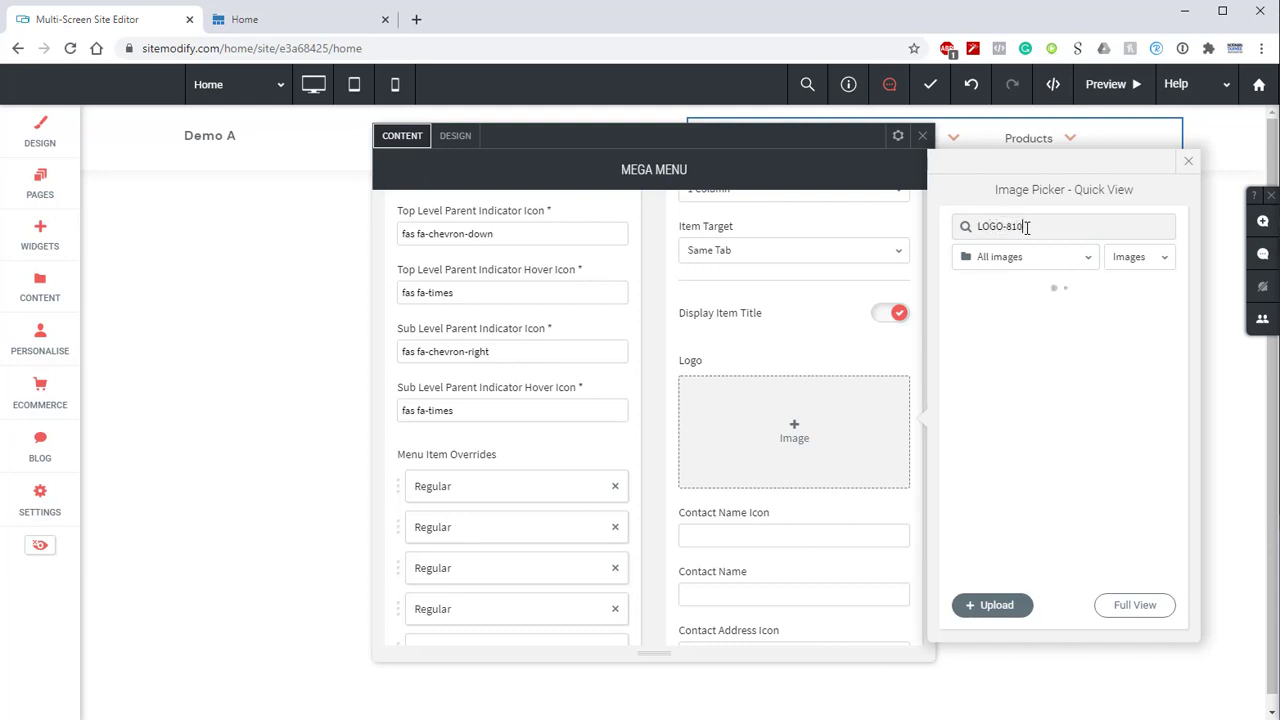
pyautogui.moveTo(1005, 340)
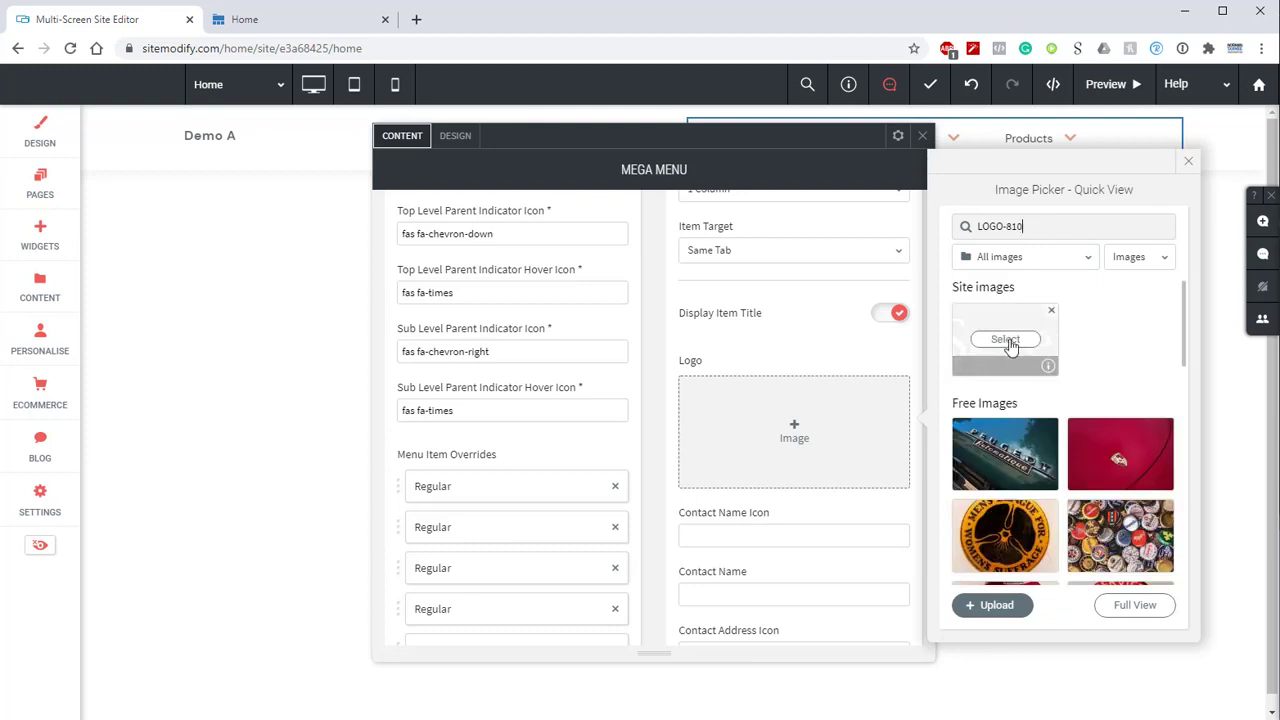
pyautogui.click(1006, 340)
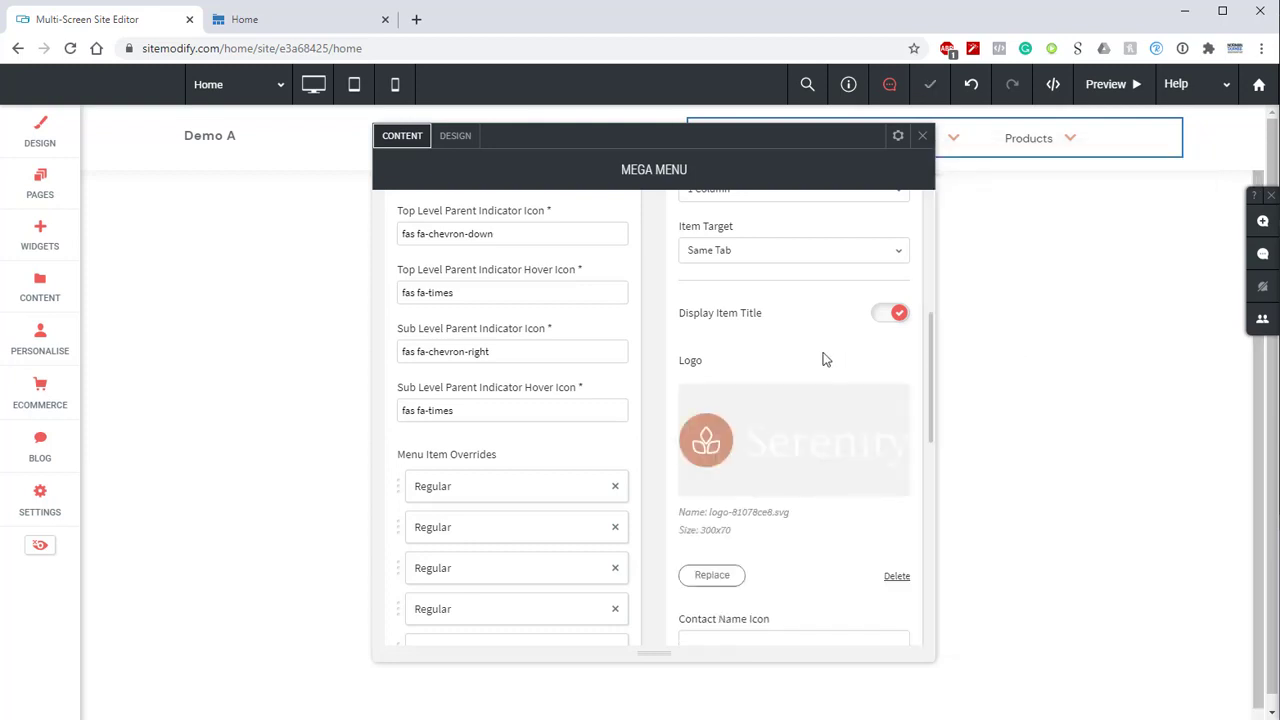
# Step: Fill in the About C-1 override's contact address and contact phone number, and set its website to serenitybeauty.com
pyautogui.scroll(-5, 818, 400)
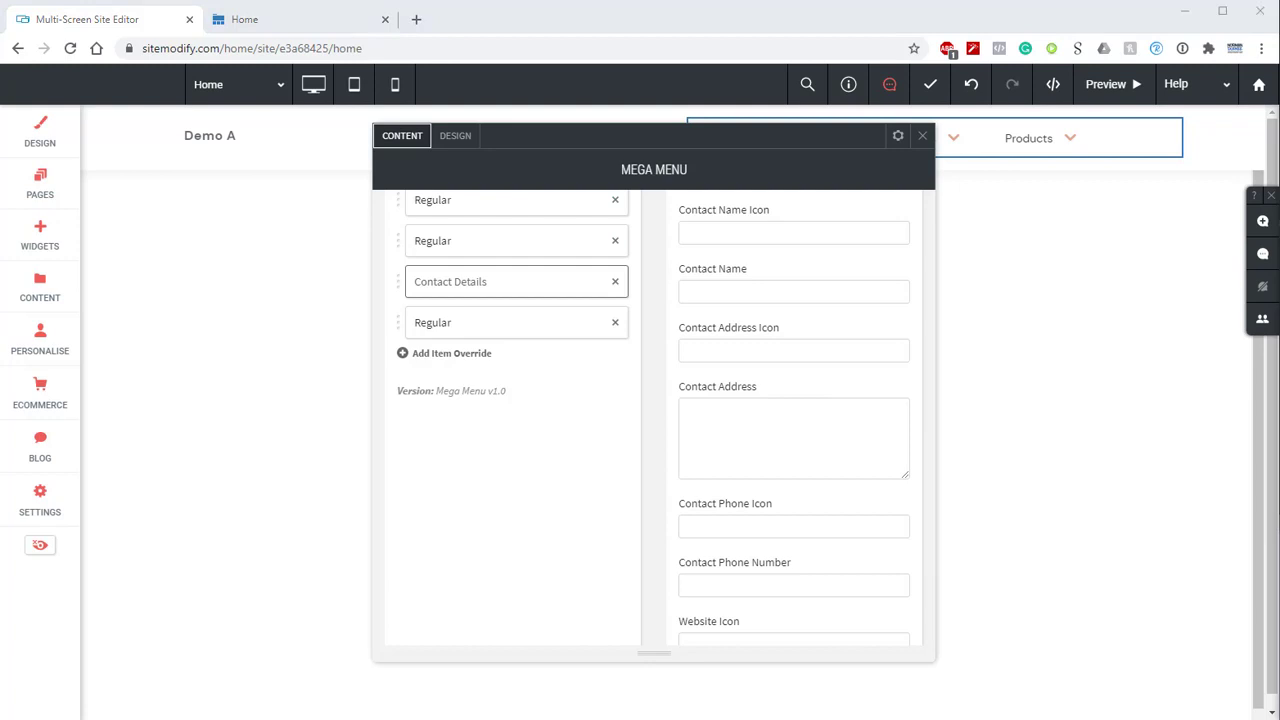
pyautogui.rightClick(723, 411)
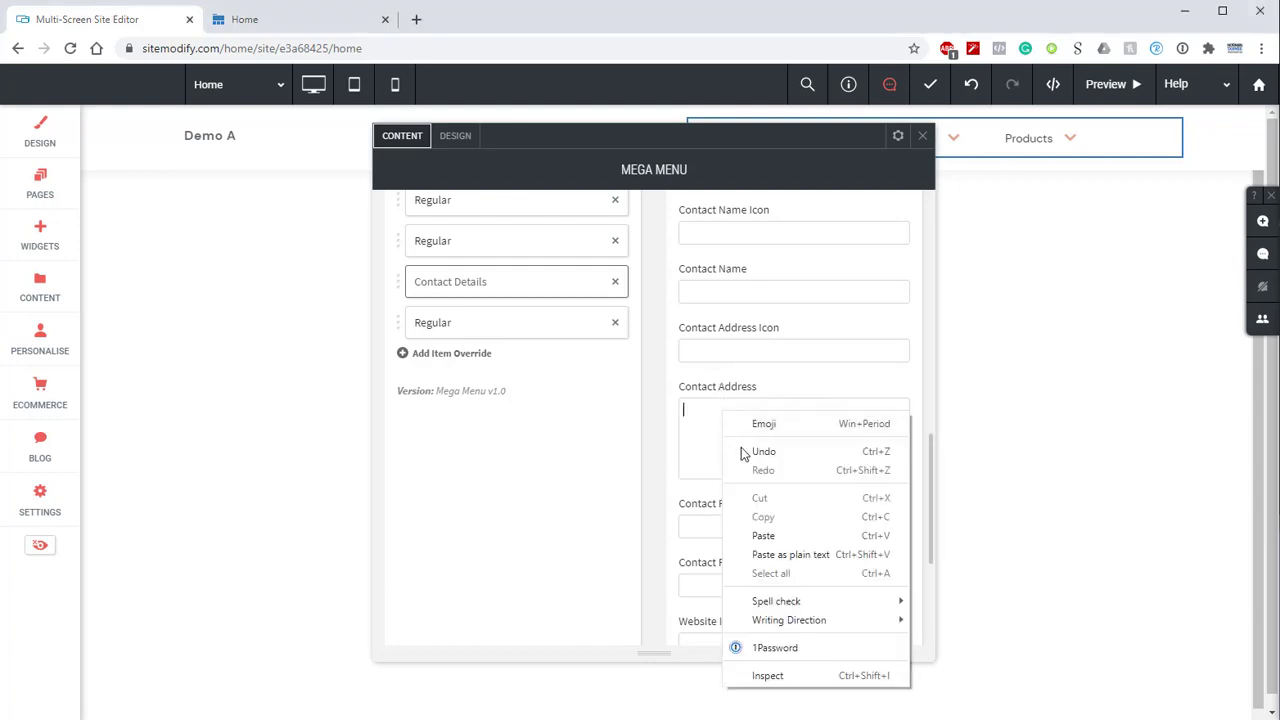
pyautogui.click(766, 535)
pyautogui.scroll(-2, 594, 443)
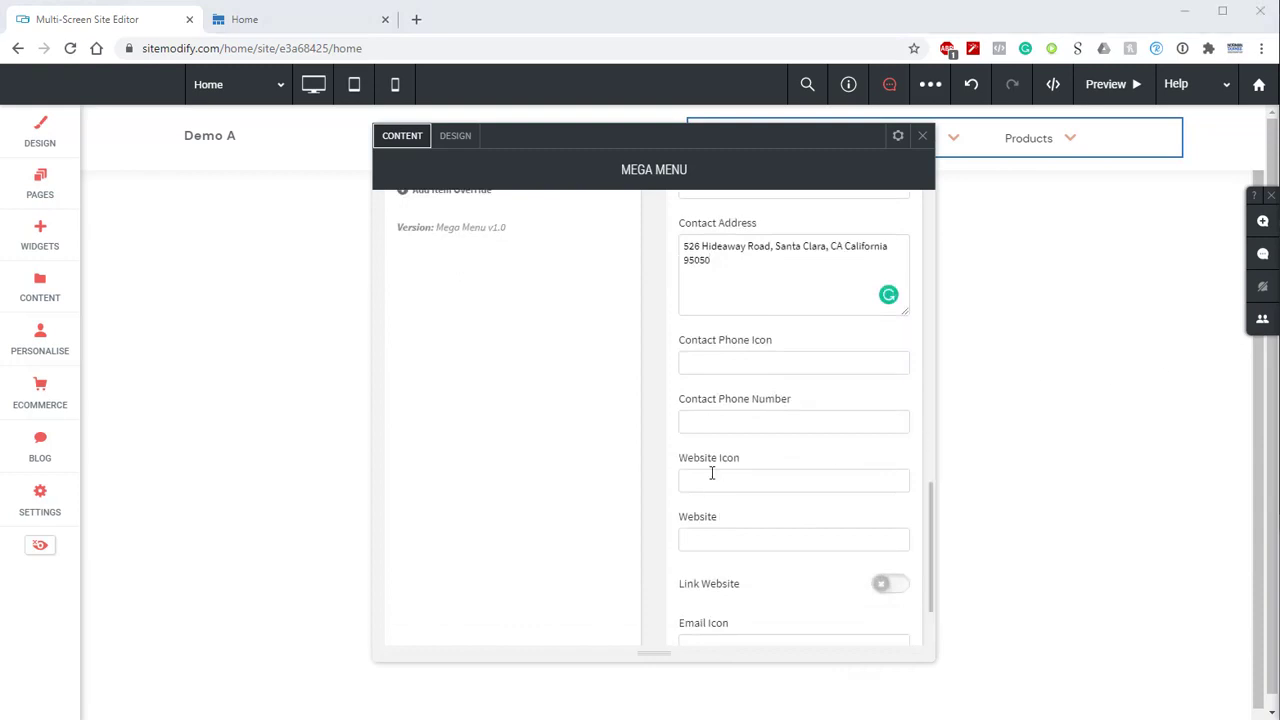
pyautogui.rightClick(720, 412)
pyautogui.click(749, 534)
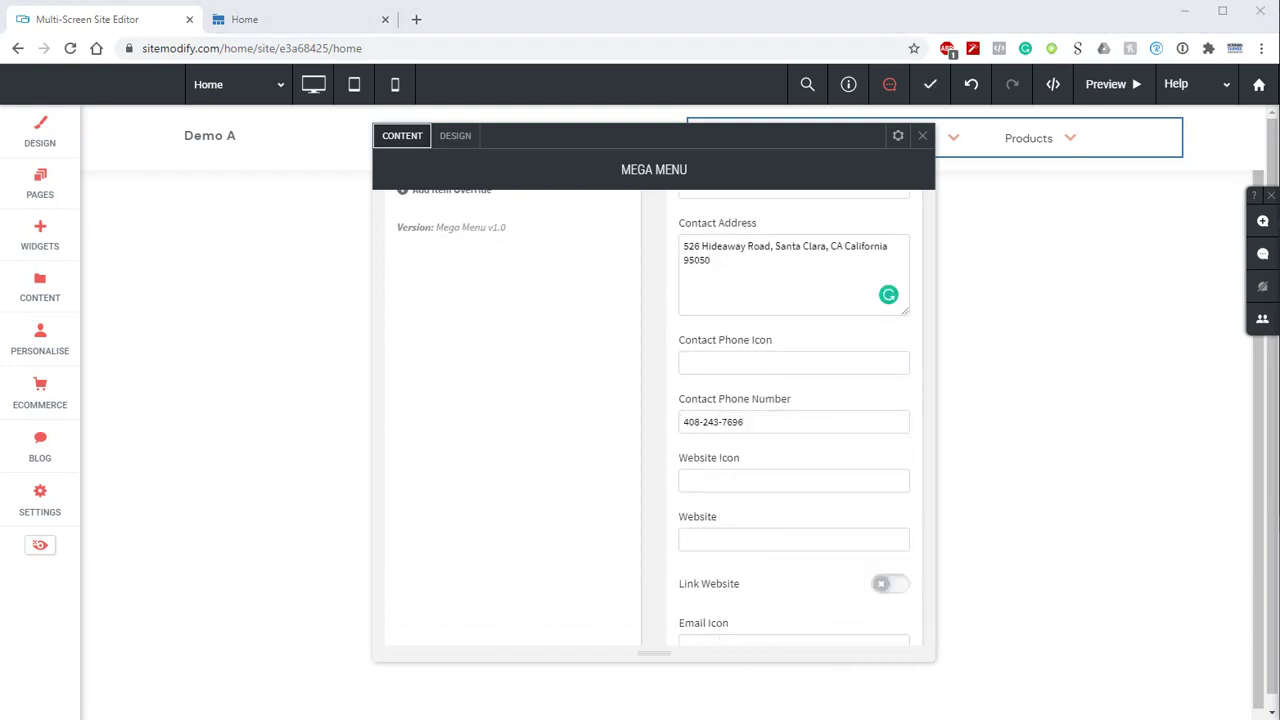
pyautogui.rightClick(737, 536)
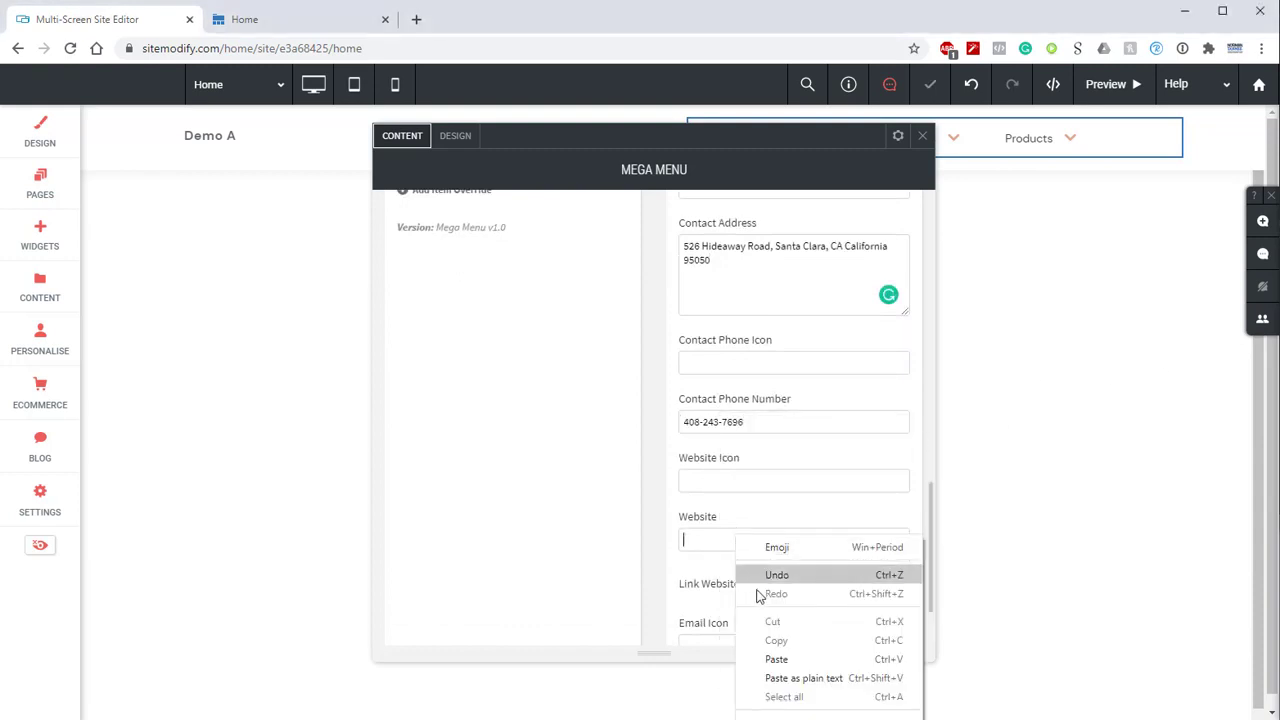
pyautogui.click(772, 667)
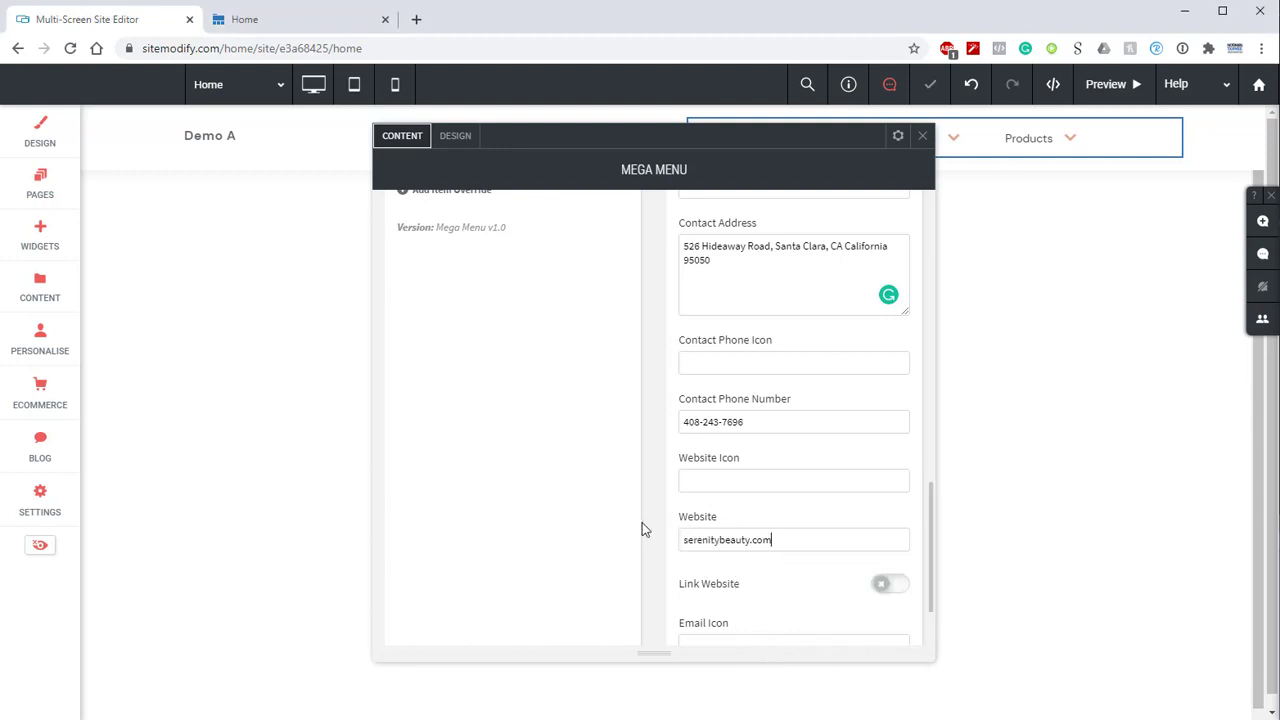
# Step: Link the seventh menu item override to the existing page About C-2 and set its Item Type to Social Icons
pyautogui.scroll(2, 645, 530)
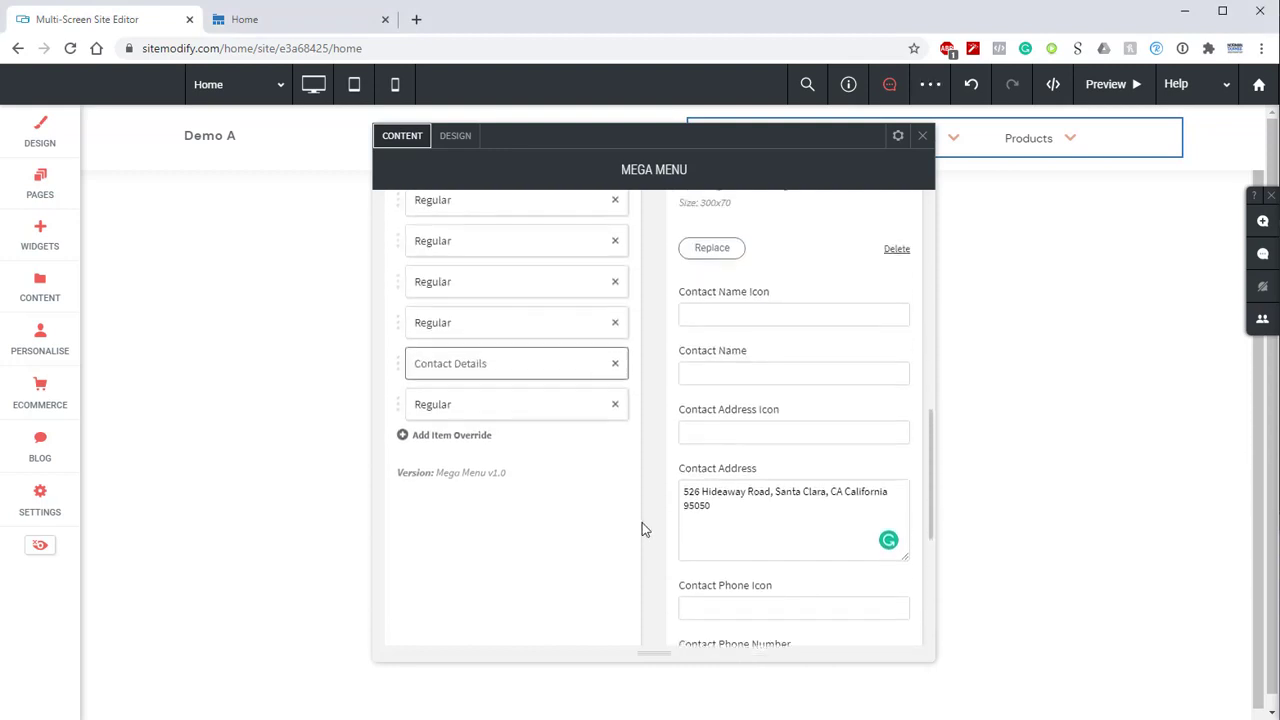
pyautogui.click(465, 404)
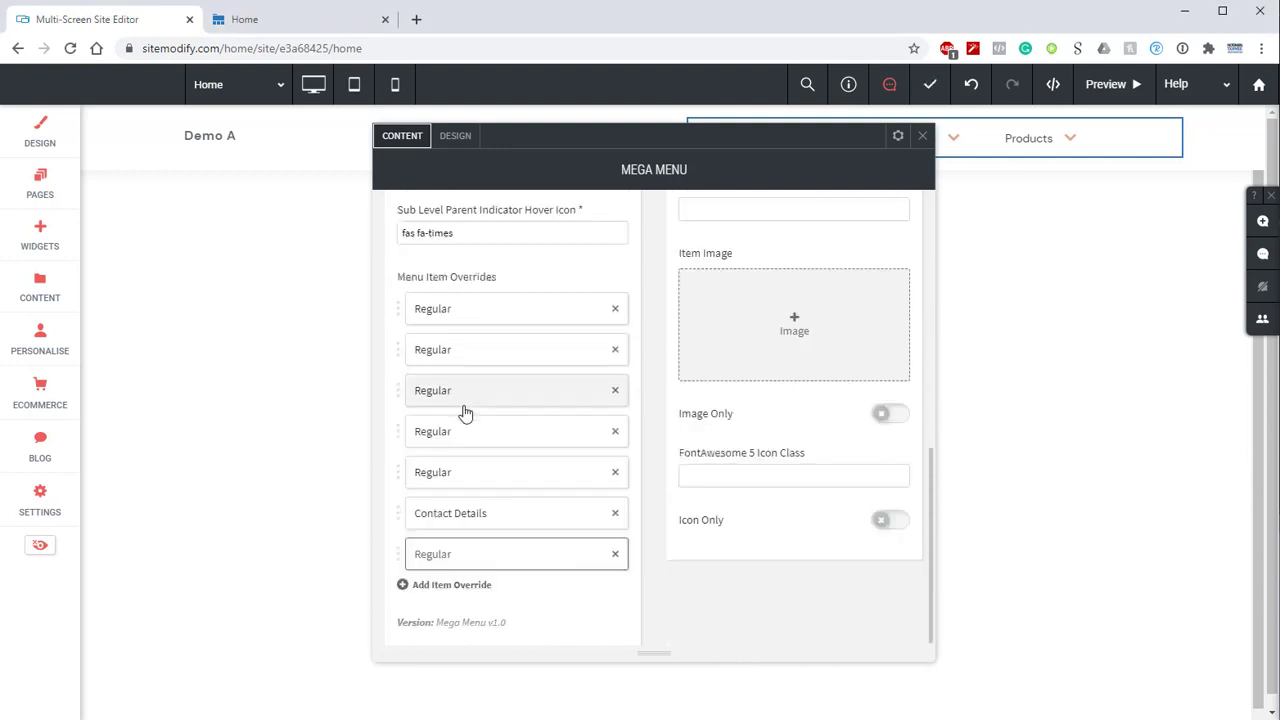
pyautogui.scroll(5, 780, 310)
pyautogui.scroll(-1, 814, 270)
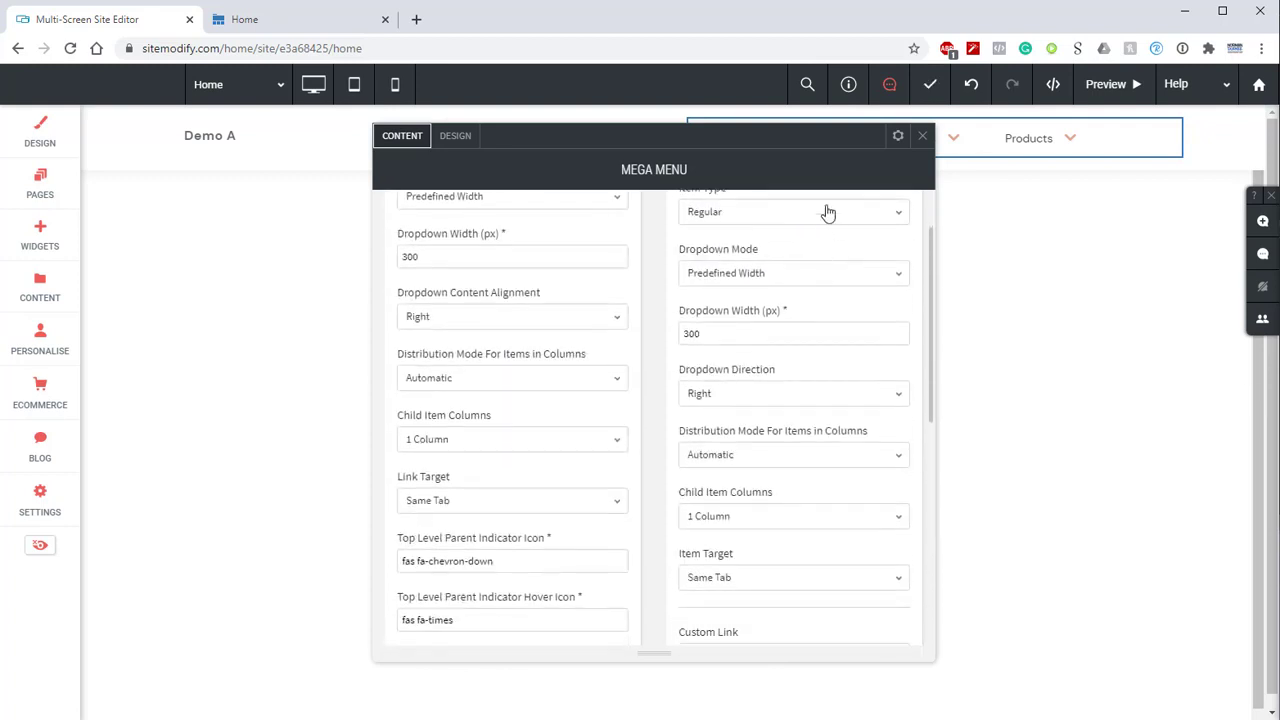
pyautogui.scroll(2, 820, 215)
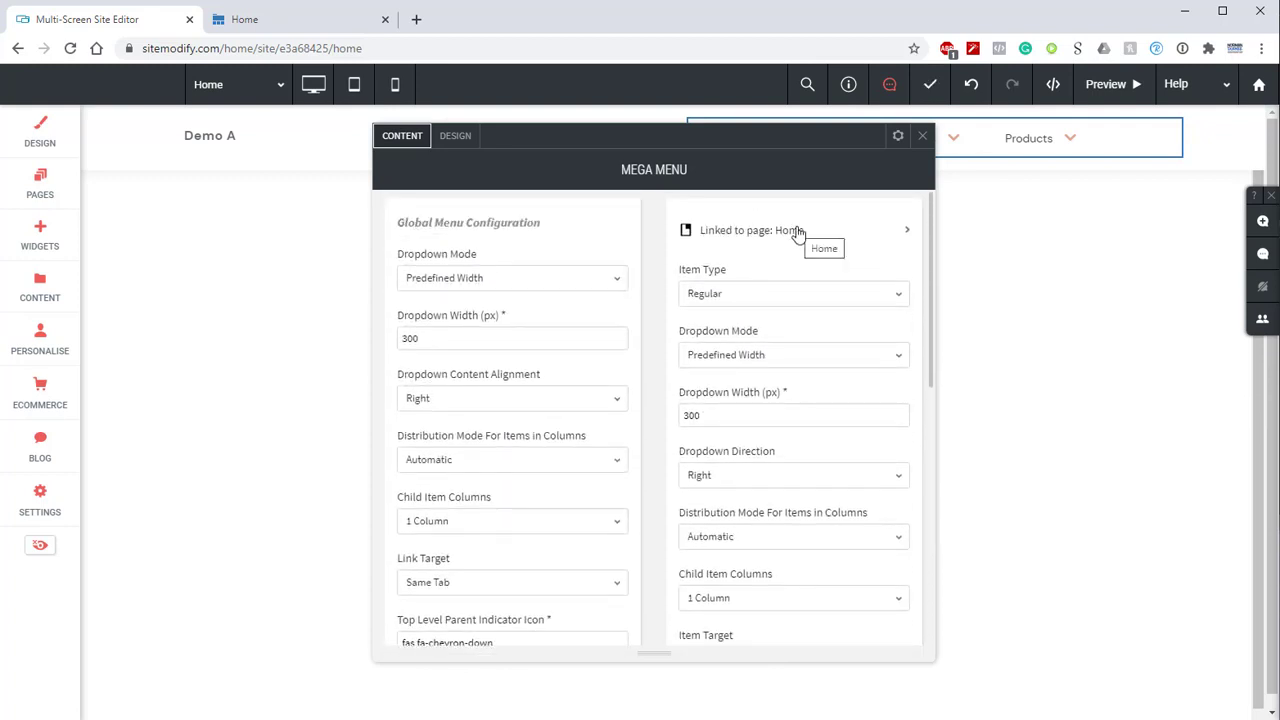
pyautogui.click(797, 232)
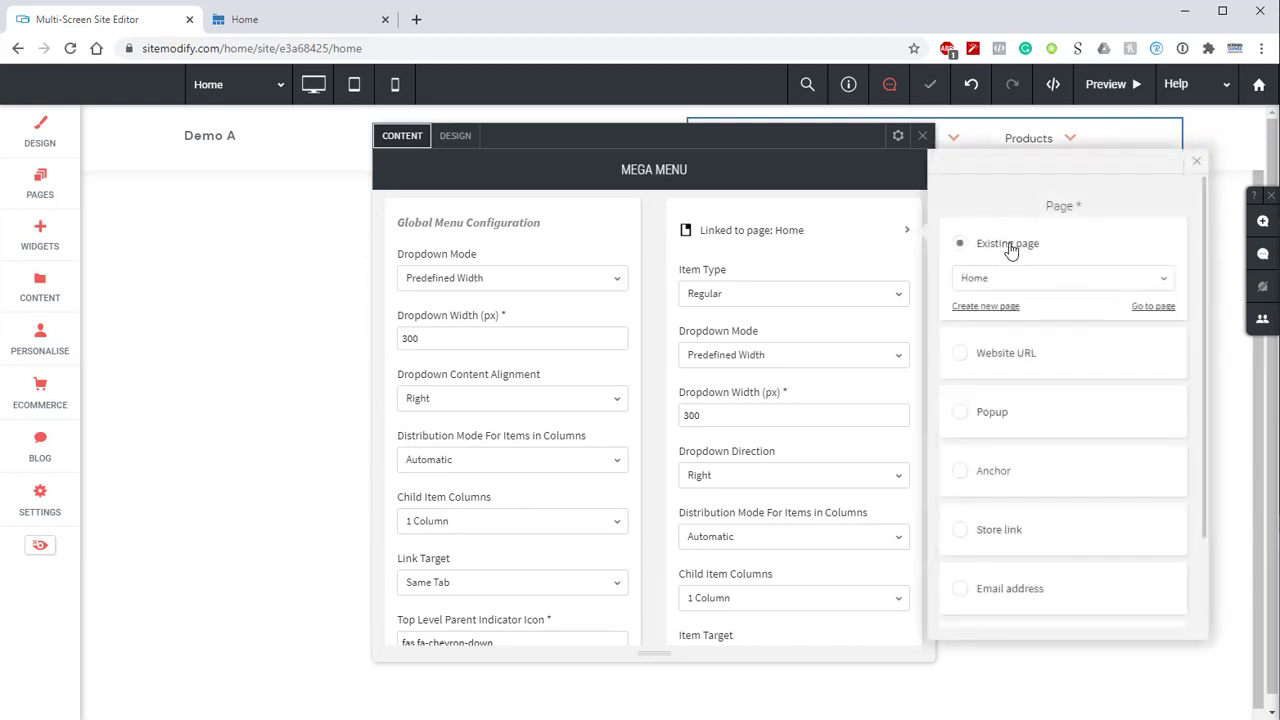
pyautogui.click(1015, 278)
pyautogui.scroll(-3, 1012, 320)
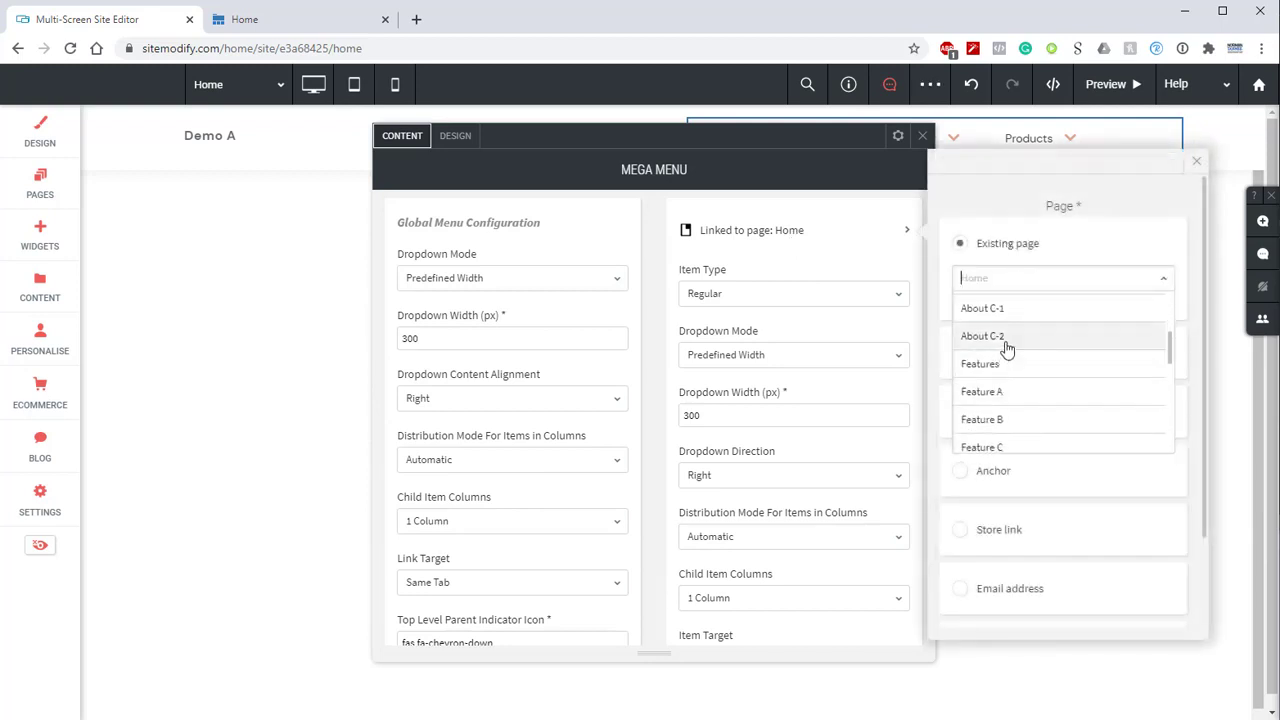
pyautogui.click(1007, 340)
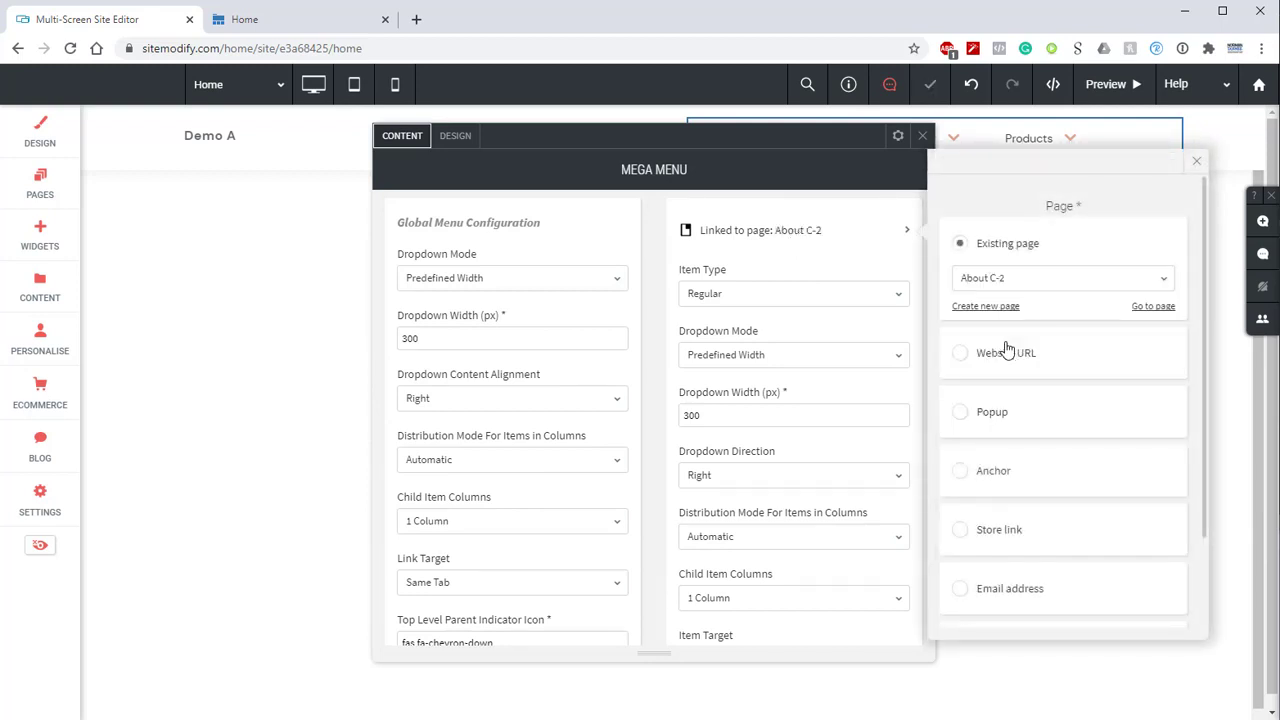
pyautogui.click(1196, 161)
pyautogui.click(739, 296)
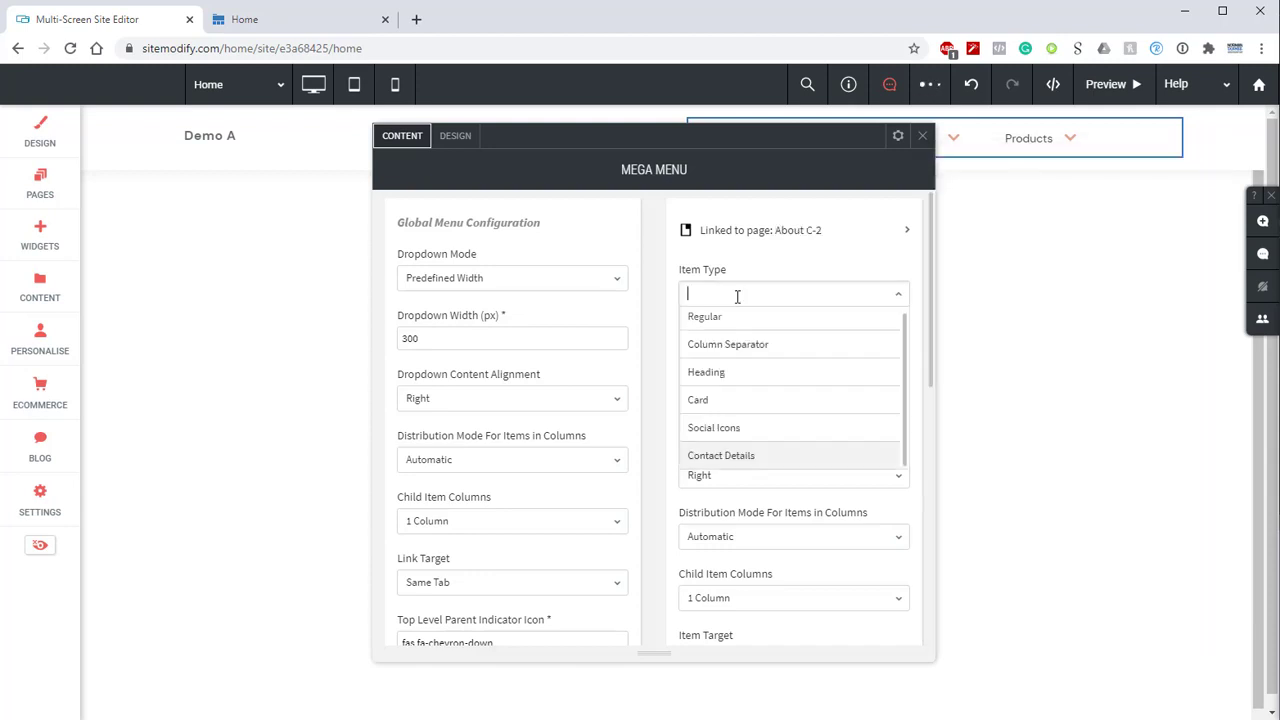
pyautogui.click(733, 428)
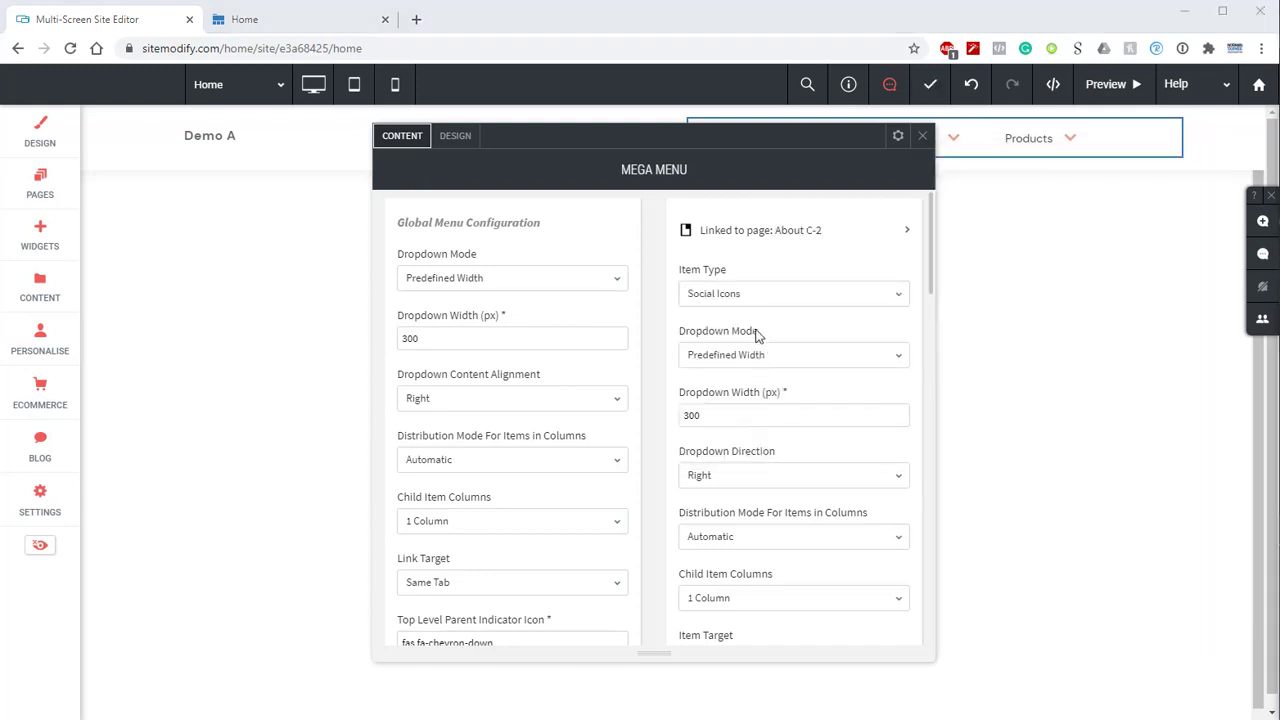
pyautogui.scroll(-5, 755, 337)
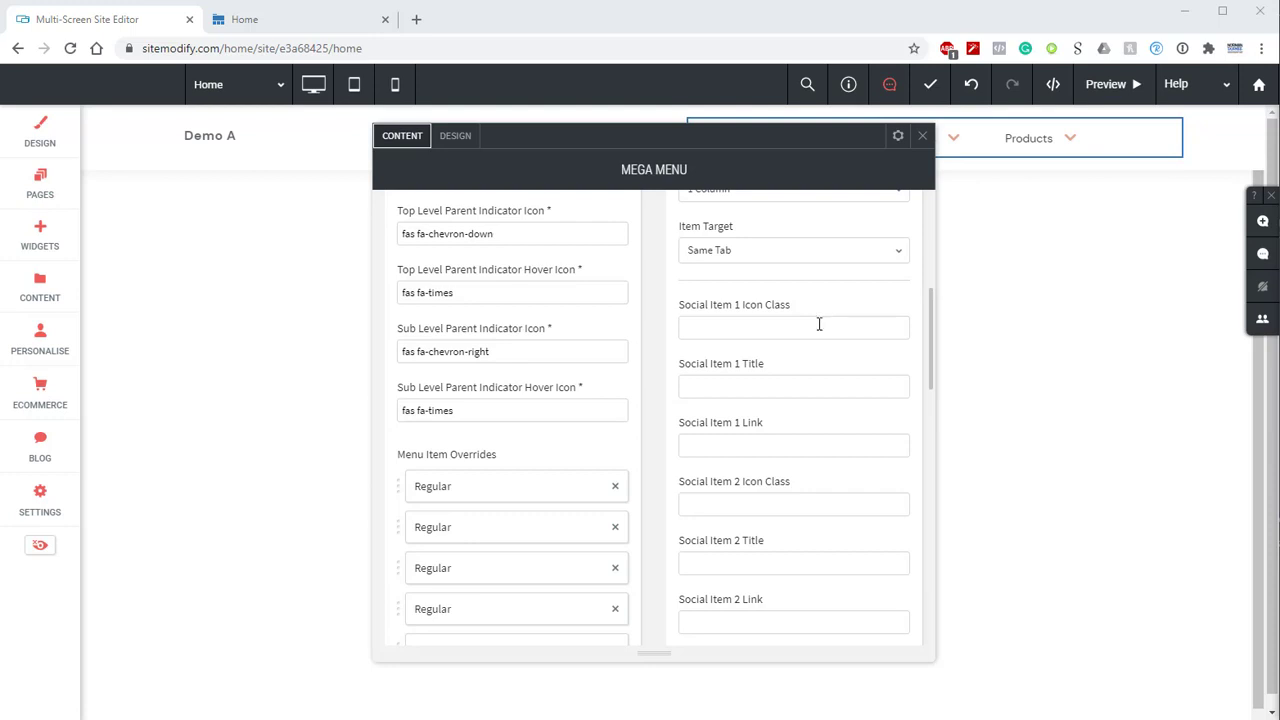
pyautogui.scroll(-1, 828, 312)
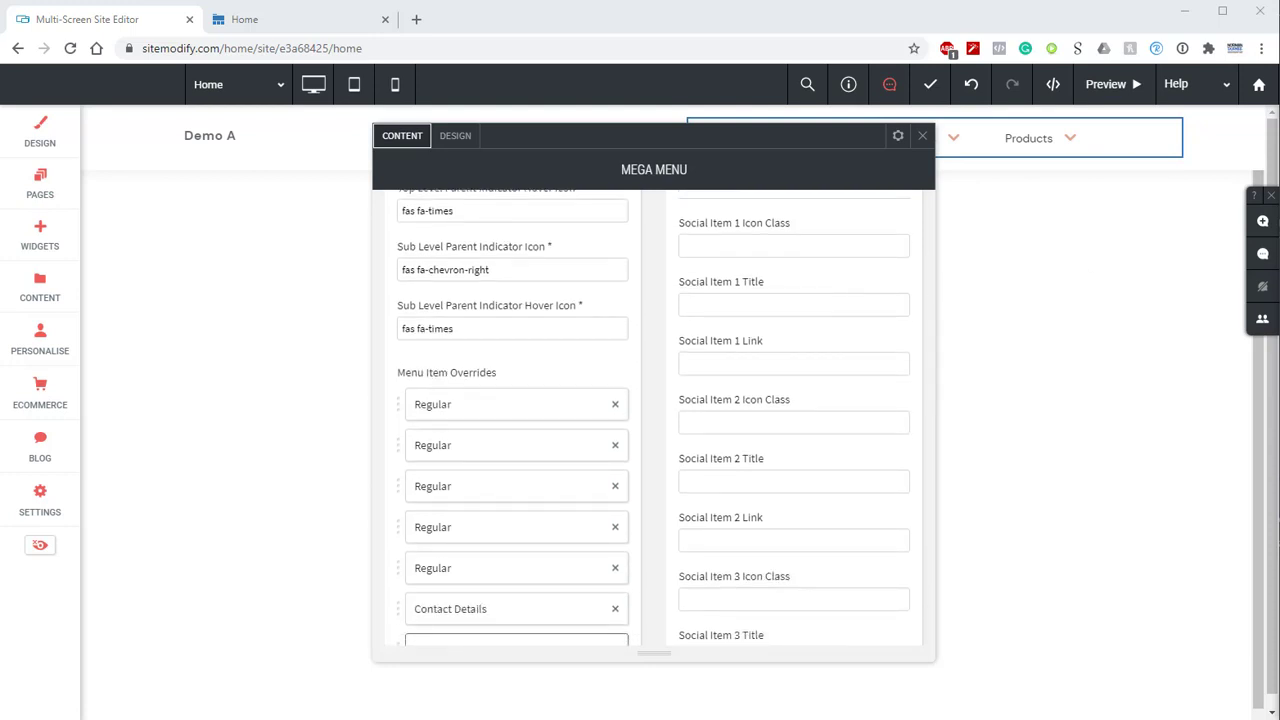
pyautogui.rightClick(750, 245)
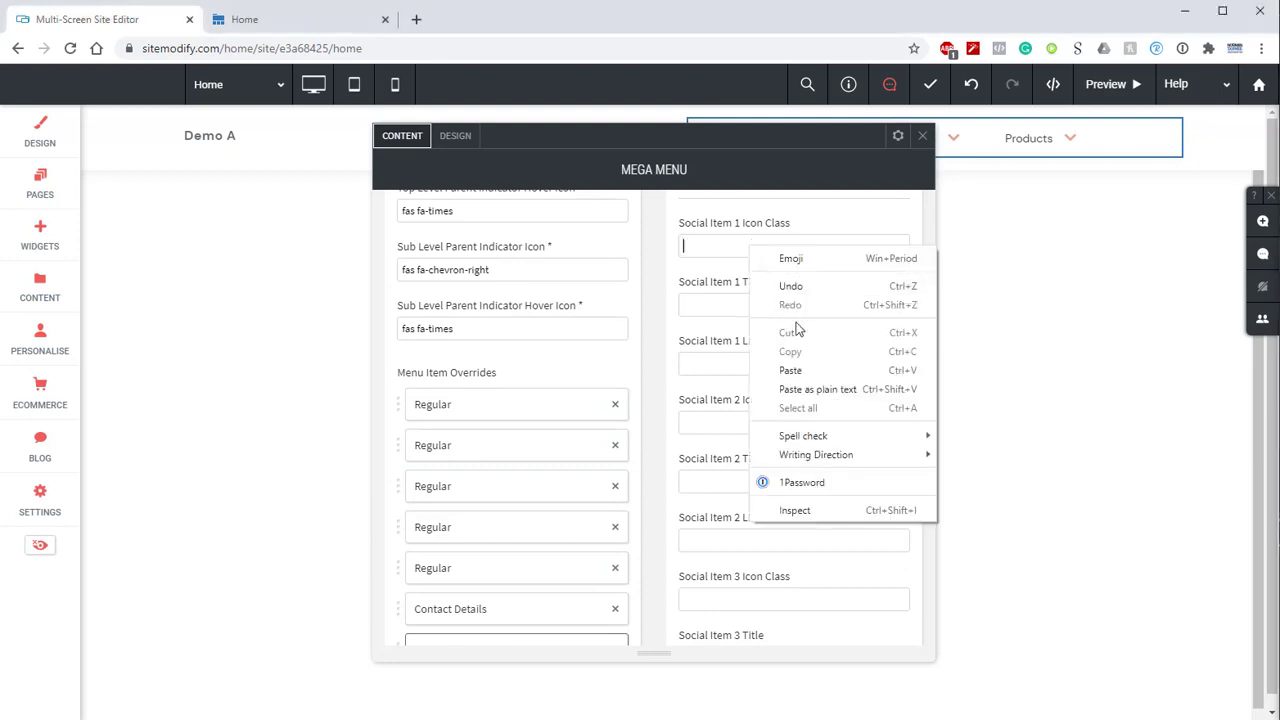
pyautogui.click(800, 369)
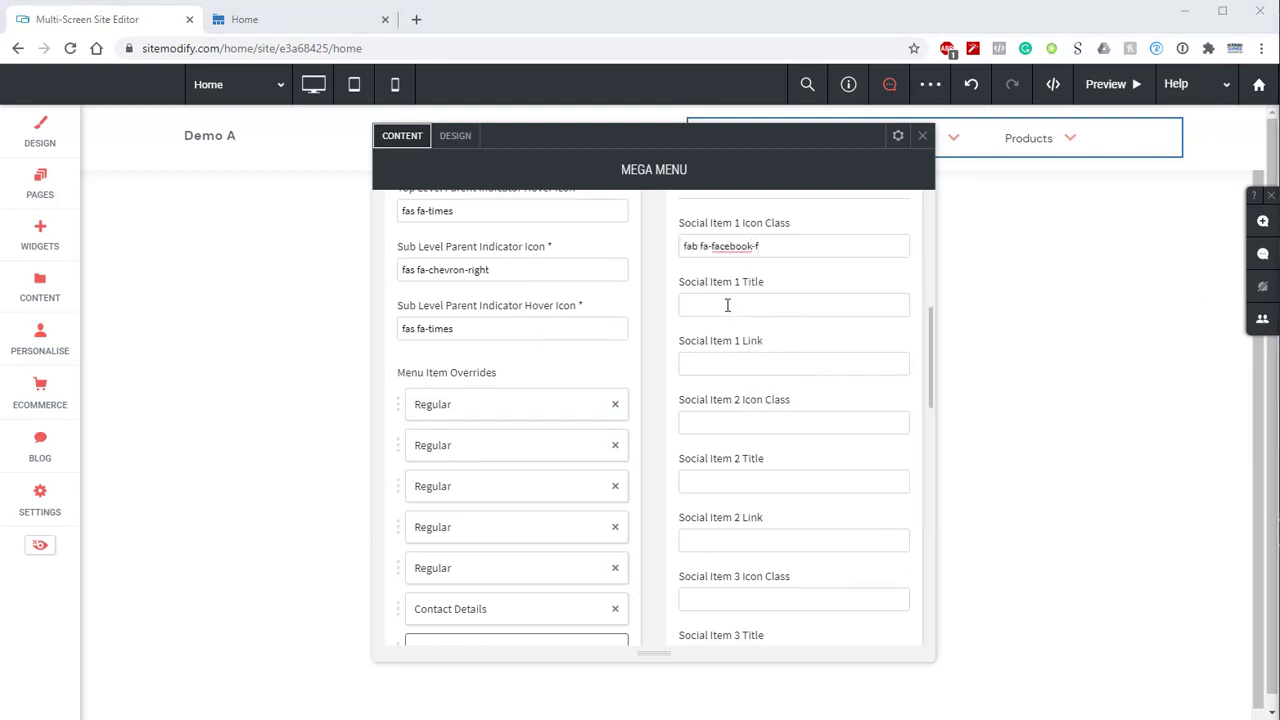
pyautogui.click(717, 366)
pyautogui.rightClick(717, 366)
pyautogui.click(745, 490)
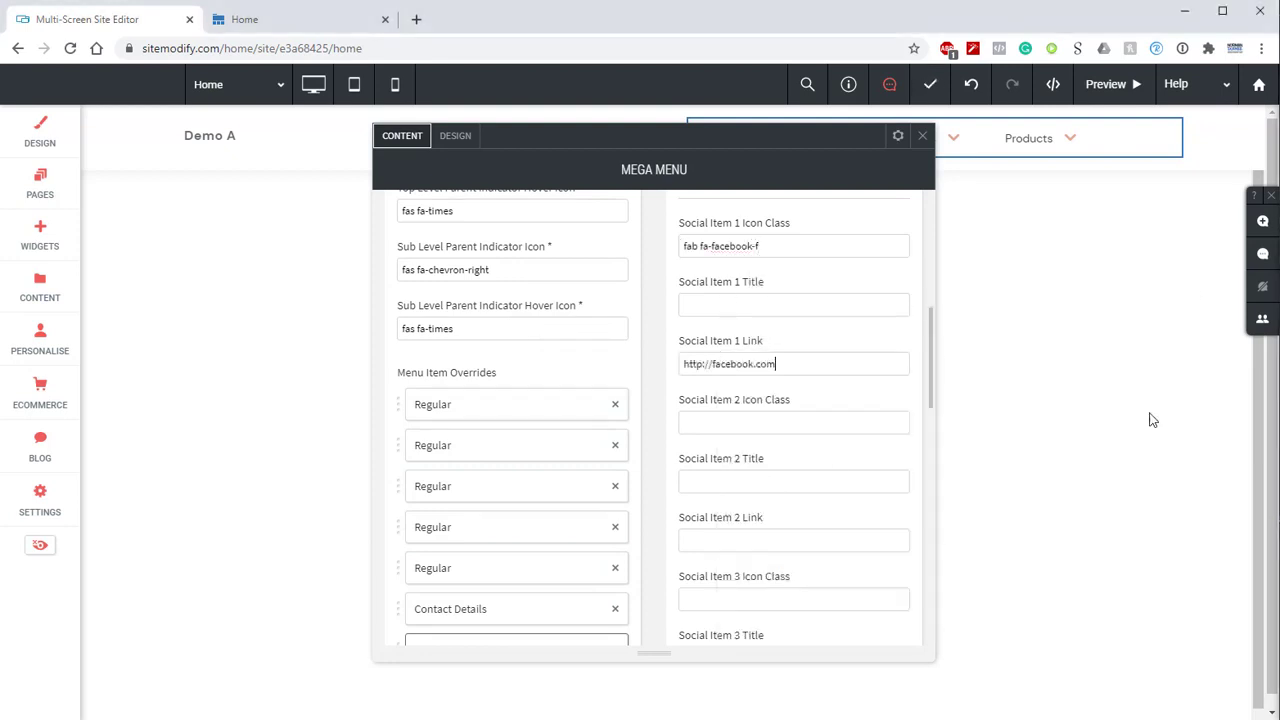
pyautogui.click(746, 423)
pyautogui.rightClick(746, 423)
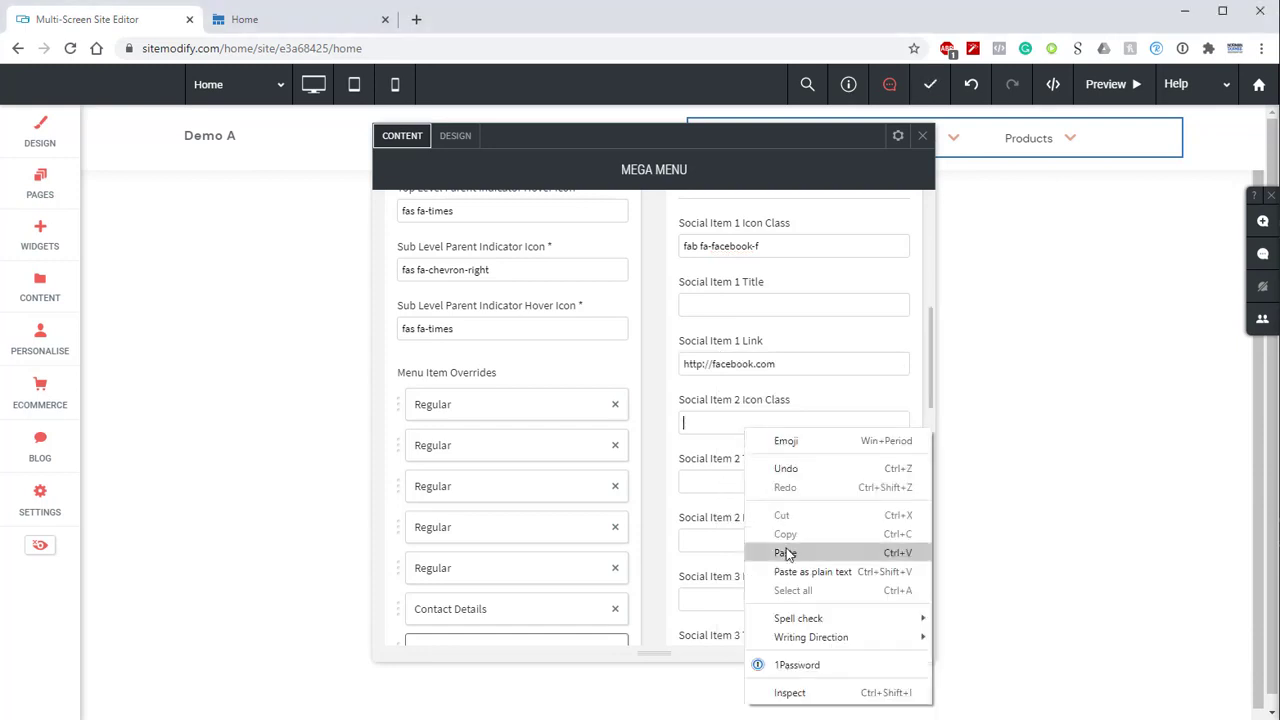
pyautogui.click(788, 550)
pyautogui.click(738, 536)
pyautogui.rightClick(738, 536)
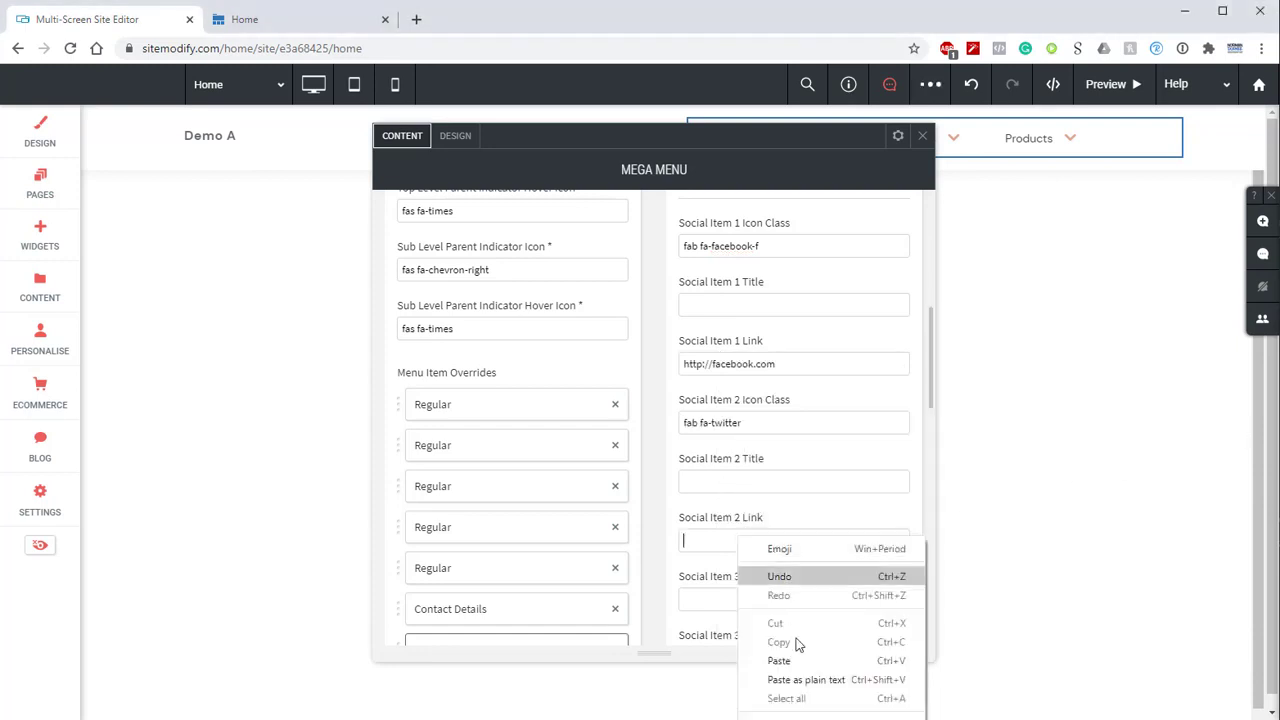
pyautogui.click(797, 660)
pyautogui.scroll(-2, 805, 446)
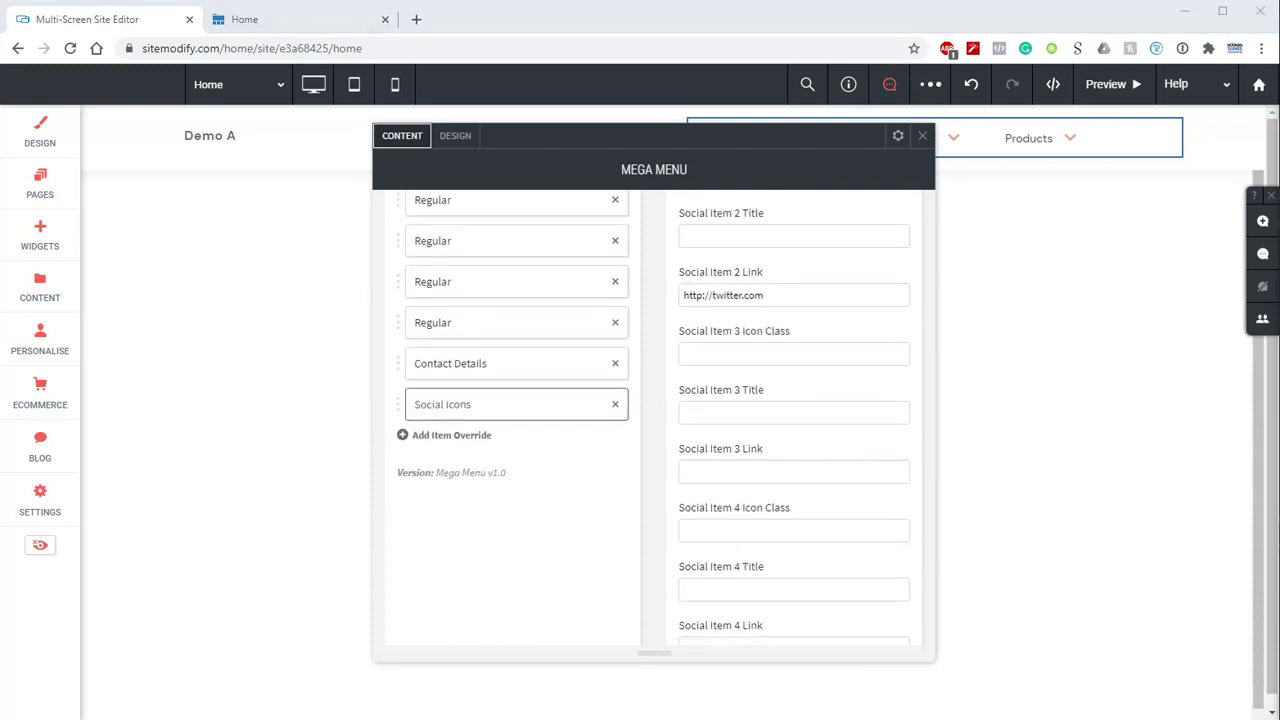
pyautogui.click(717, 525)
pyautogui.rightClick(717, 525)
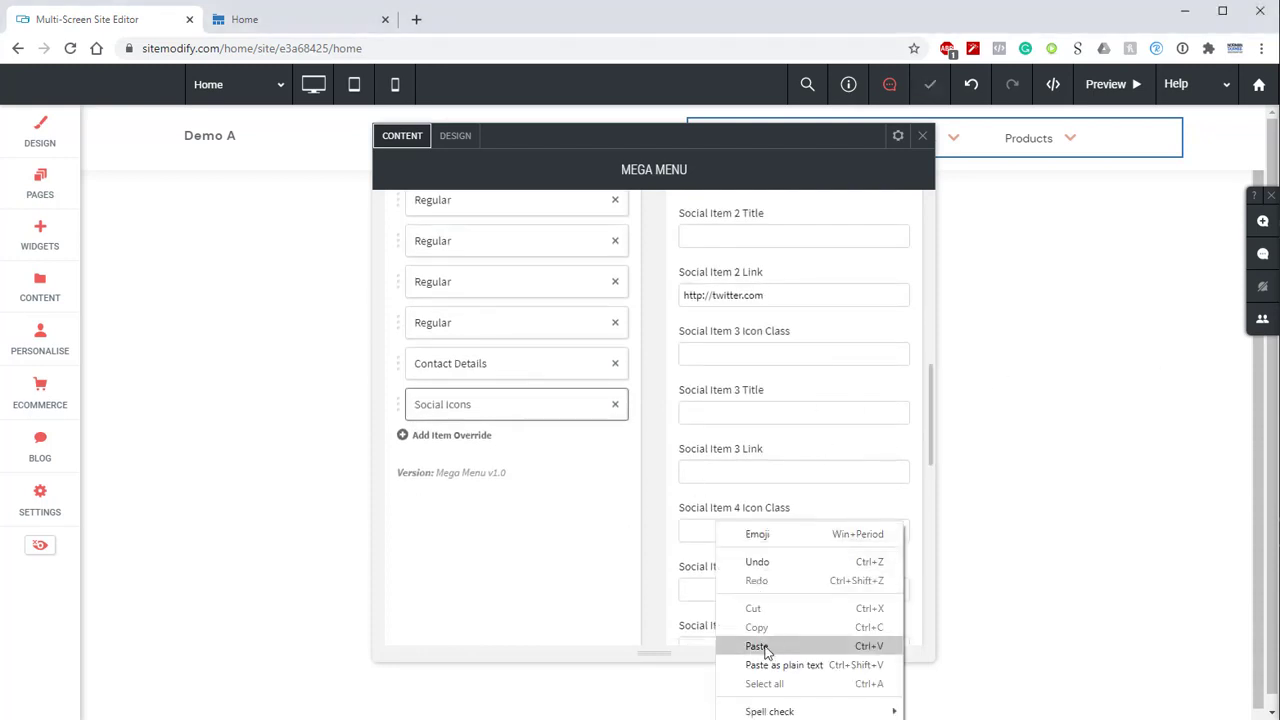
pyautogui.click(762, 646)
pyautogui.scroll(-2, 769, 597)
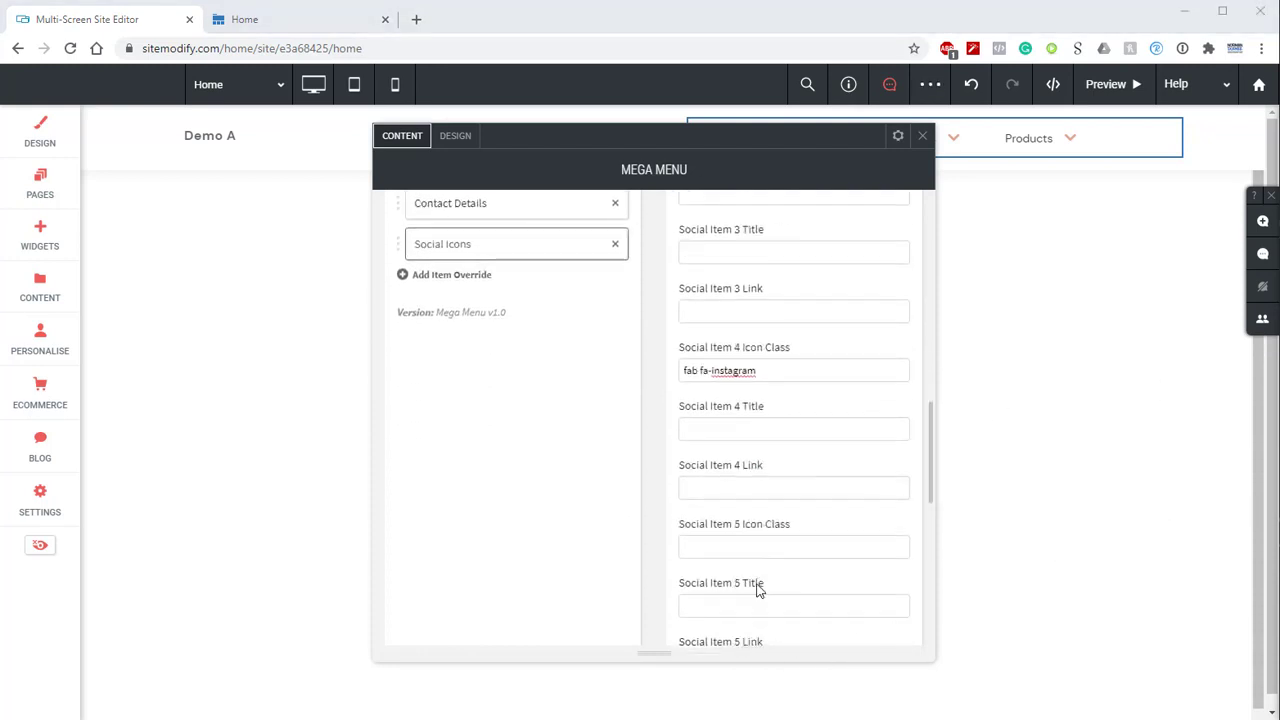
pyautogui.scroll(1, 757, 586)
pyautogui.rightClick(723, 563)
pyautogui.moveTo(755, 477)
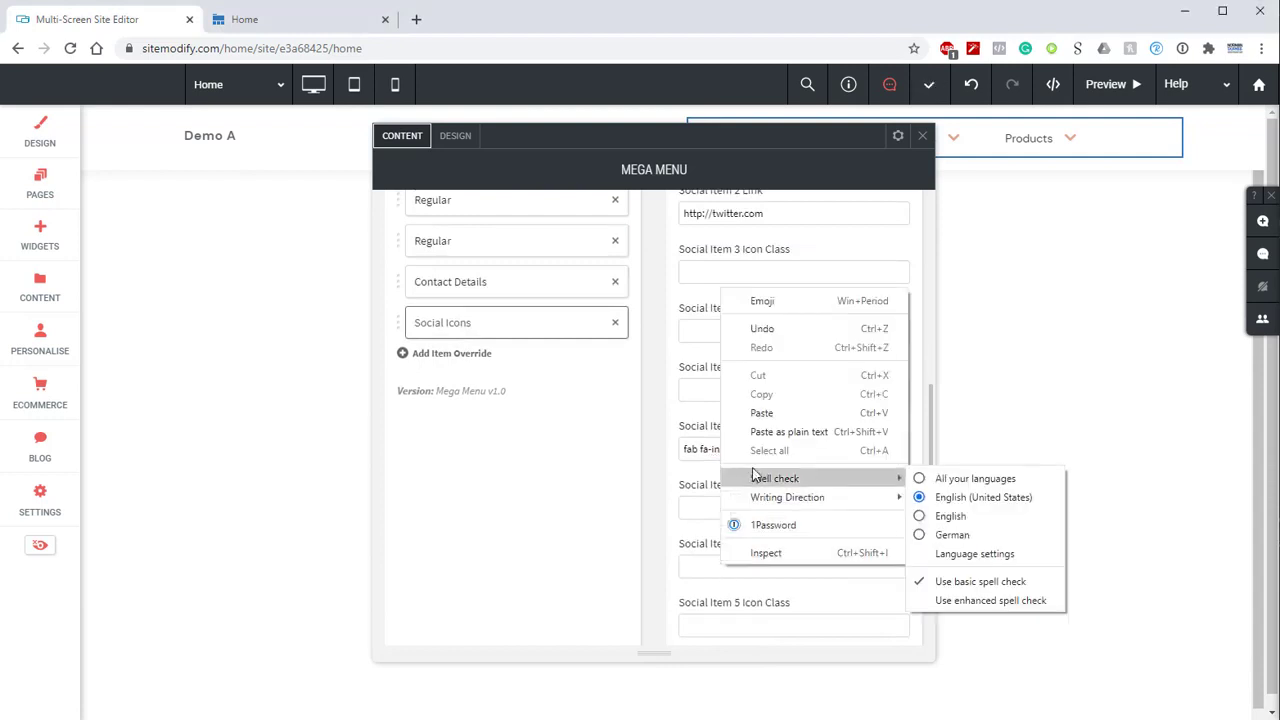
pyautogui.click(772, 412)
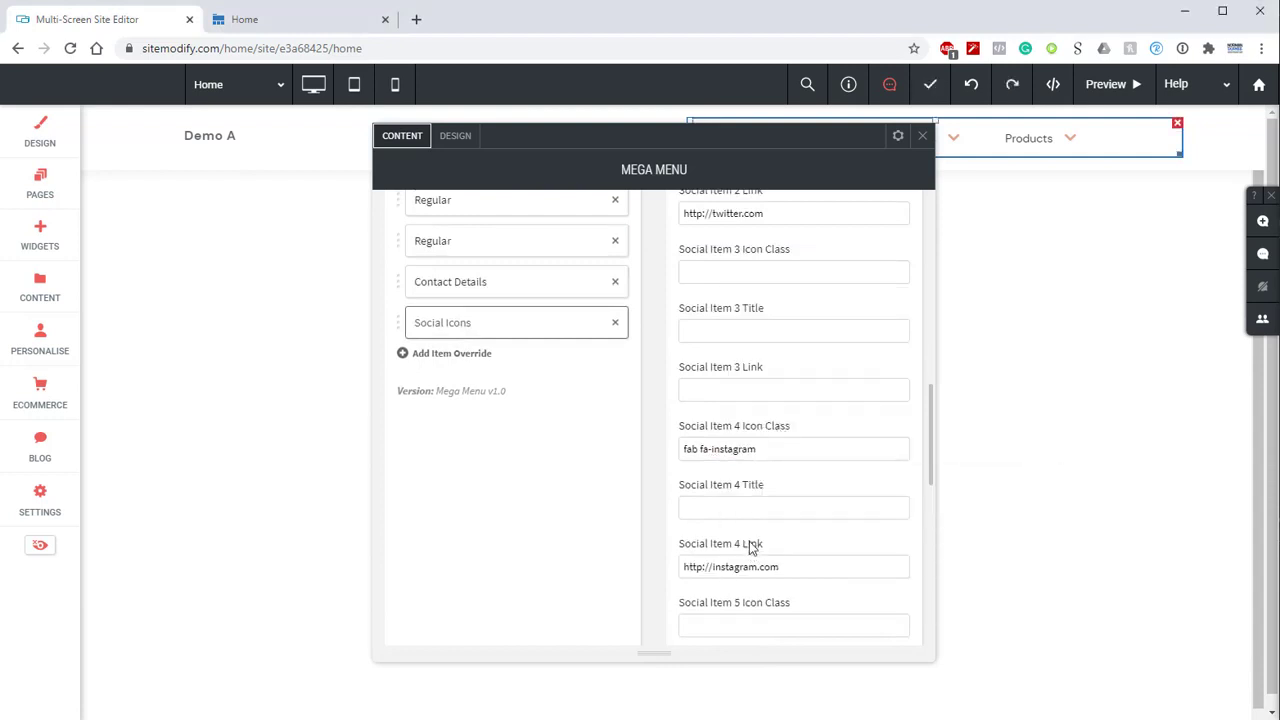
pyautogui.tripleClick(740, 447)
pyautogui.hotkey('ctrl', 'c')
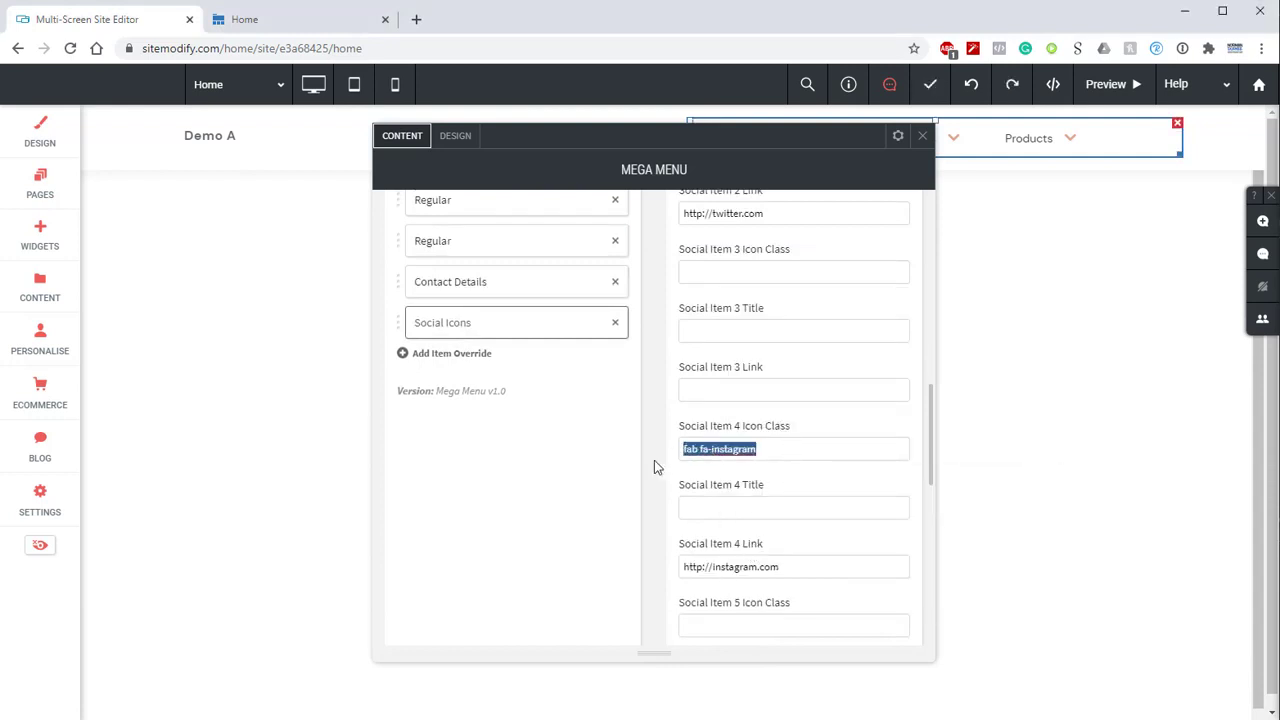
pyautogui.click(772, 264)
pyautogui.hotkey('ctrl', 'v')
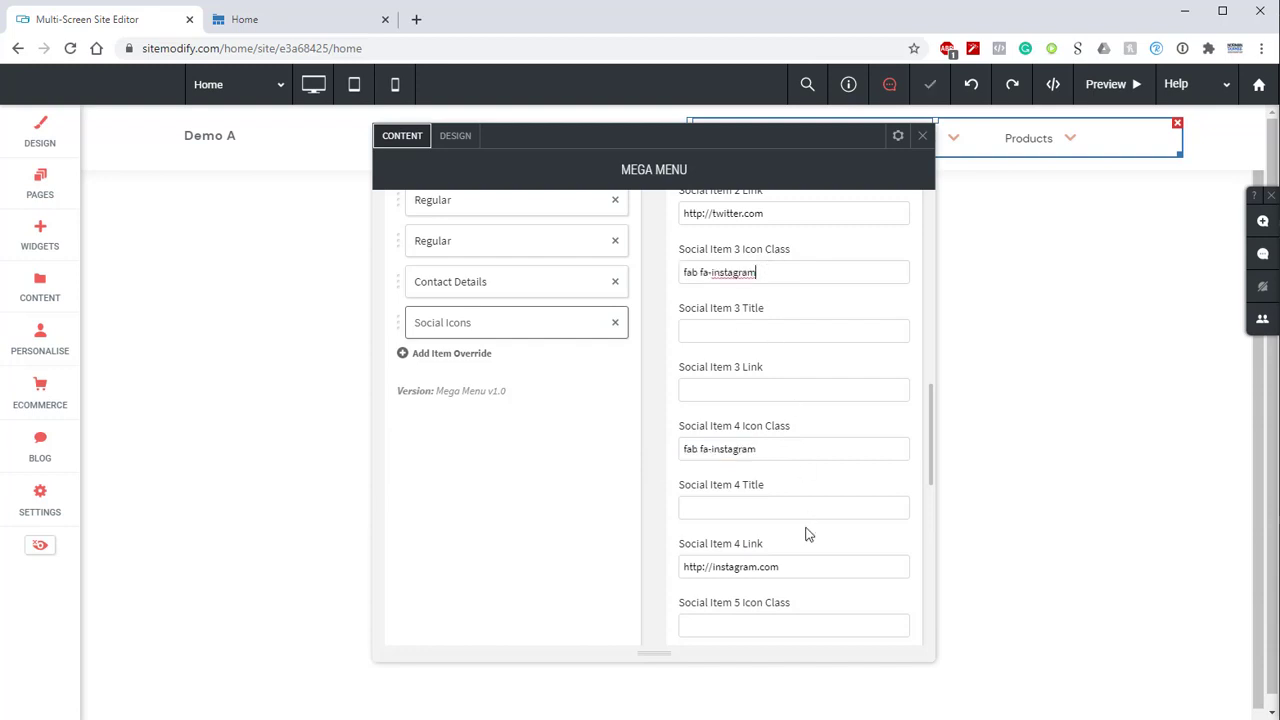
pyautogui.moveTo(800, 567); pyautogui.dragTo(702, 556)
pyautogui.hotkey('ctrl', 'c')
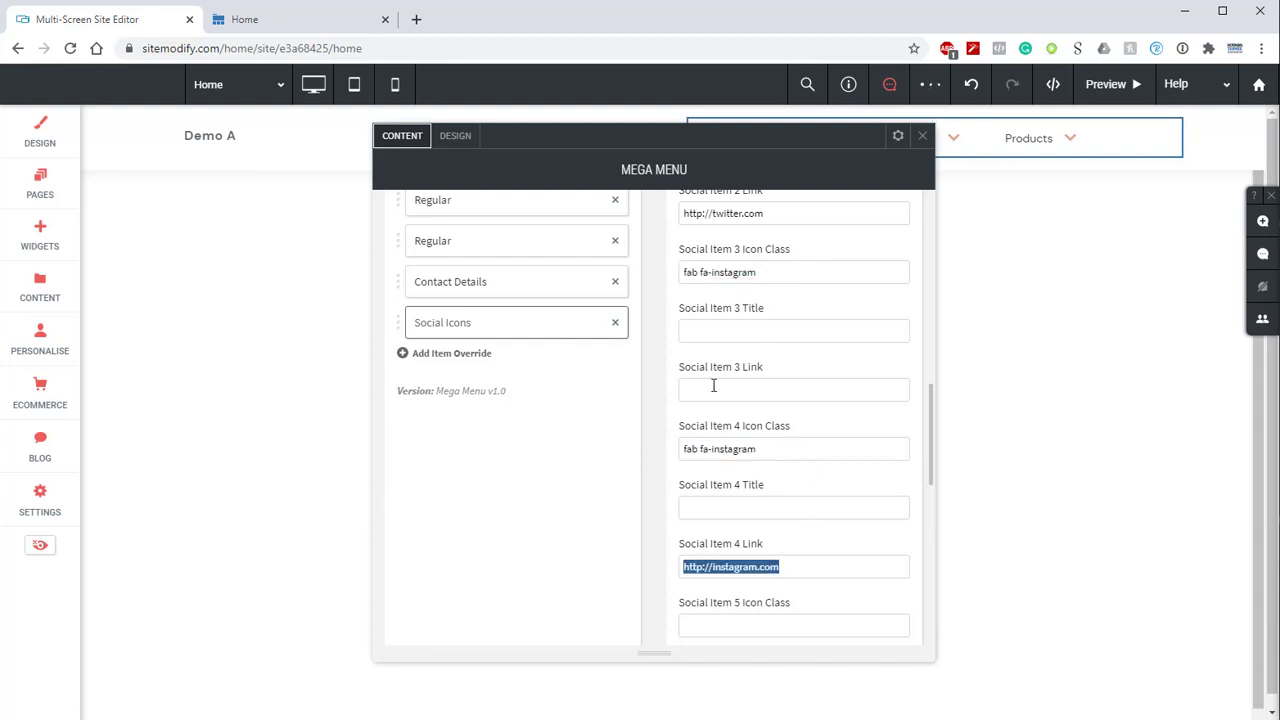
pyautogui.click(713, 385)
pyautogui.hotkey('ctrl', 'v')
# Step: Clear the icon class and link of Social Item 4
pyautogui.tripleClick(798, 447)
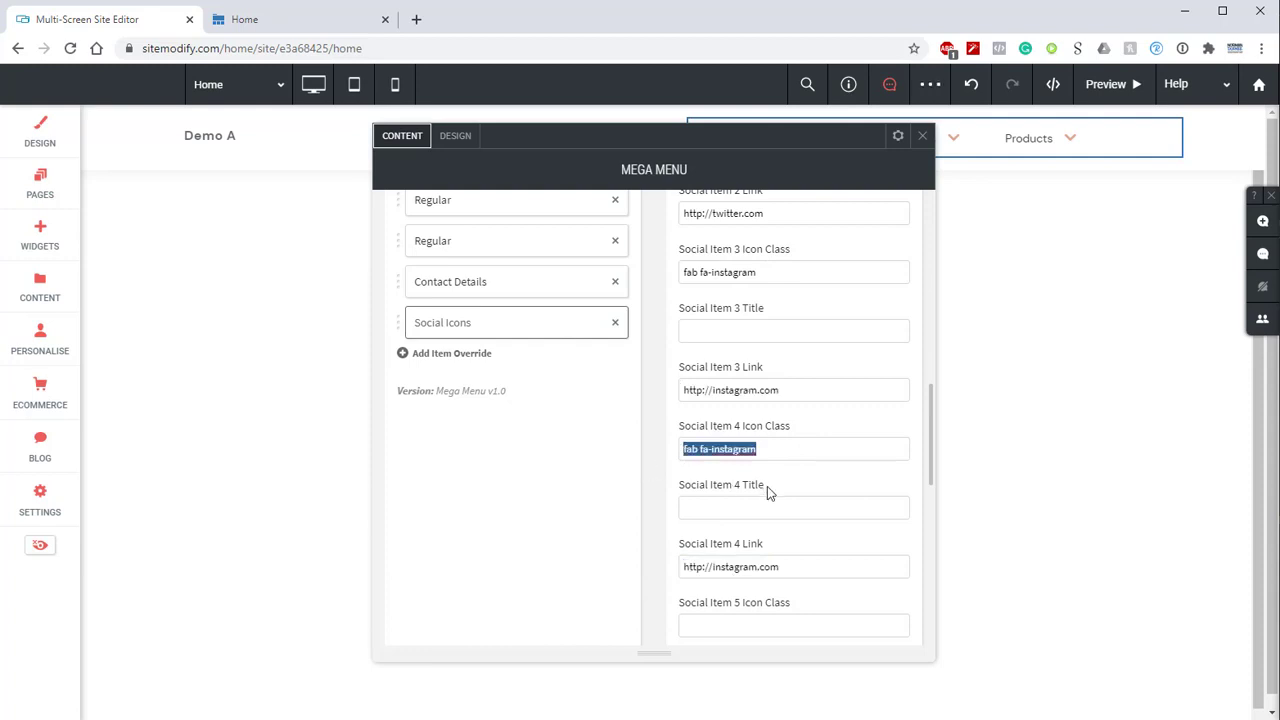
pyautogui.press('Delete')
pyautogui.moveTo(800, 566); pyautogui.dragTo(578, 589)
pyautogui.press('Delete')
pyautogui.hotkey('ctrl', 'v')
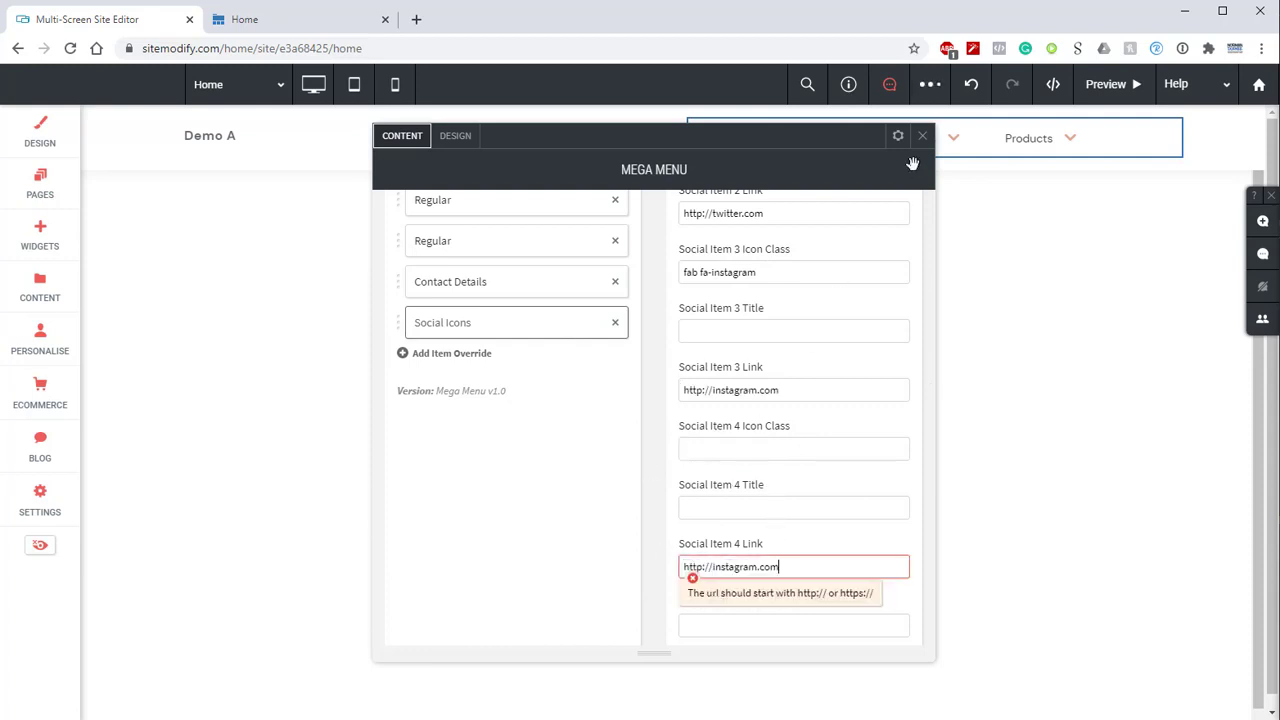
pyautogui.moveTo(782, 568); pyautogui.dragTo(615, 581)
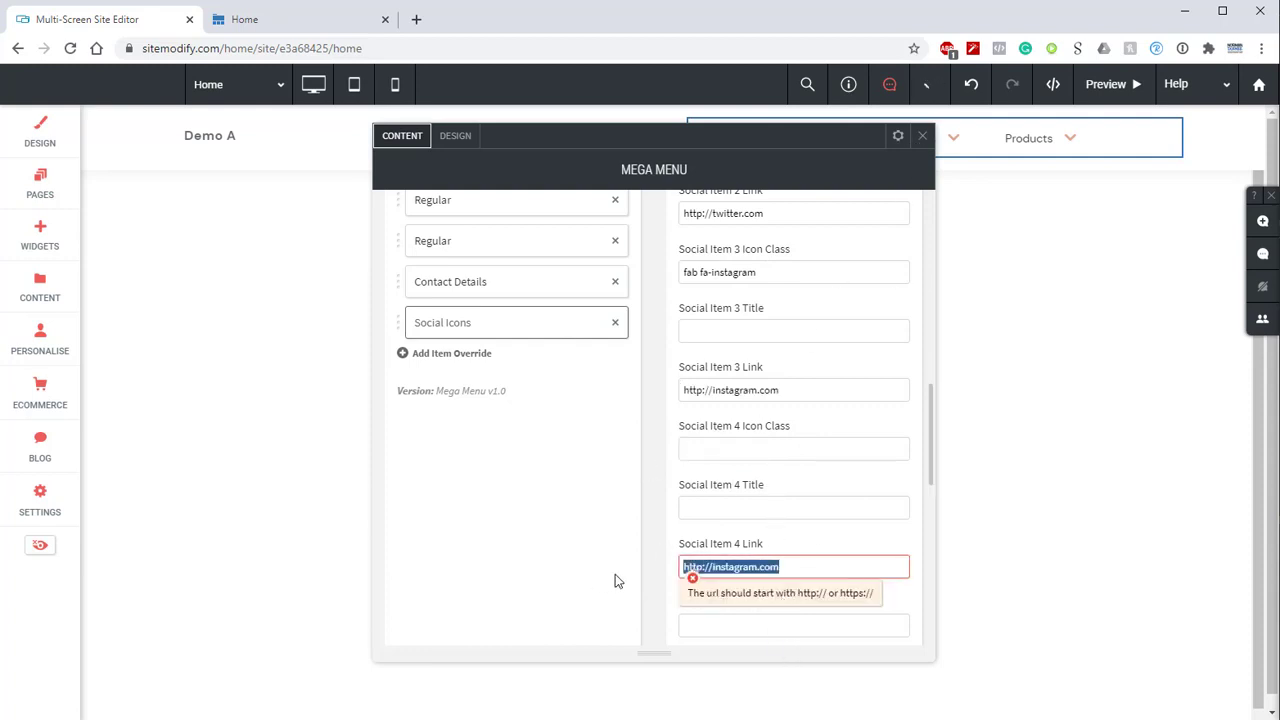
pyautogui.press('Delete')
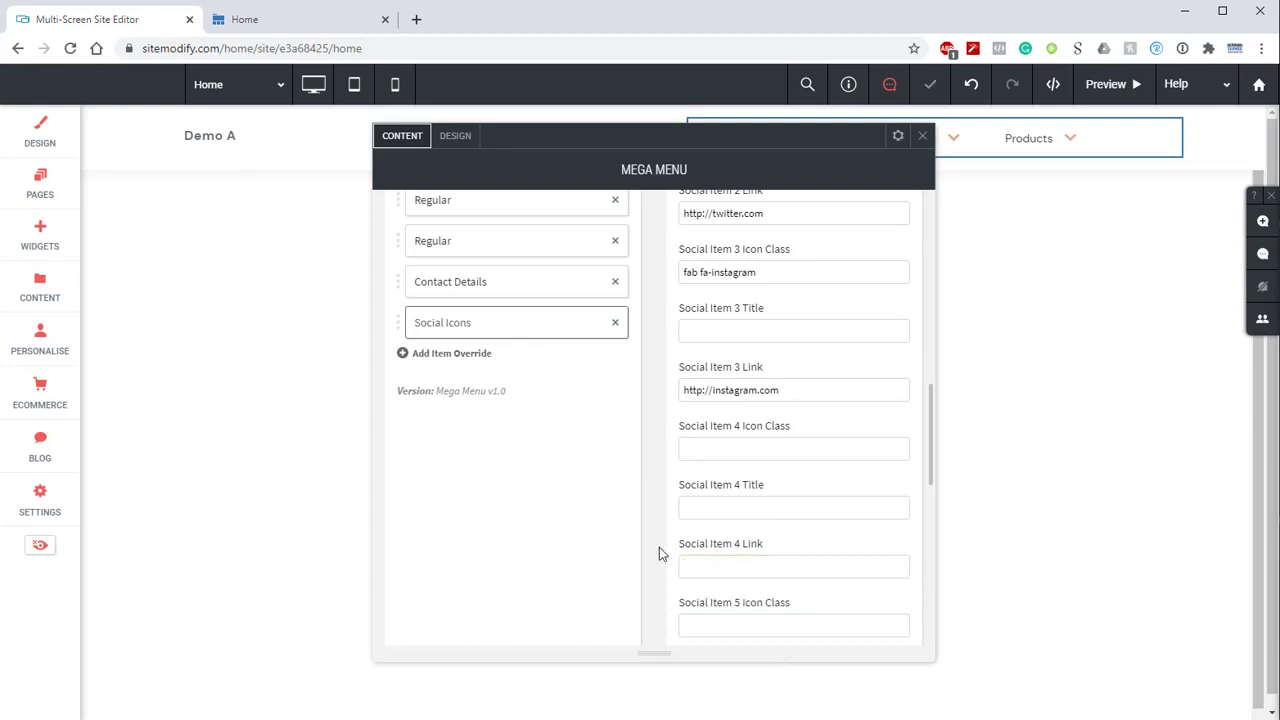
# Step: Close the Mega Menu settings and open the site in preview mode
pyautogui.click(922, 136)
pyautogui.click(1127, 95)
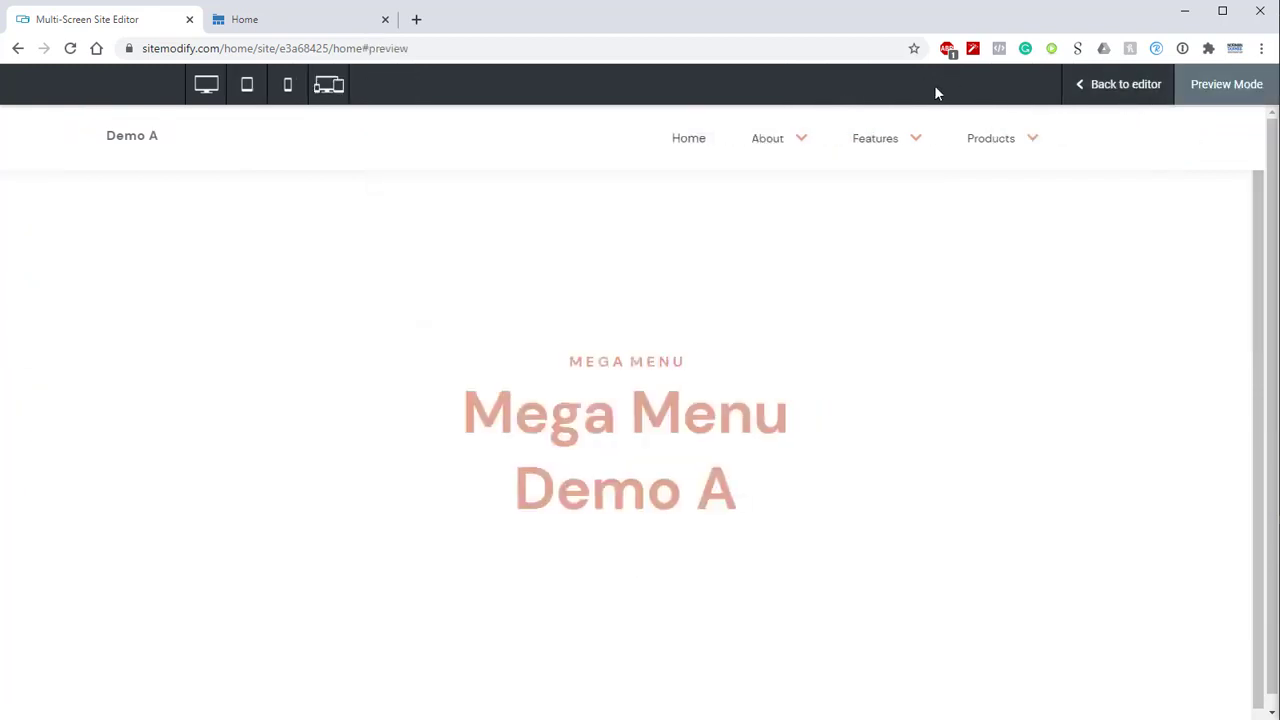
# Step: Check the About dropdown in the preview, return to the editor and open the header Mega Menu's settings
pyautogui.click(780, 148)
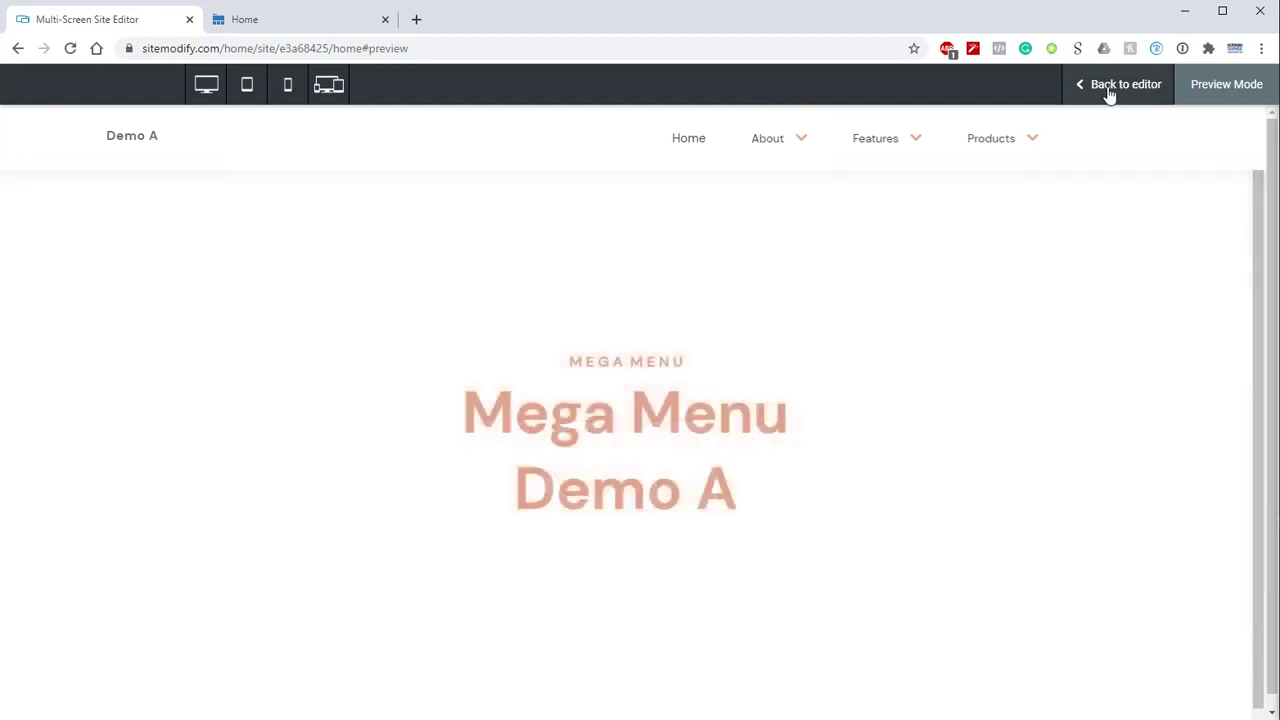
pyautogui.click(1108, 90)
pyautogui.click(720, 155)
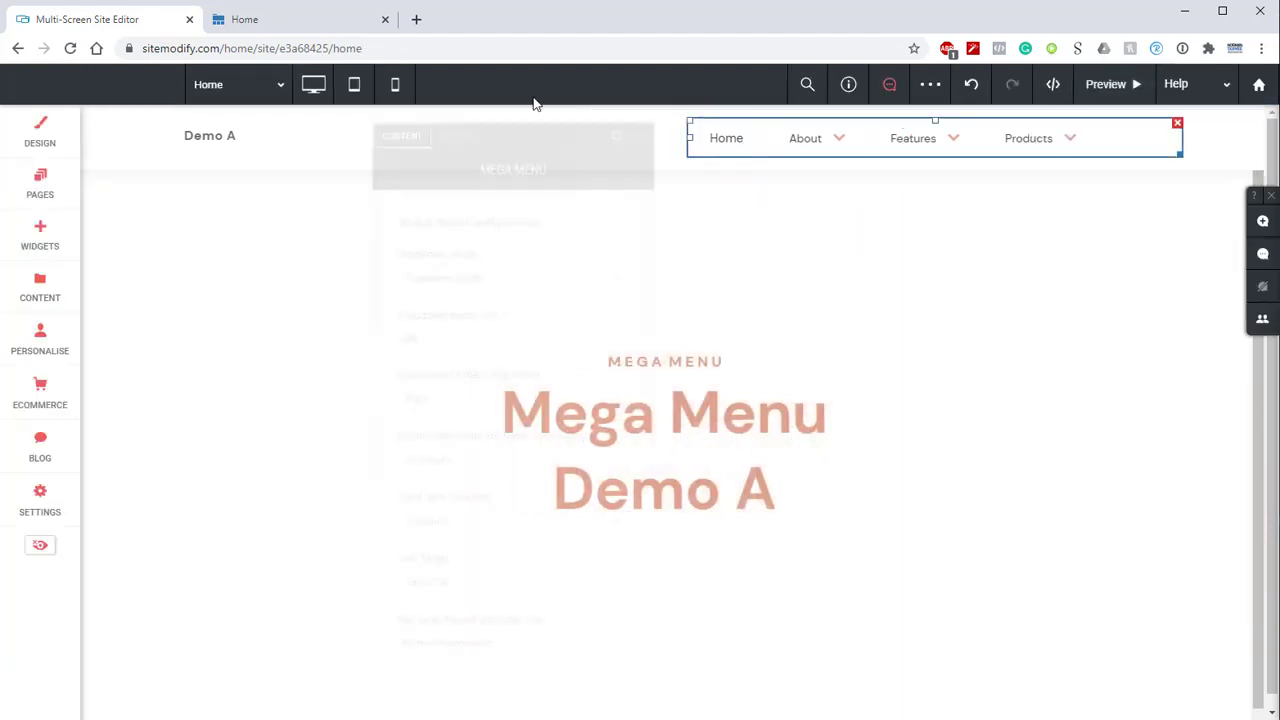
# Step: Set the Item Icon Color of the Mega Menu's Dropdown Social Item Type to white
pyautogui.click(470, 142)
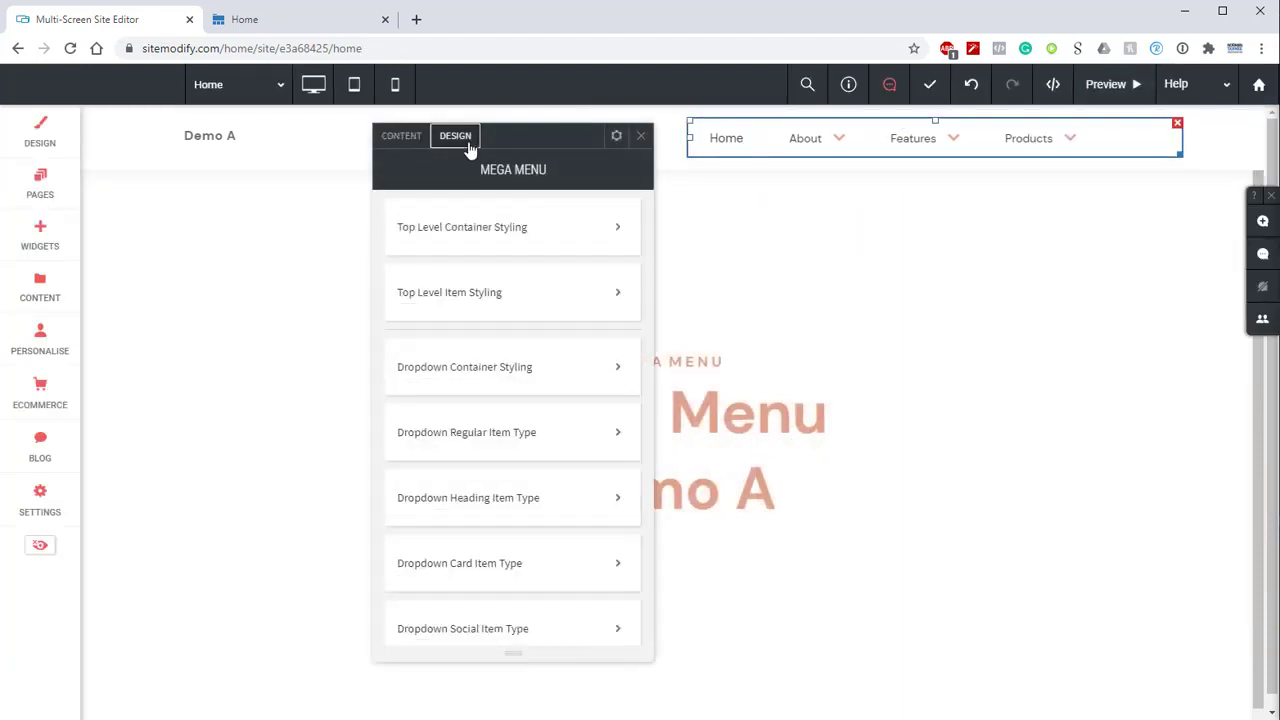
pyautogui.scroll(-2, 537, 540)
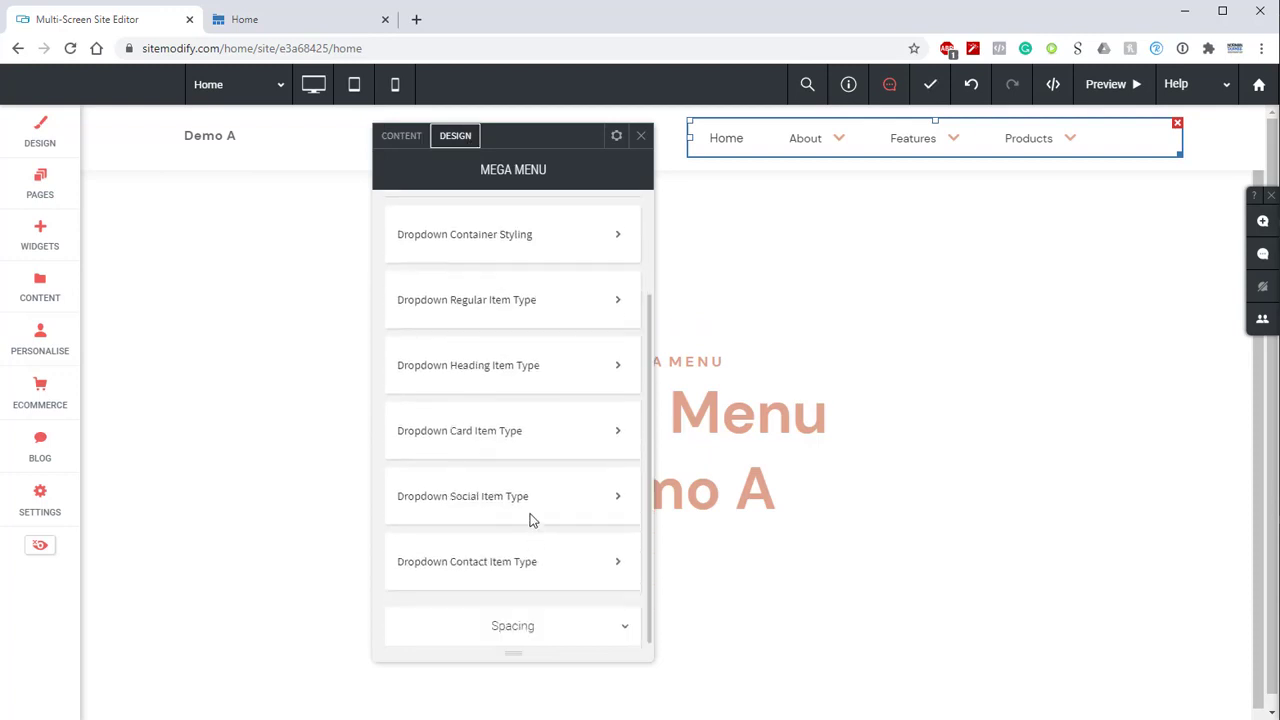
pyautogui.click(540, 500)
pyautogui.scroll(-4, 790, 477)
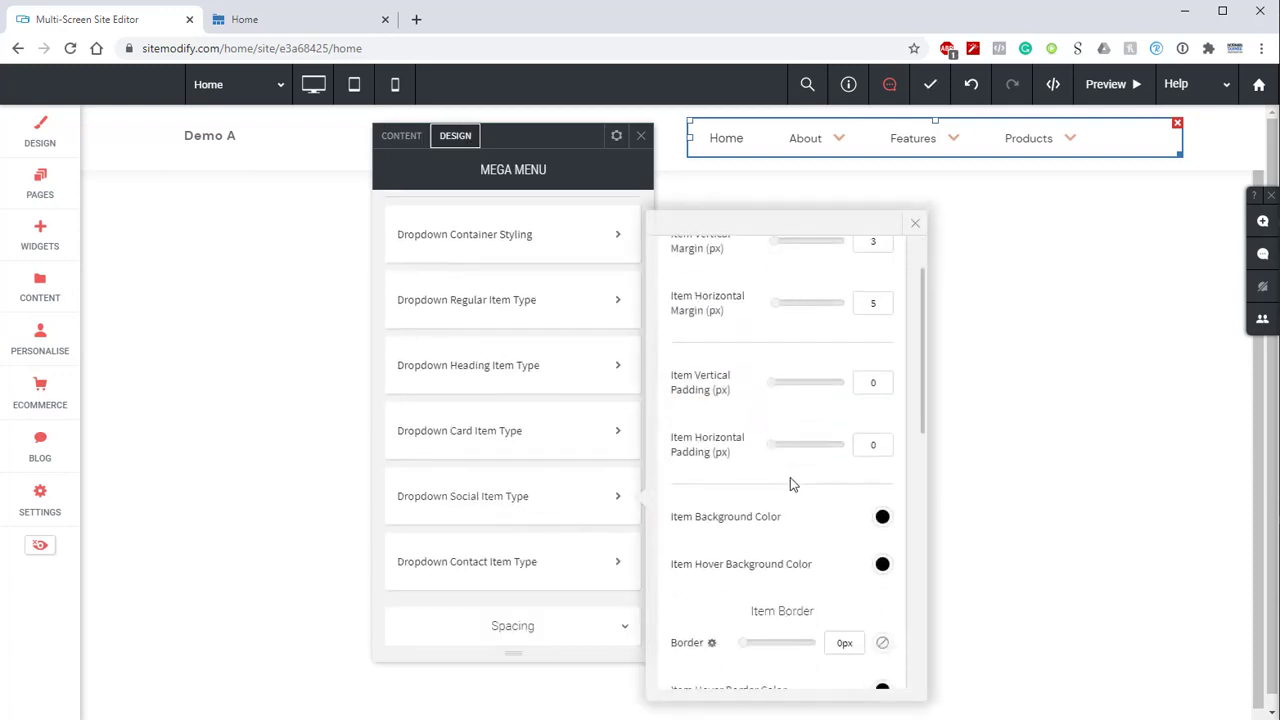
pyautogui.scroll(-2, 844, 396)
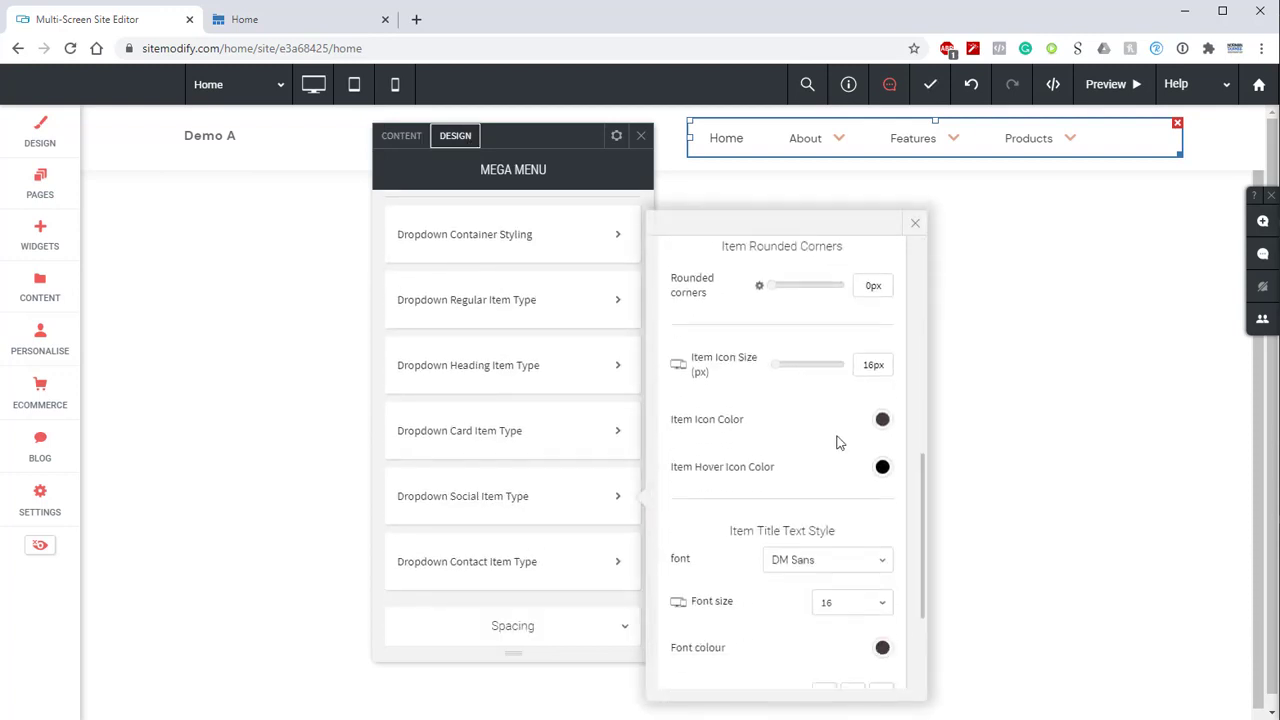
pyautogui.click(881, 418)
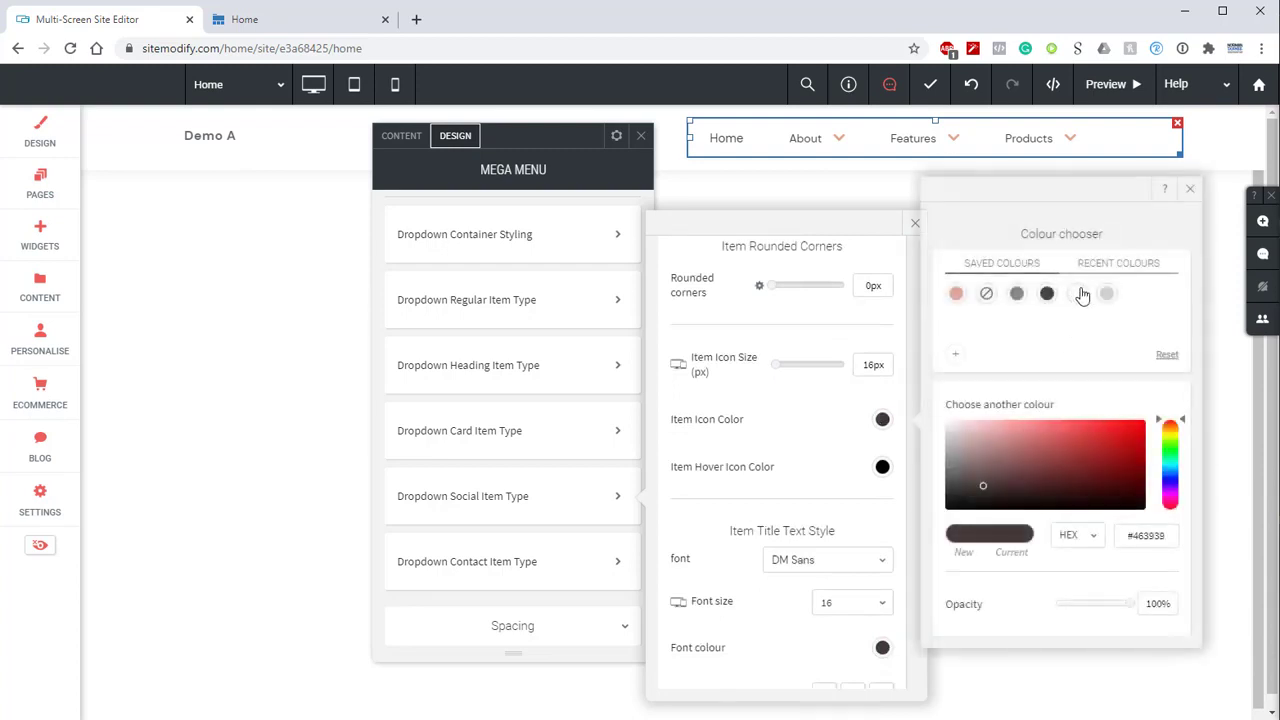
pyautogui.click(1077, 293)
pyautogui.click(1189, 189)
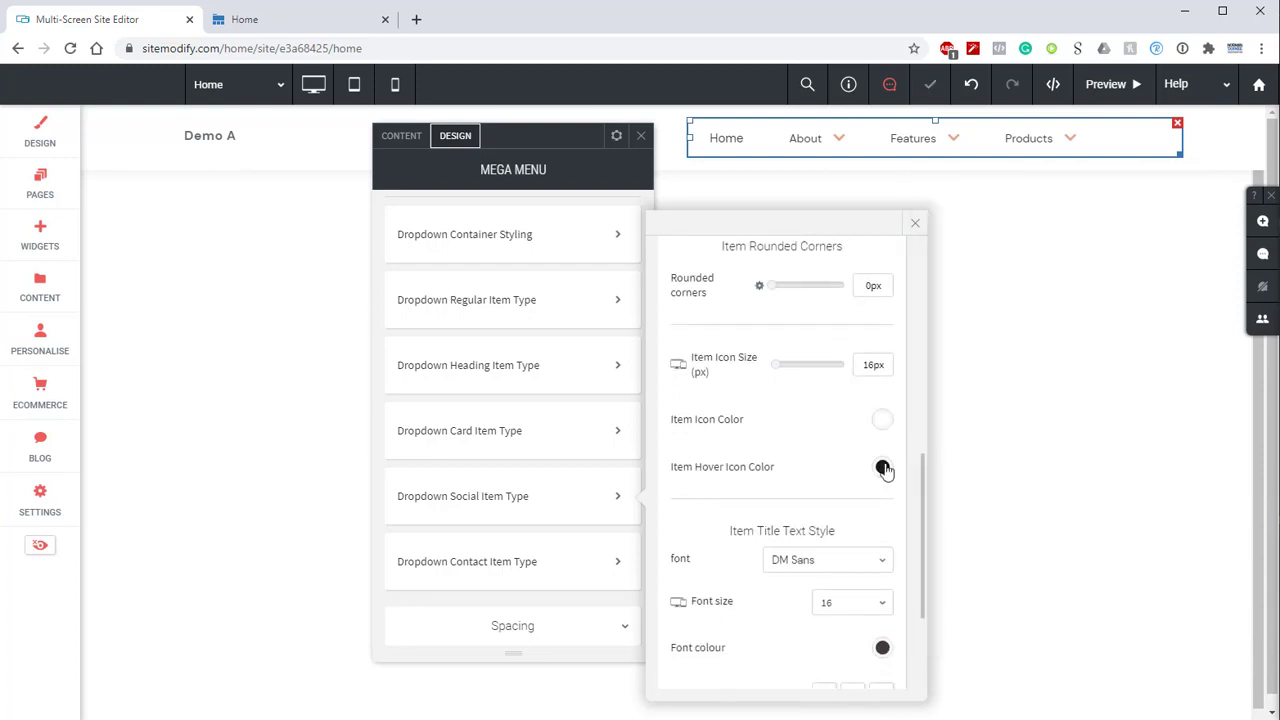
# Step: Set the Item Hover Icon Color of the social item type to white (#ffffff)
pyautogui.click(881, 467)
pyautogui.click(1077, 341)
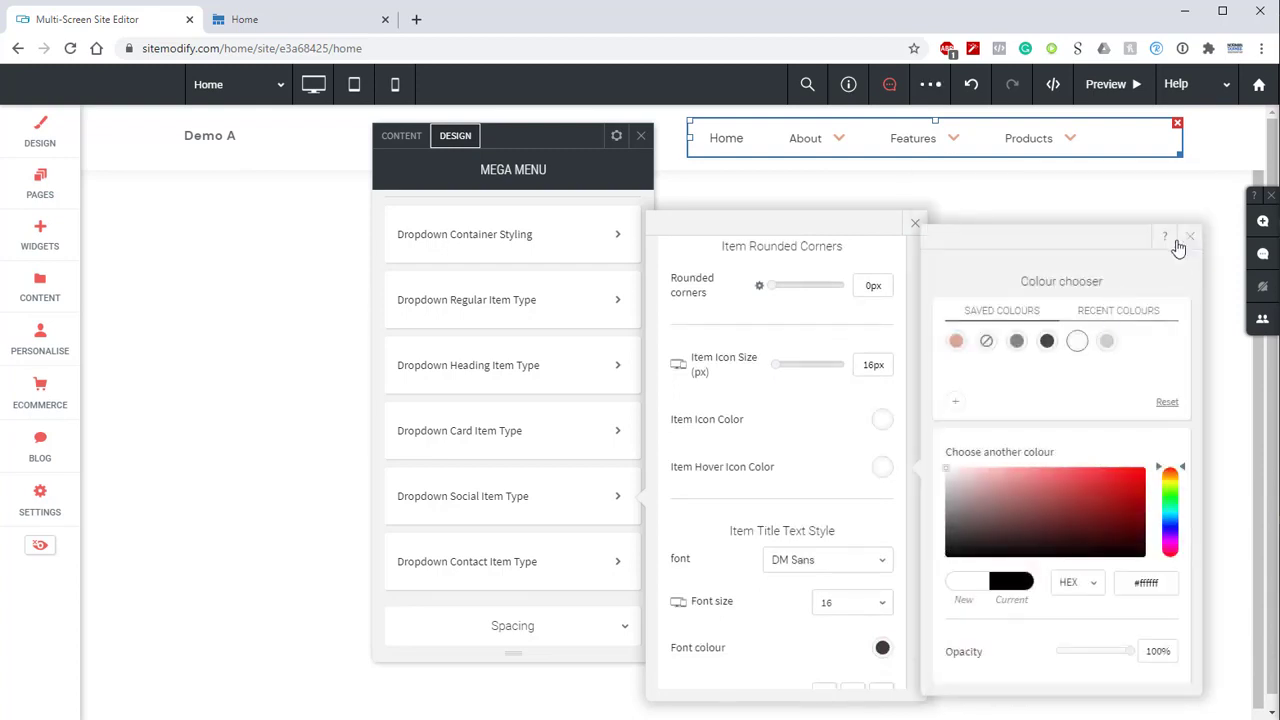
pyautogui.click(1189, 238)
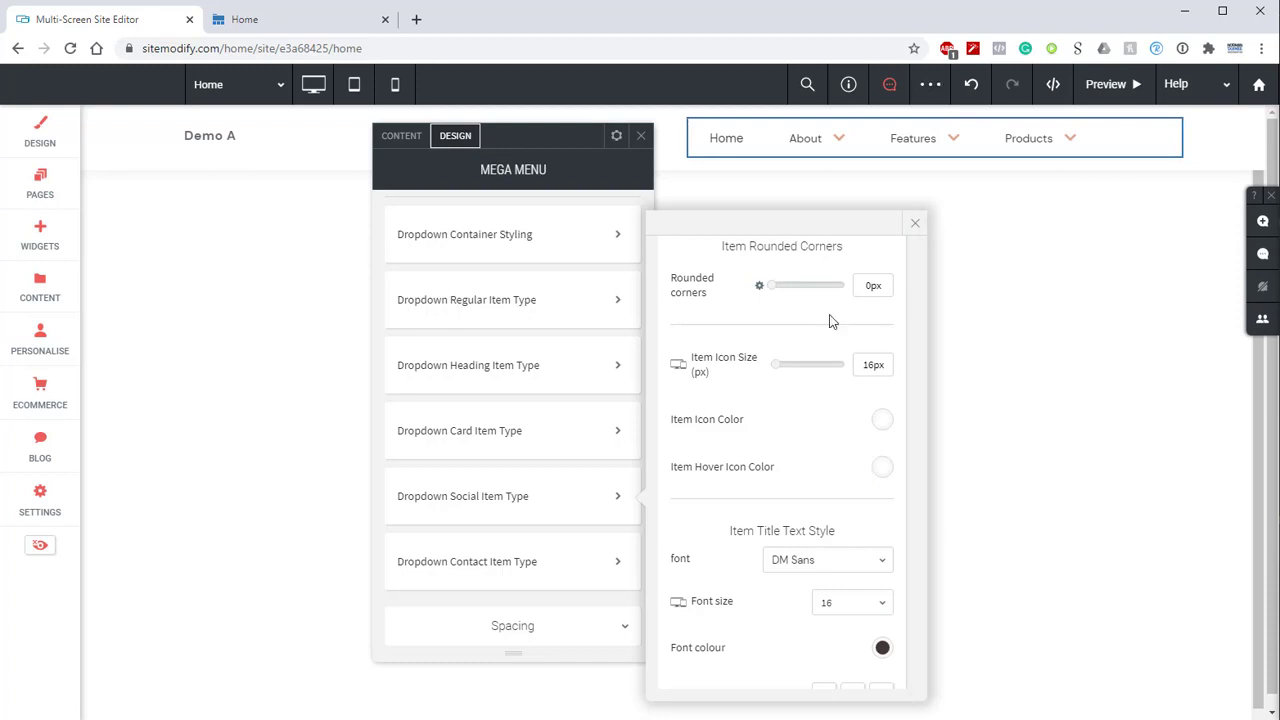
# Step: Set the Title Text Style font colour of the Dropdown Contact Item Type to white (#ffffff)
pyautogui.click(536, 566)
pyautogui.scroll(-1, 834, 468)
pyautogui.scroll(-1, 834, 468)
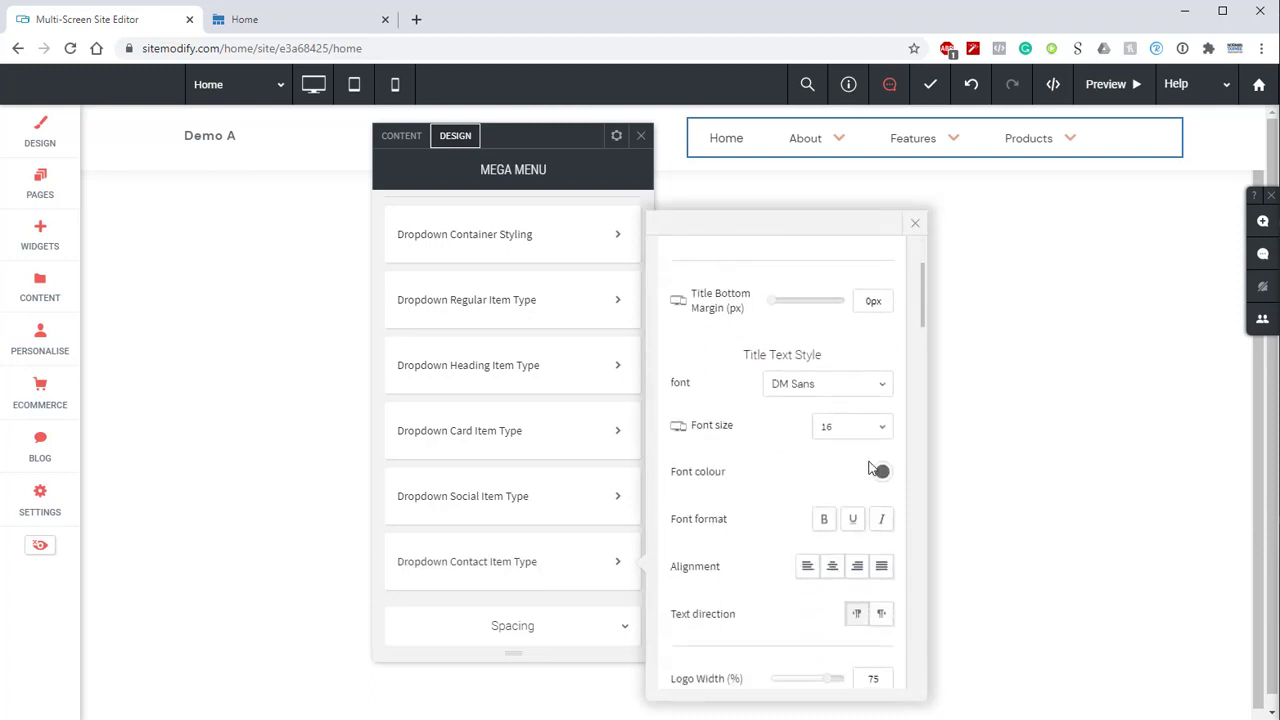
pyautogui.click(882, 471)
pyautogui.click(1086, 350)
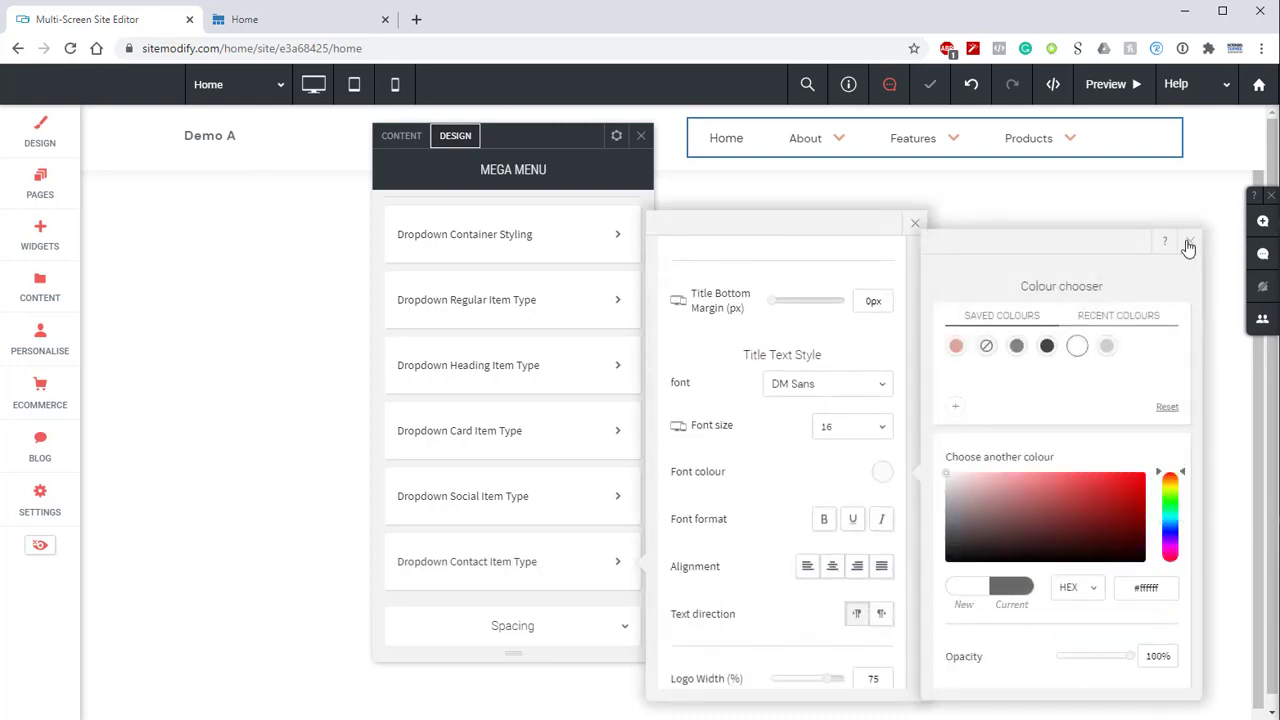
pyautogui.click(1189, 241)
# Step: Set the font colour of the contact item's Name Text Style to white
pyautogui.scroll(-5, 803, 397)
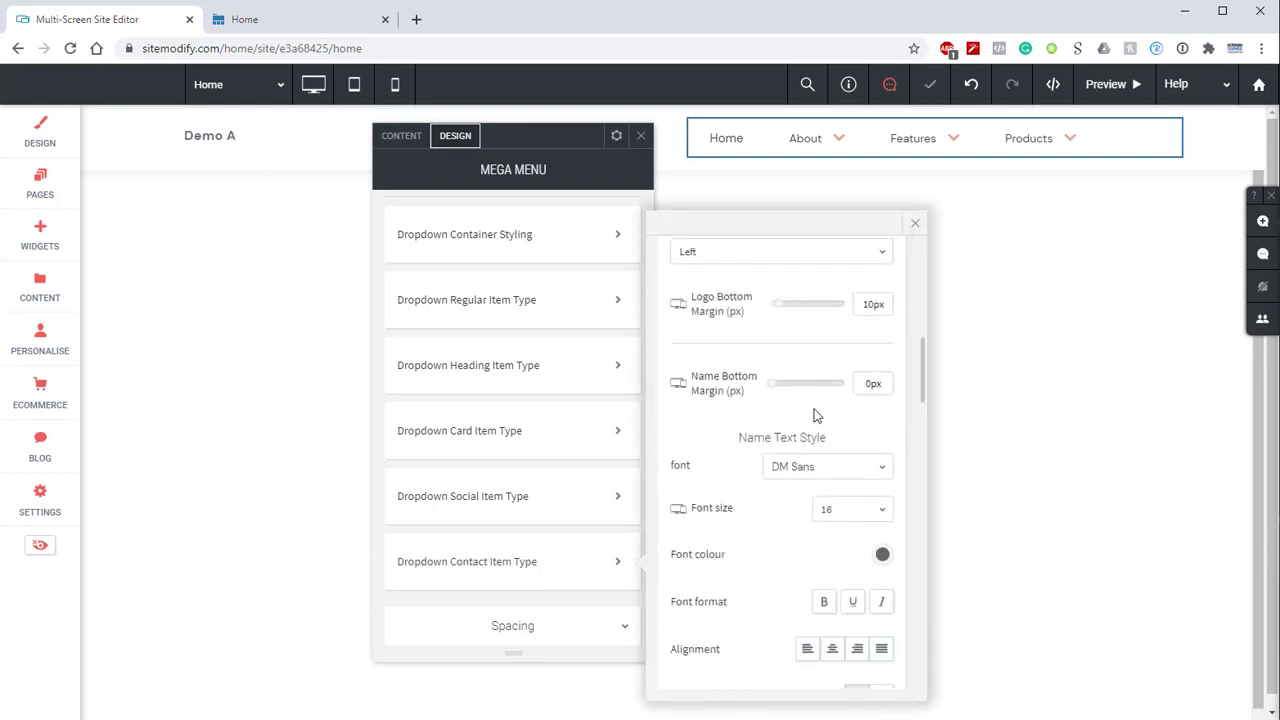
pyautogui.scroll(-1, 815, 415)
pyautogui.click(882, 472)
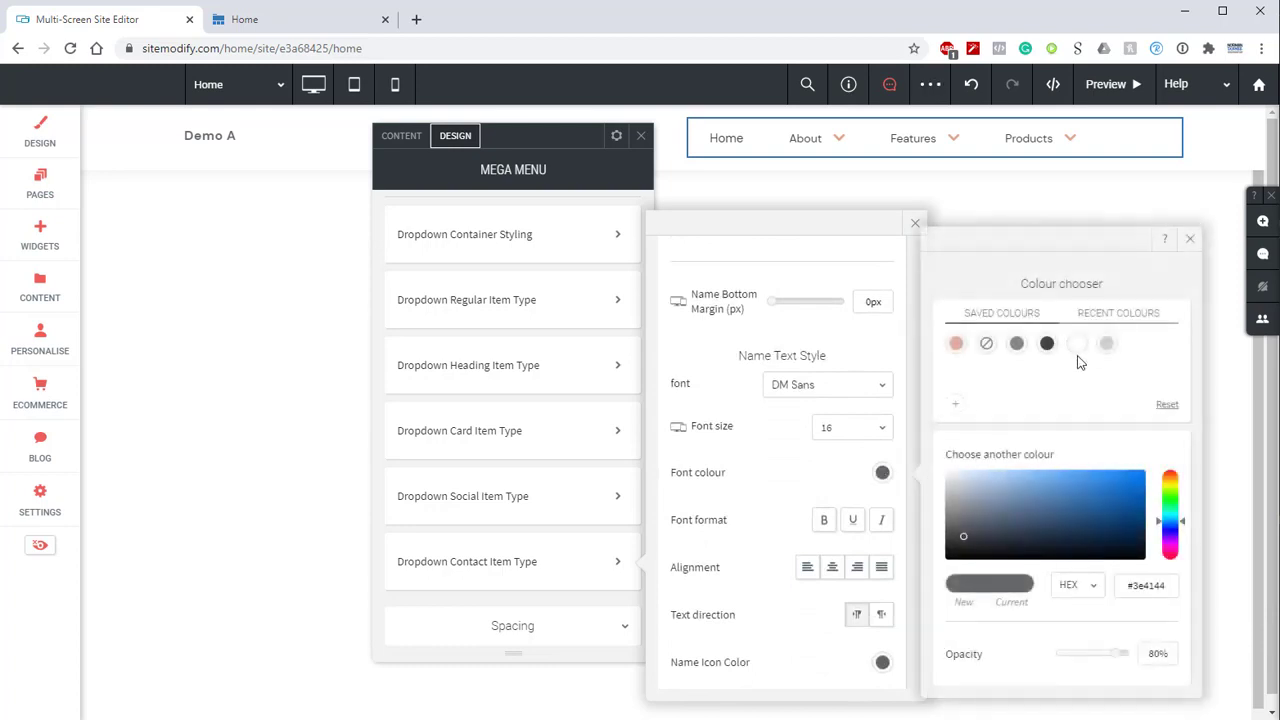
pyautogui.click(1077, 344)
pyautogui.click(1190, 240)
# Step: Set the font colour of the contact item's Address Text Style to white (#ffffff)
pyautogui.scroll(-2, 854, 374)
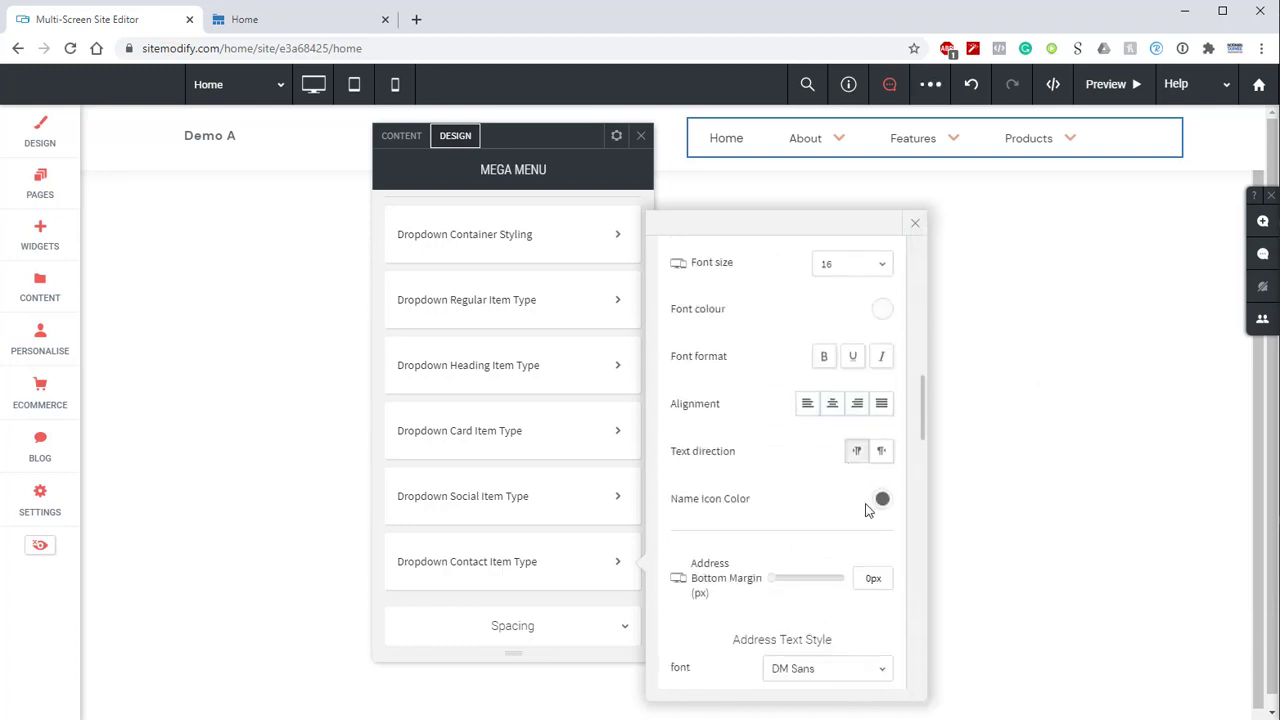
pyautogui.scroll(-2, 870, 505)
pyautogui.scroll(-1, 880, 345)
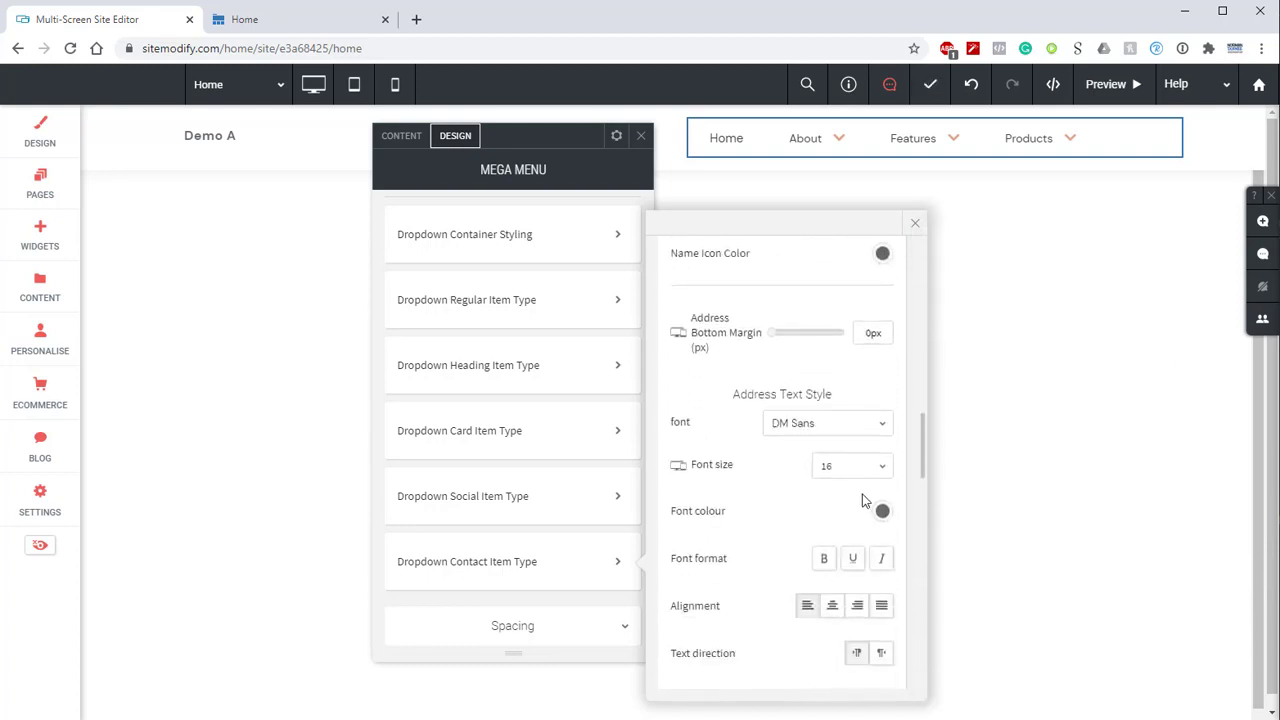
pyautogui.click(882, 511)
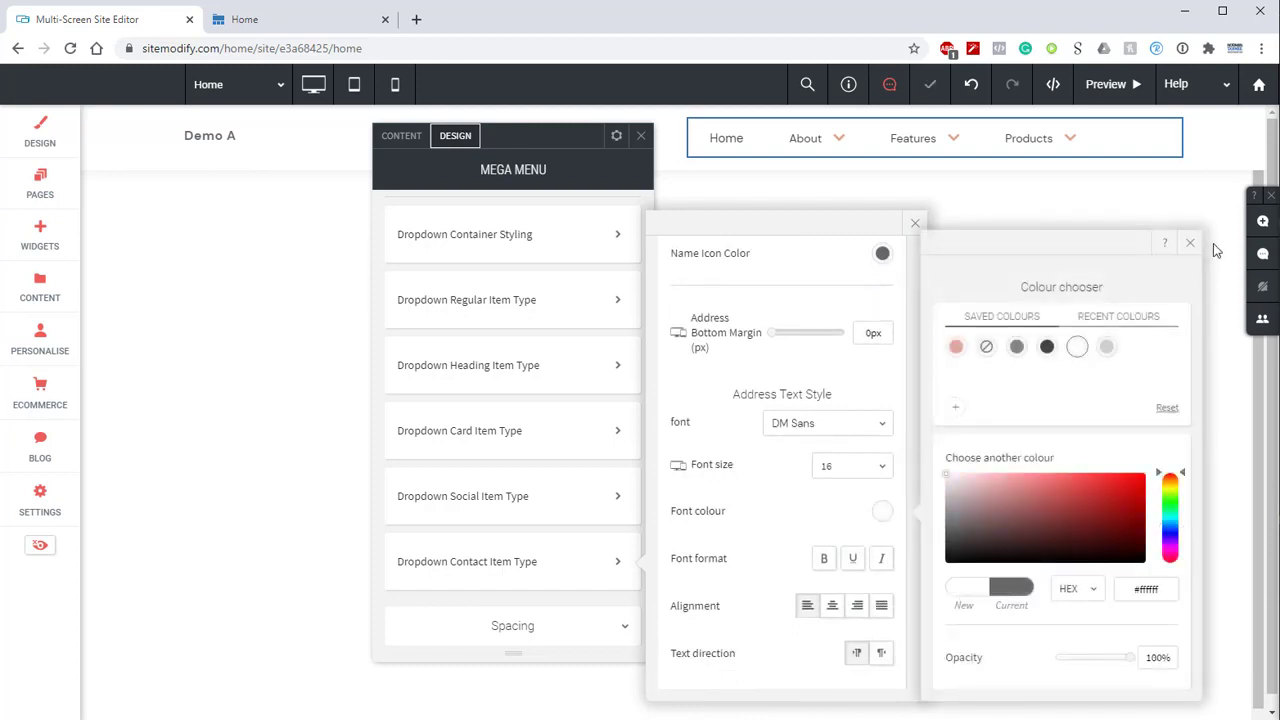
pyautogui.click(1190, 243)
# Step: Set the font colour of the contact item's Phone Text Style to white
pyautogui.scroll(-5, 857, 418)
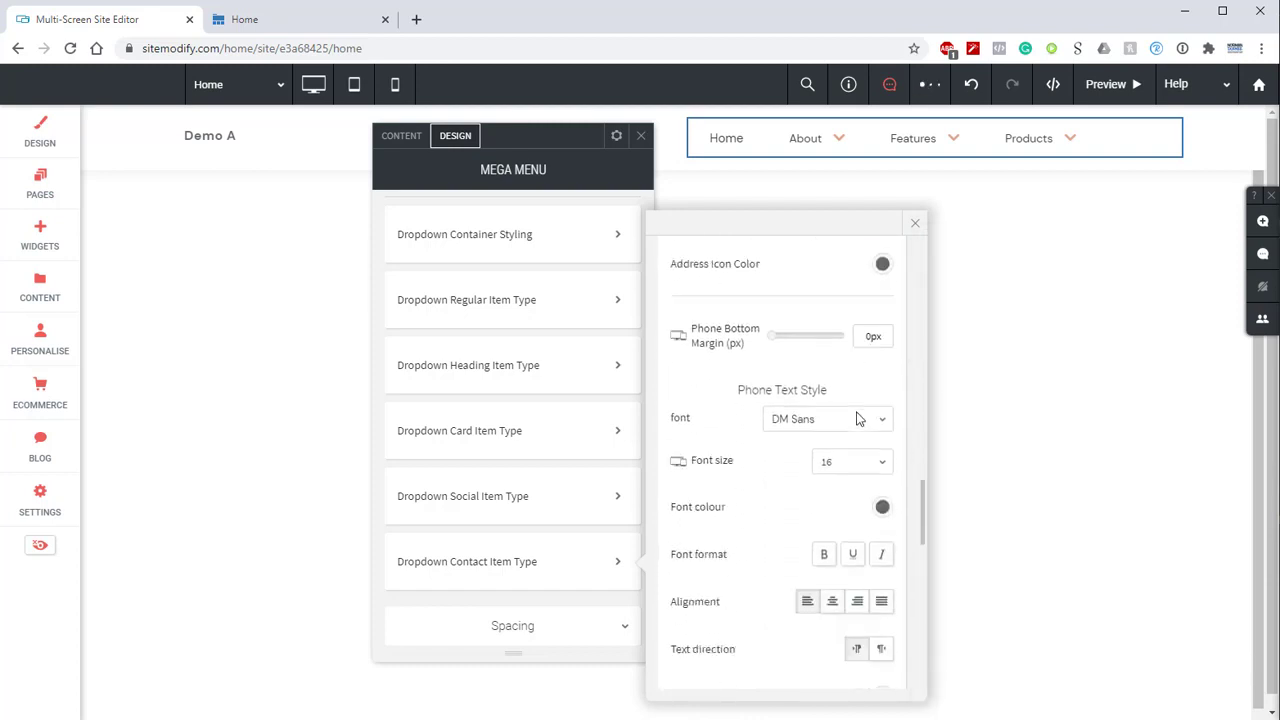
pyautogui.click(883, 452)
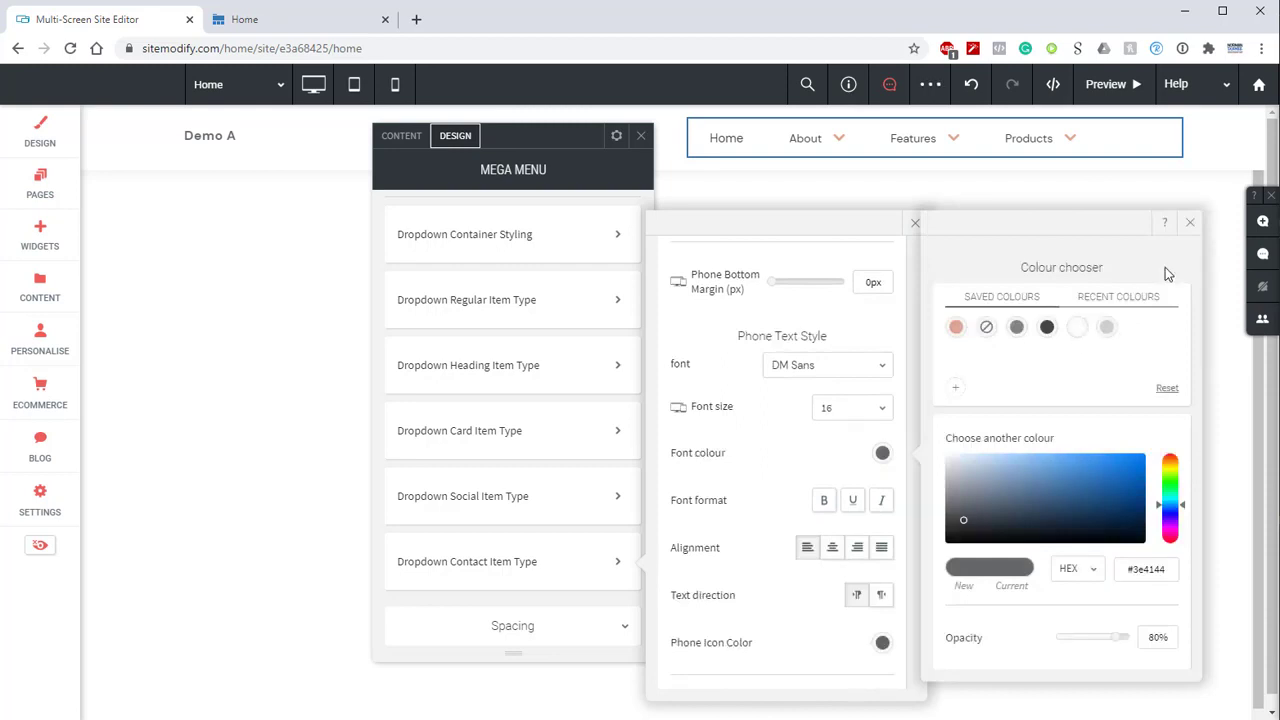
pyautogui.click(1190, 222)
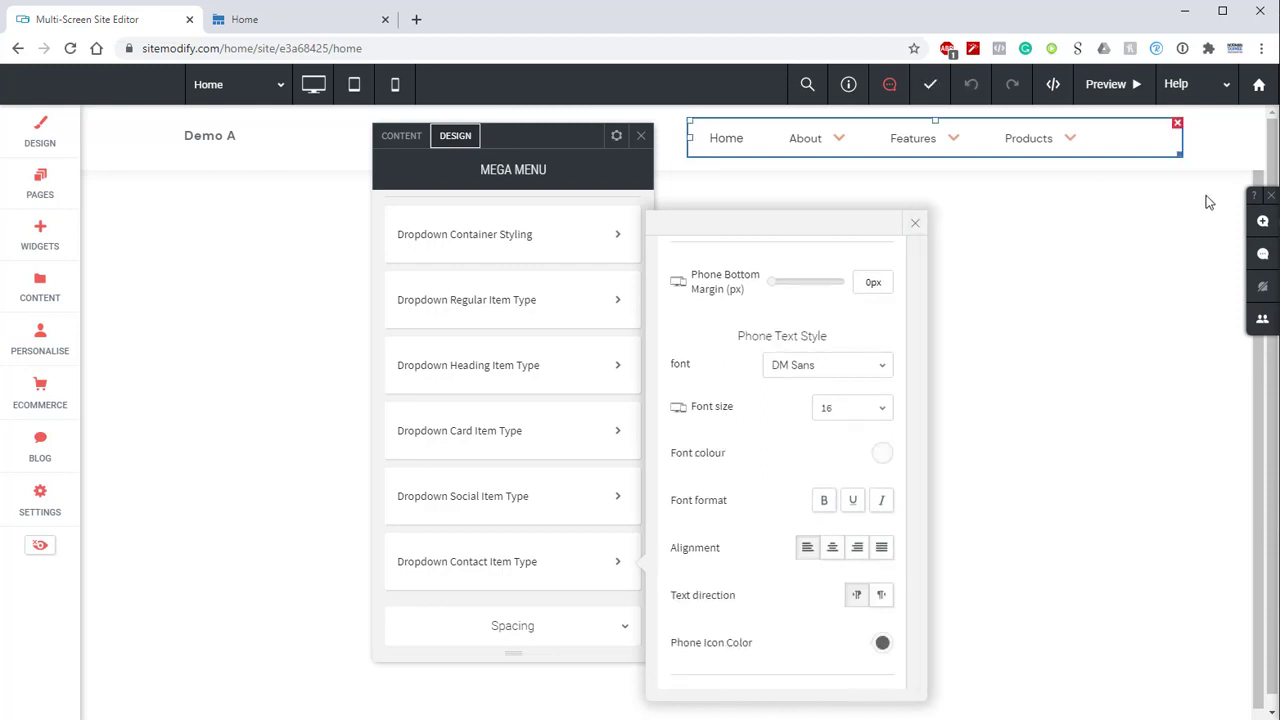
# Step: Preview the site's About dropdown and compare it with the About dropdown of the finished demo
pyautogui.click(1108, 86)
pyautogui.moveTo(788, 140)
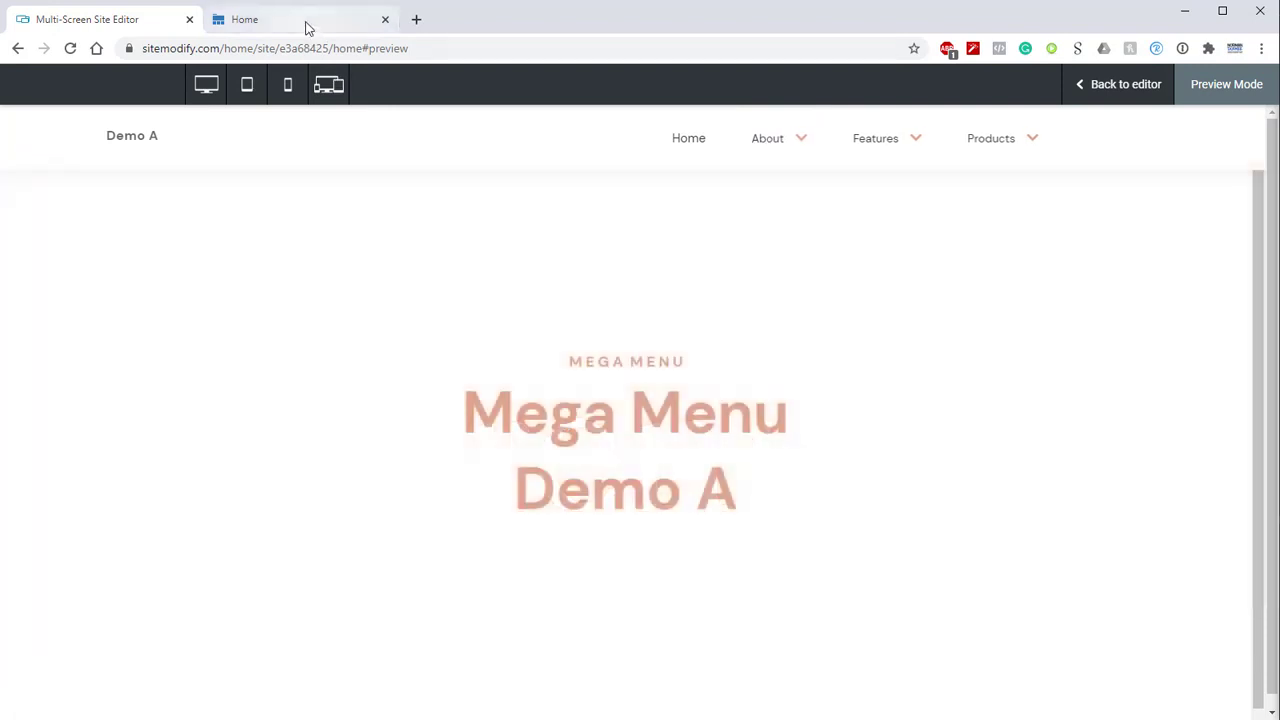
pyautogui.click(306, 24)
pyautogui.moveTo(886, 108)
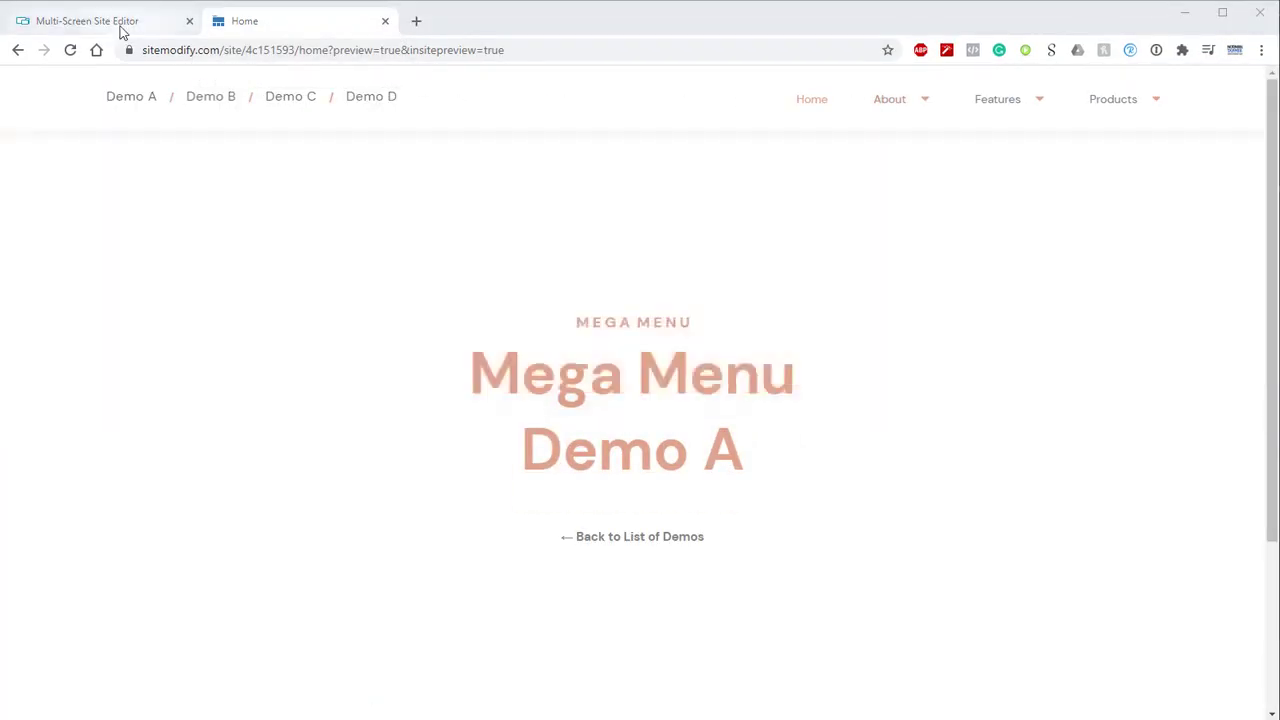
pyautogui.click(120, 26)
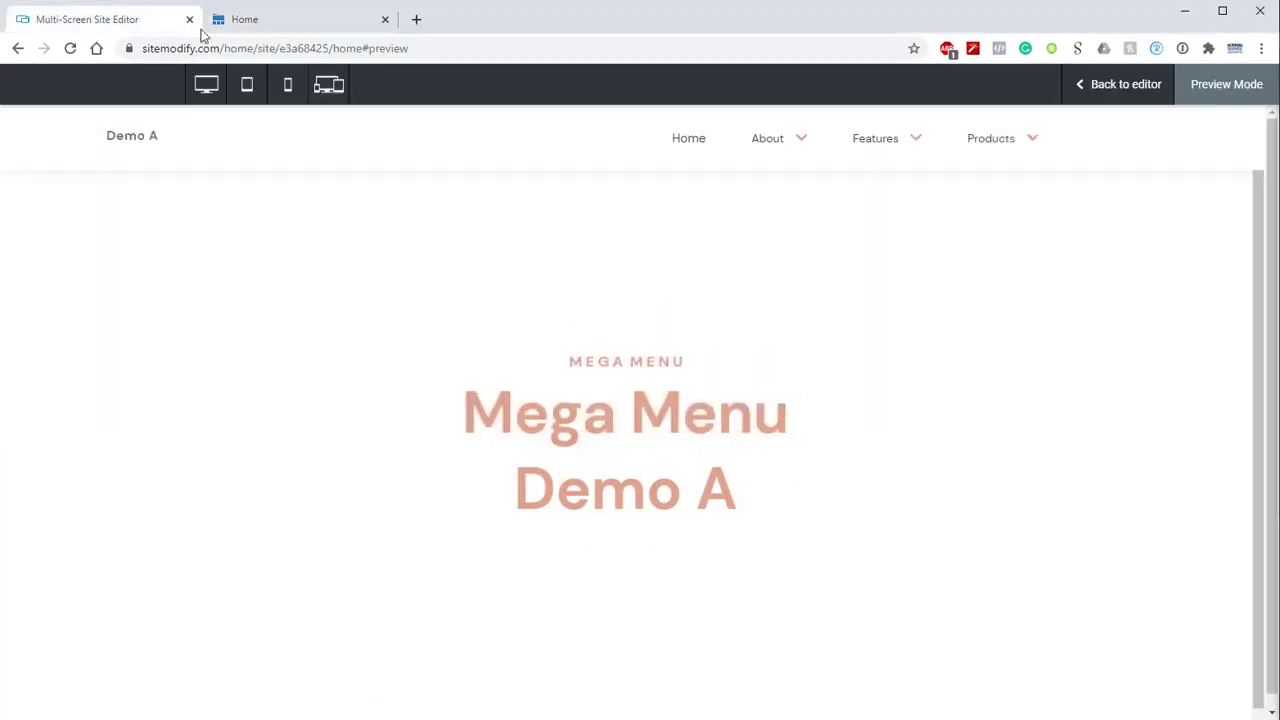
# Step: Return to the editor and add a blank page named About Separator 1
pyautogui.click(1088, 86)
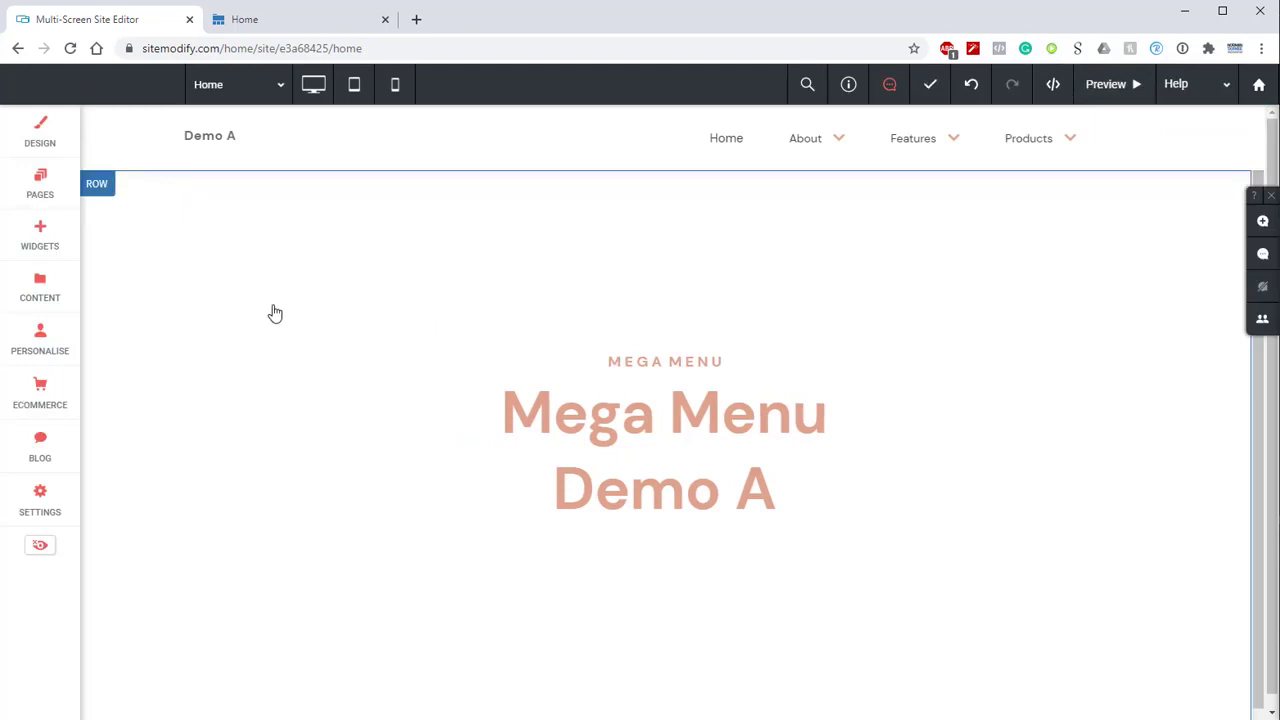
pyautogui.click(63, 194)
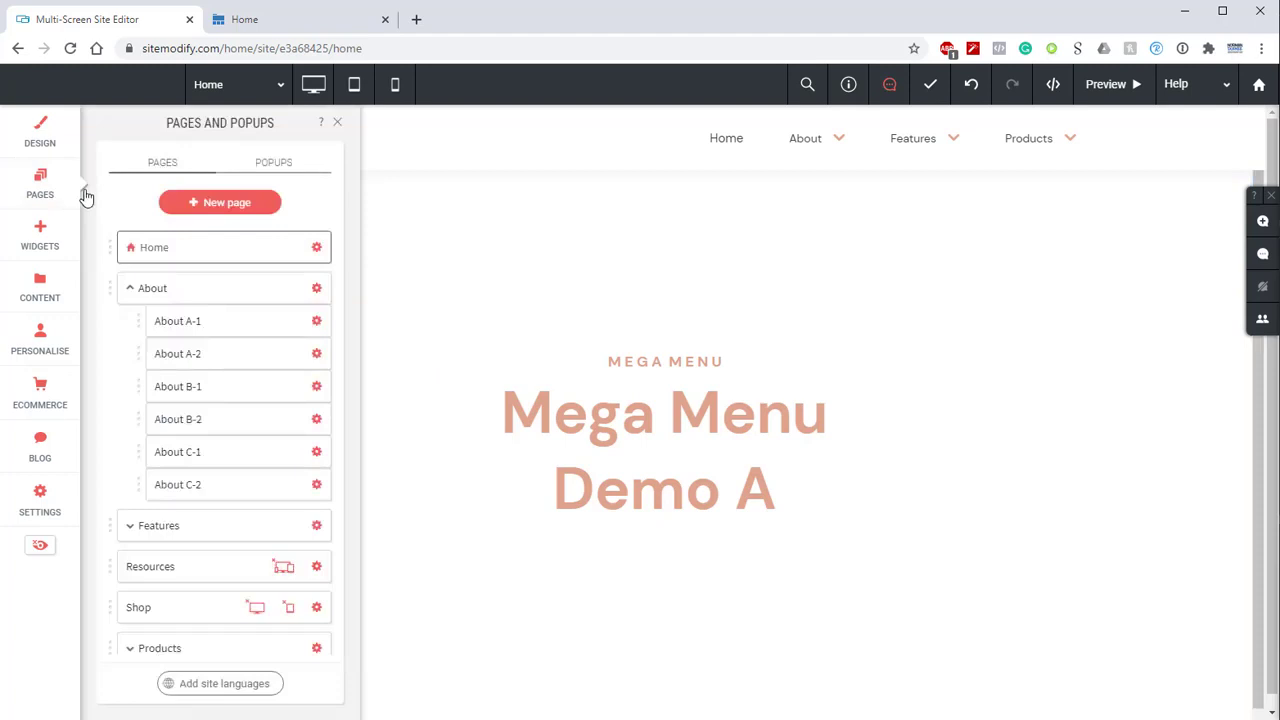
pyautogui.click(228, 210)
pyautogui.click(328, 312)
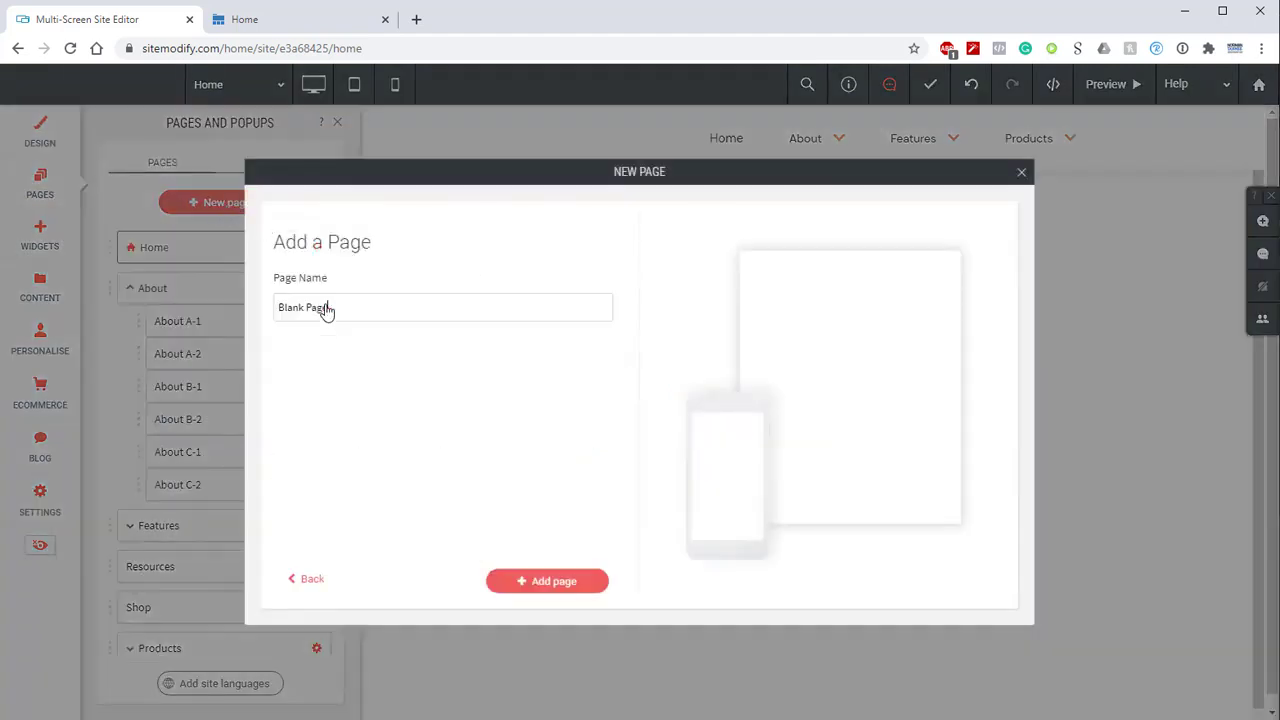
pyautogui.moveTo(361, 297); pyautogui.dragTo(263, 314)
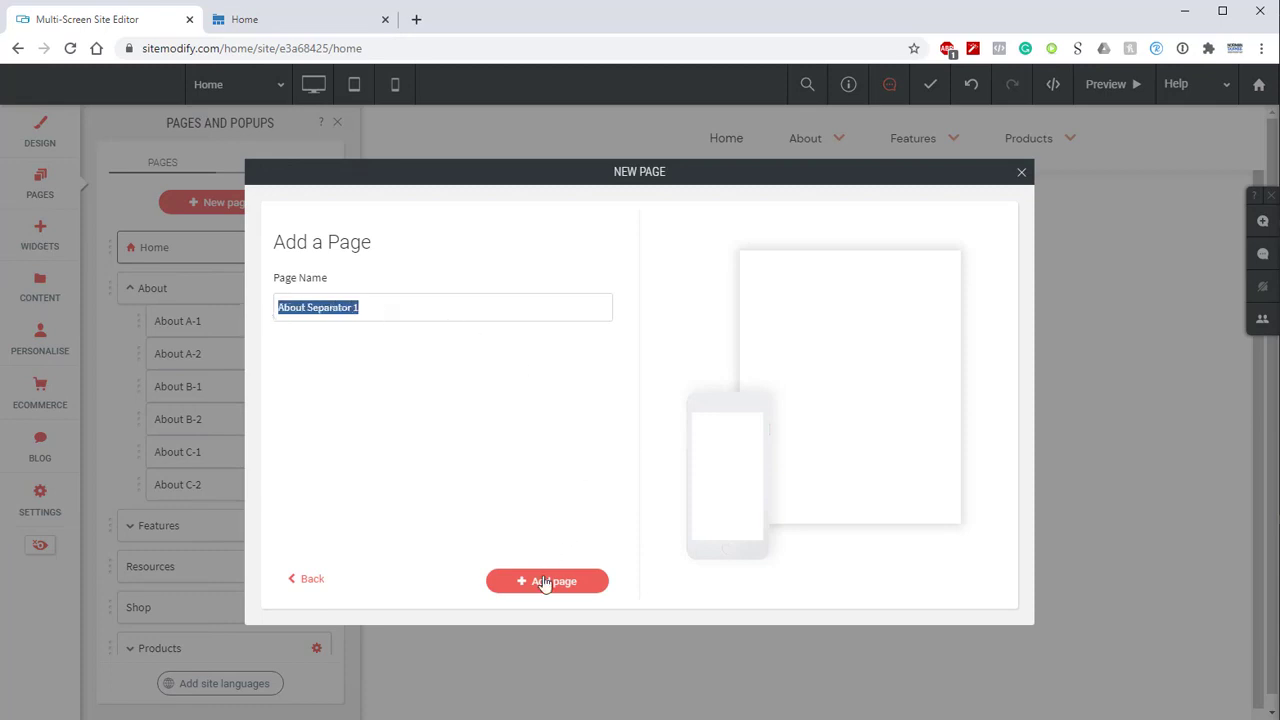
pyautogui.click(545, 582)
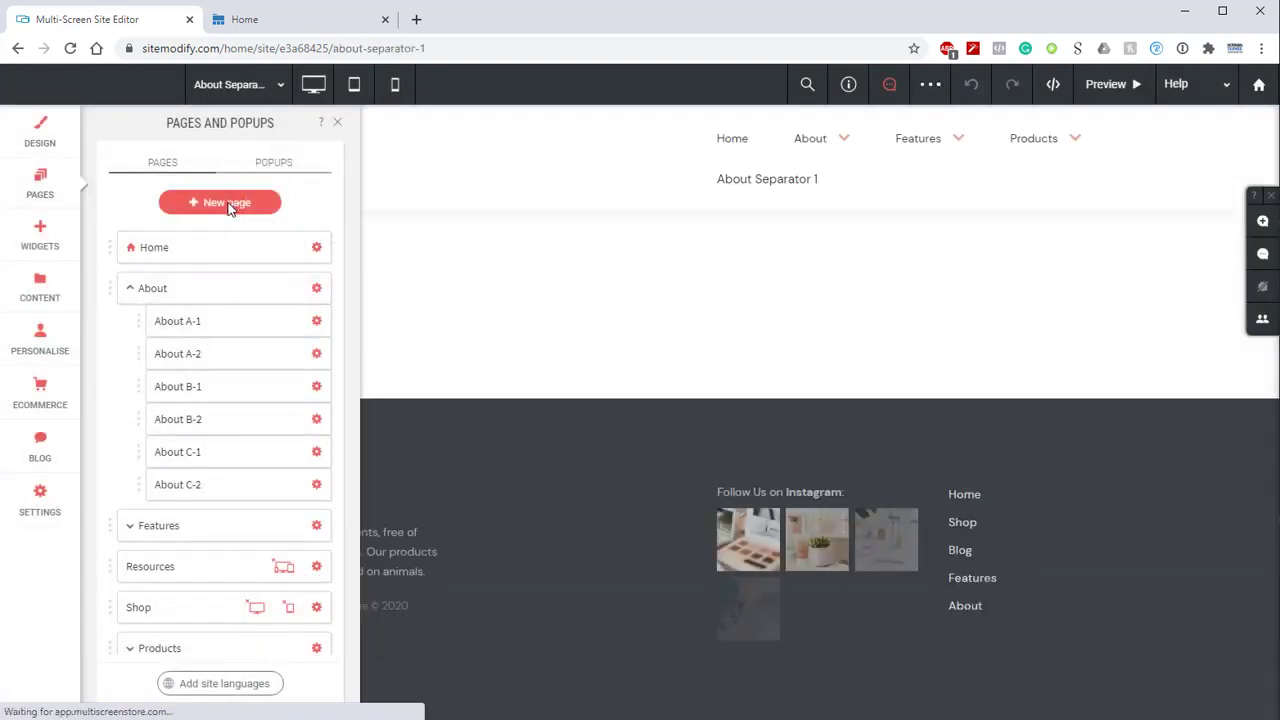
# Step: Add another blank page named About Separator 2
pyautogui.click(228, 203)
pyautogui.click(309, 300)
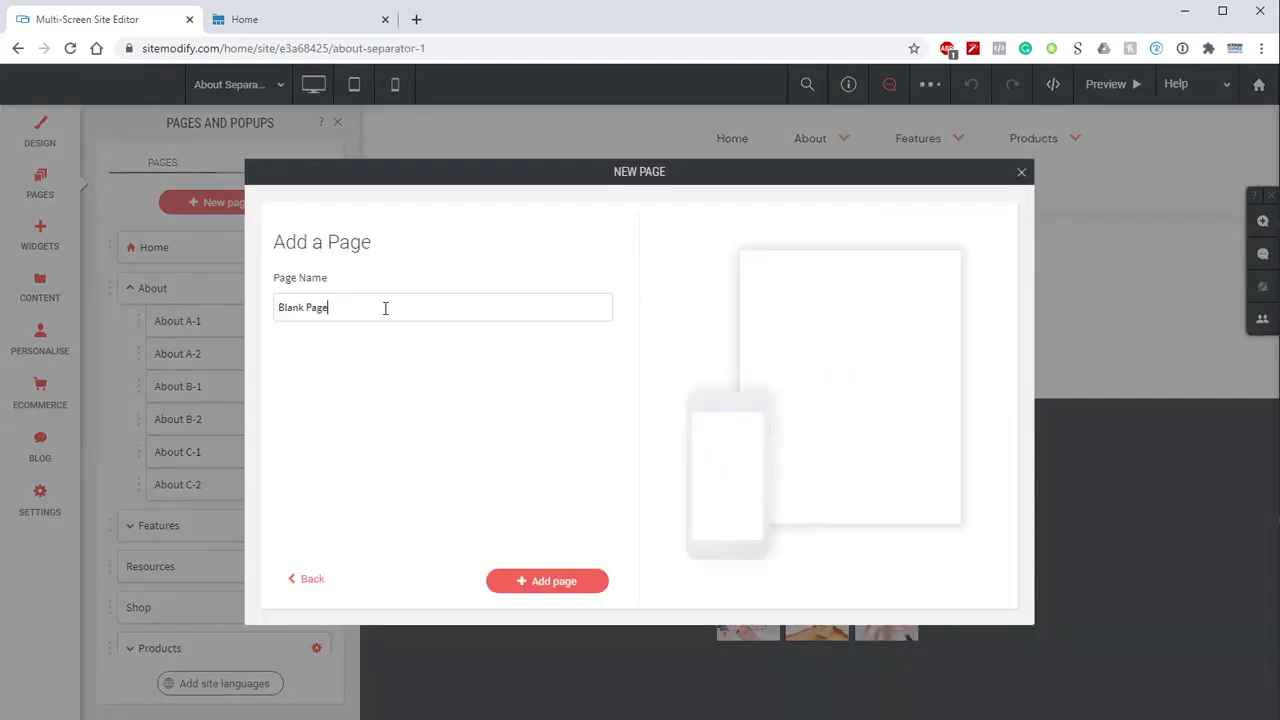
pyautogui.moveTo(385, 308); pyautogui.dragTo(280, 308)
pyautogui.hotkey('ctrl', 'v')
pyautogui.click(553, 585)
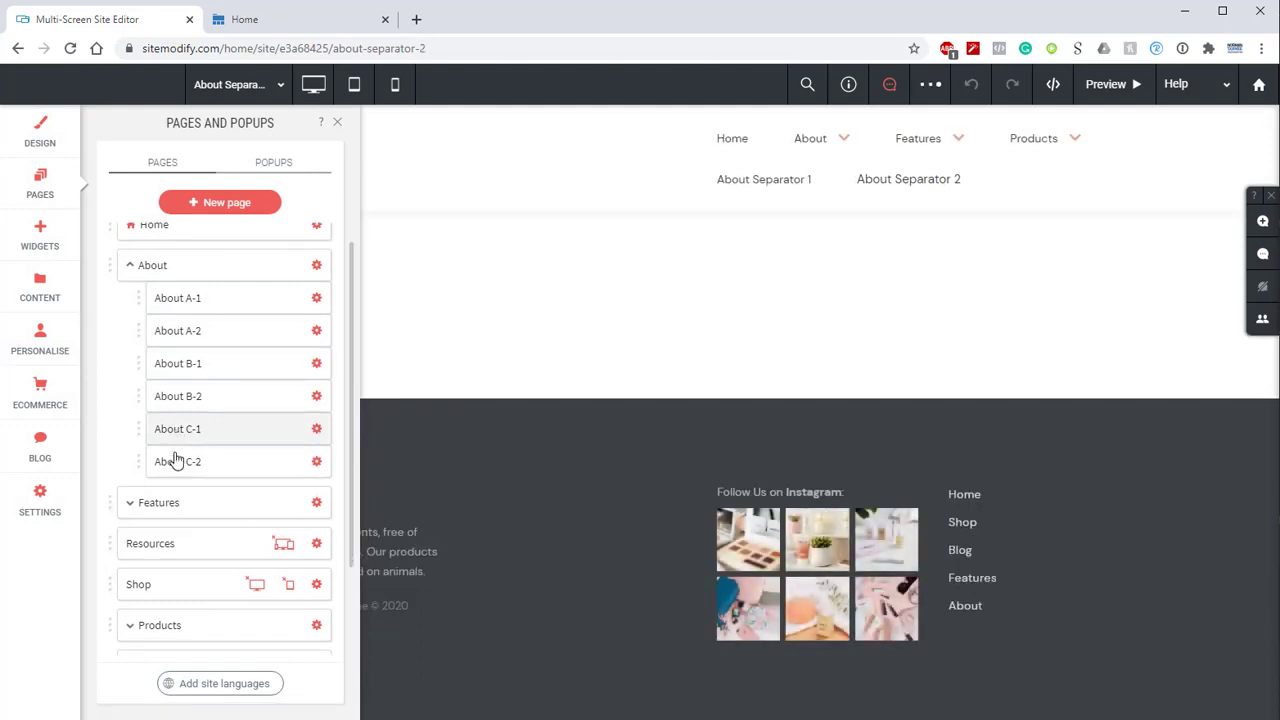
# Step: Move the About Separator 1 page under About, between About A-2 and About B-1
pyautogui.scroll(-2, 176, 460)
pyautogui.moveTo(110, 597); pyautogui.dragTo(158, 347)
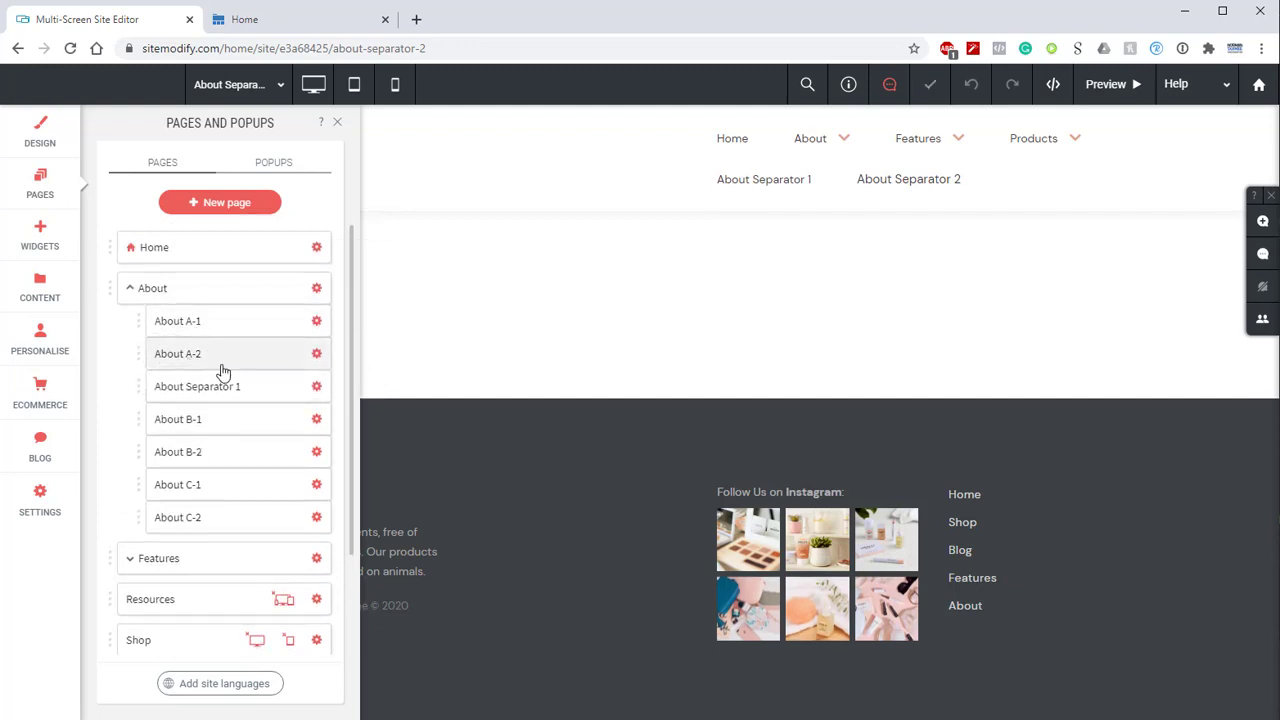
# Step: Start moving the About Separator 2 page from its place below Blog in the page list
pyautogui.scroll(-1, 189, 455)
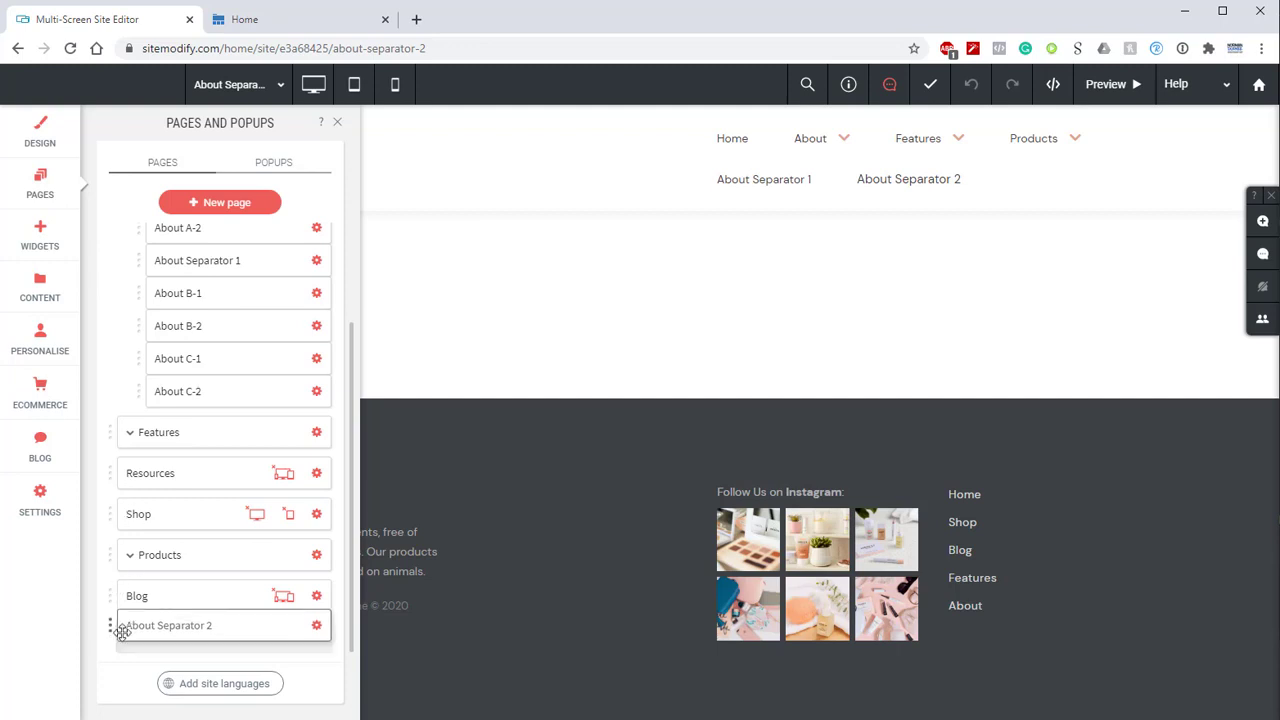
# Step: Nest the About Separator 2 page under About, between About B-2 and About C-1, and reload the editor
pyautogui.moveTo(106, 634); pyautogui.dragTo(229, 380)
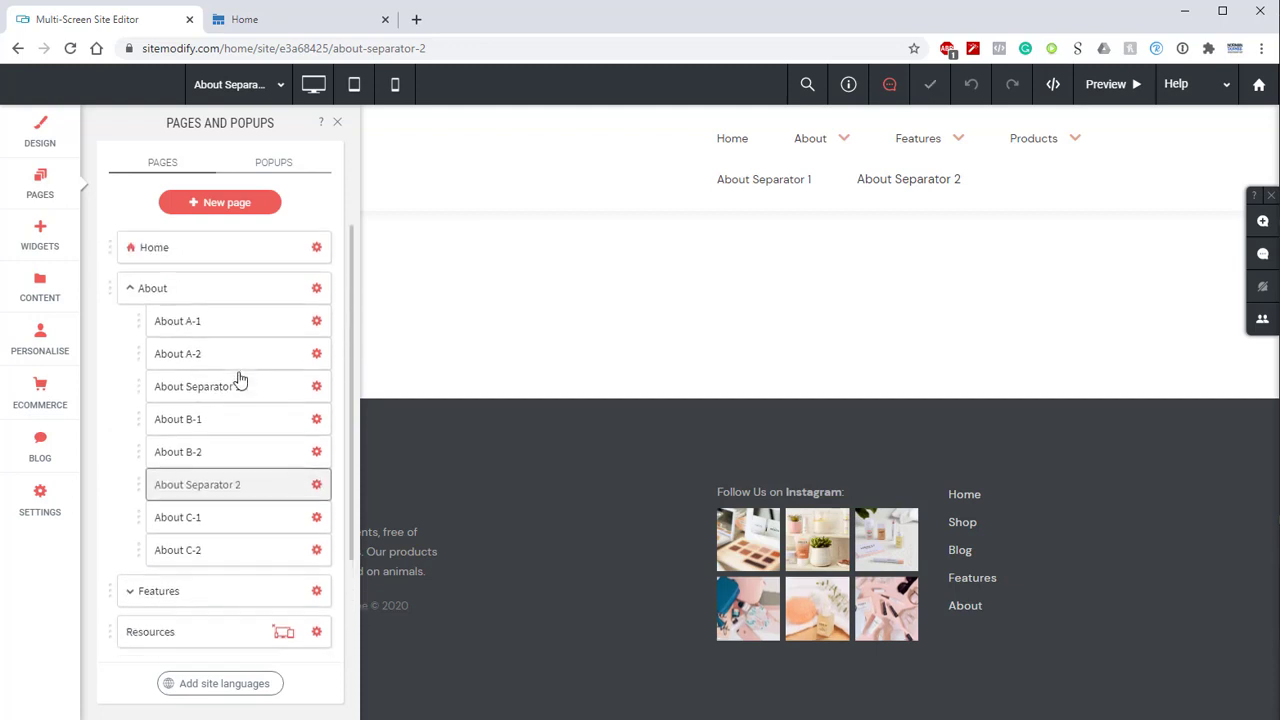
pyautogui.click(337, 123)
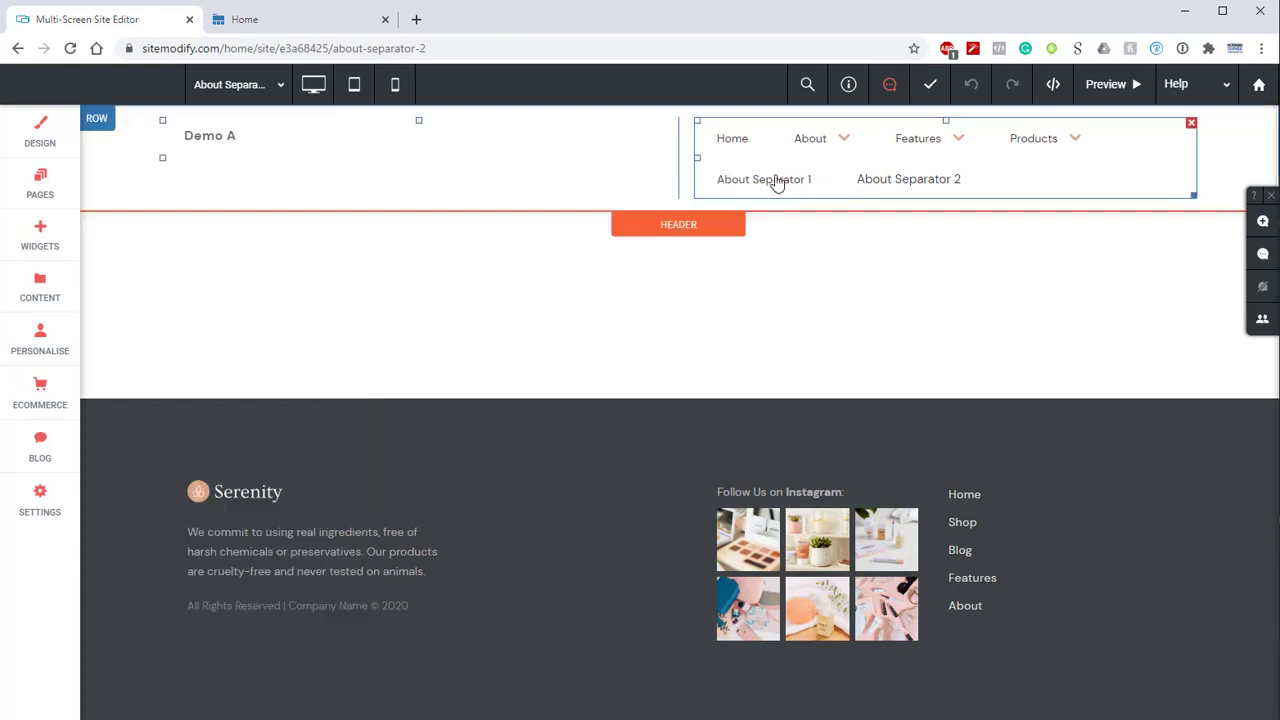
pyautogui.click(64, 184)
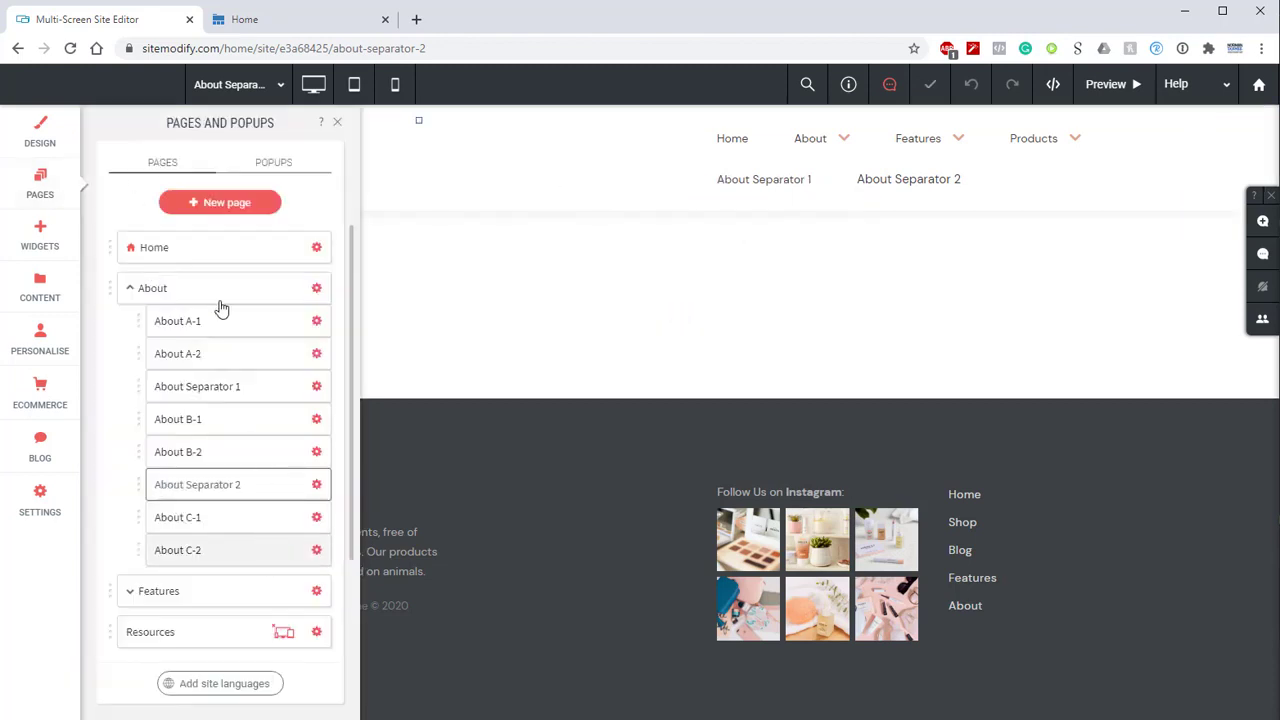
pyautogui.click(905, 180)
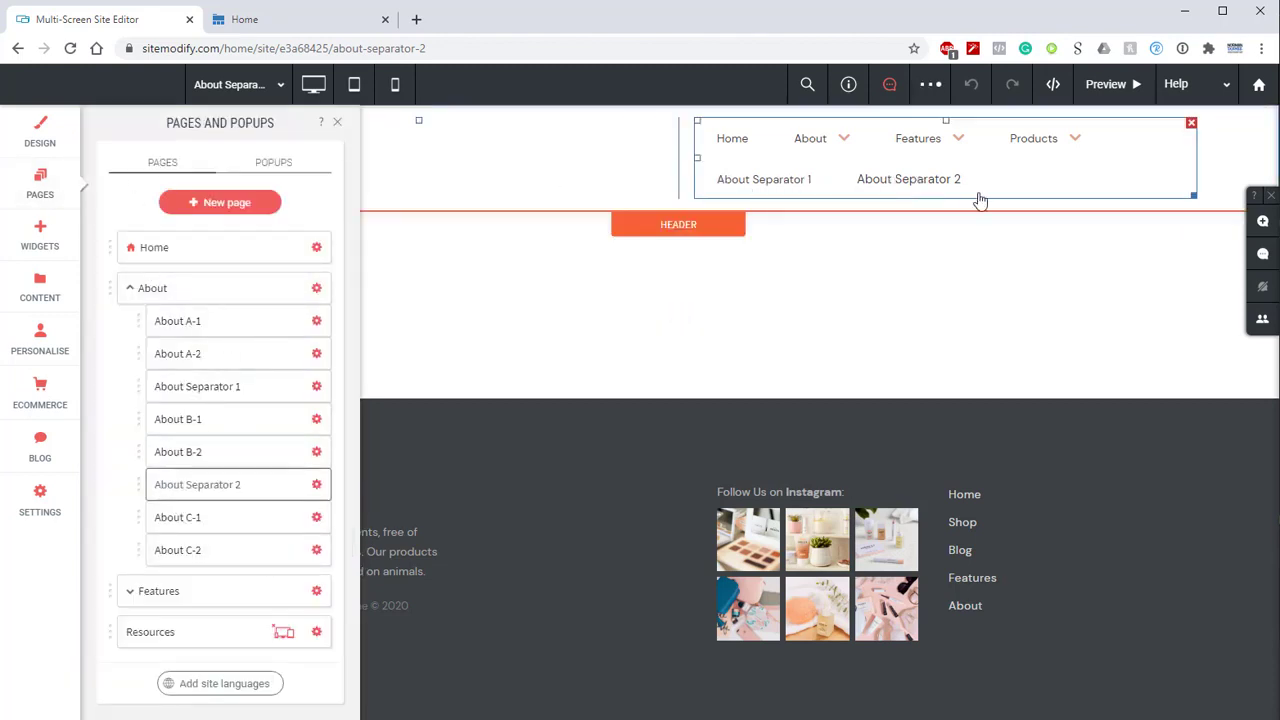
pyautogui.click(70, 48)
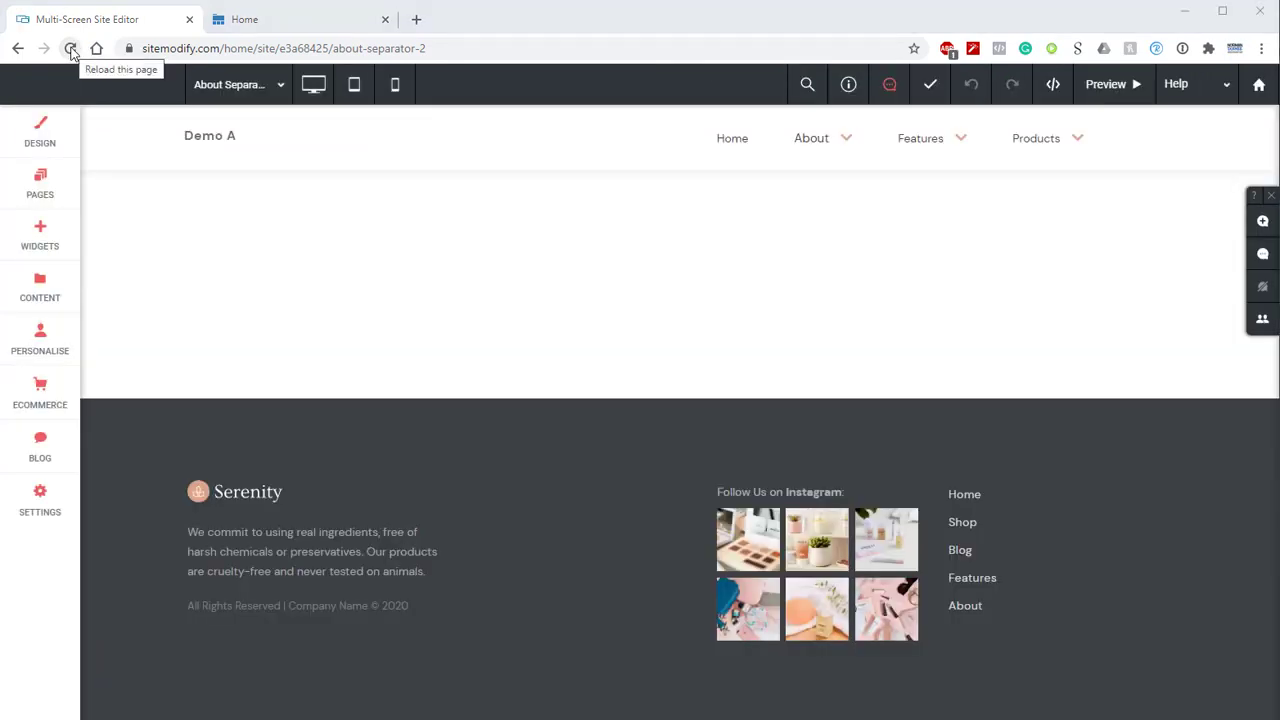
# Step: Switch to the Home page and add two new item overrides to the header's mega menu
pyautogui.click(252, 87)
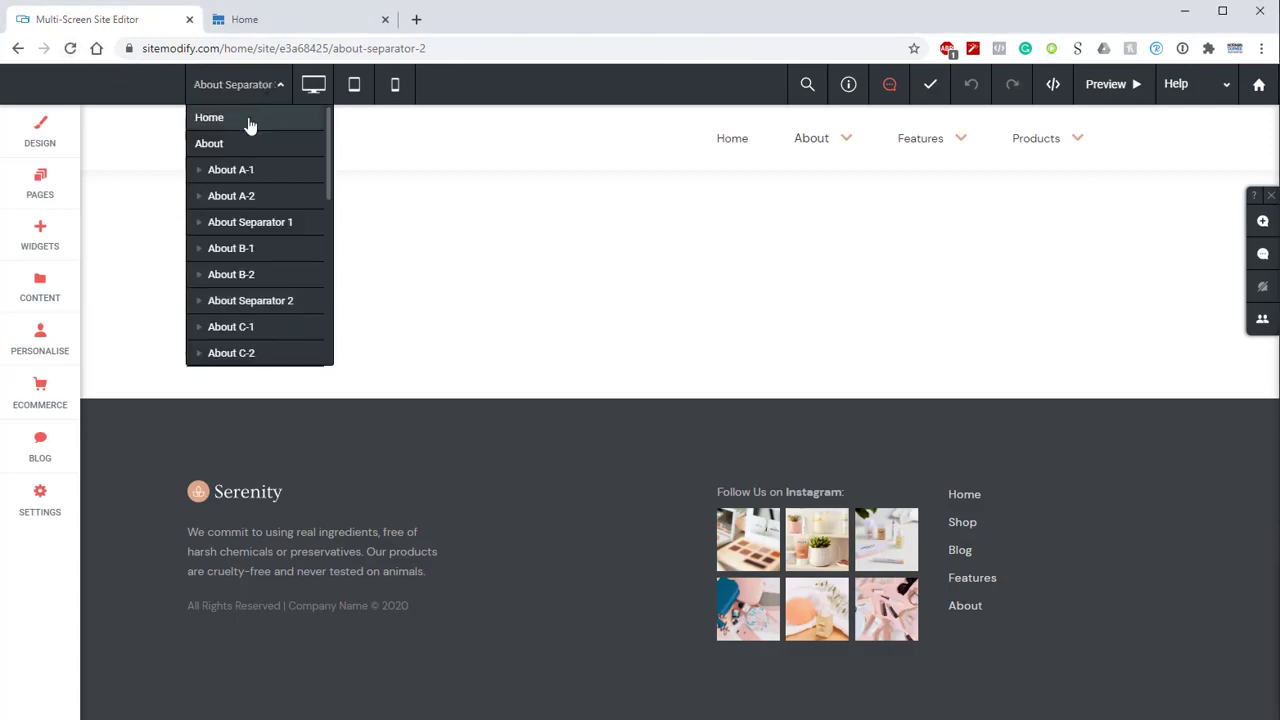
pyautogui.click(248, 117)
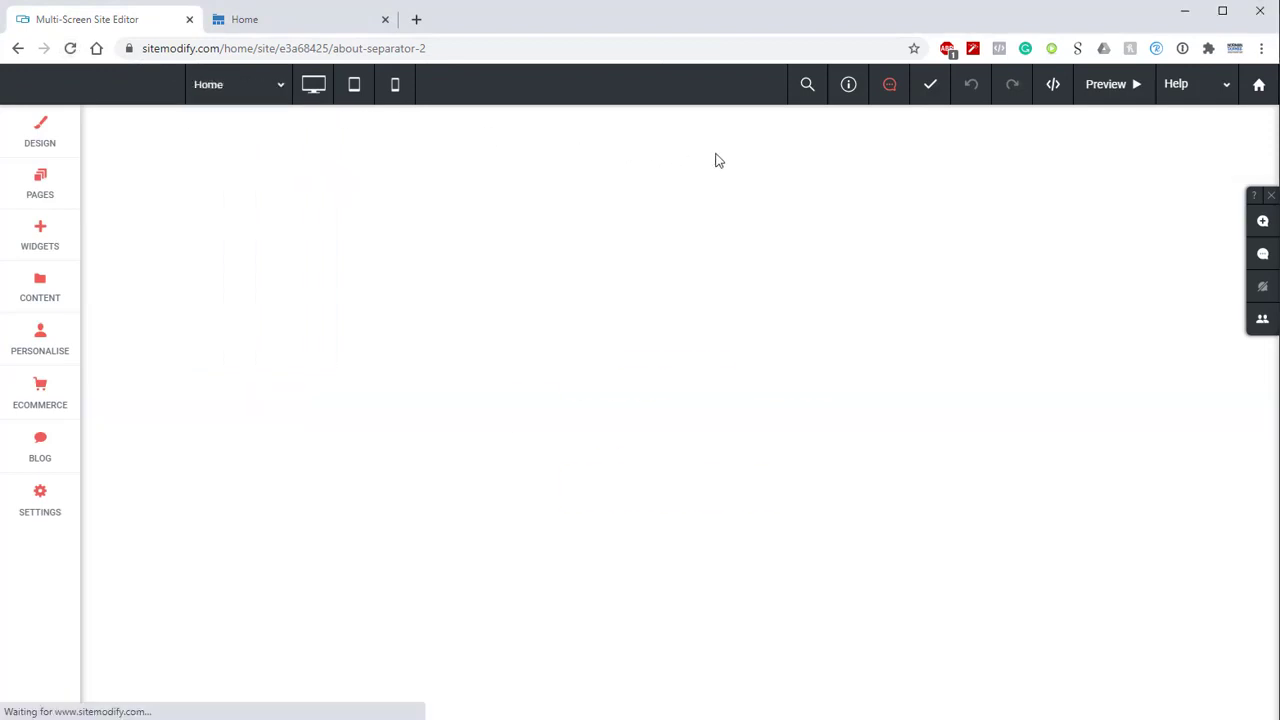
pyautogui.click(723, 149)
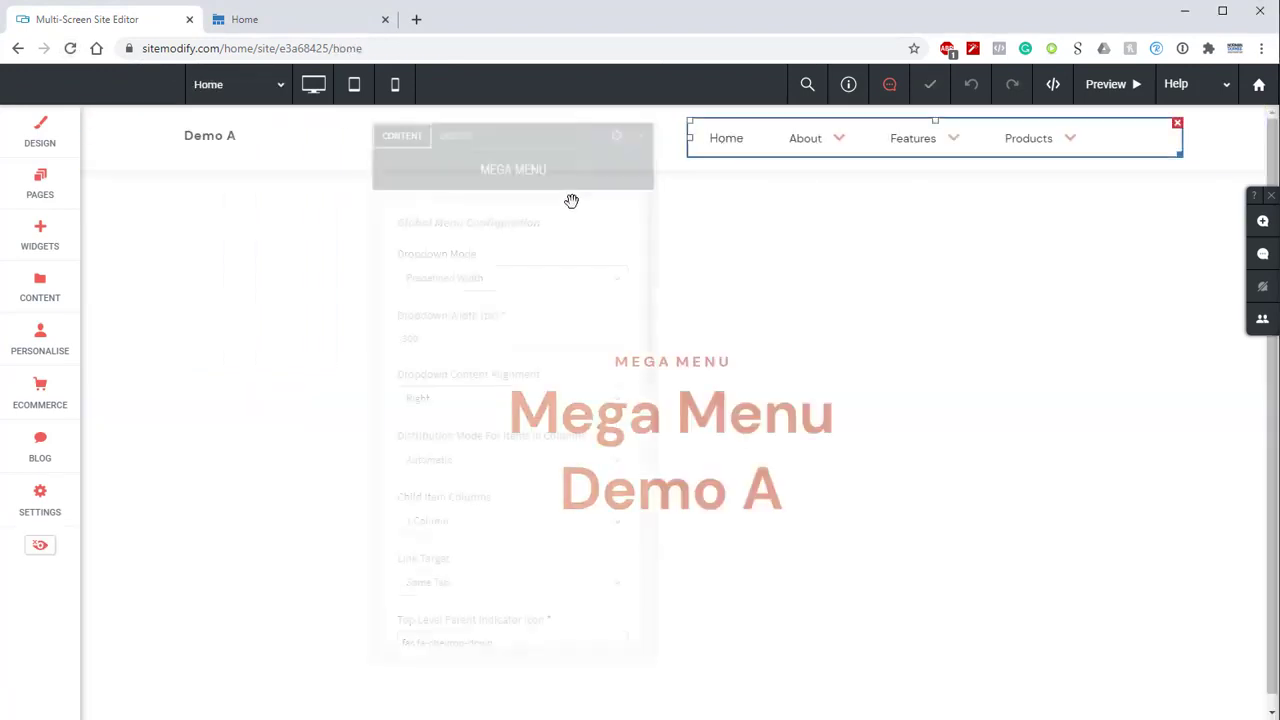
pyautogui.scroll(-10, 565, 230)
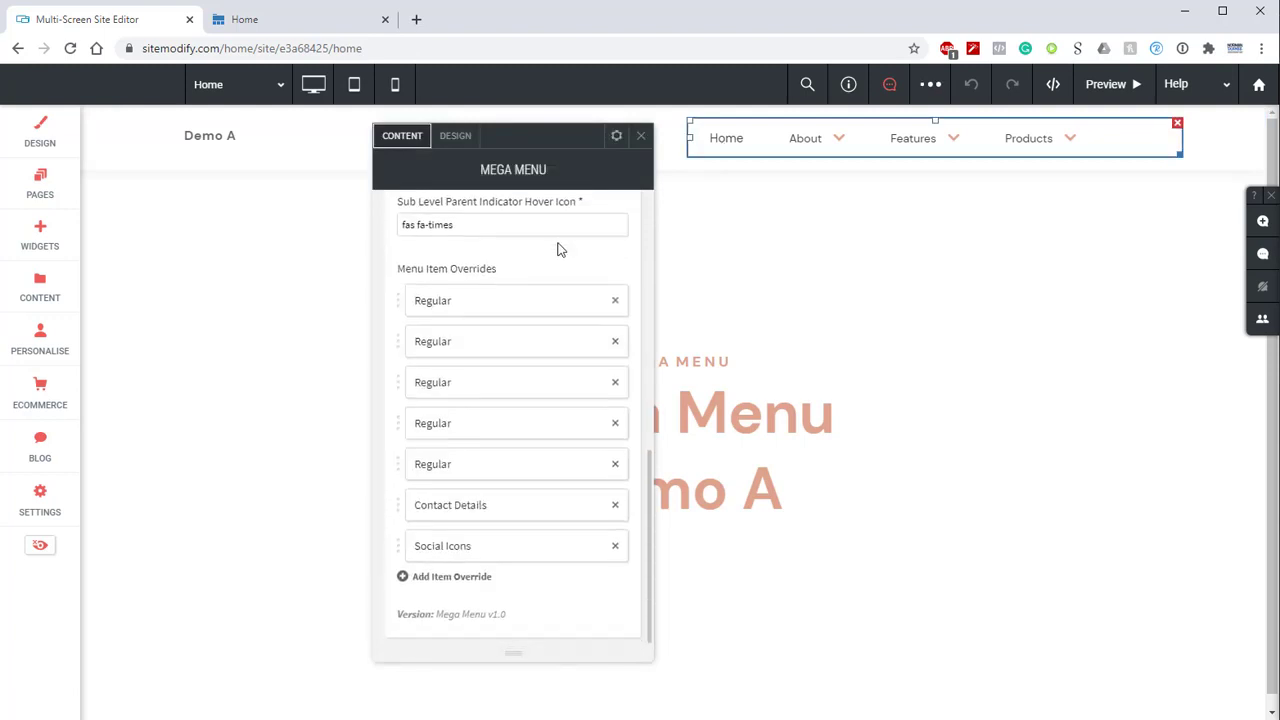
pyautogui.click(465, 583)
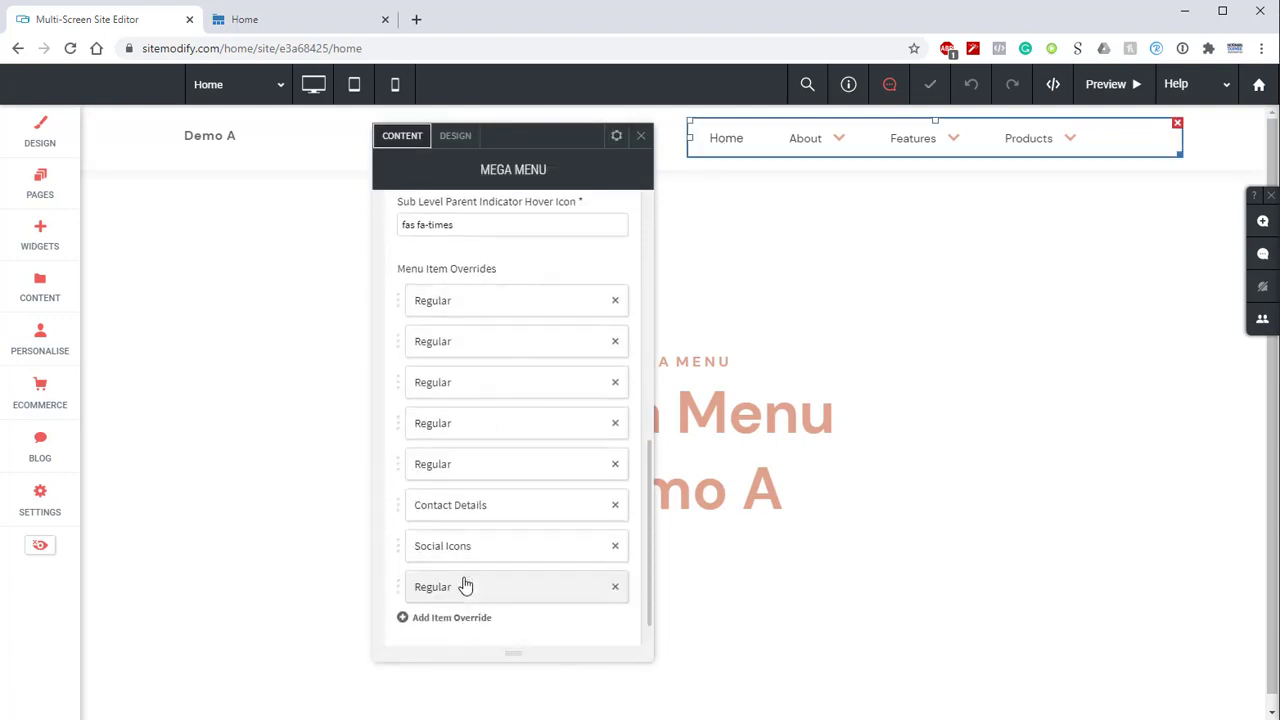
pyautogui.click(471, 616)
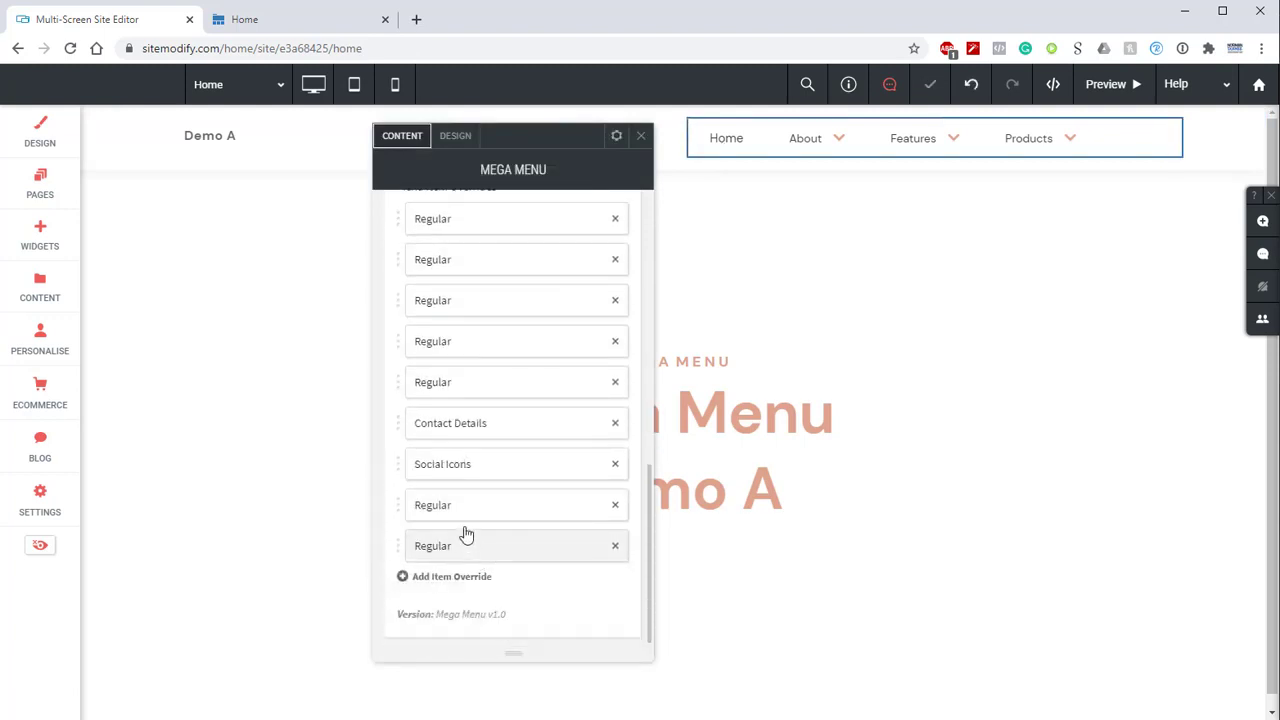
# Step: Link the first new item override to the About Separator 1 page and set its item type to Column Separator
pyautogui.click(471, 515)
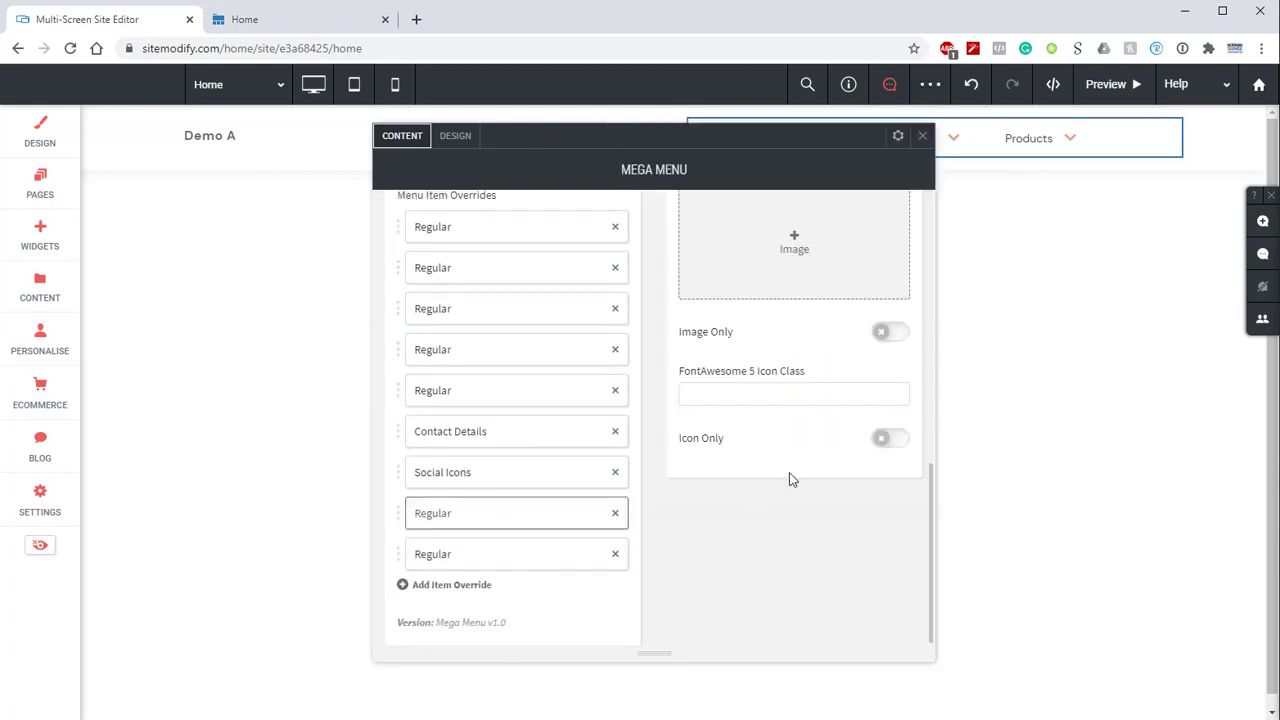
pyautogui.scroll(7, 789, 474)
pyautogui.moveTo(798, 230); pyautogui.dragTo(809, 230)
pyautogui.click(811, 232)
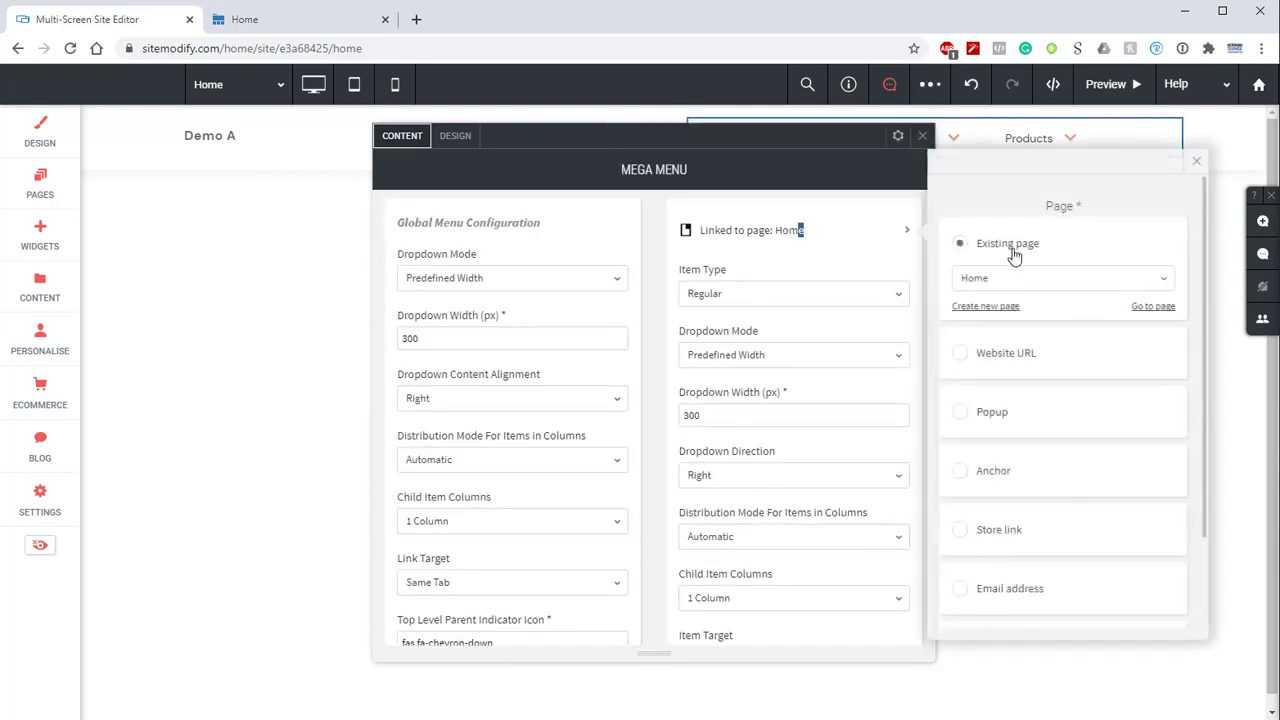
pyautogui.click(1014, 284)
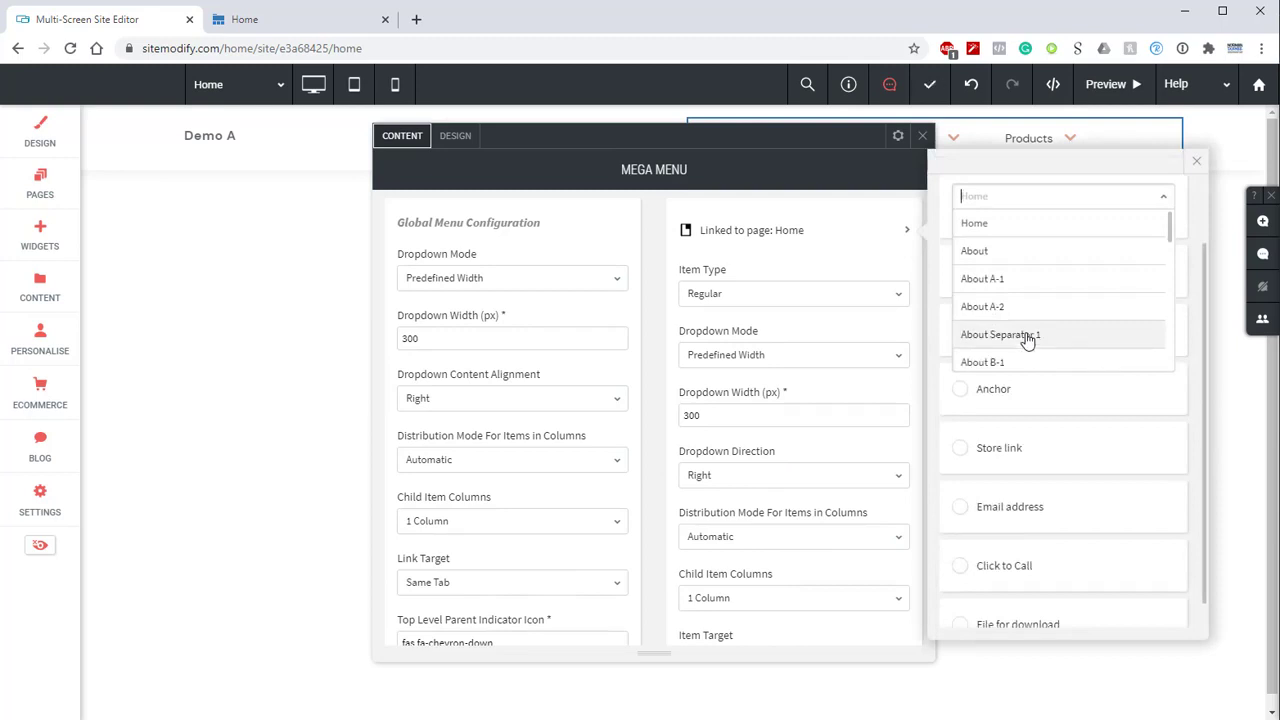
pyautogui.click(1027, 338)
pyautogui.click(762, 293)
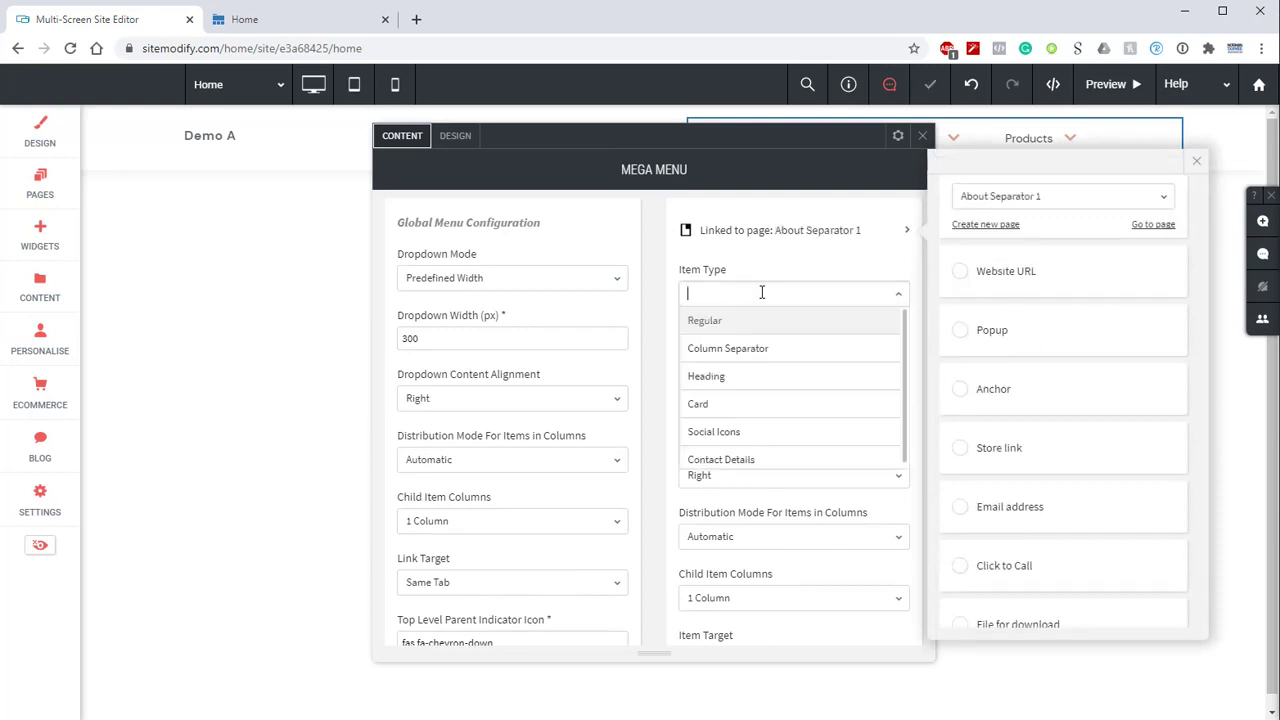
pyautogui.click(757, 347)
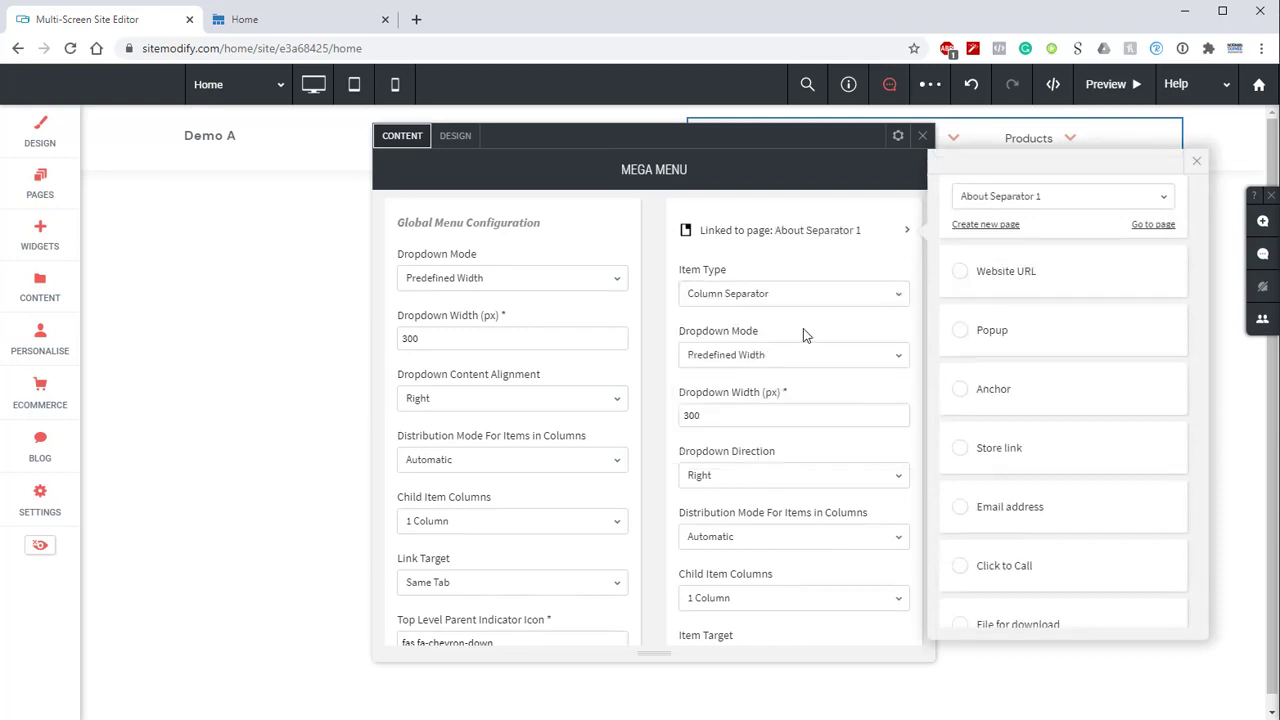
pyautogui.click(1196, 161)
# Step: Link the second new item override to the About Separator 2 page, set its type to Column Separator, and close the menu settings
pyautogui.scroll(-7, 737, 289)
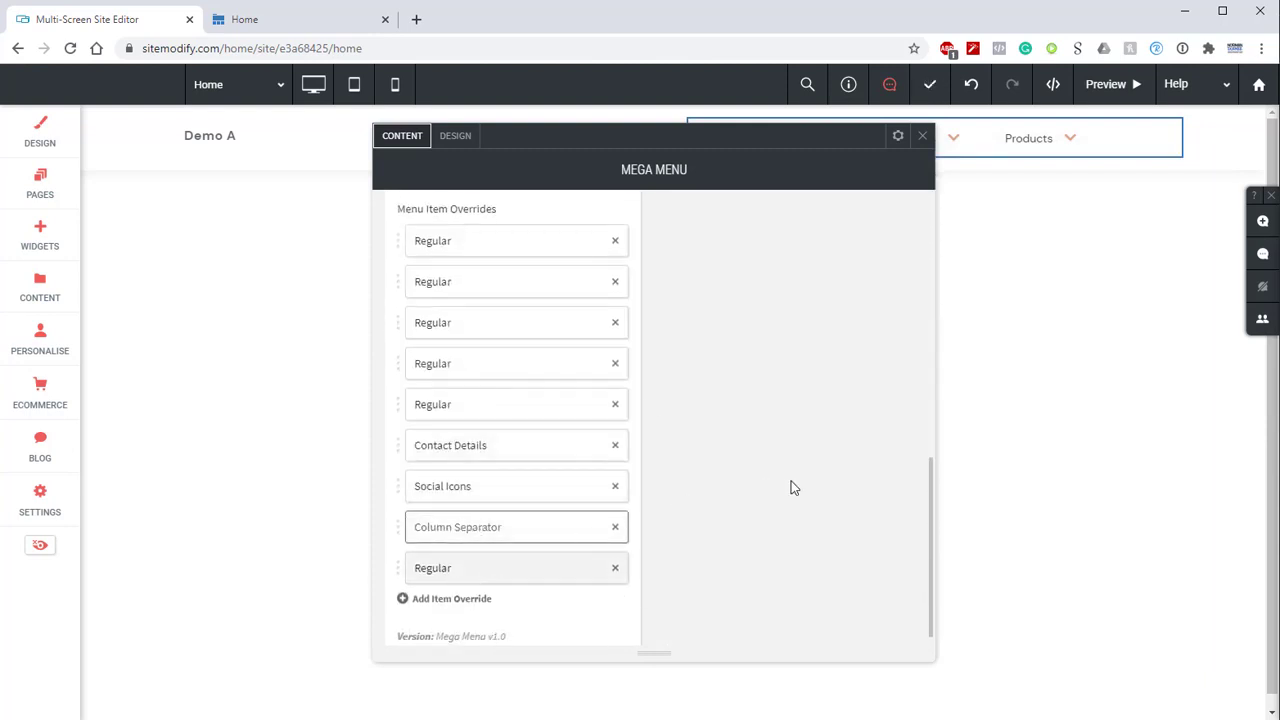
pyautogui.scroll(7, 794, 486)
pyautogui.click(884, 240)
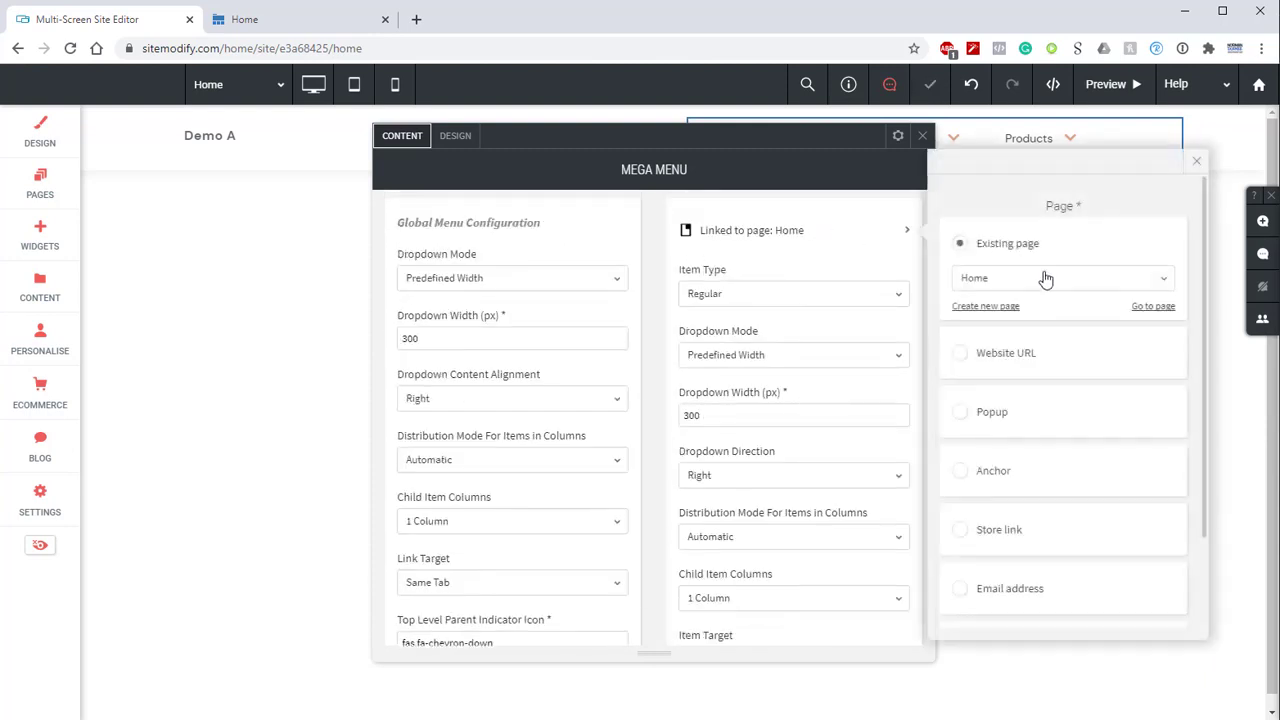
pyautogui.click(1045, 279)
pyautogui.scroll(-3, 1034, 403)
pyautogui.click(1029, 414)
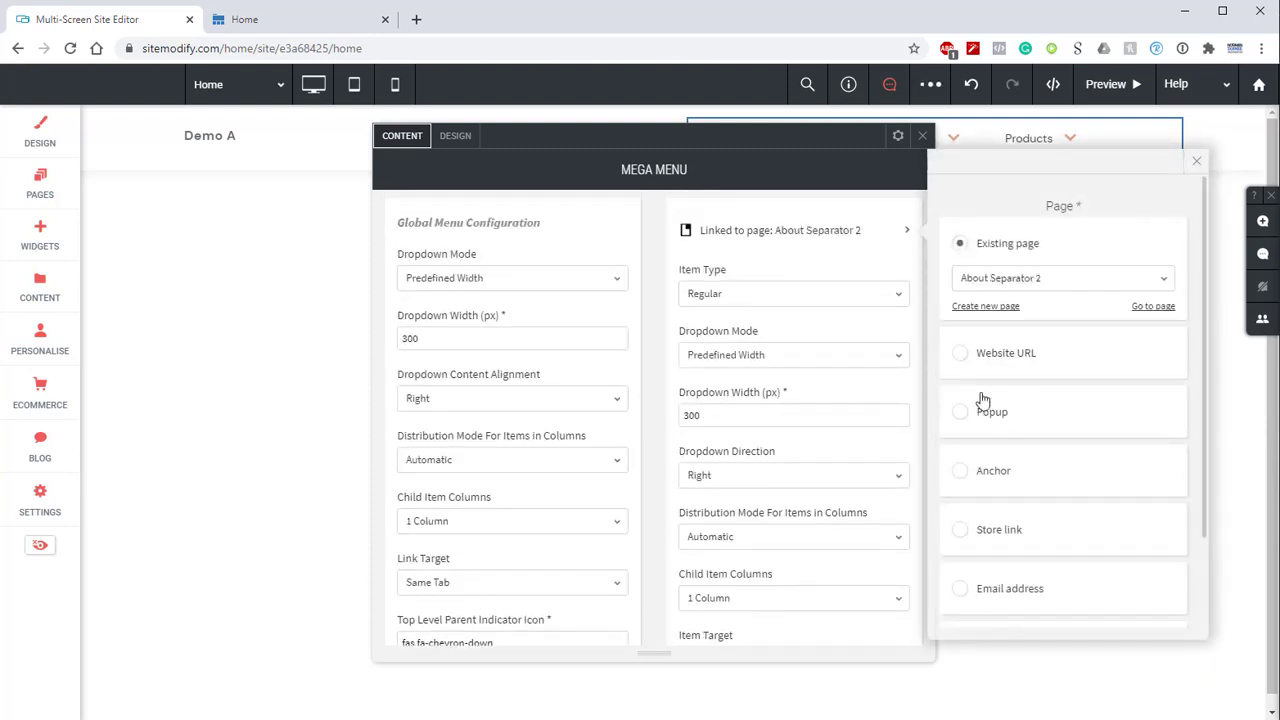
pyautogui.click(749, 293)
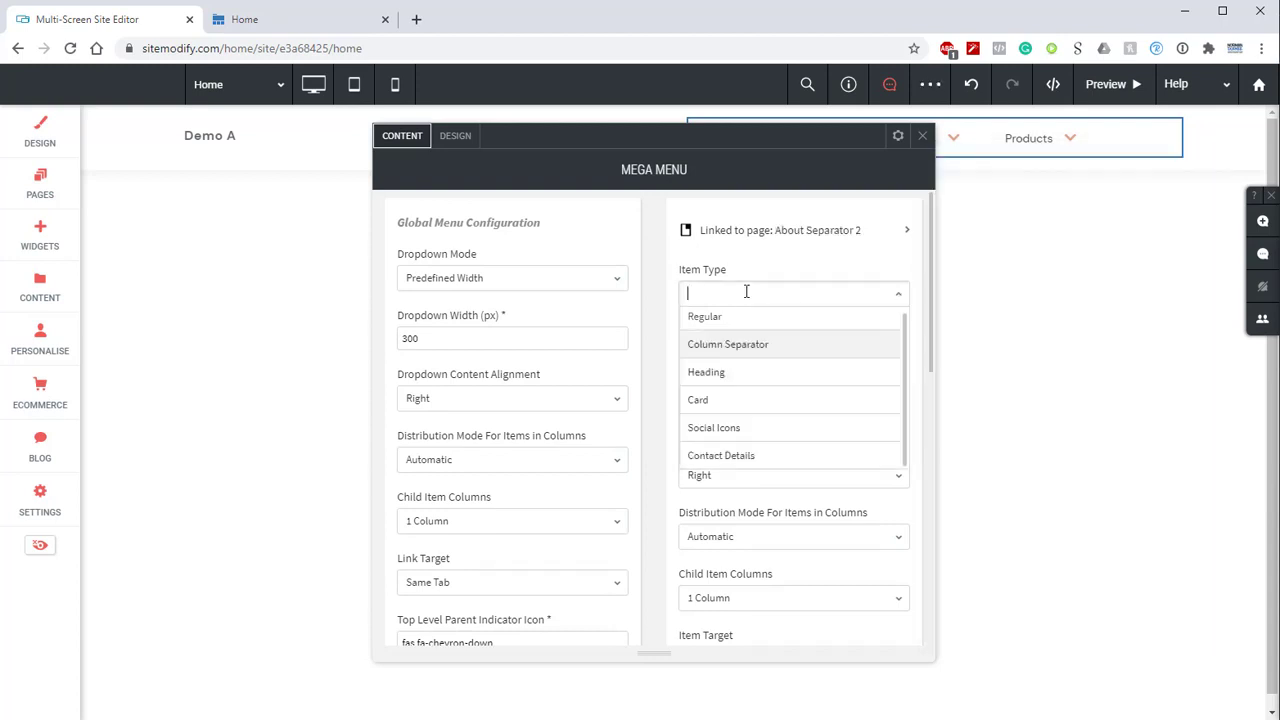
pyautogui.click(744, 348)
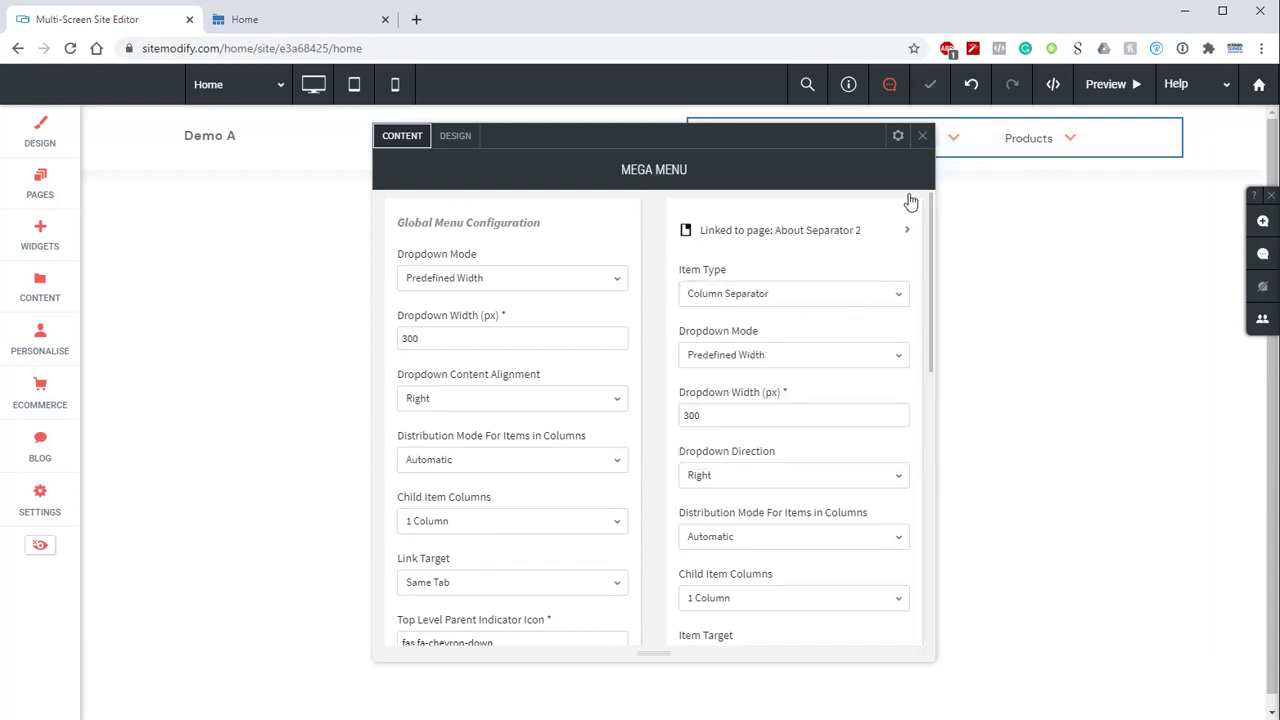
pyautogui.click(925, 140)
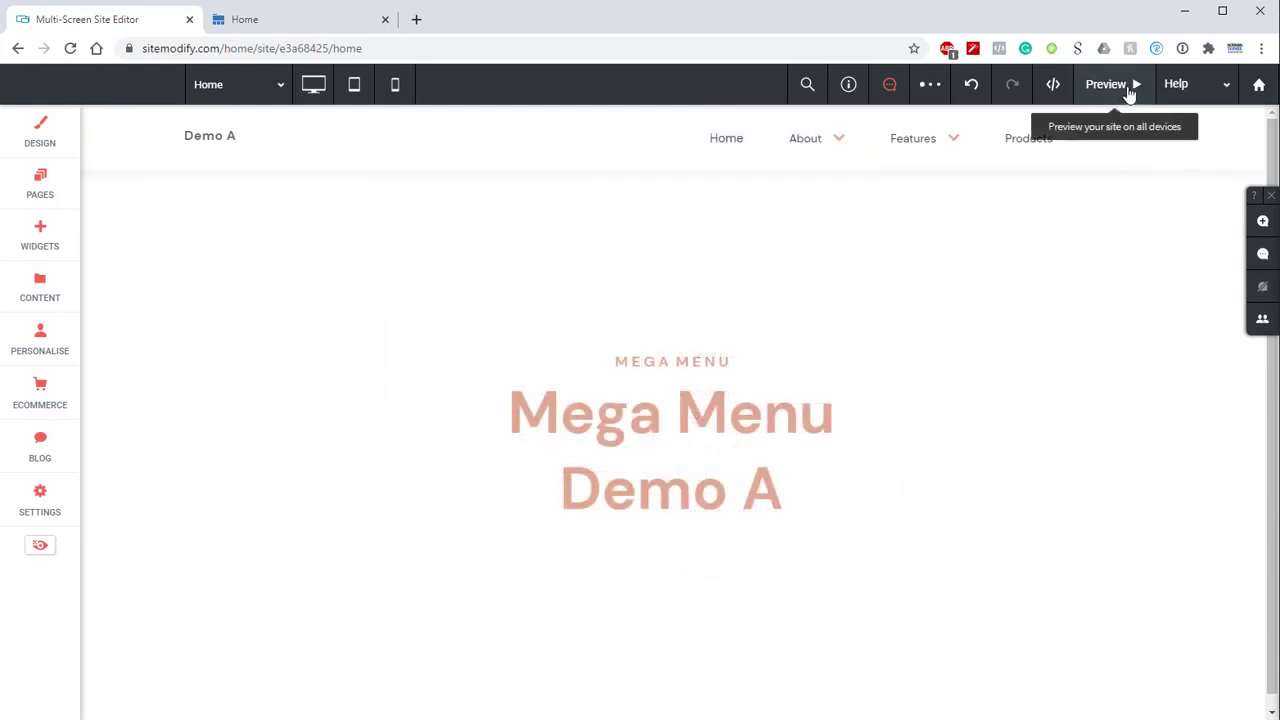
# Step: Preview the site, check the column layout of the About dropdown, and return to the editor
pyautogui.click(1129, 88)
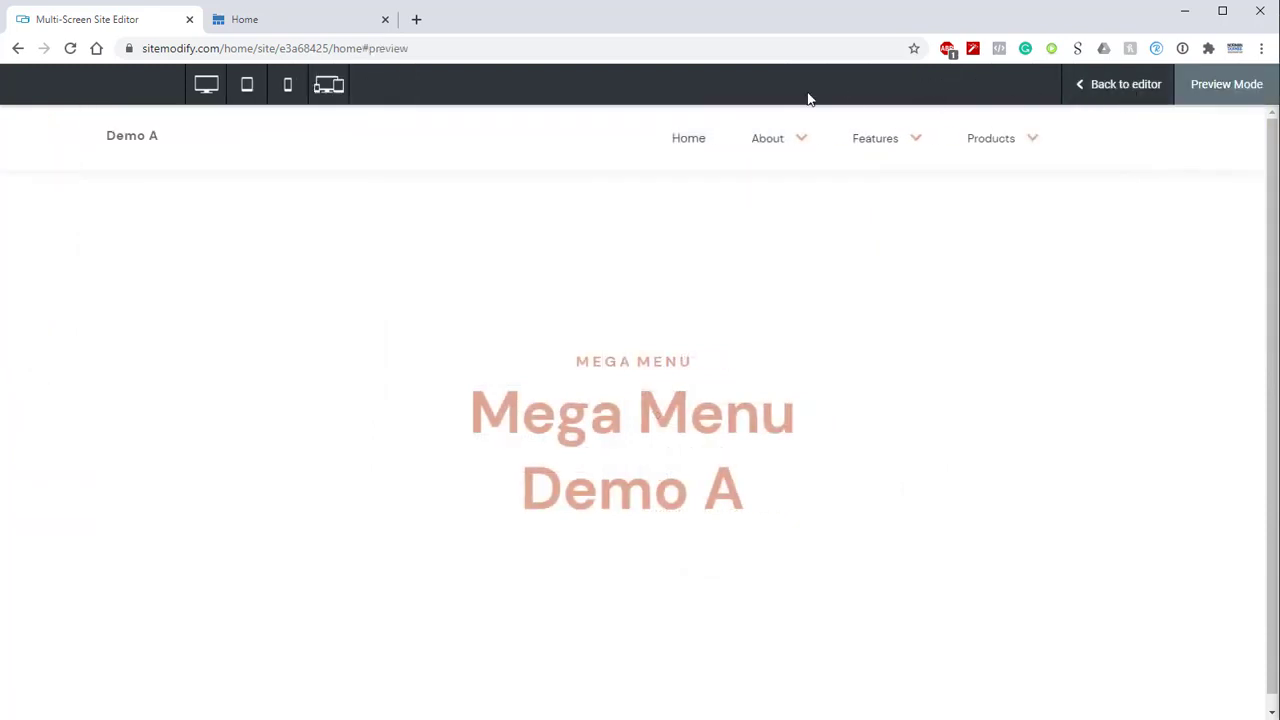
pyautogui.click(769, 143)
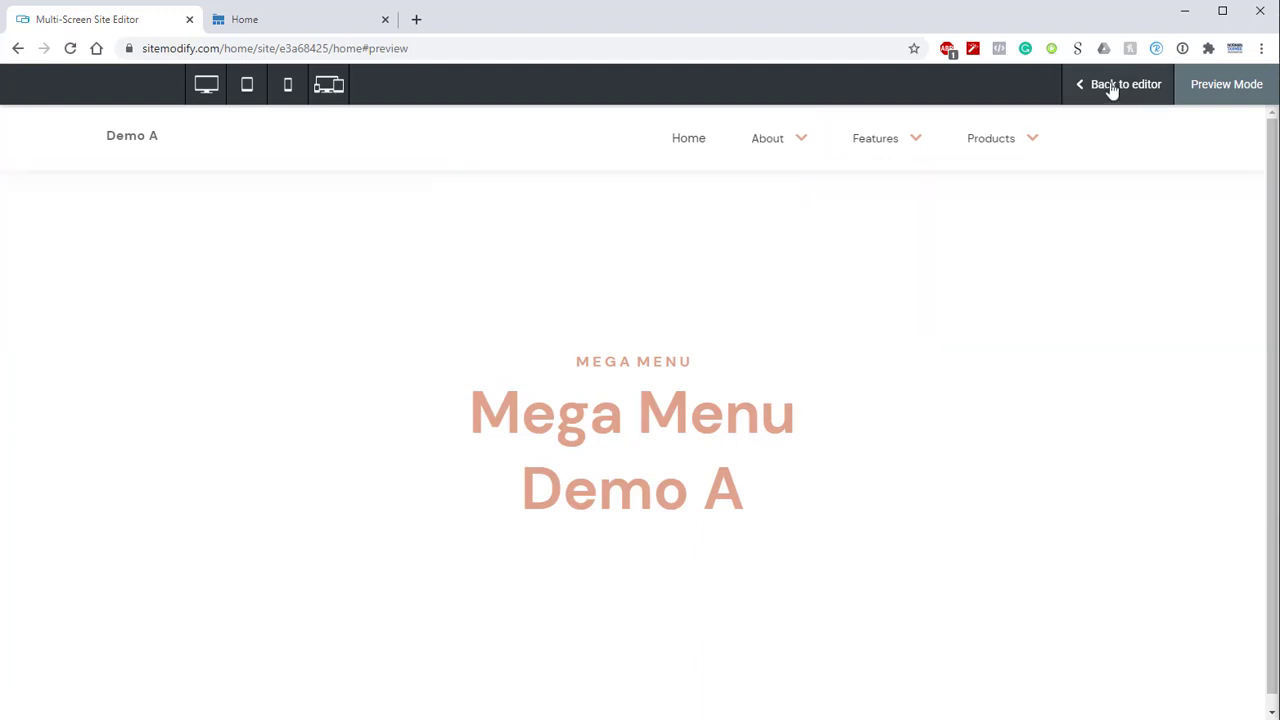
pyautogui.click(1112, 88)
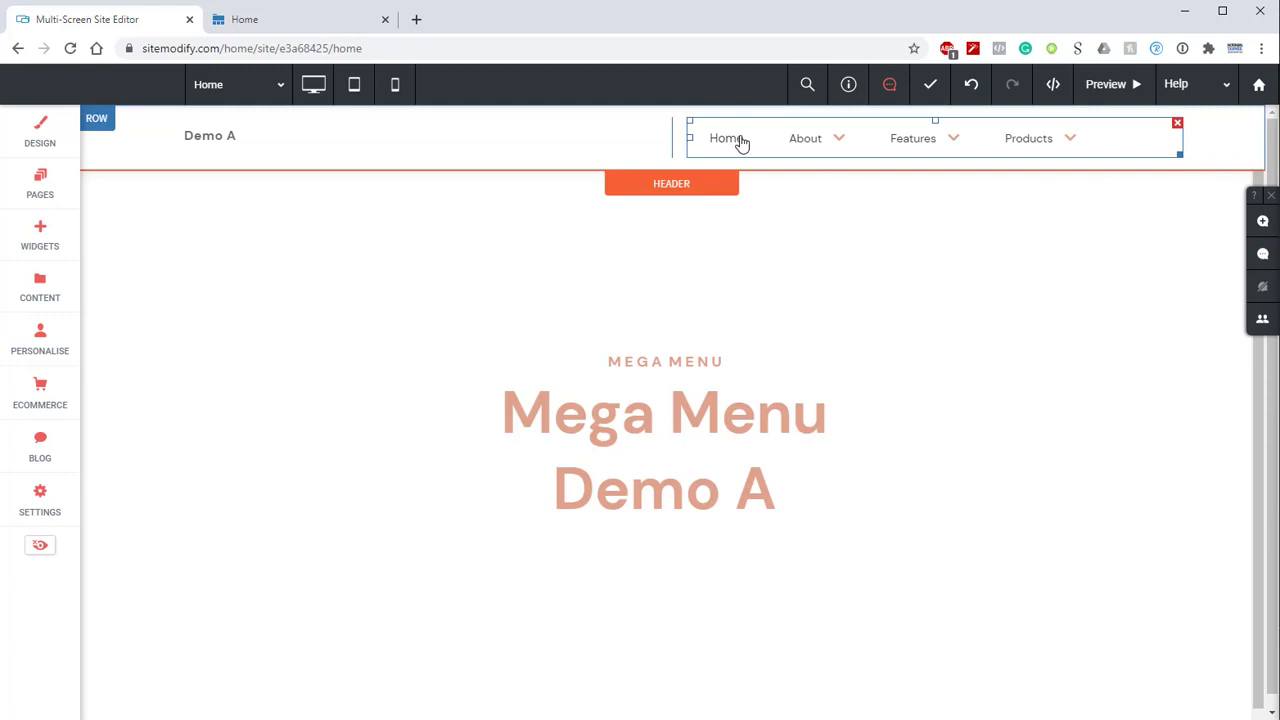
# Step: In the mega menu's dropdown container styling, set the side offset to 0 px and the full width side margin to 10%
pyautogui.click(741, 143)
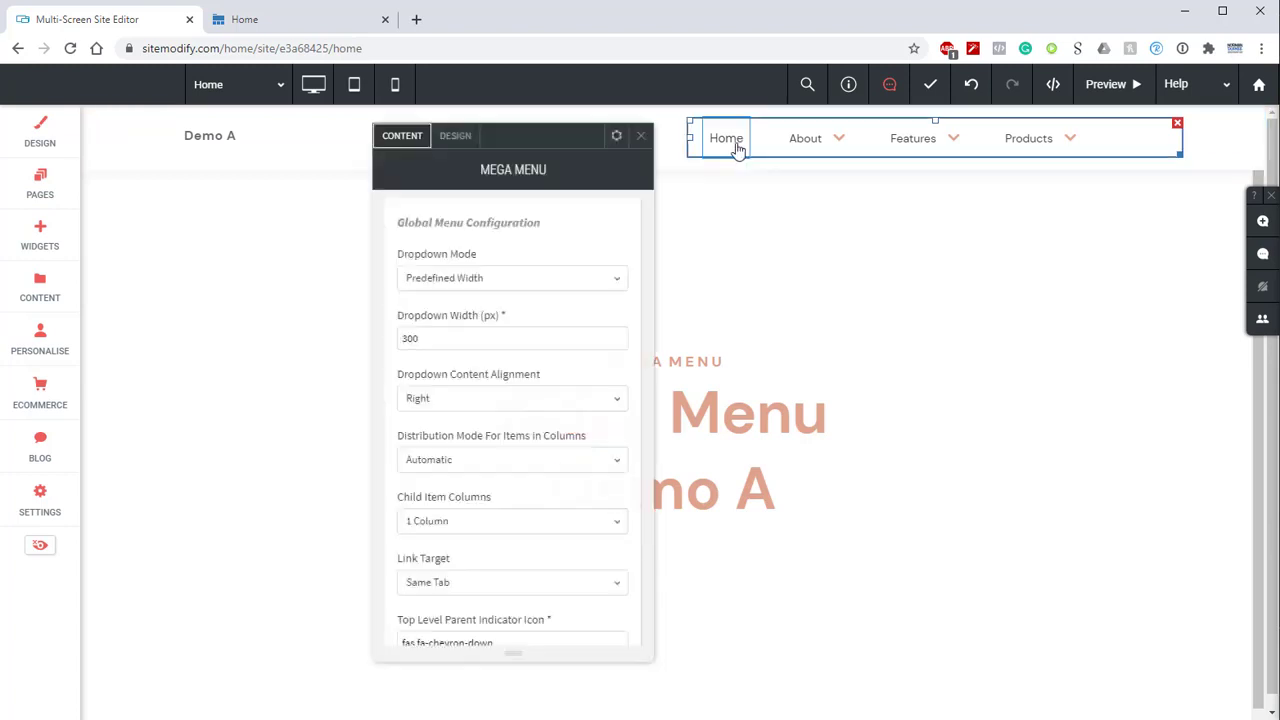
pyautogui.click(455, 137)
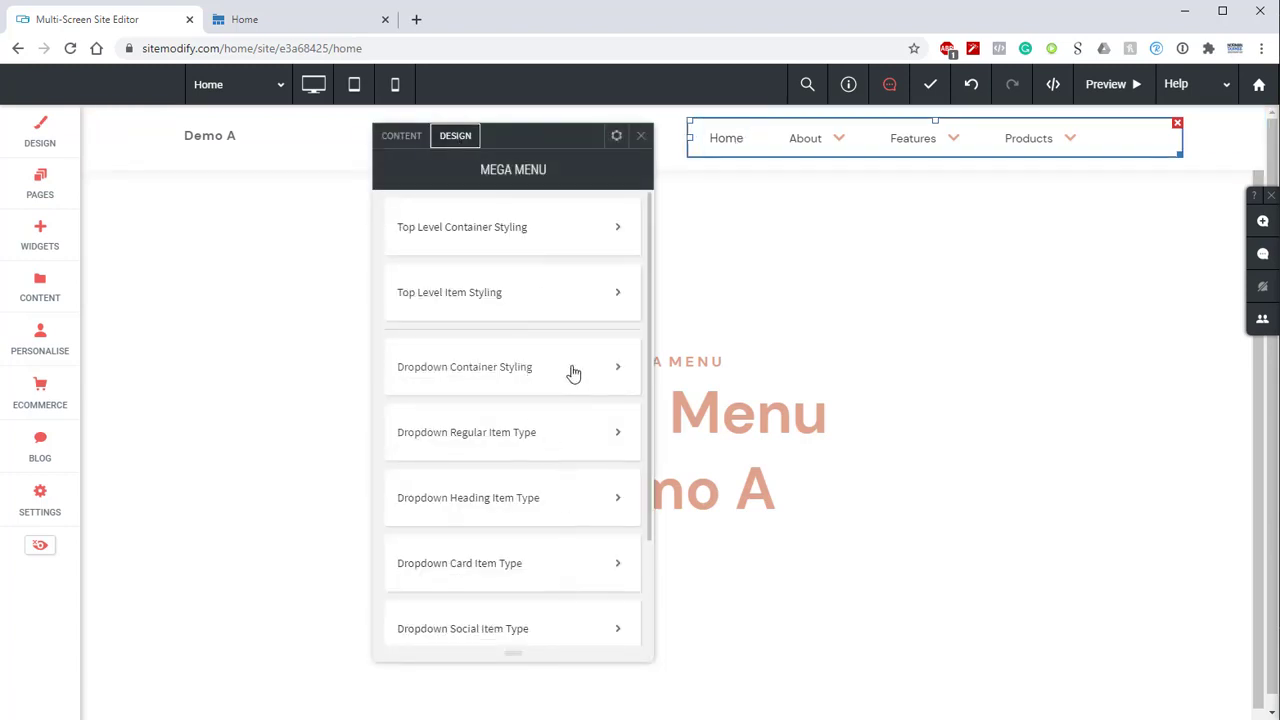
pyautogui.click(614, 368)
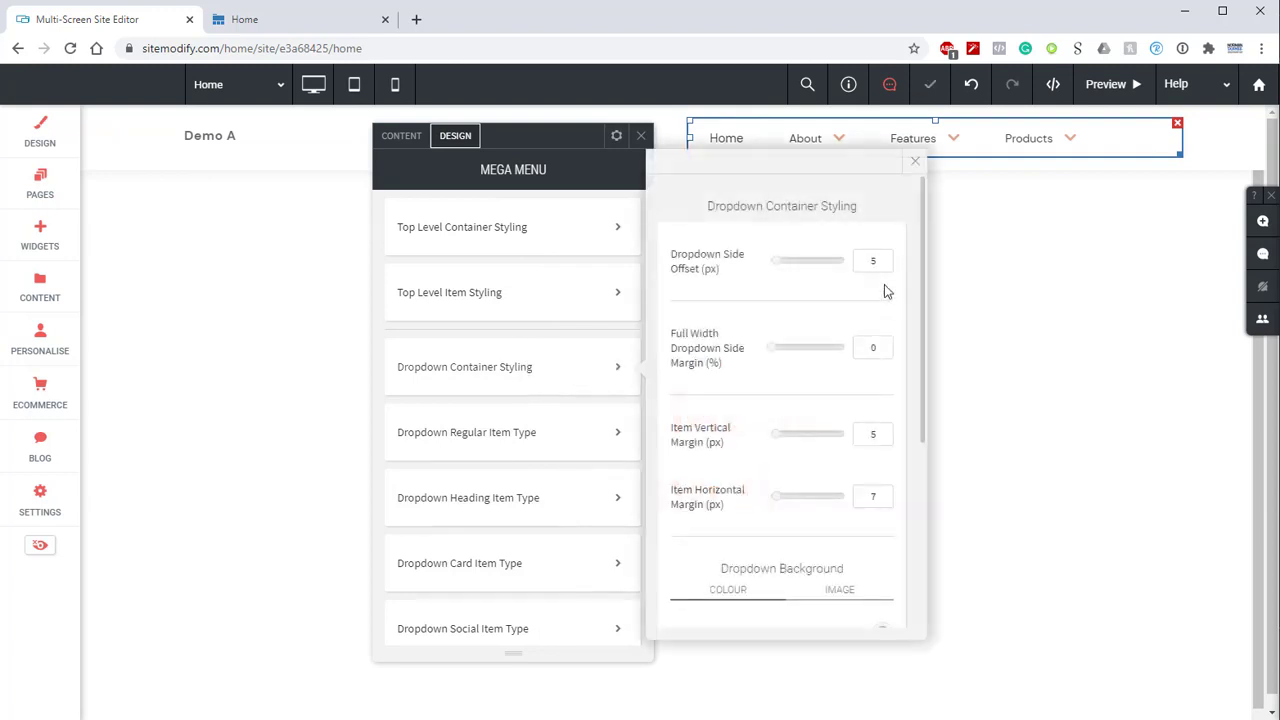
pyautogui.moveTo(891, 262); pyautogui.dragTo(837, 277)
pyautogui.write('0')
pyautogui.moveTo(883, 346); pyautogui.dragTo(850, 356)
pyautogui.write('10')
# Step: Set the dropdown container's item vertical margin to 10 px and item horizontal margin to 20 px
pyautogui.moveTo(887, 436); pyautogui.dragTo(851, 445)
pyautogui.write('10')
pyautogui.moveTo(887, 497); pyautogui.dragTo(851, 506)
pyautogui.write('20')
# Step: Give the dropdown container a border in the saved salmon colour with a width of 30
pyautogui.scroll(-3, 806, 394)
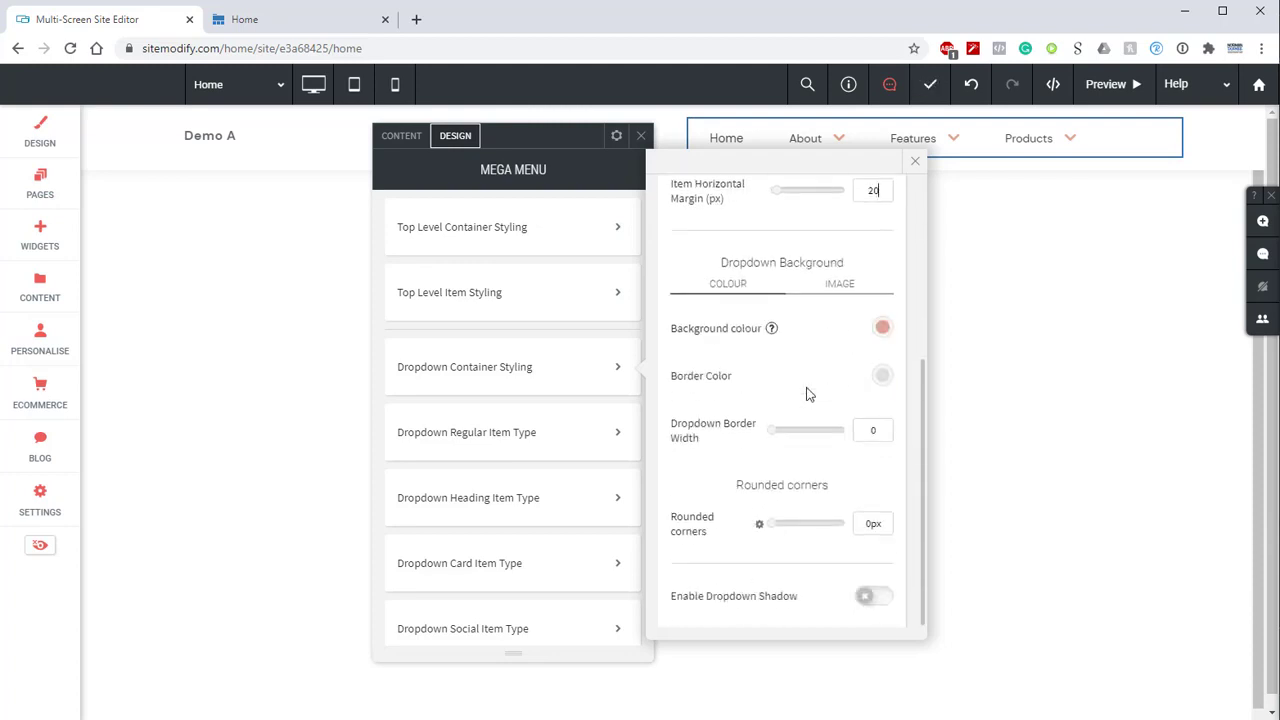
pyautogui.click(882, 376)
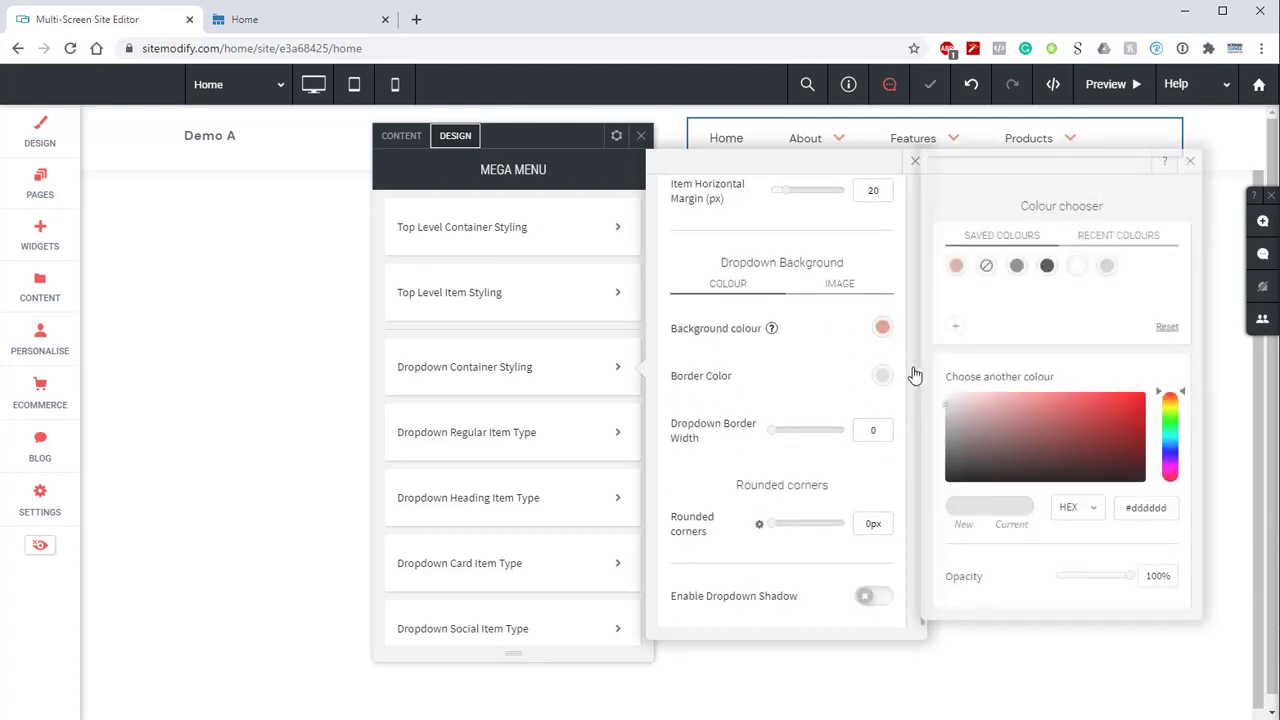
pyautogui.click(955, 265)
pyautogui.click(1191, 162)
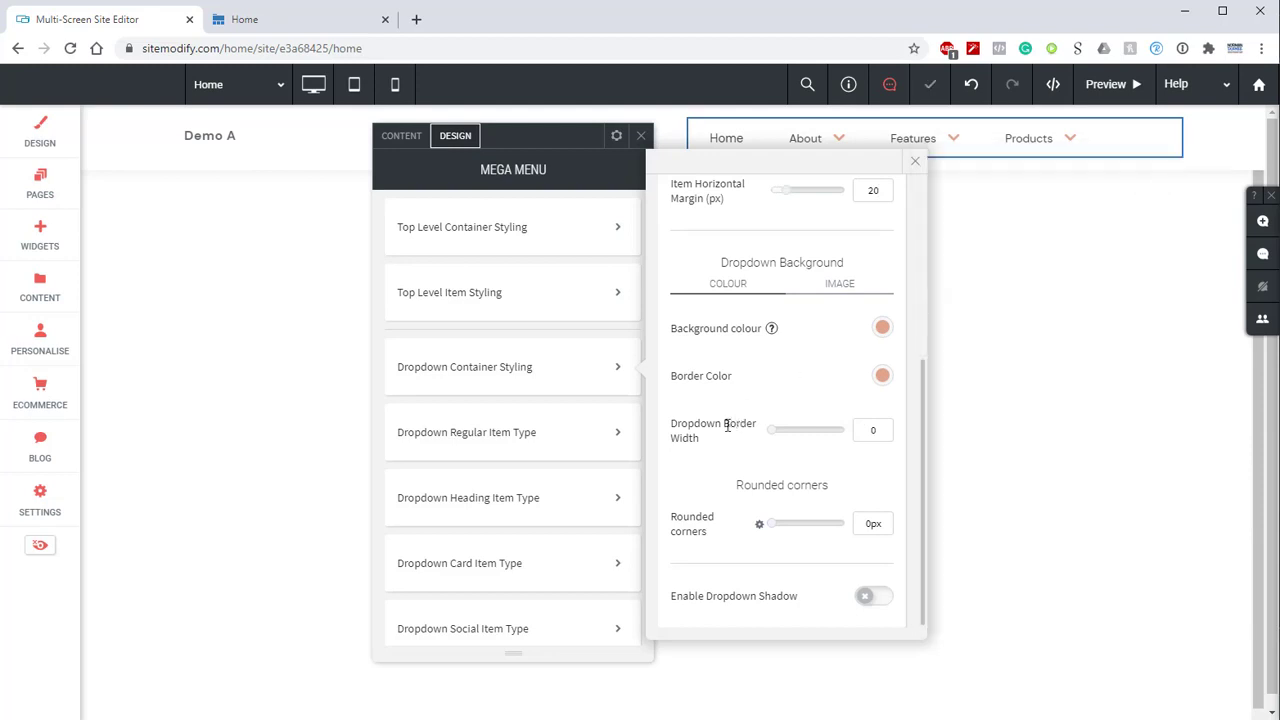
pyautogui.doubleClick(882, 429)
pyautogui.write('30')
# Step: Enable the dropdown shadow with a vertical offset of 16 px and a horizontal offset of 10 px, then close the container styling
pyautogui.click(879, 596)
pyautogui.scroll(-2, 829, 390)
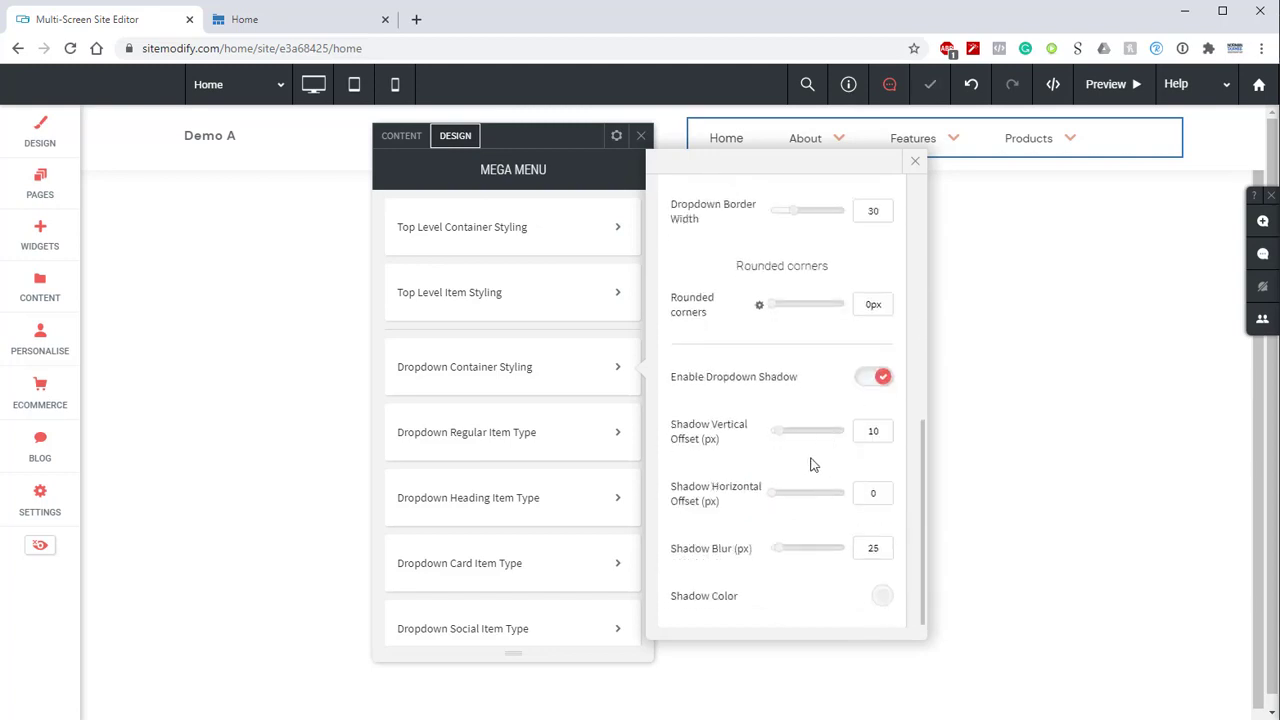
pyautogui.doubleClick(866, 438)
pyautogui.write('16')
pyautogui.doubleClick(884, 492)
pyautogui.write('10')
pyautogui.click(915, 163)
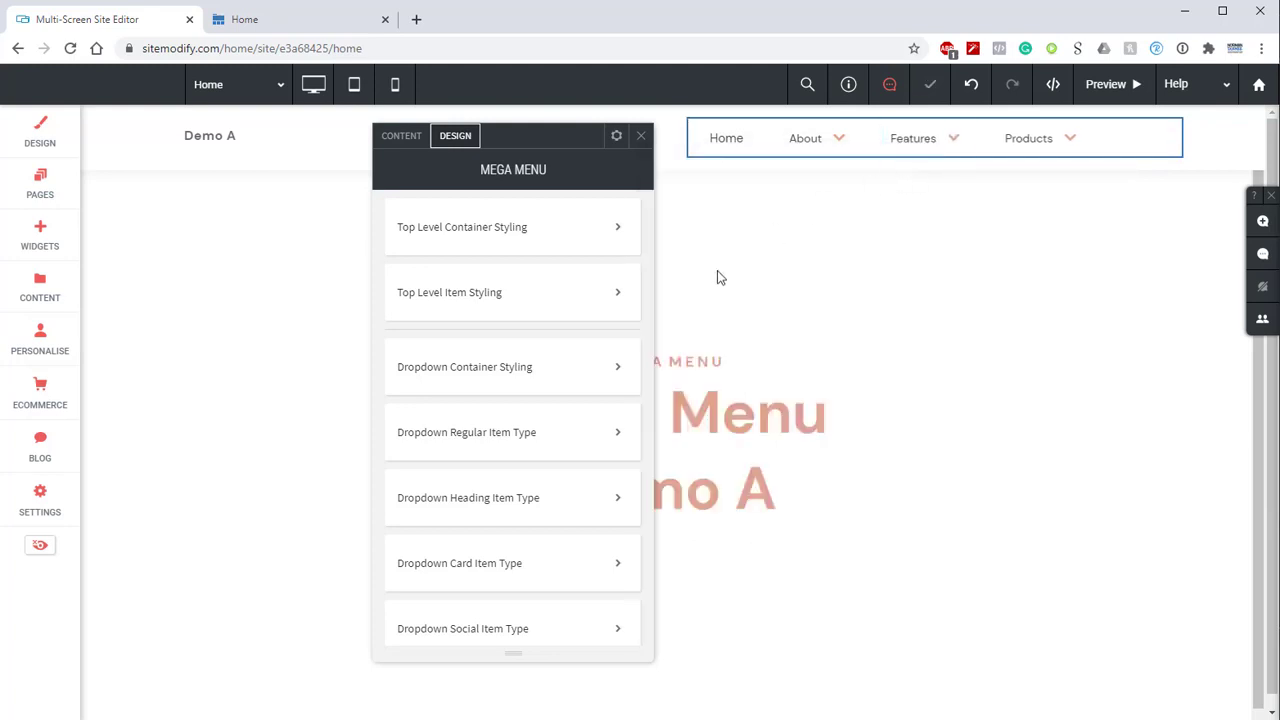
# Step: In the dropdown regular item type styling, set the item vertical padding to 0 px and make the item title bold
pyautogui.click(618, 437)
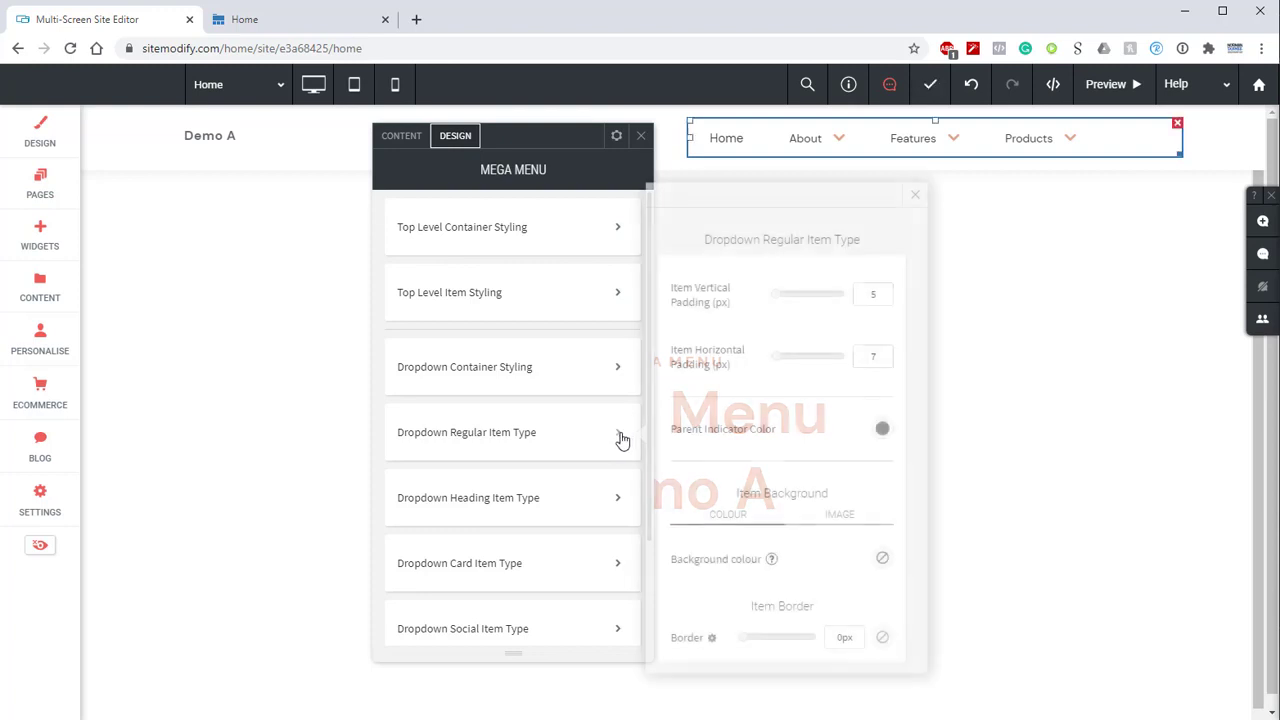
pyautogui.moveTo(878, 296); pyautogui.dragTo(857, 302)
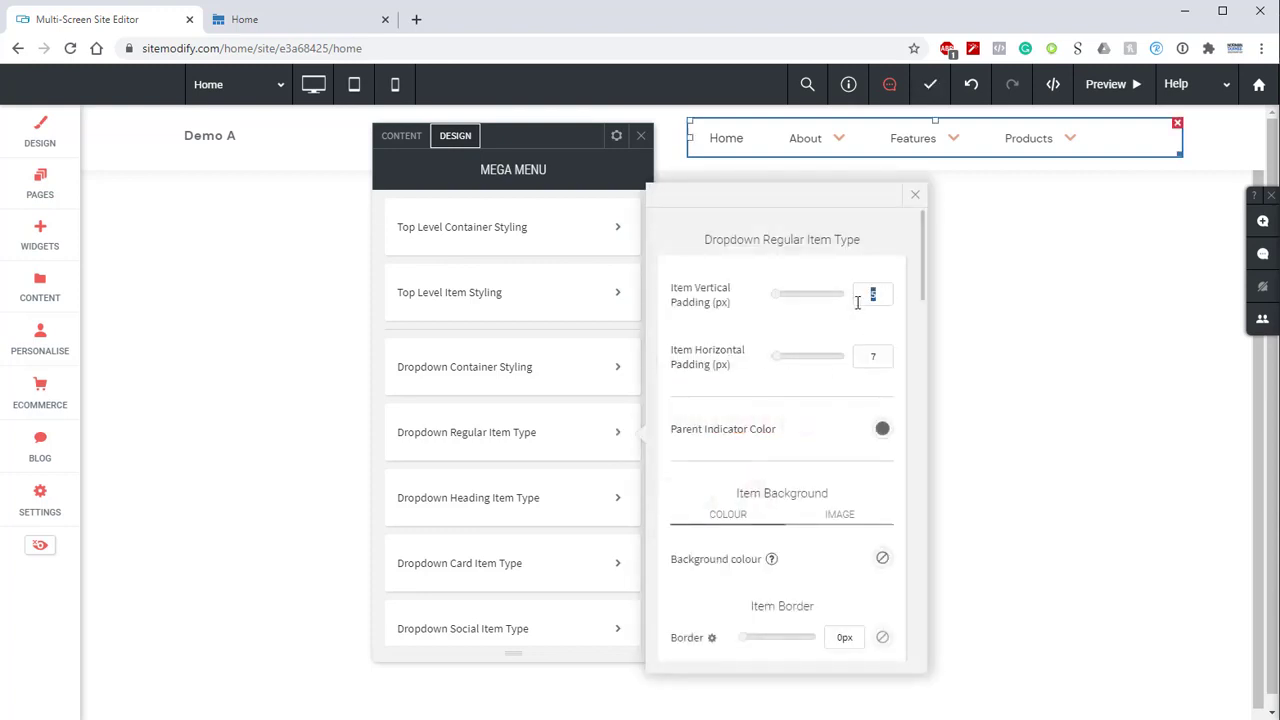
pyautogui.write('0')
pyautogui.scroll(-1, 800, 385)
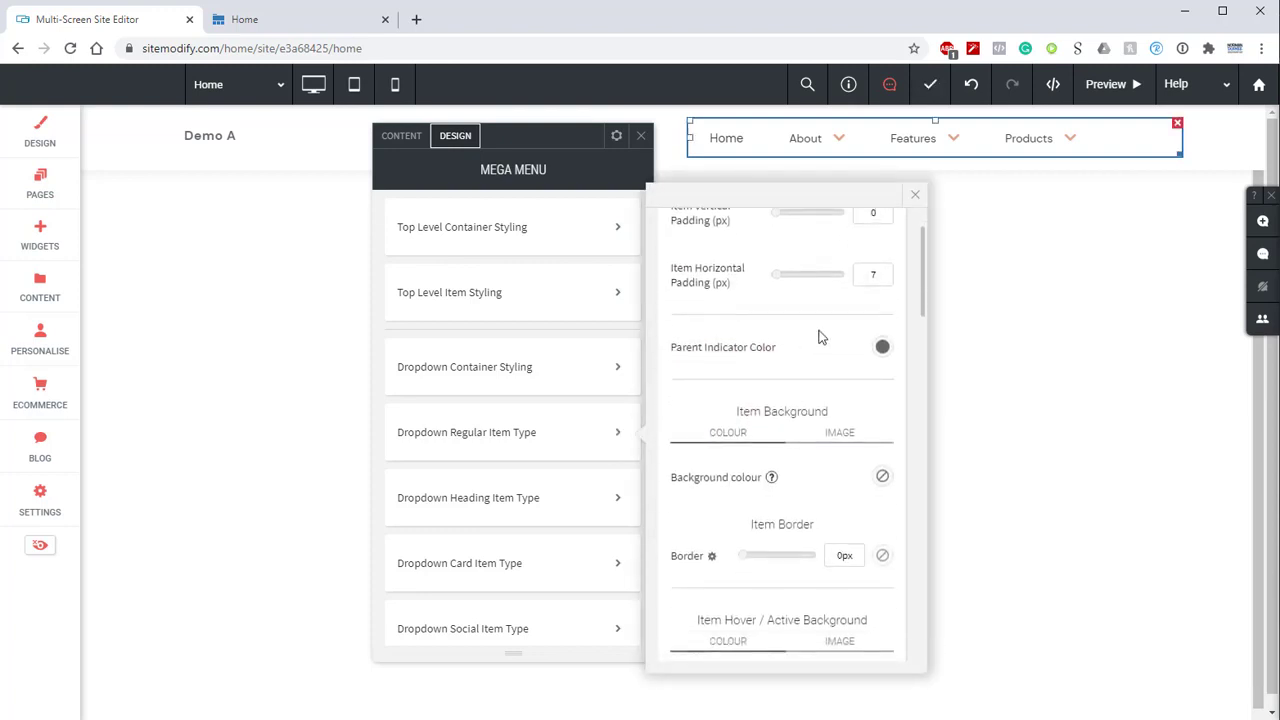
pyautogui.scroll(-1, 818, 337)
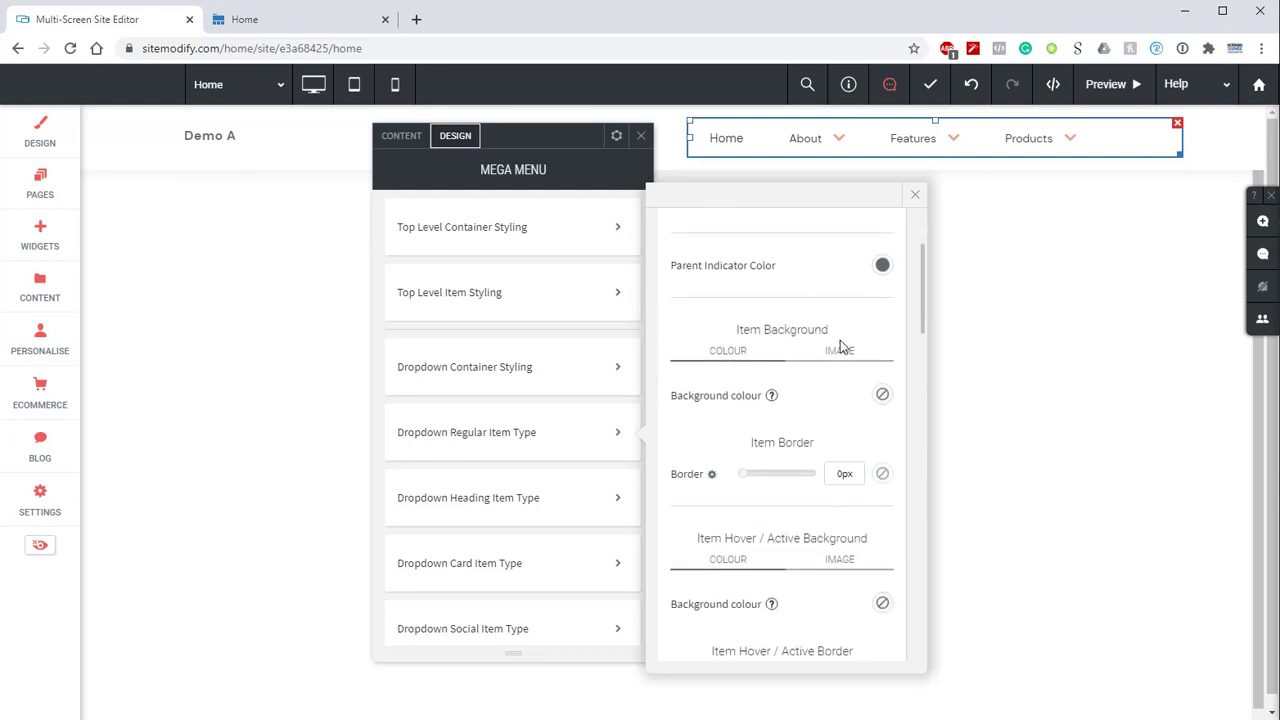
pyautogui.scroll(-3, 843, 347)
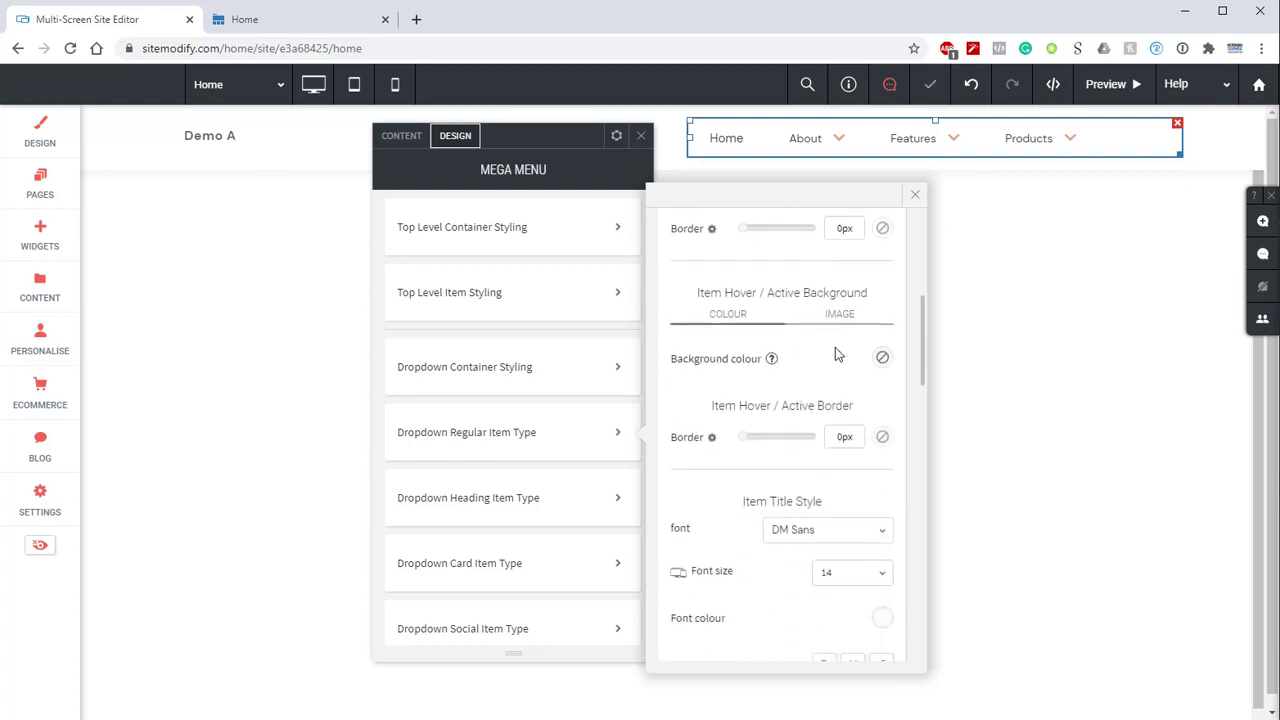
pyautogui.scroll(-3, 890, 397)
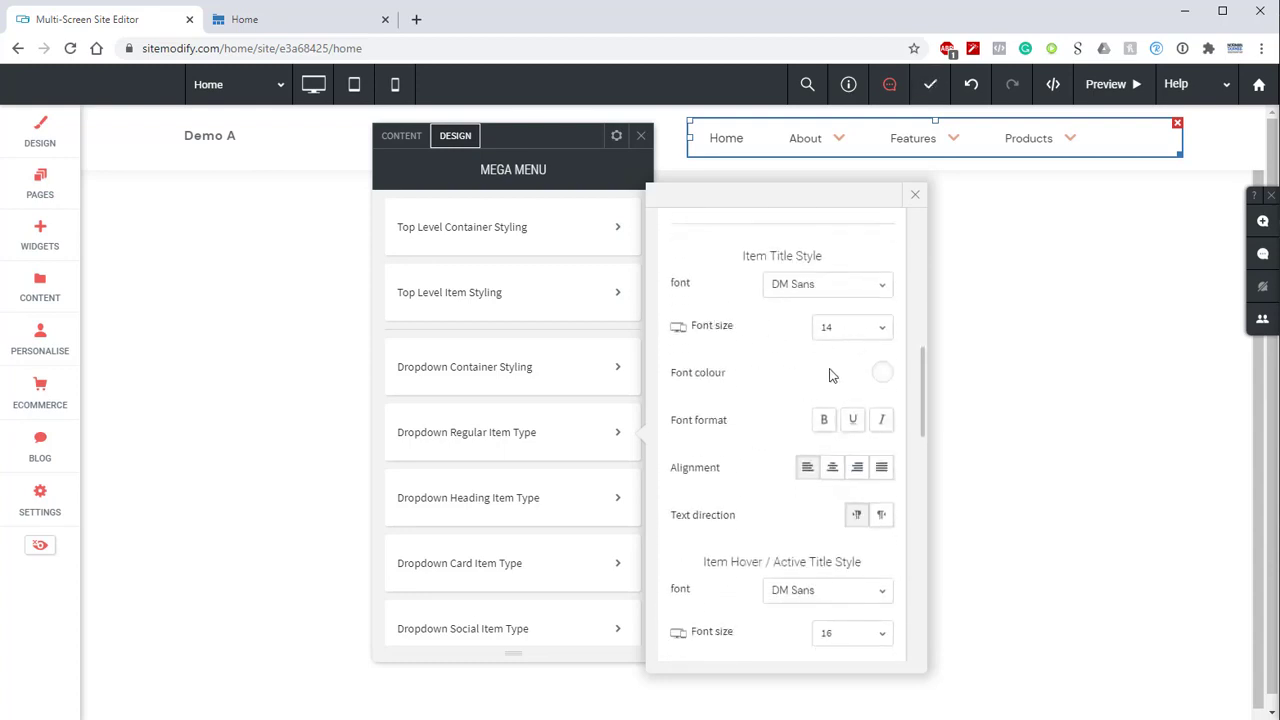
pyautogui.click(825, 422)
# Step: Set the regular item type's icon size to 35 px and close its styling
pyautogui.scroll(-5, 840, 383)
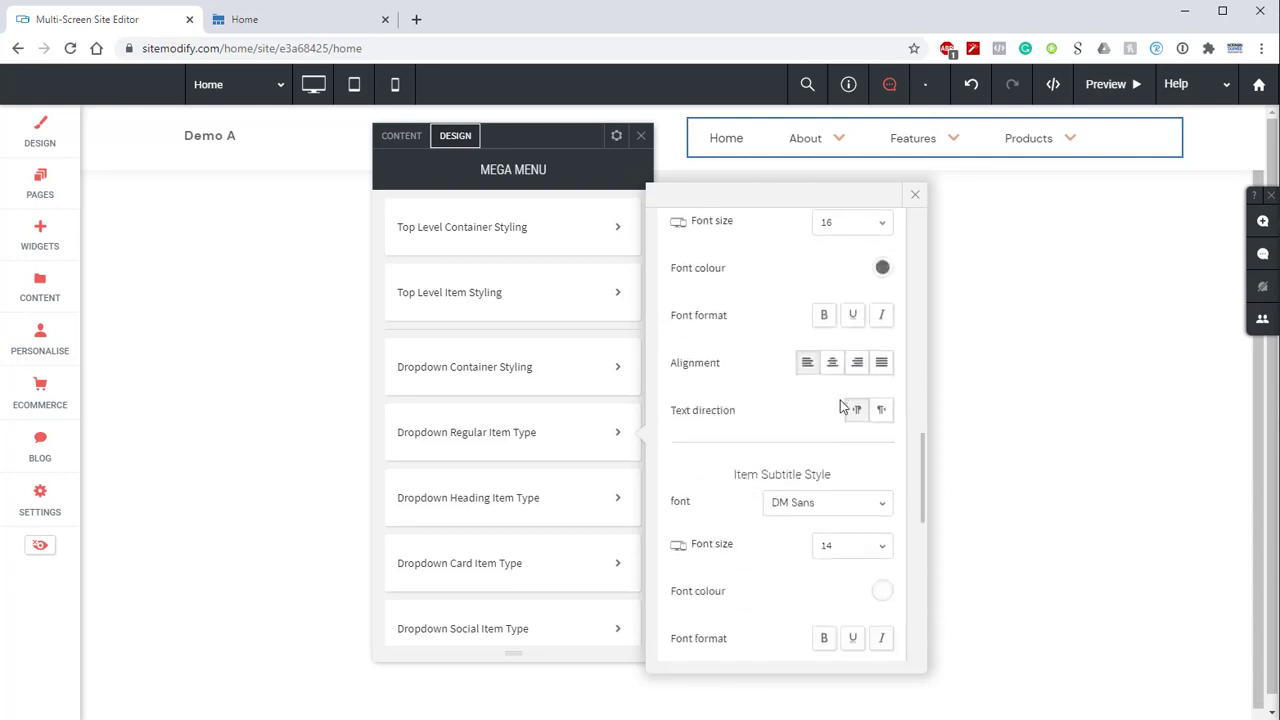
pyautogui.scroll(-2, 840, 420)
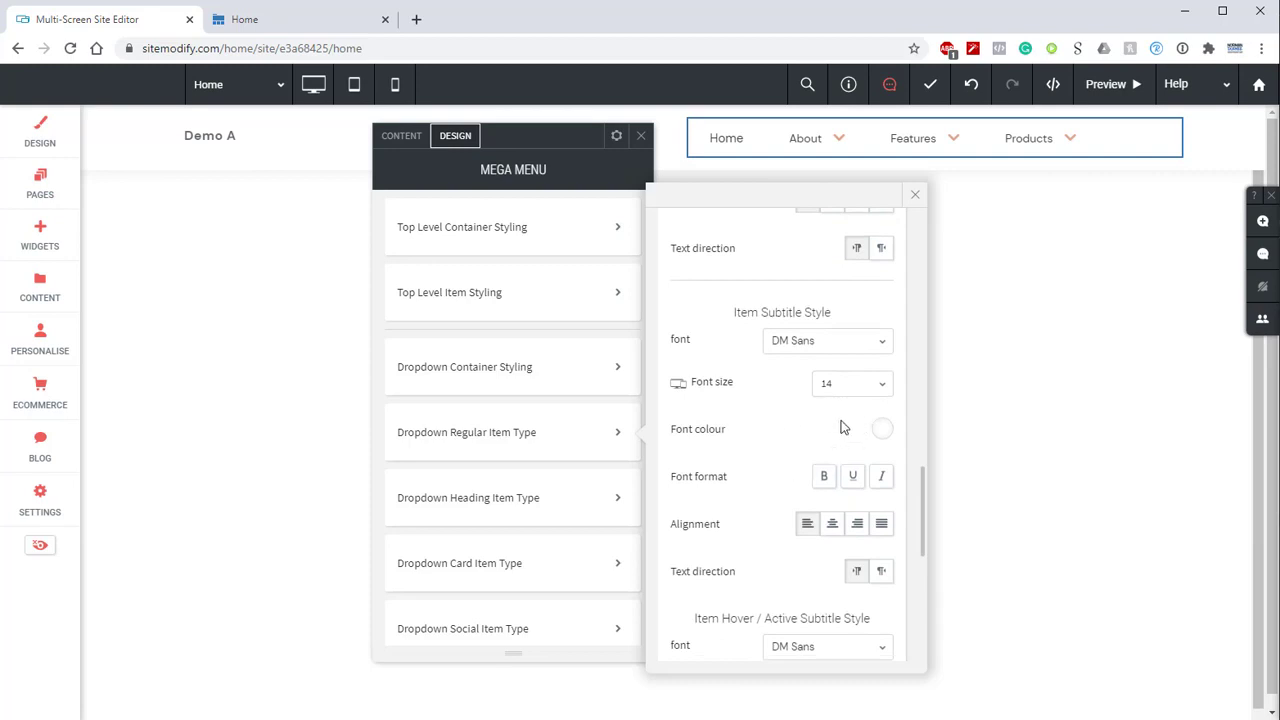
pyautogui.scroll(-6, 836, 432)
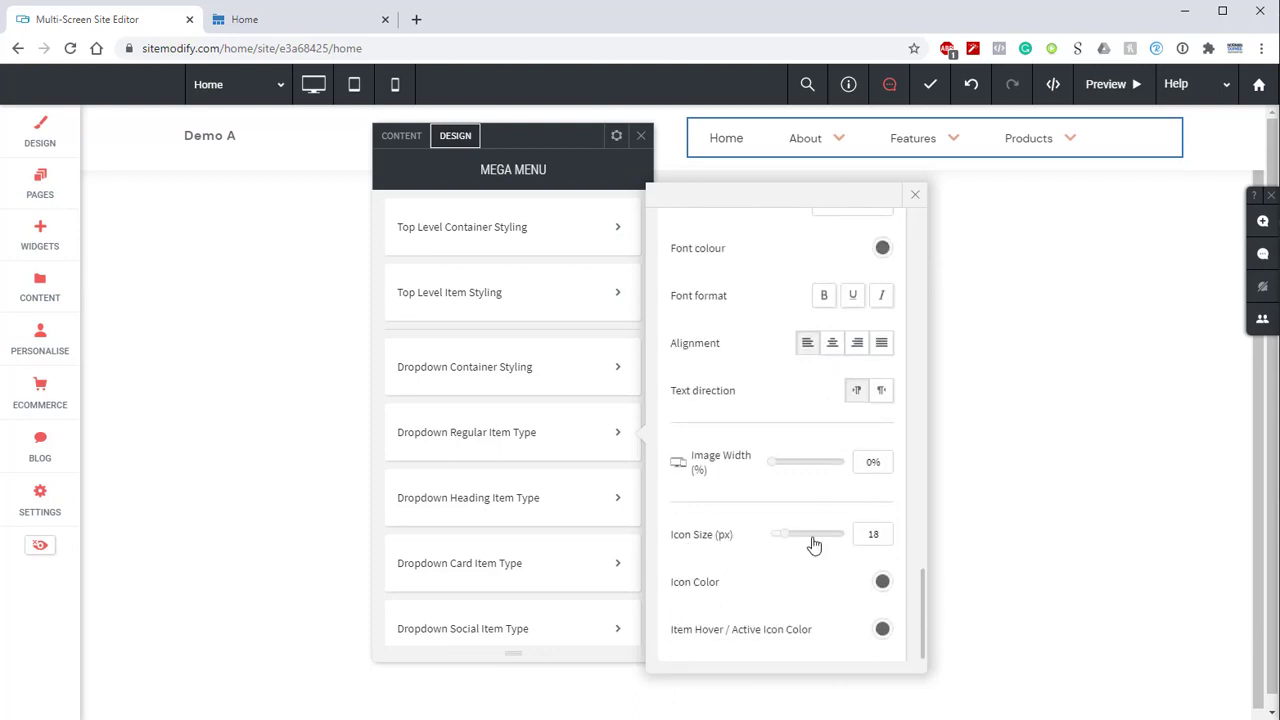
pyautogui.moveTo(880, 534); pyautogui.dragTo(838, 553)
pyautogui.write('35')
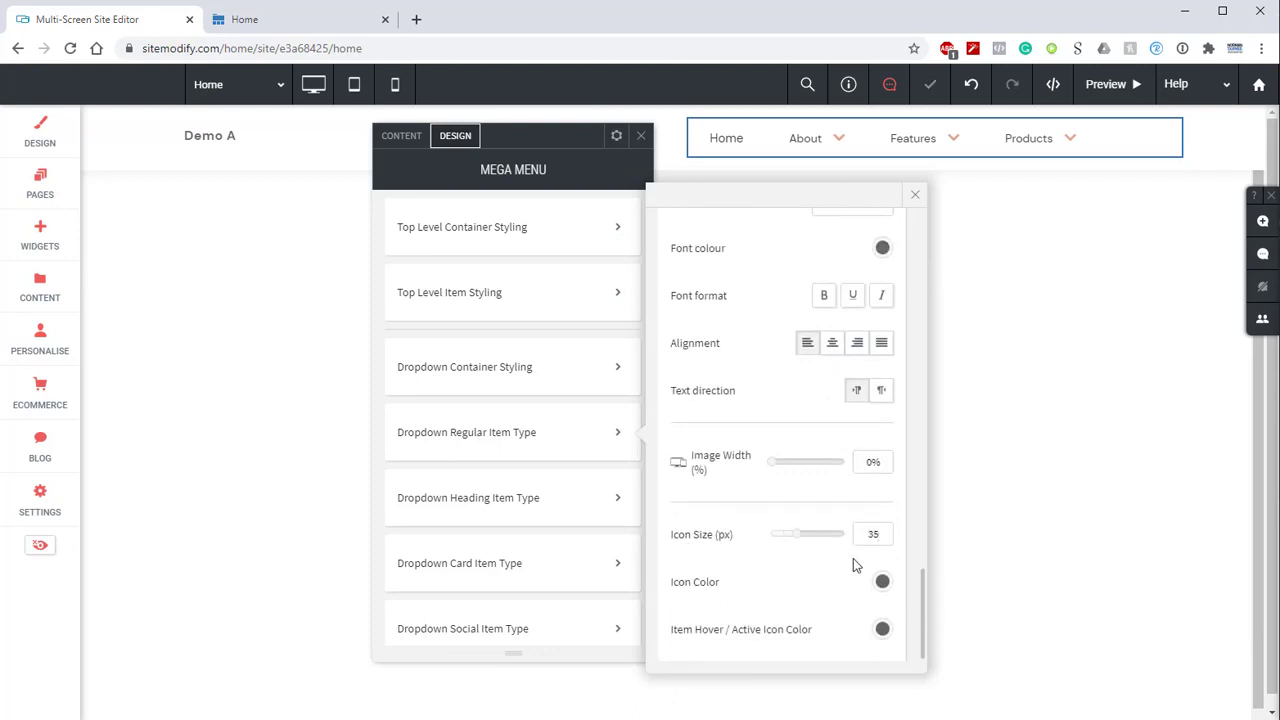
pyautogui.click(915, 196)
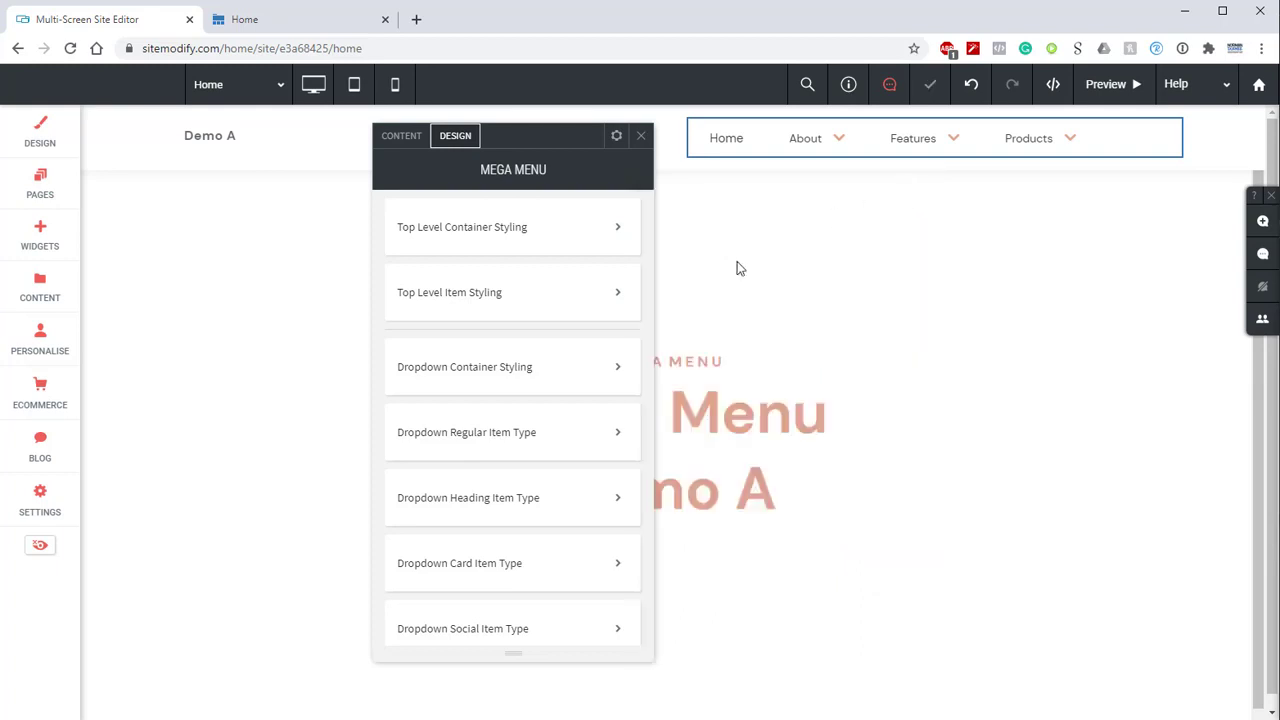
# Step: In the dropdown social item type styling, set the item horizontal margin to 4 px
pyautogui.click(620, 633)
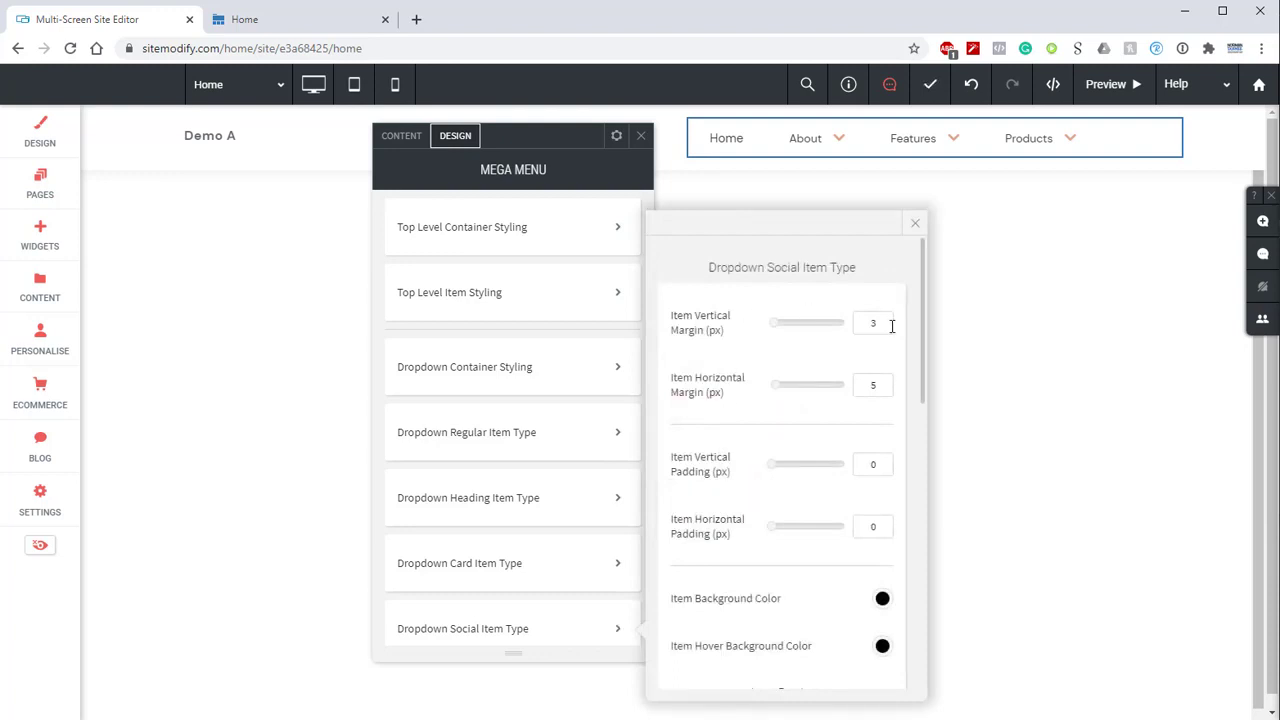
pyautogui.moveTo(883, 386); pyautogui.dragTo(855, 393)
pyautogui.write('4')
pyautogui.scroll(-3, 834, 527)
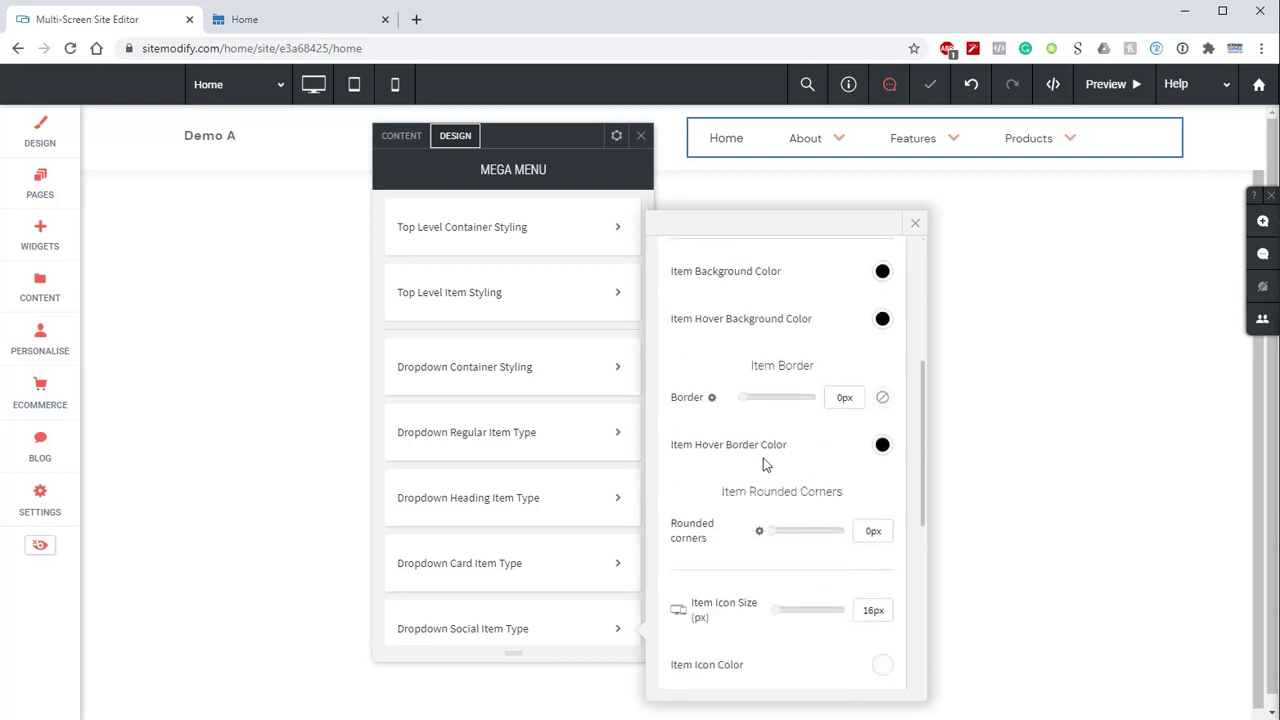
# Step: Give the social items a top-only border 14 px wide with its colour set to none
pyautogui.click(712, 398)
pyautogui.click(758, 427)
pyautogui.doubleClick(838, 395)
pyautogui.write('14')
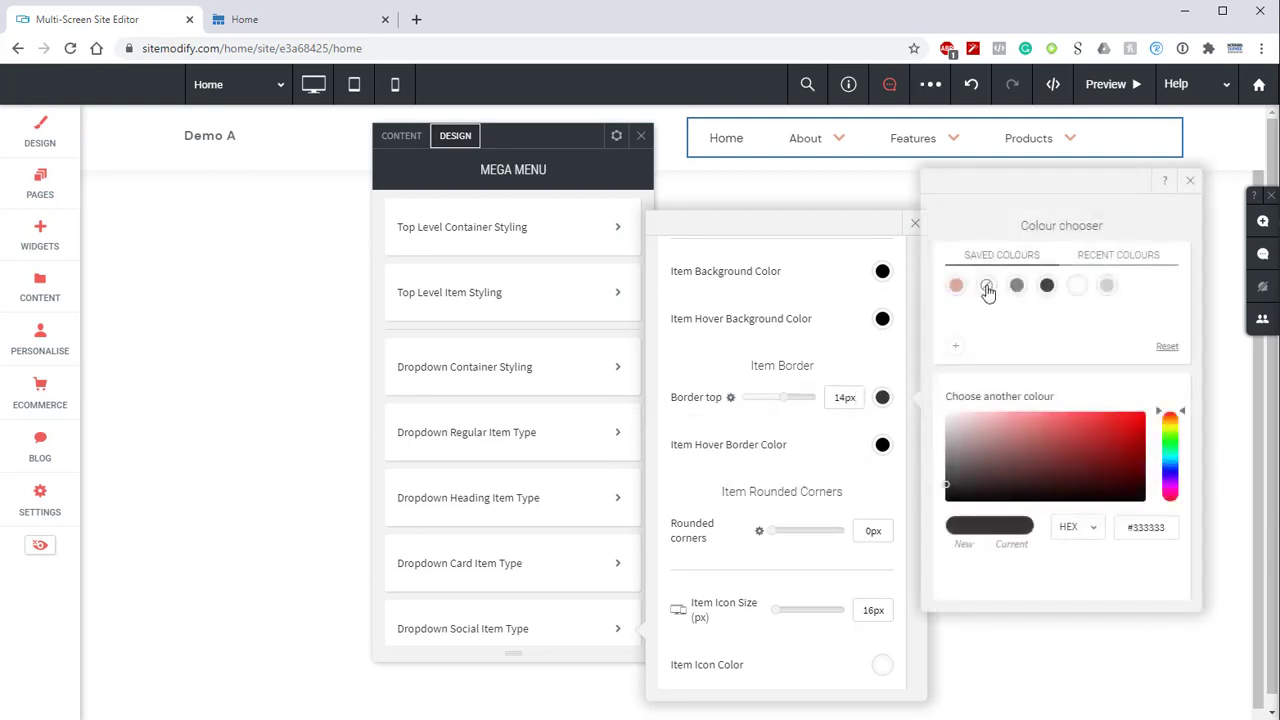
pyautogui.click(986, 285)
pyautogui.click(1193, 180)
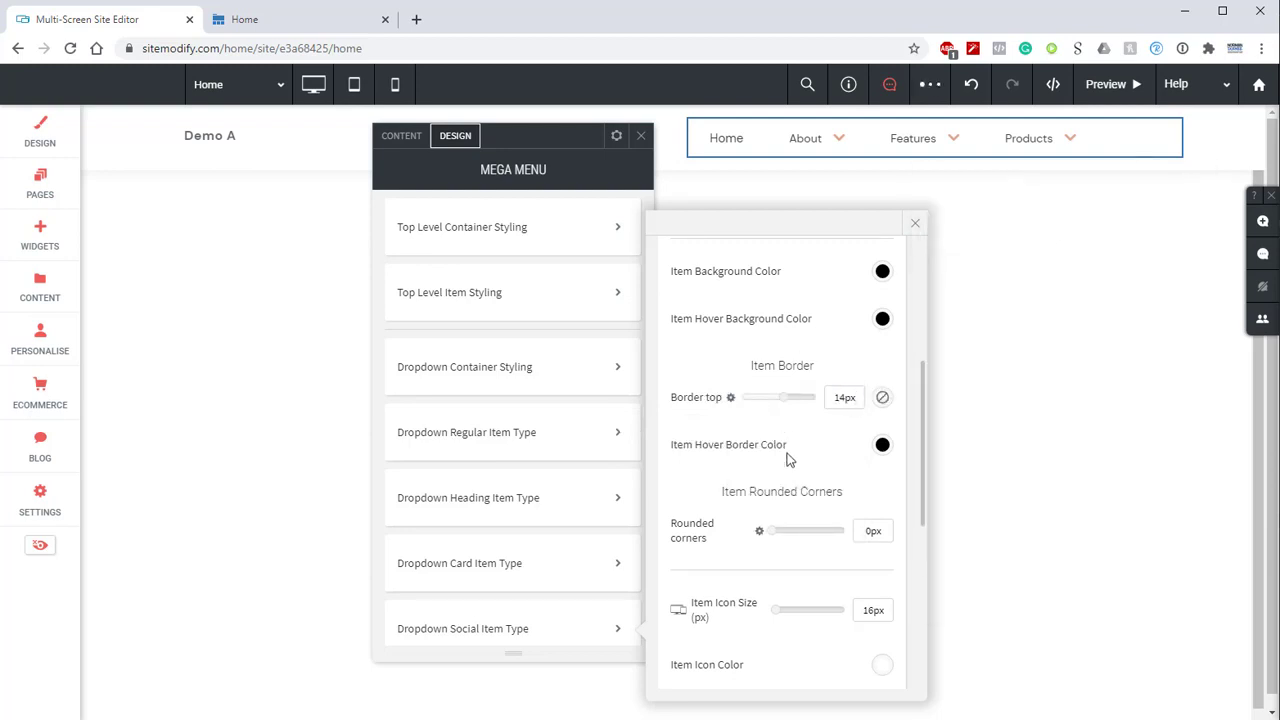
# Step: Set the social item icon size to 18 px and the hover icon colour to the saved salmon, then close the styling
pyautogui.scroll(-3, 785, 465)
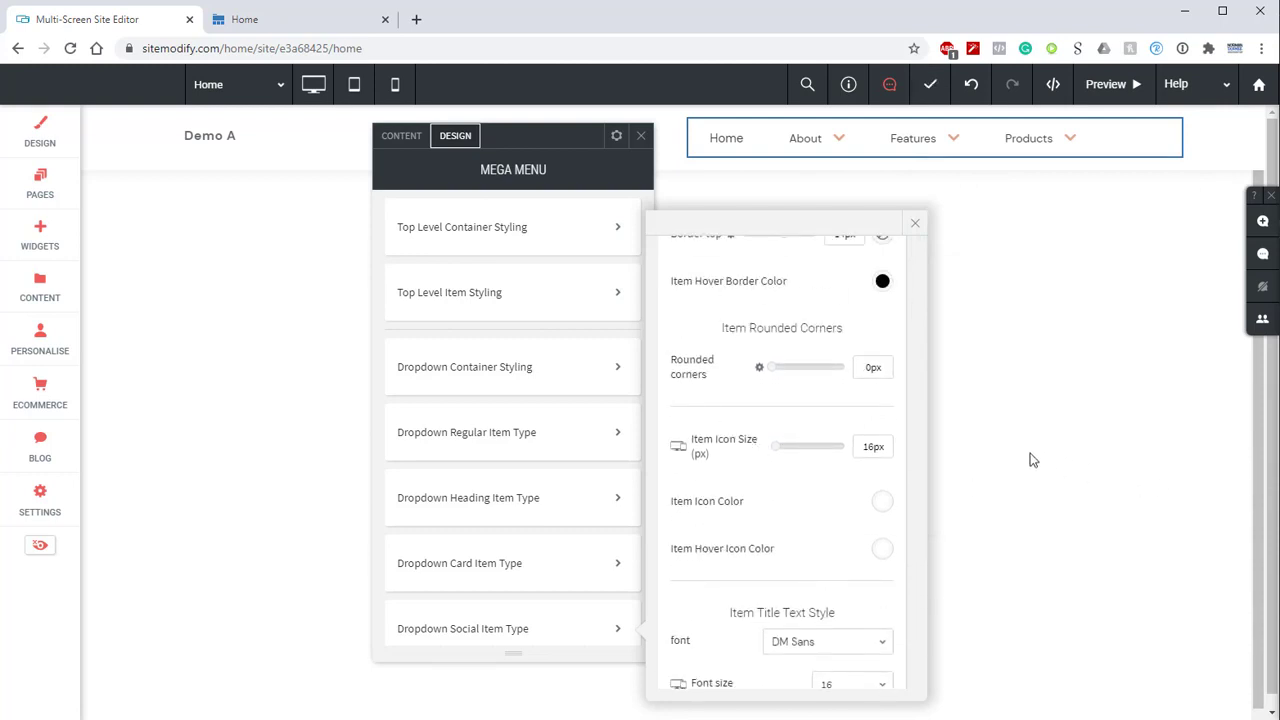
pyautogui.write('18')
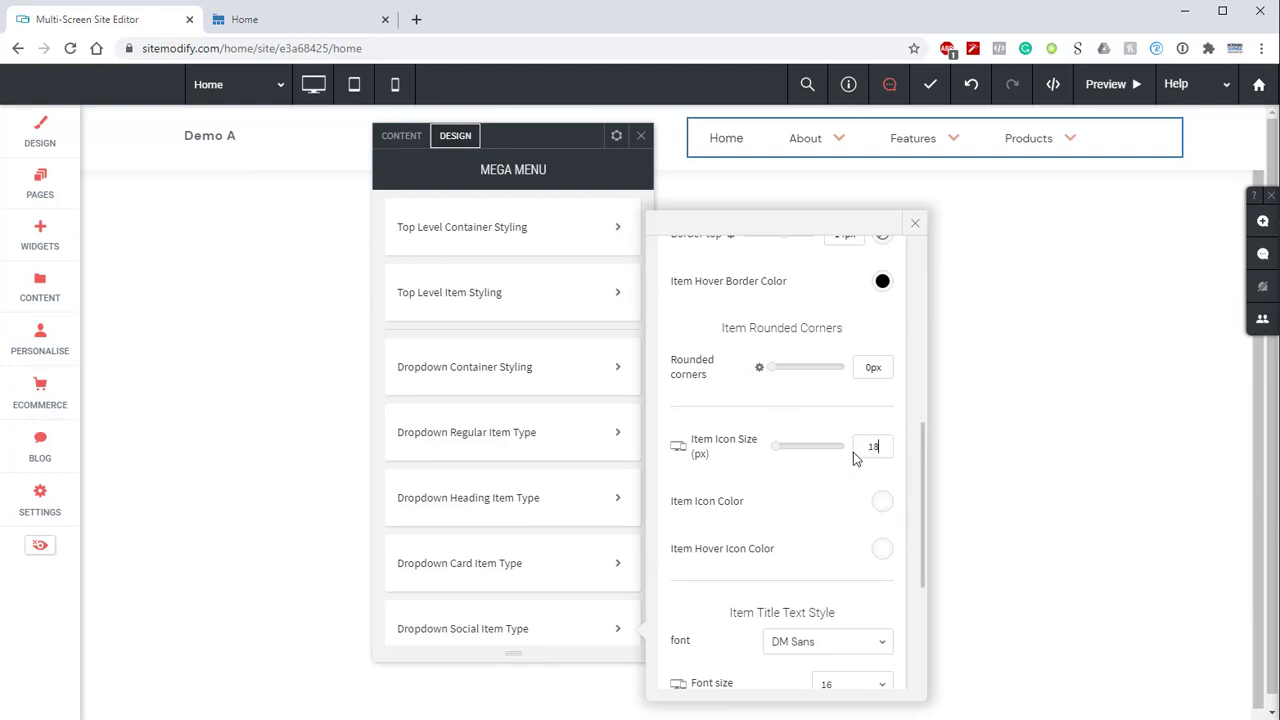
pyautogui.press('Return')
pyautogui.click(881, 550)
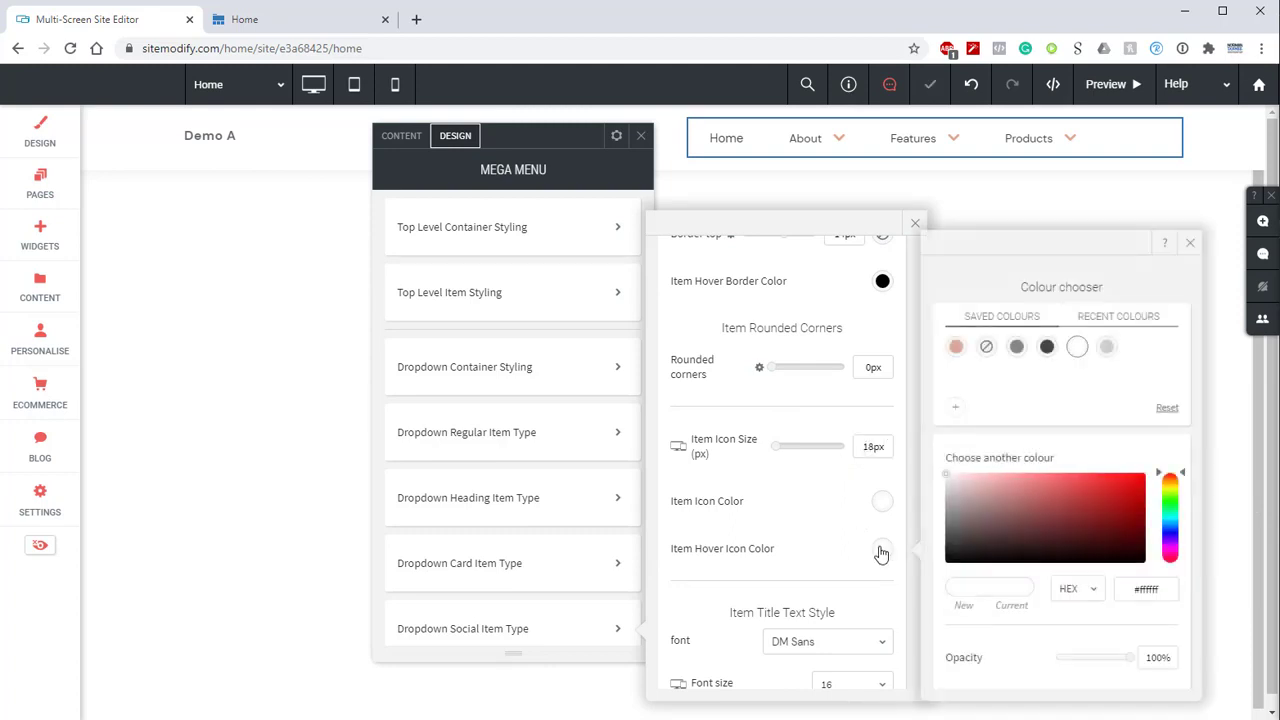
pyautogui.click(956, 346)
pyautogui.click(914, 223)
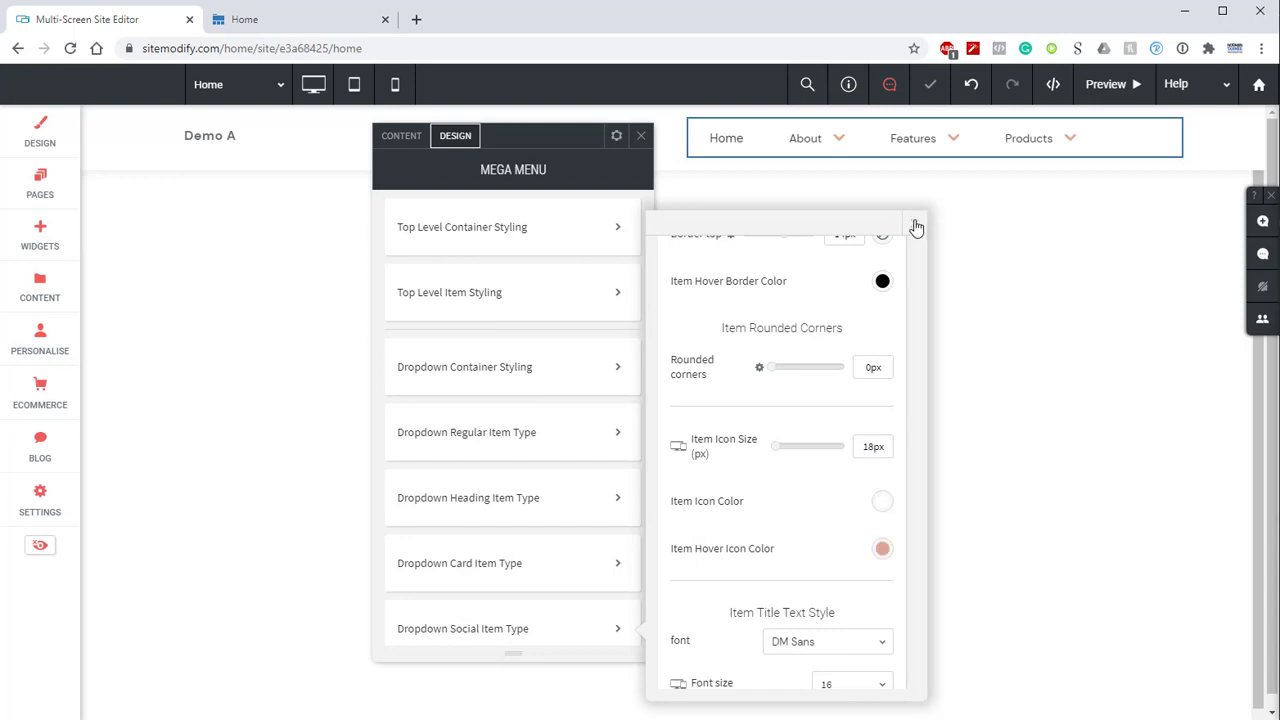
pyautogui.click(912, 225)
# Step: In the dropdown contact item type styling, edit the item horizontal padding and set the logo width to 80%, then close the widget settings
pyautogui.scroll(-3, 514, 391)
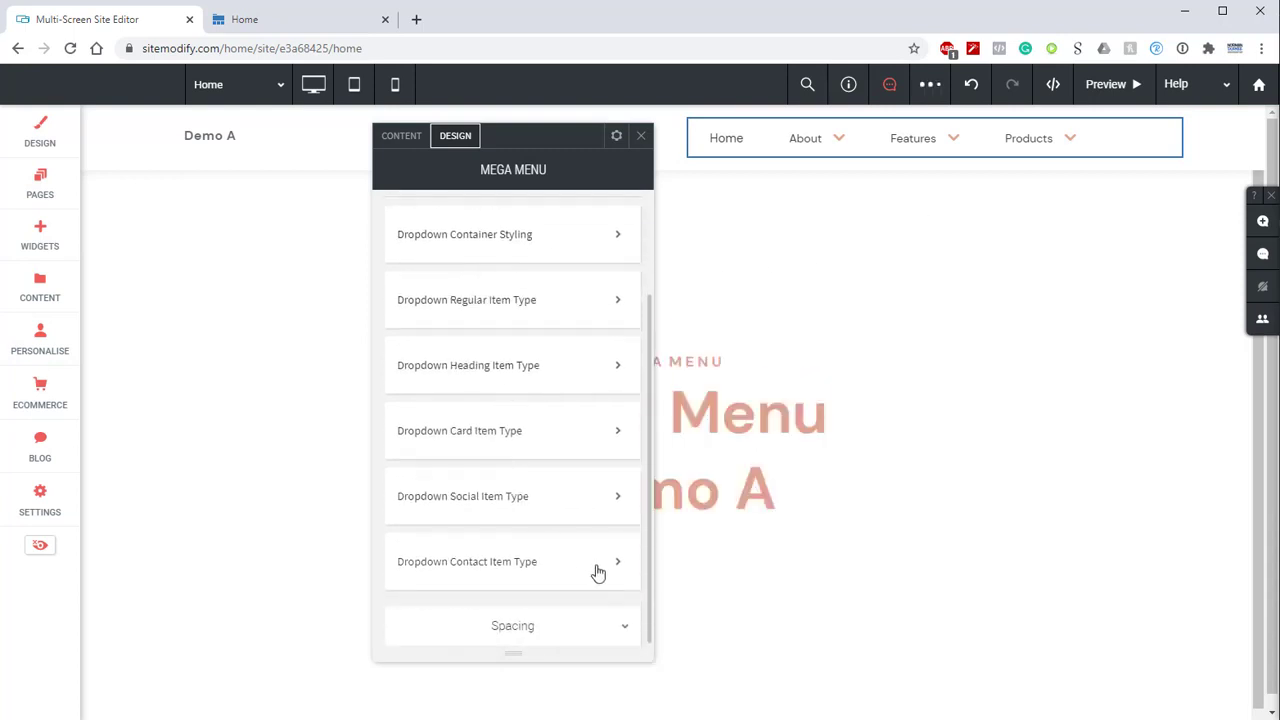
pyautogui.click(616, 567)
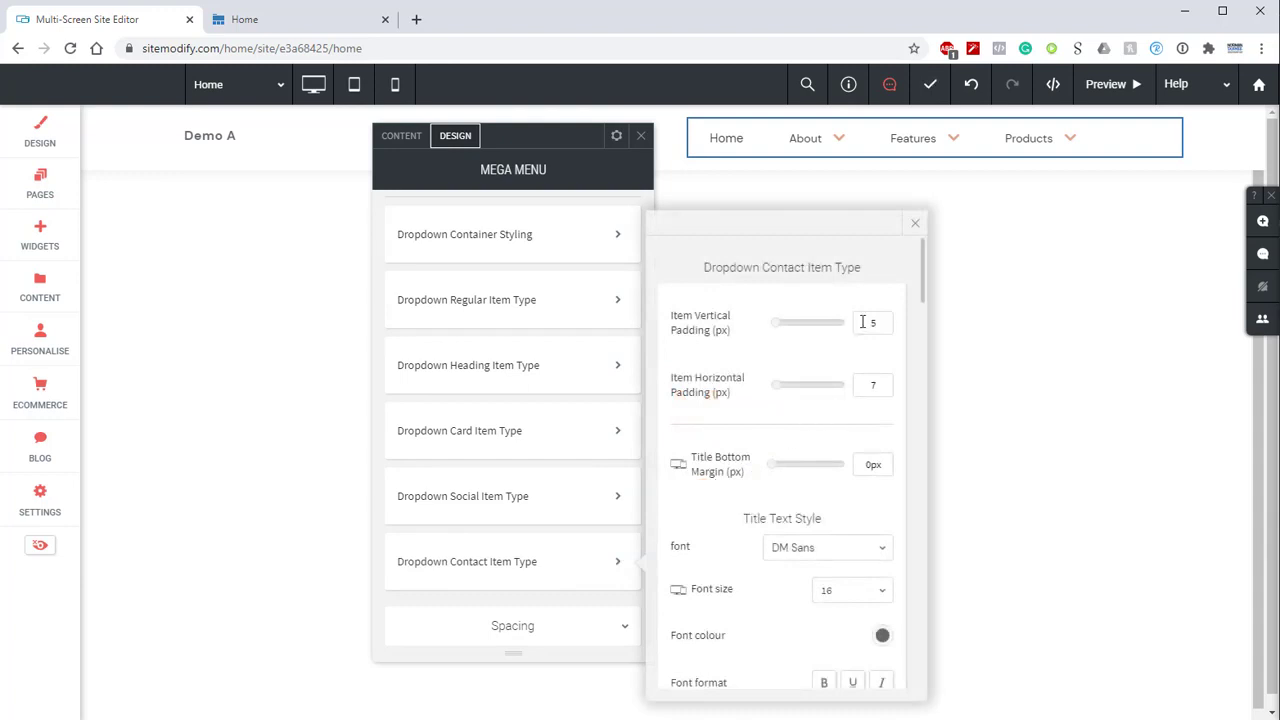
pyautogui.moveTo(881, 386); pyautogui.dragTo(843, 396)
pyautogui.scroll(-2, 821, 483)
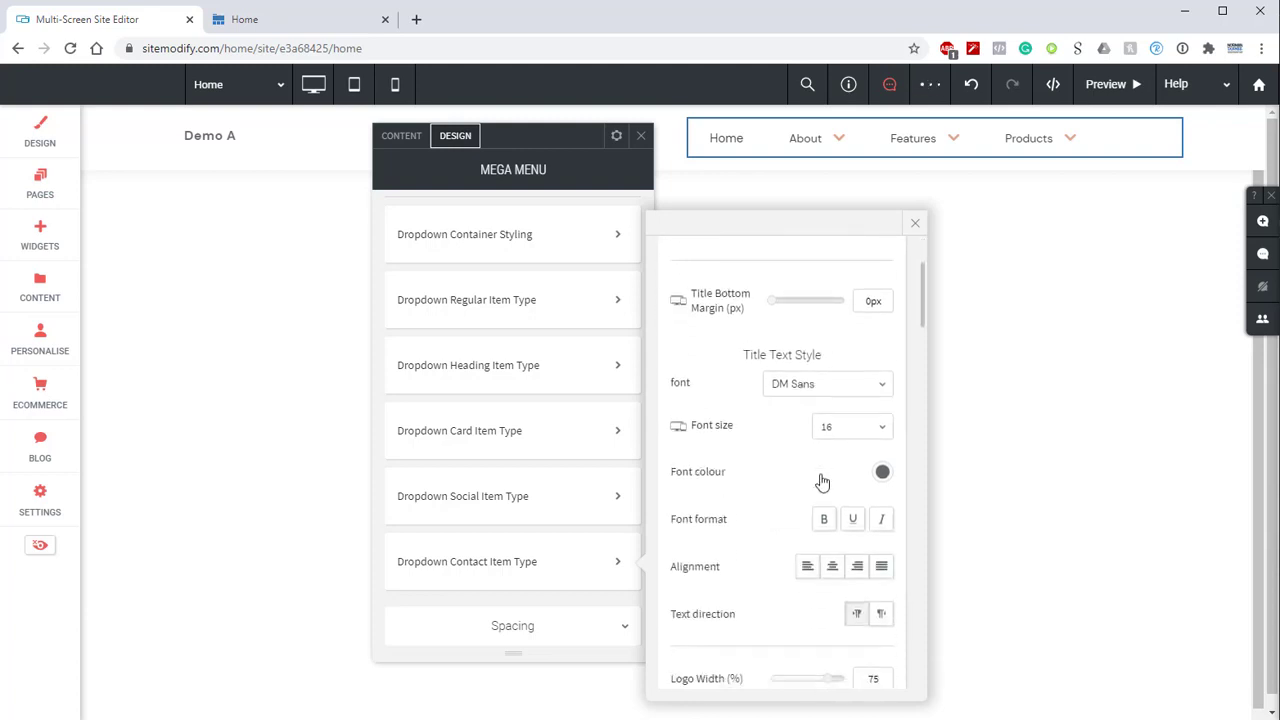
pyautogui.scroll(-2, 825, 477)
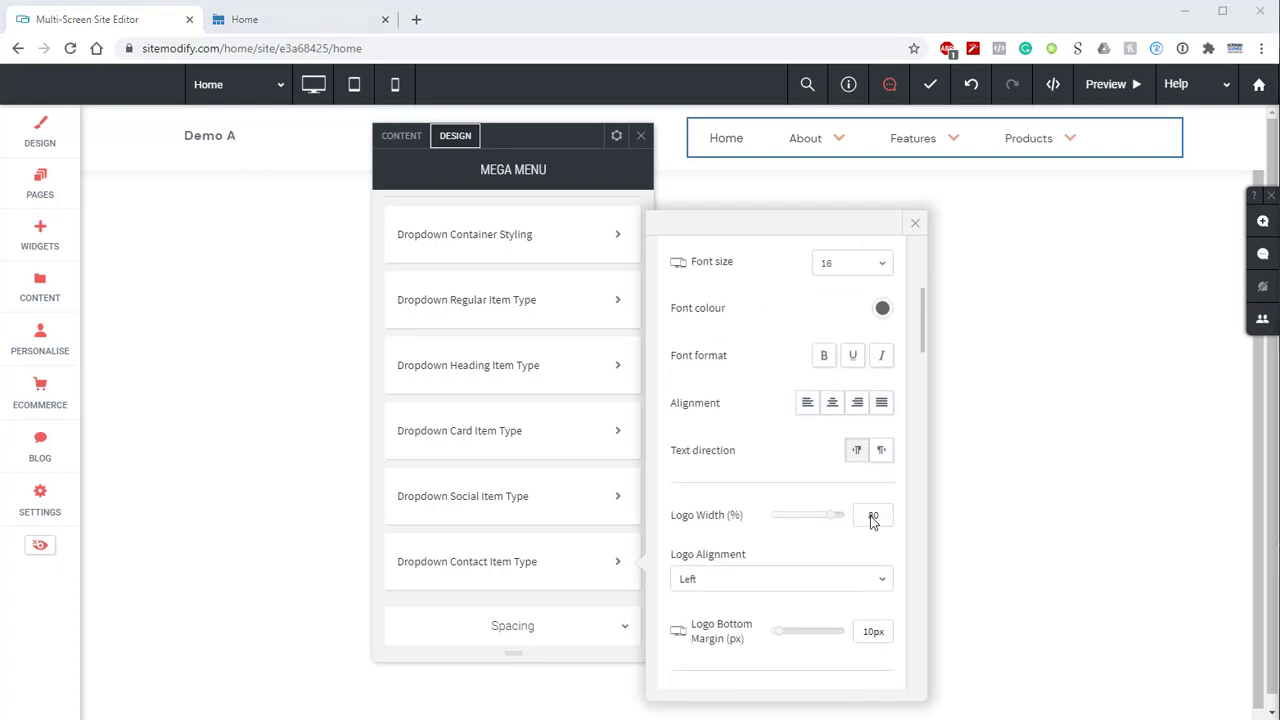
pyautogui.click(915, 222)
pyautogui.click(641, 136)
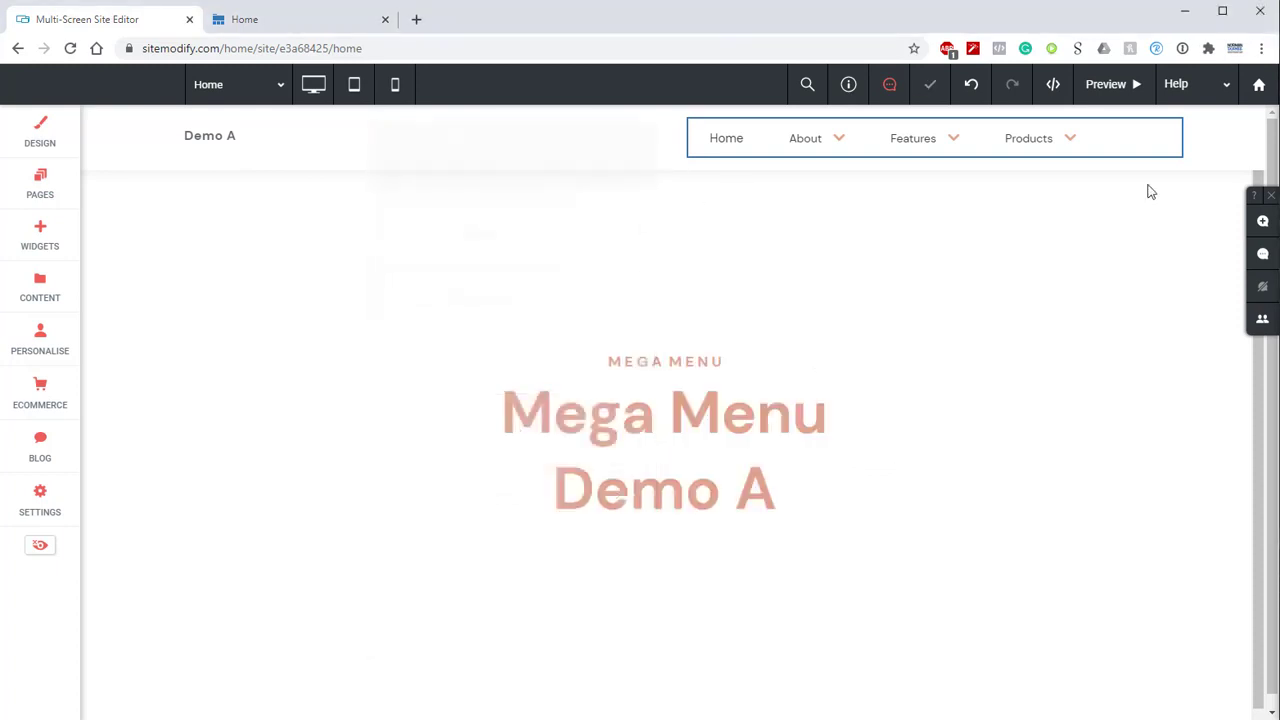
# Step: Preview the About and Features dropdowns, compare Features with the reference demo site in the other browser tab, and return to the editor
pyautogui.click(1150, 90)
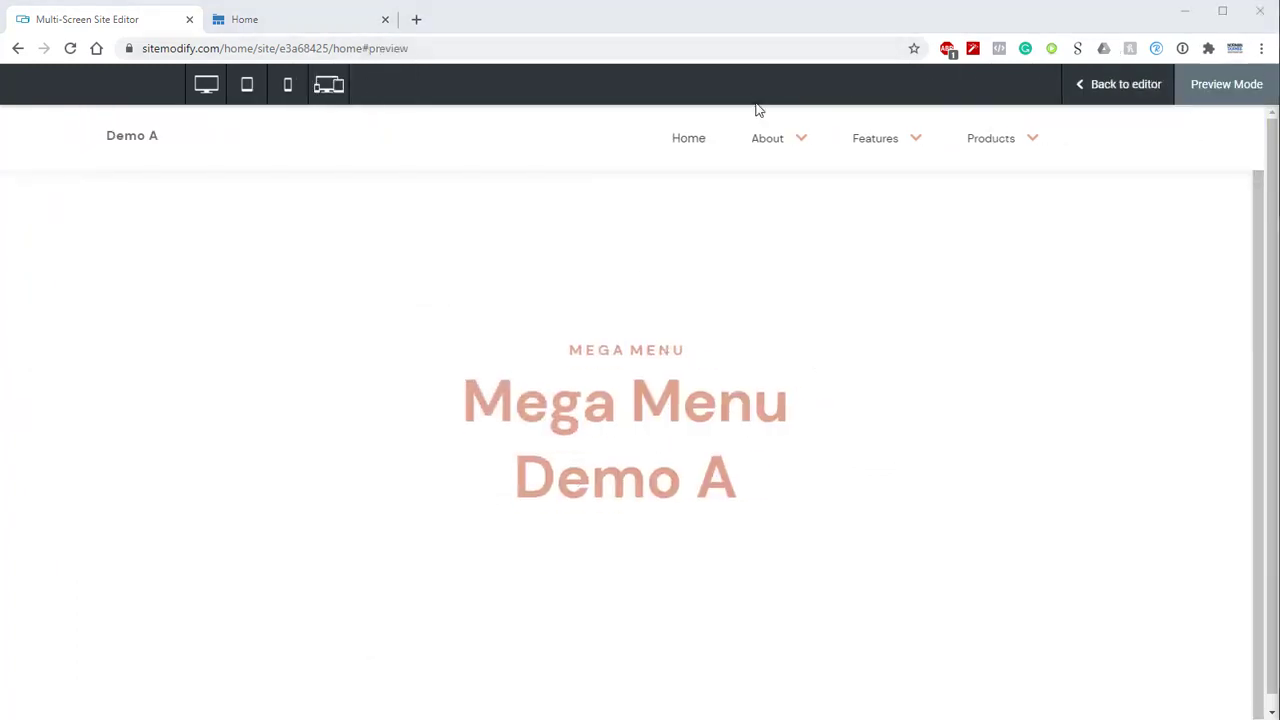
pyautogui.click(775, 142)
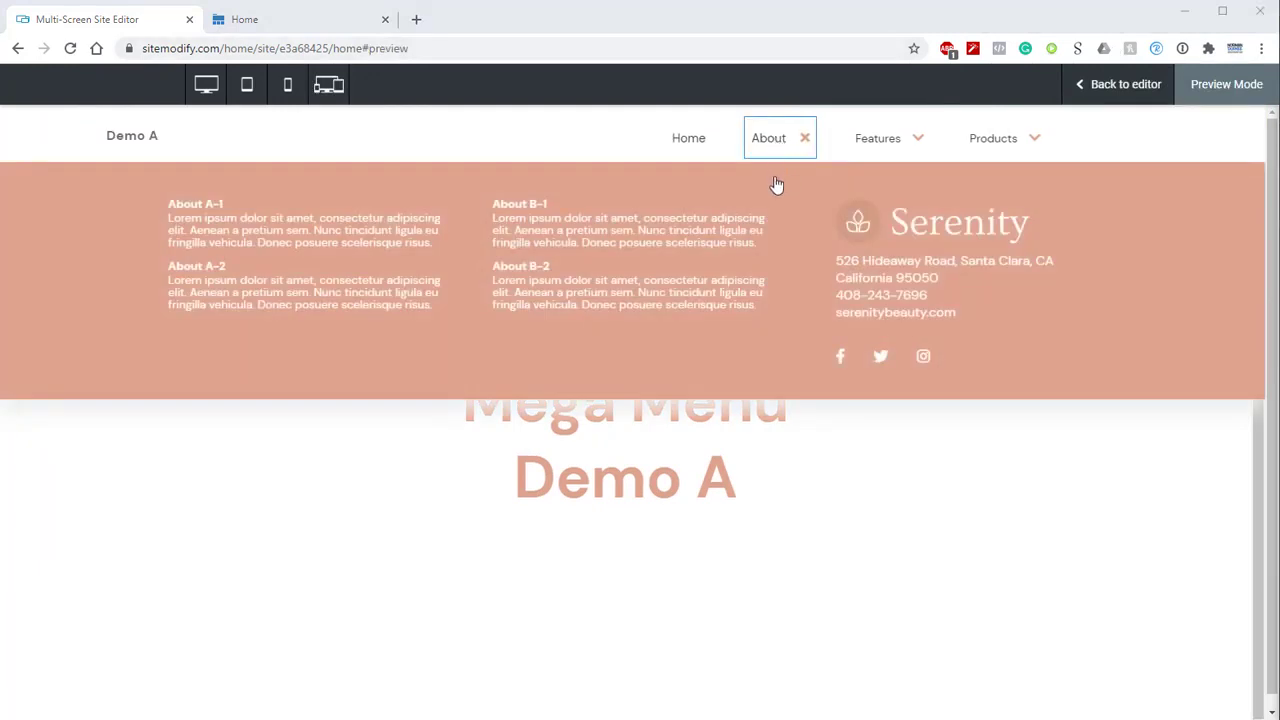
pyautogui.click(863, 145)
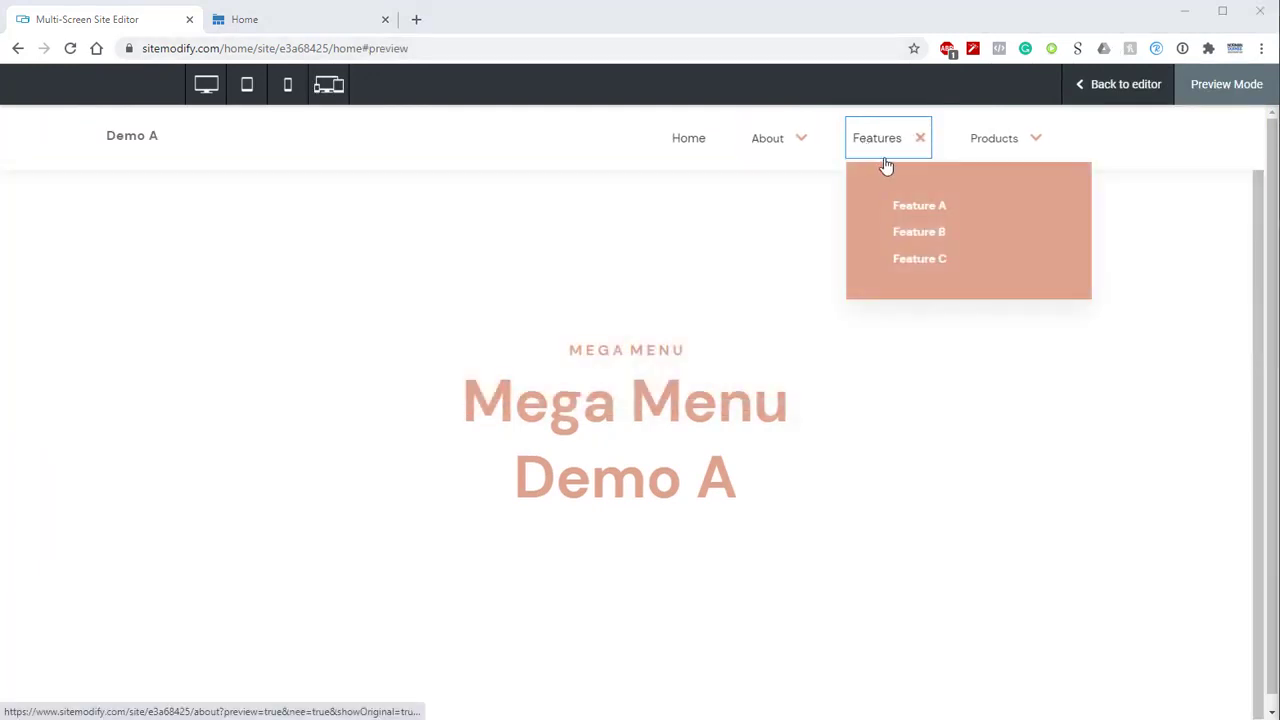
pyautogui.click(326, 28)
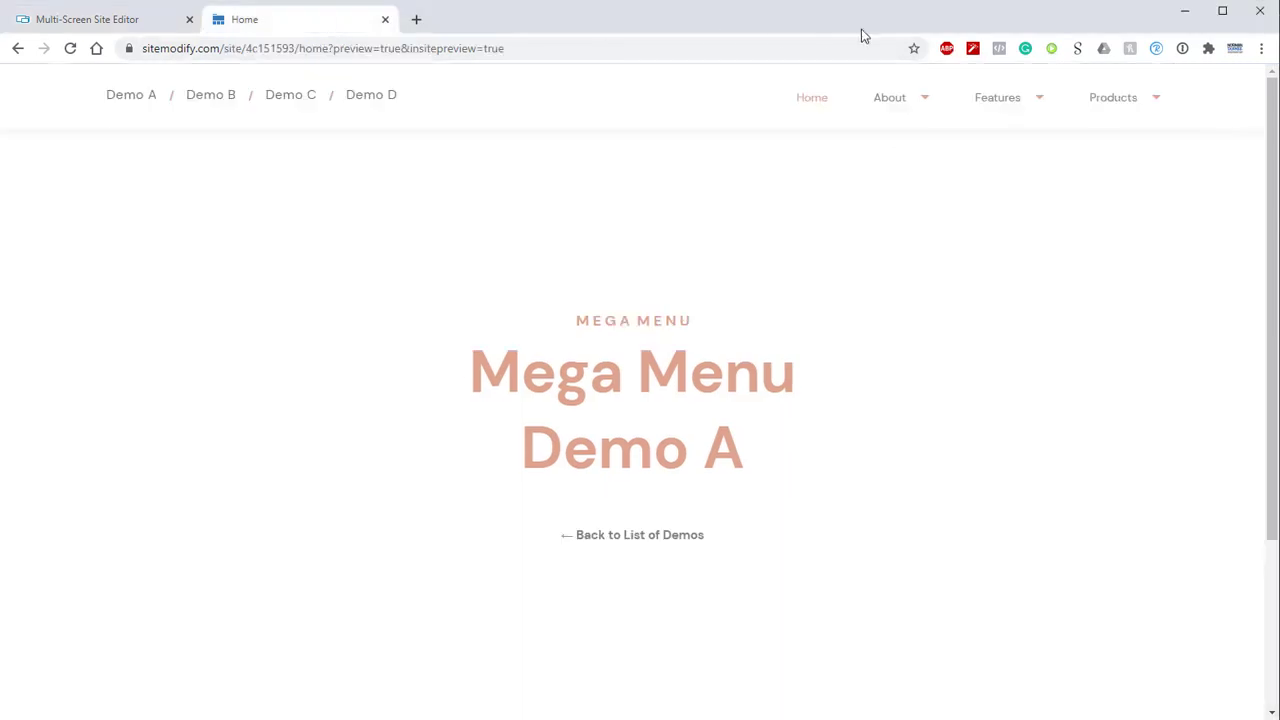
pyautogui.moveTo(1028, 113)
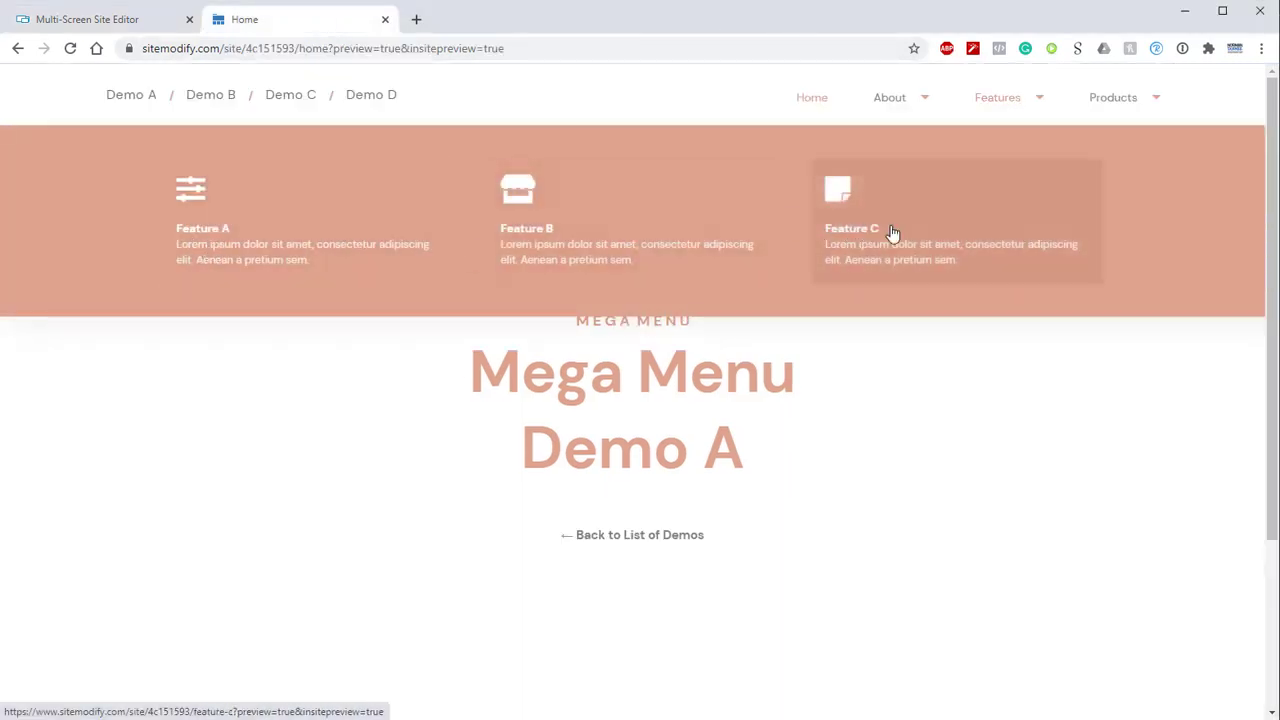
pyautogui.click(125, 22)
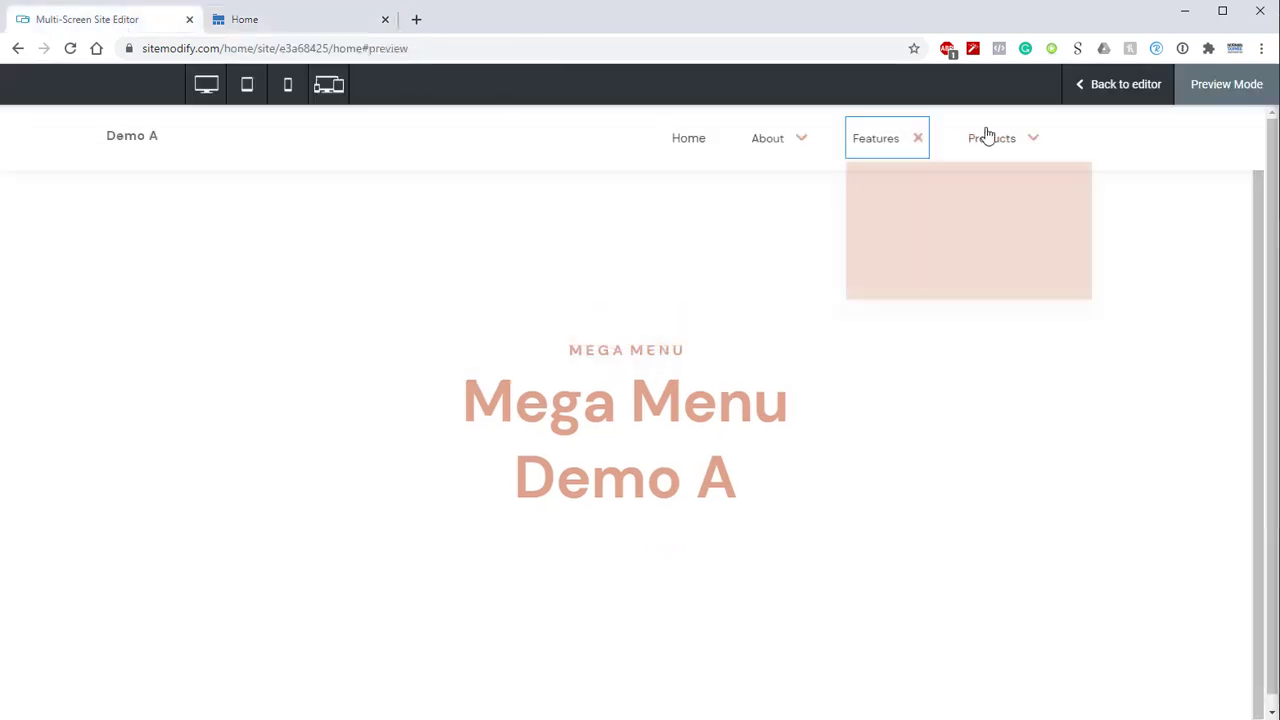
pyautogui.click(1108, 95)
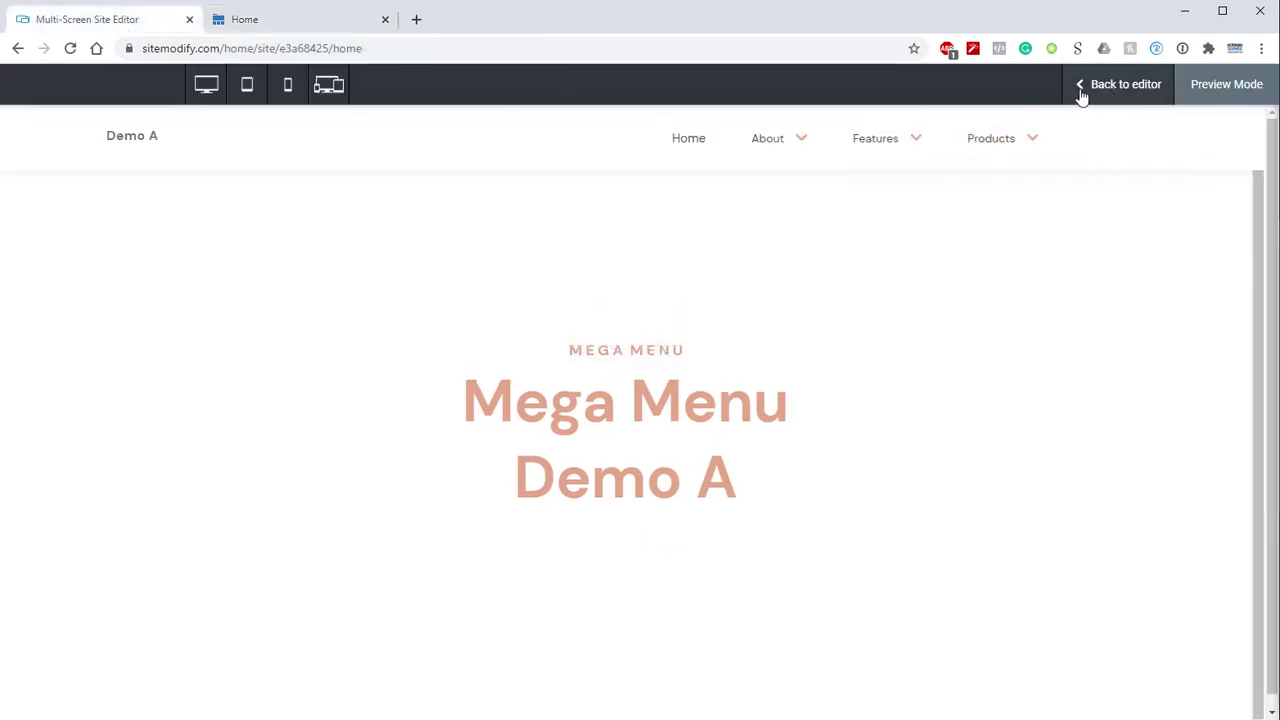
# Step: Add a new menu item override to the mega menu's content settings
pyautogui.click(709, 140)
pyautogui.scroll(-10, 566, 271)
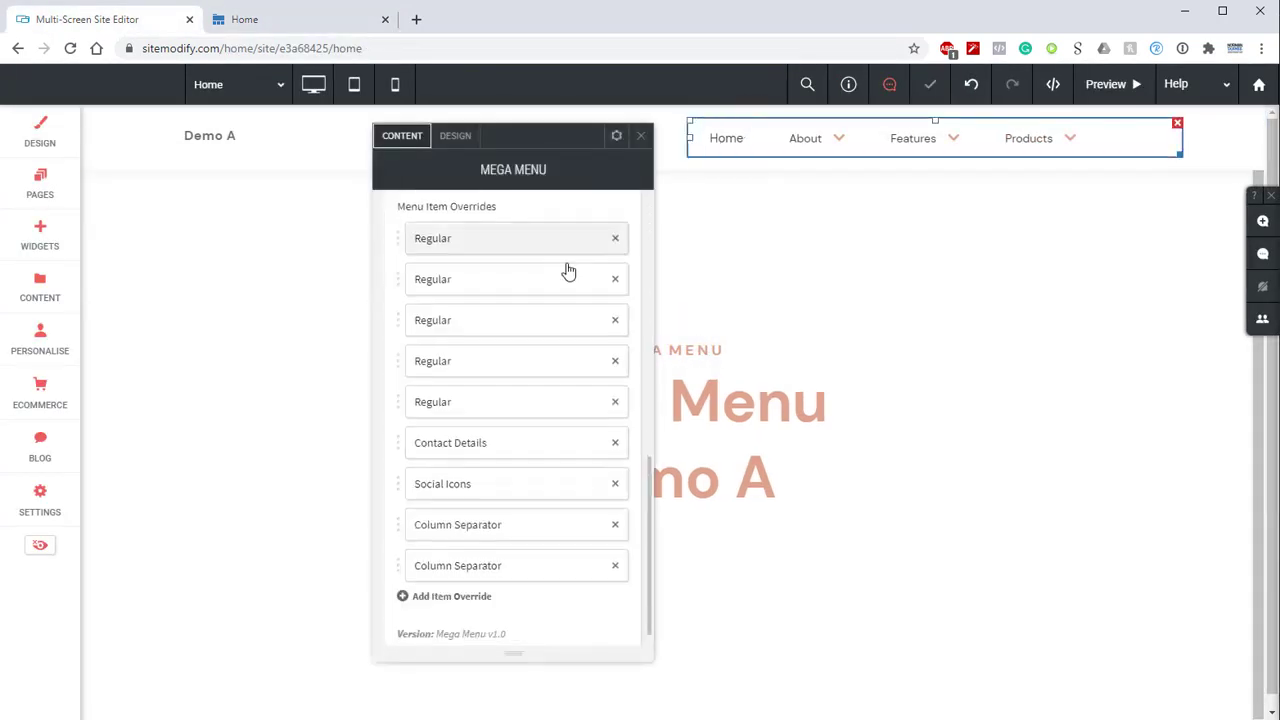
pyautogui.click(466, 583)
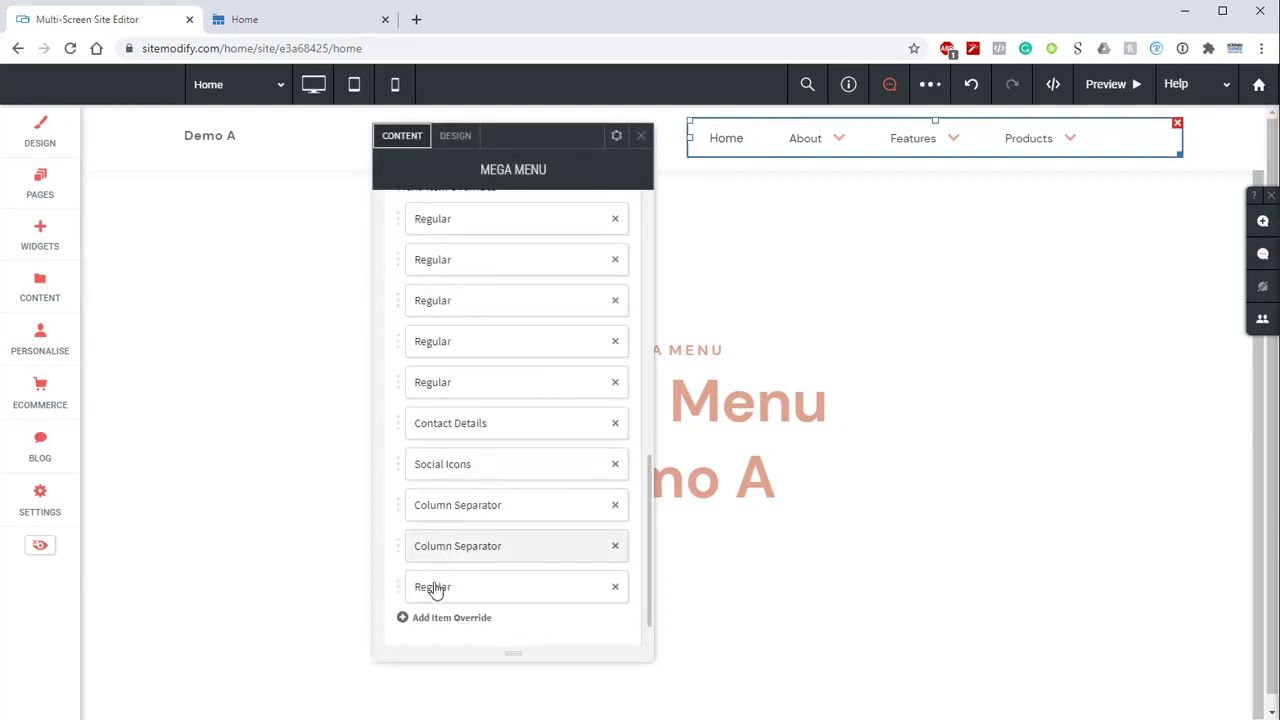
# Step: Open the newly added item override and link it to the existing Features page
pyautogui.click(434, 592)
pyautogui.scroll(10, 772, 469)
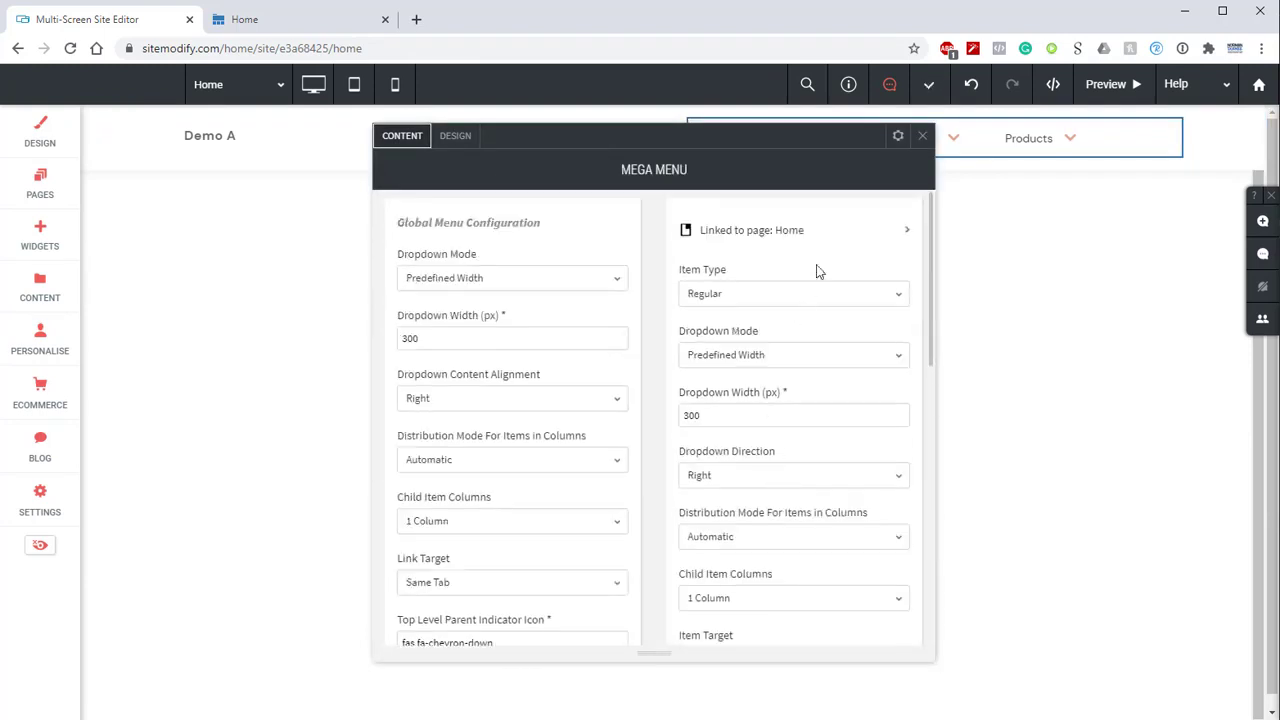
pyautogui.click(848, 255)
pyautogui.click(1020, 277)
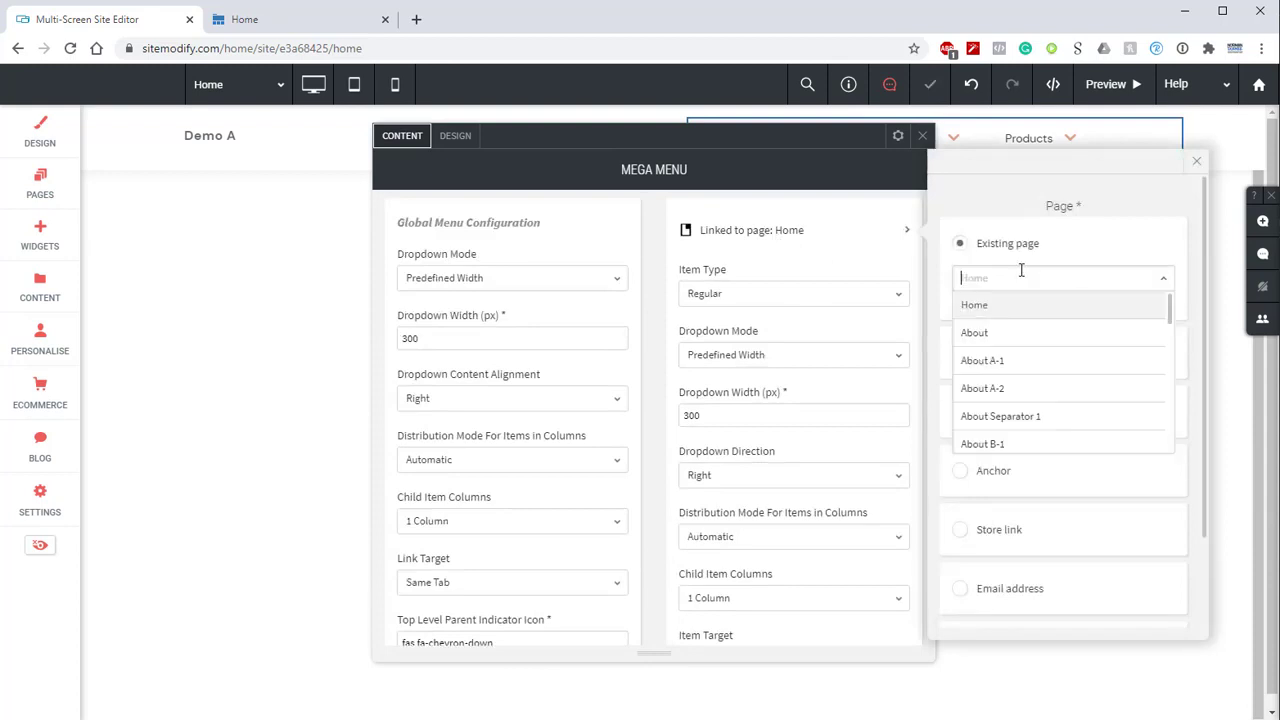
pyautogui.scroll(-2, 1020, 340)
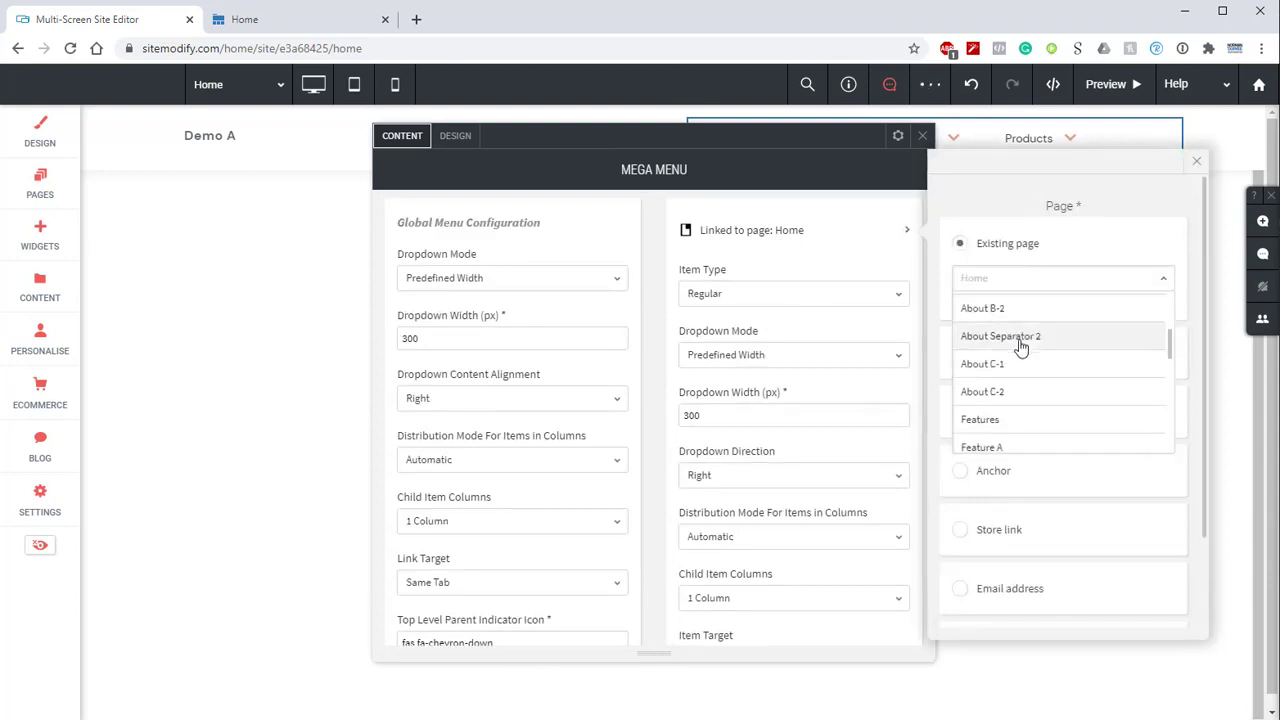
pyautogui.click(997, 431)
pyautogui.click(790, 305)
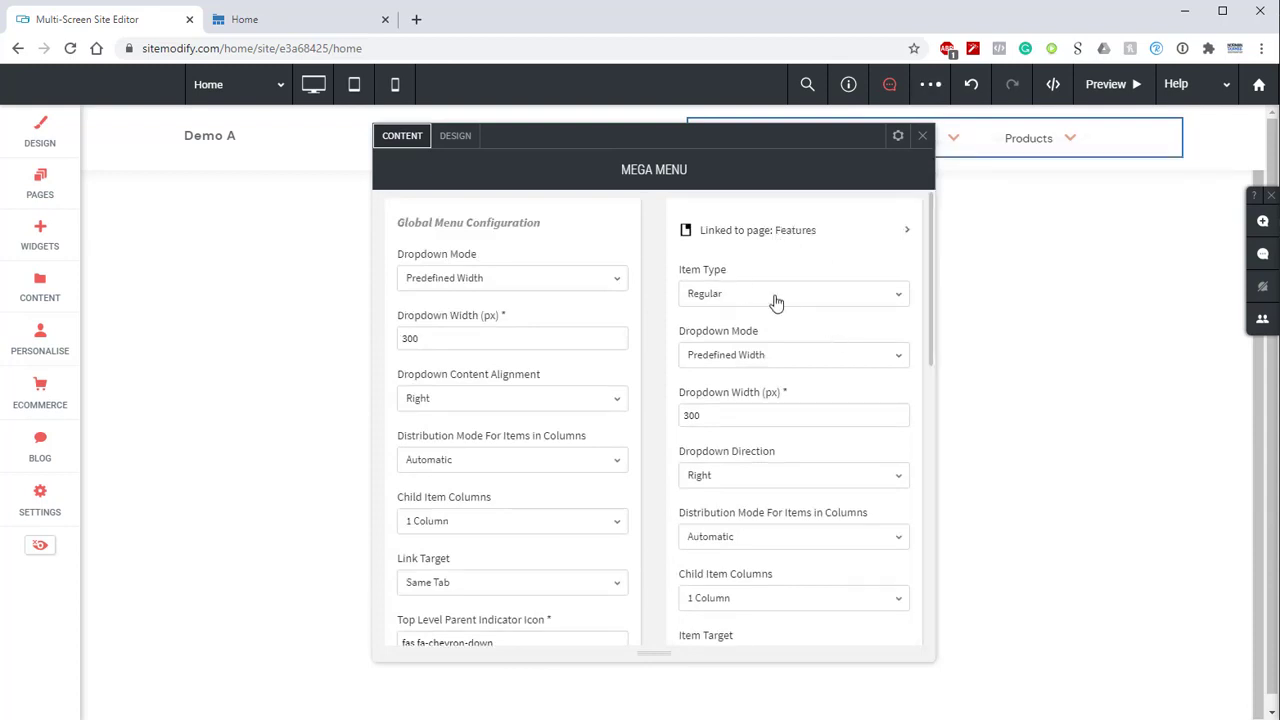
# Step: Set the Features override's dropdown mode to Full Width and its child item columns to 3 Columns, then close the widget settings
pyautogui.scroll(-1, 785, 314)
pyautogui.click(760, 274)
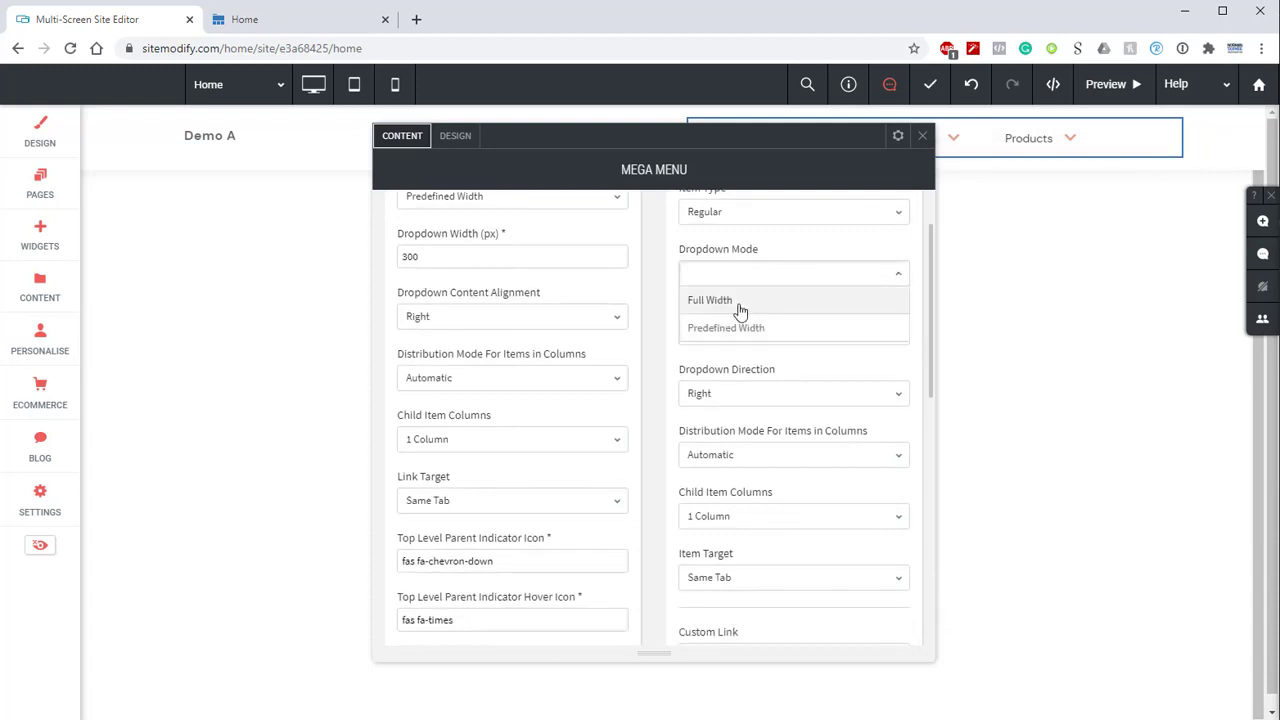
pyautogui.click(740, 305)
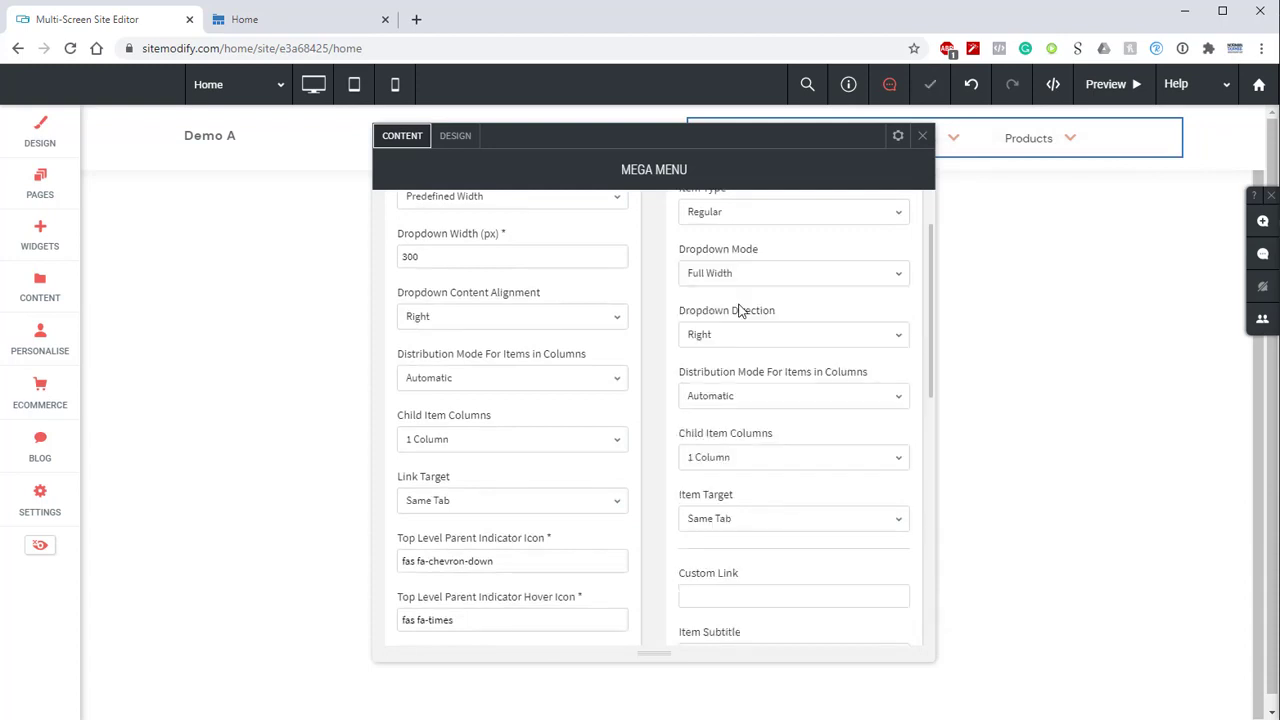
pyautogui.click(727, 459)
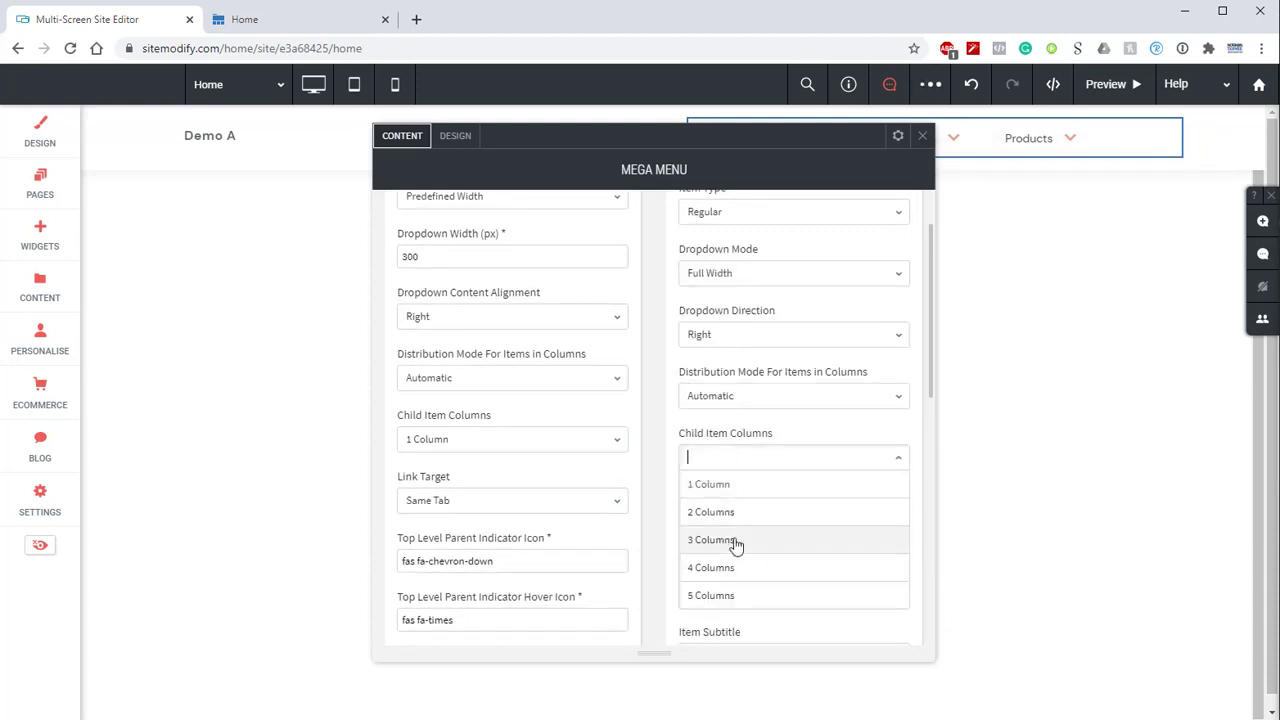
pyautogui.click(736, 541)
pyautogui.click(921, 137)
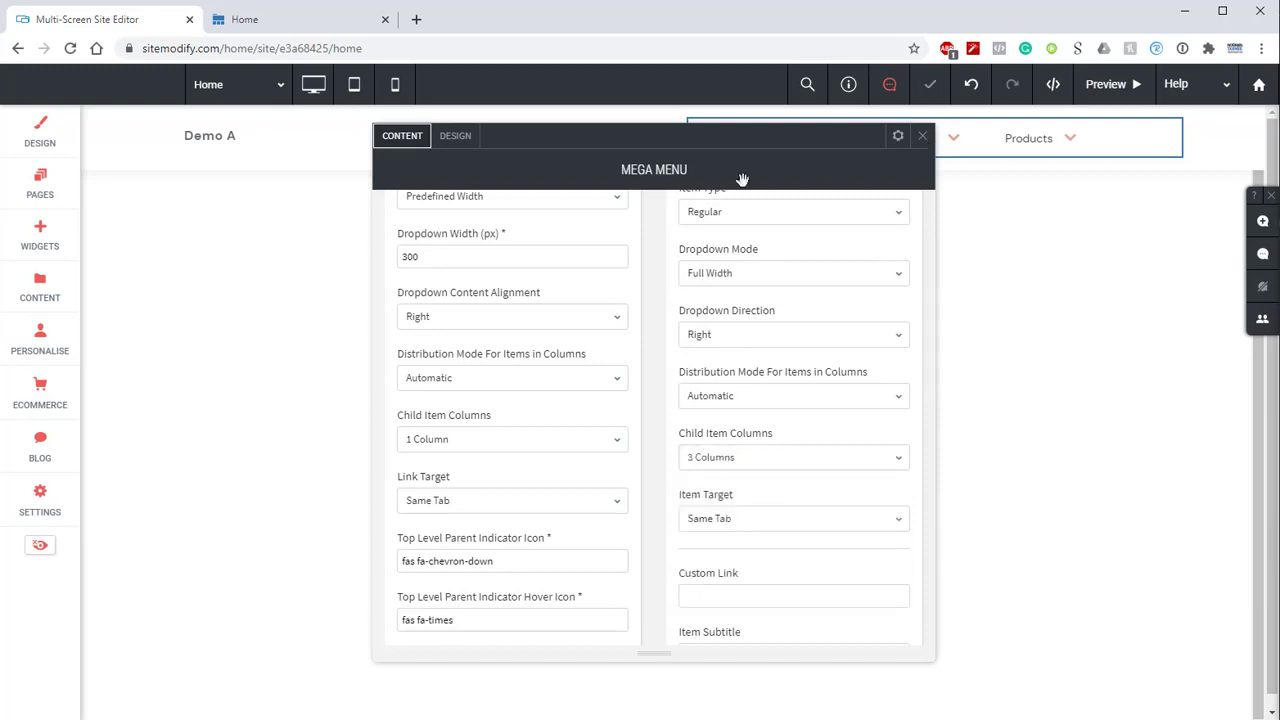
# Step: Expand the Features page in the site's page list to check which subpages it contains
pyautogui.click(48, 186)
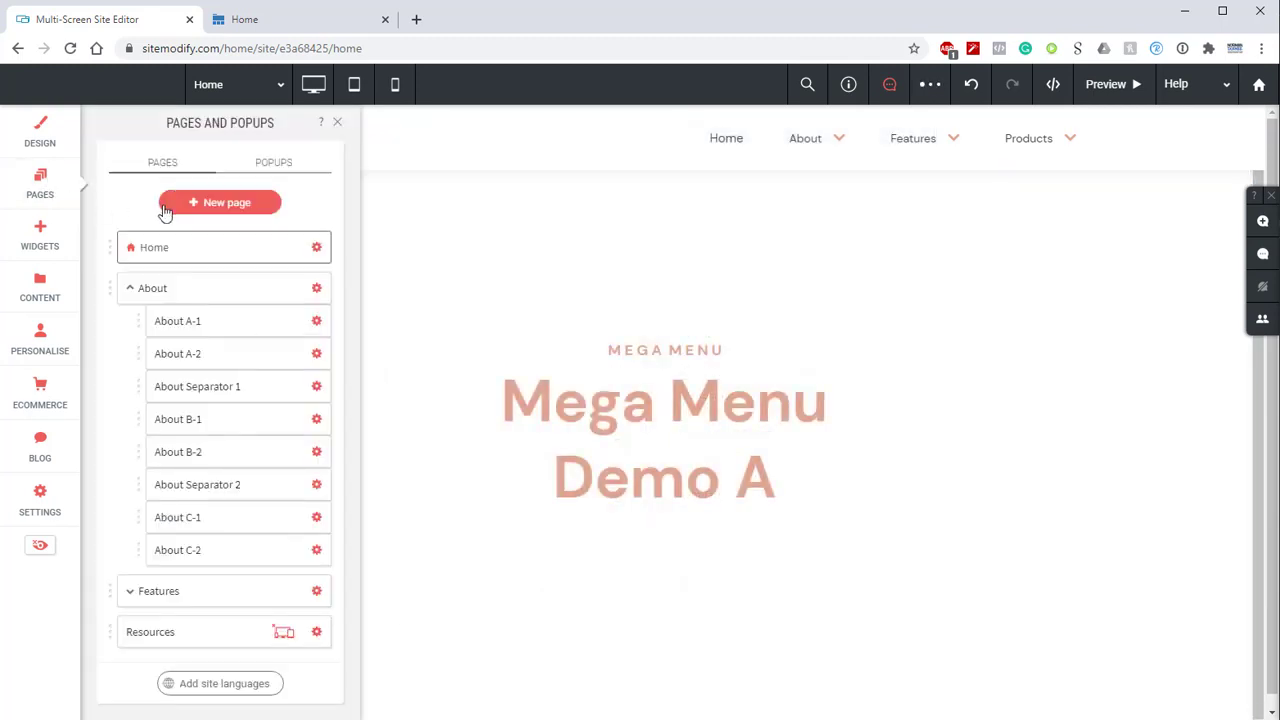
pyautogui.scroll(-2, 152, 300)
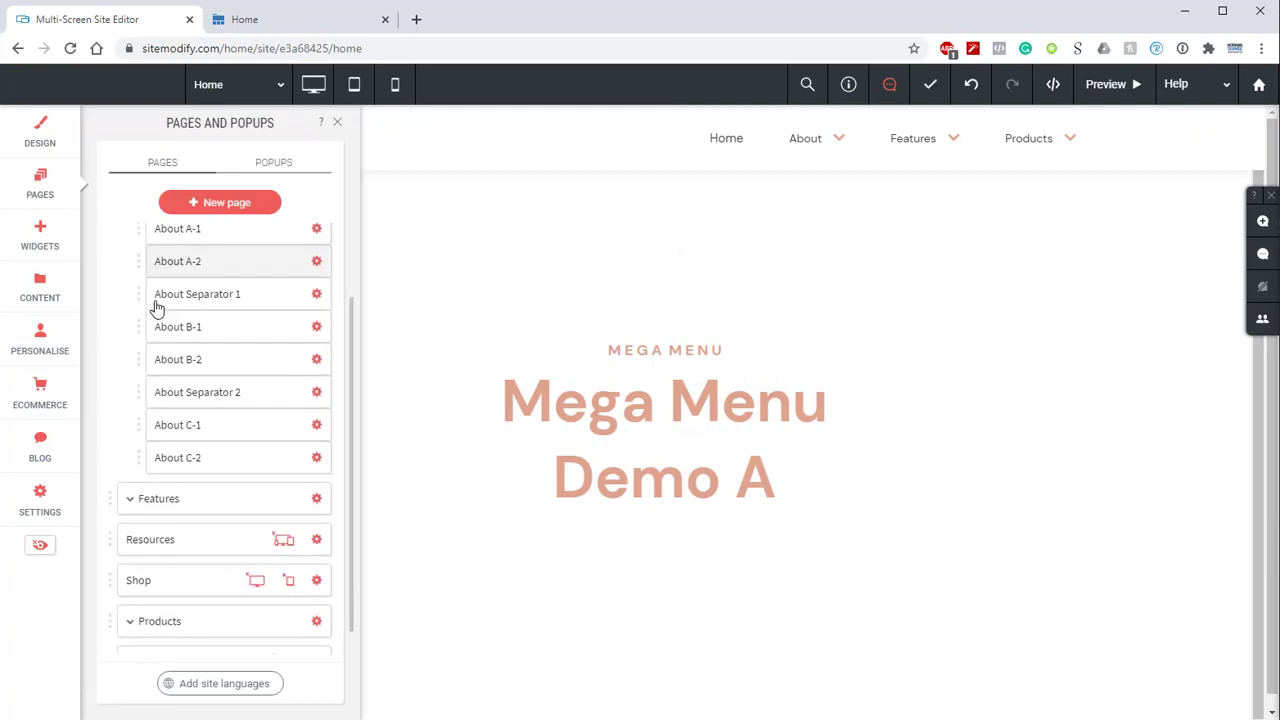
pyautogui.click(131, 476)
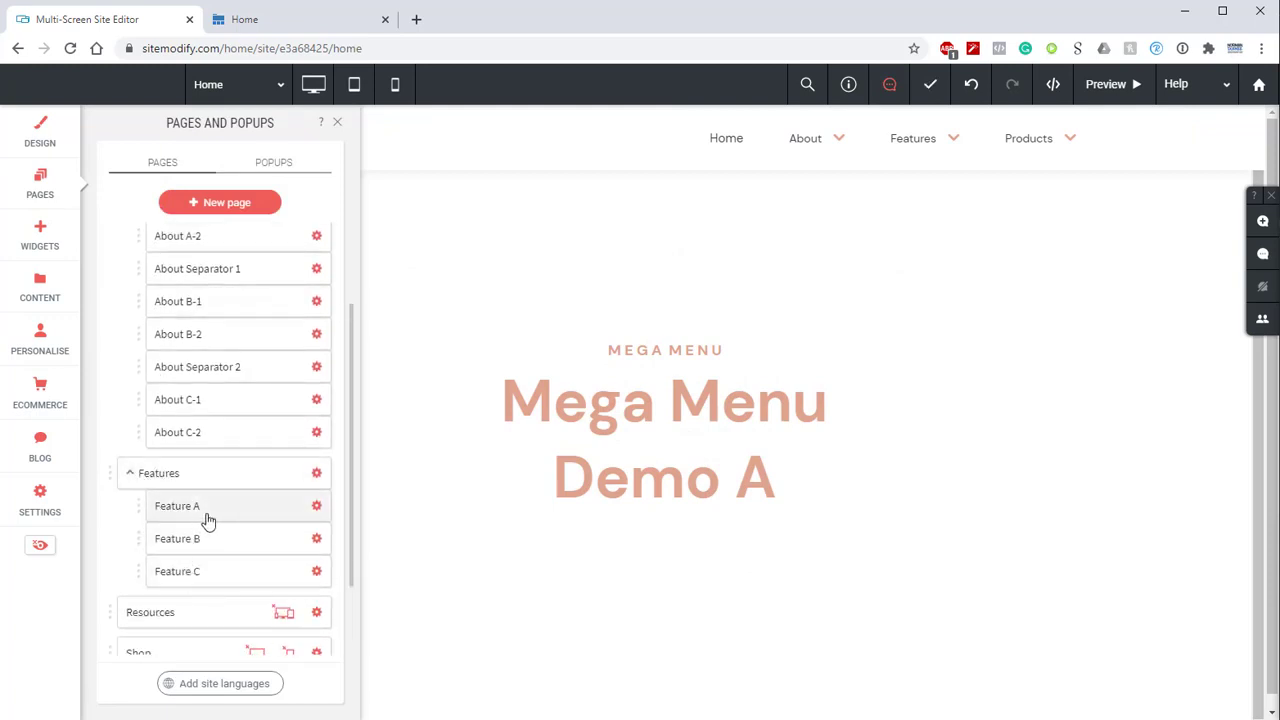
# Step: Add three more menu item overrides in the mega menu's content settings
pyautogui.click(823, 146)
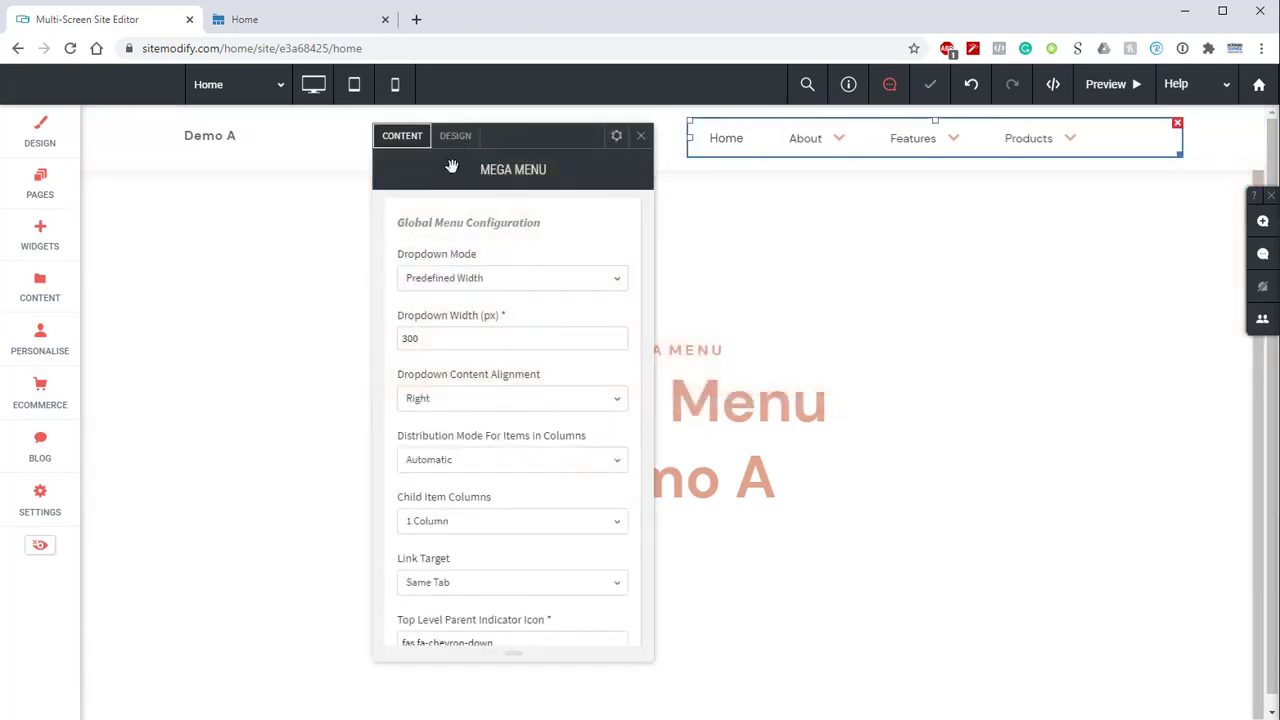
pyautogui.scroll(-10, 500, 450)
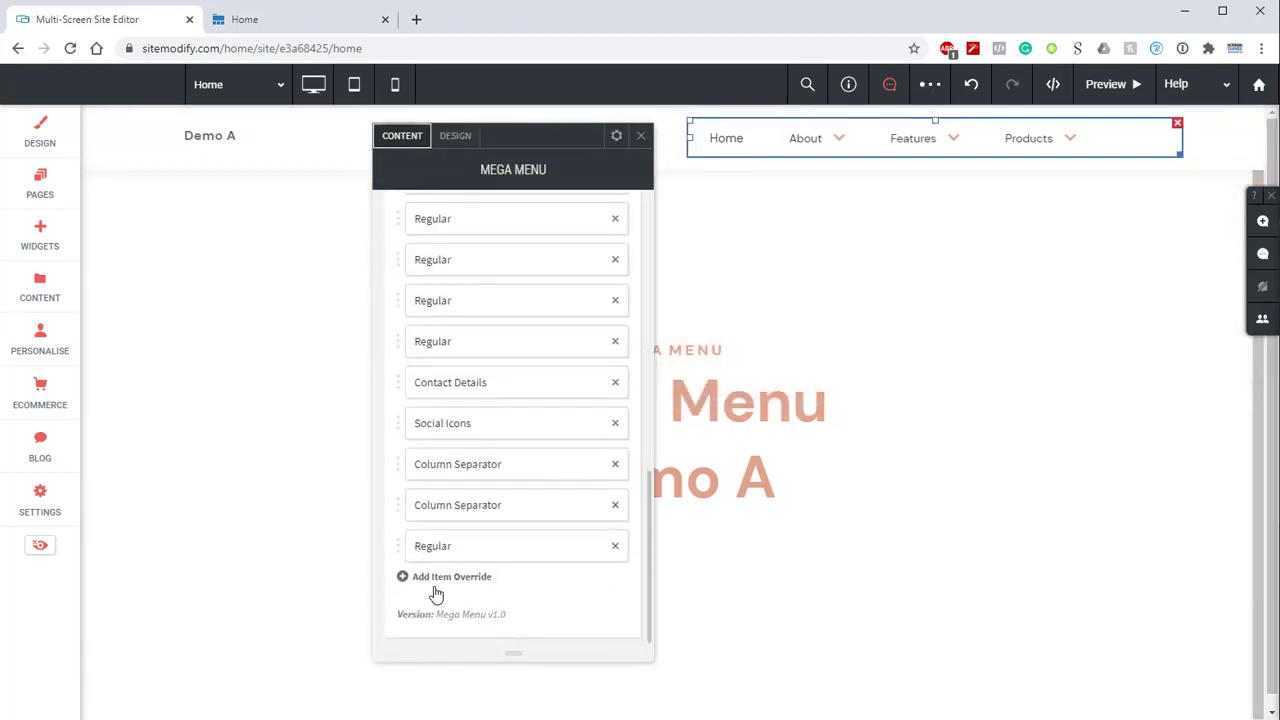
pyautogui.click(430, 586)
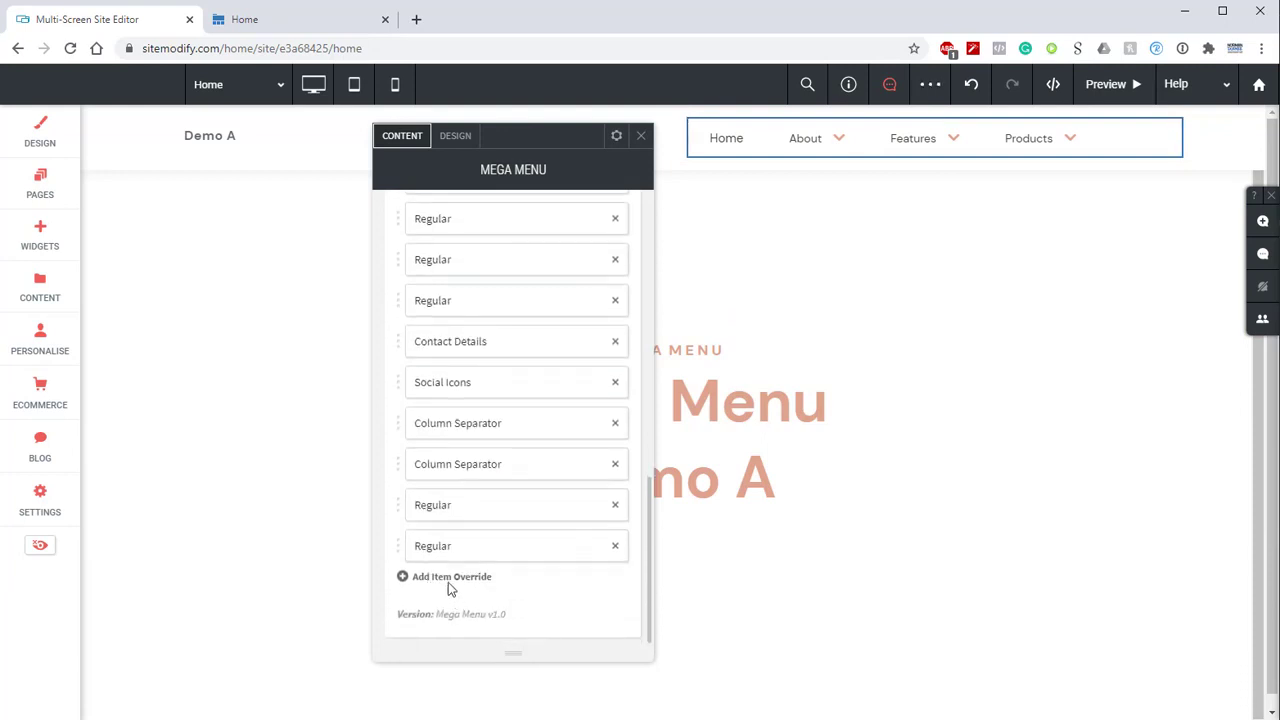
pyautogui.click(450, 578)
pyautogui.click(452, 578)
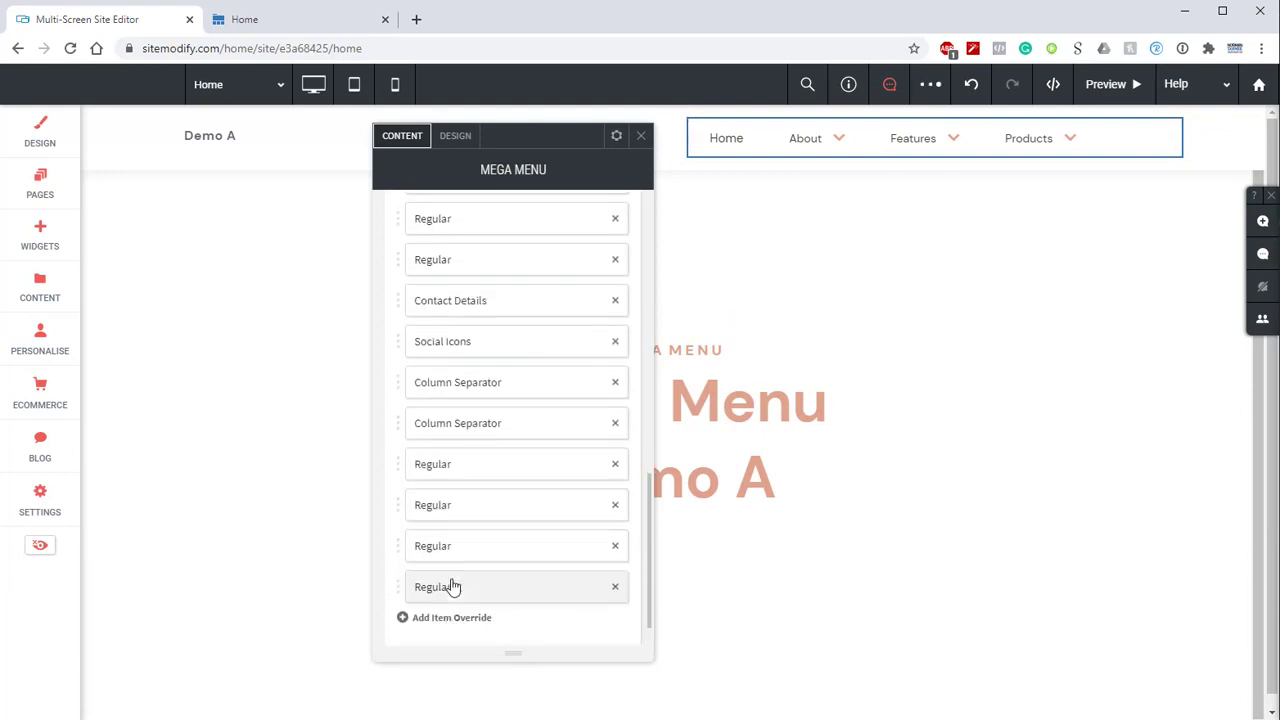
# Step: Open the first of the three new item overrides and link it to the existing page Feature A
pyautogui.click(486, 515)
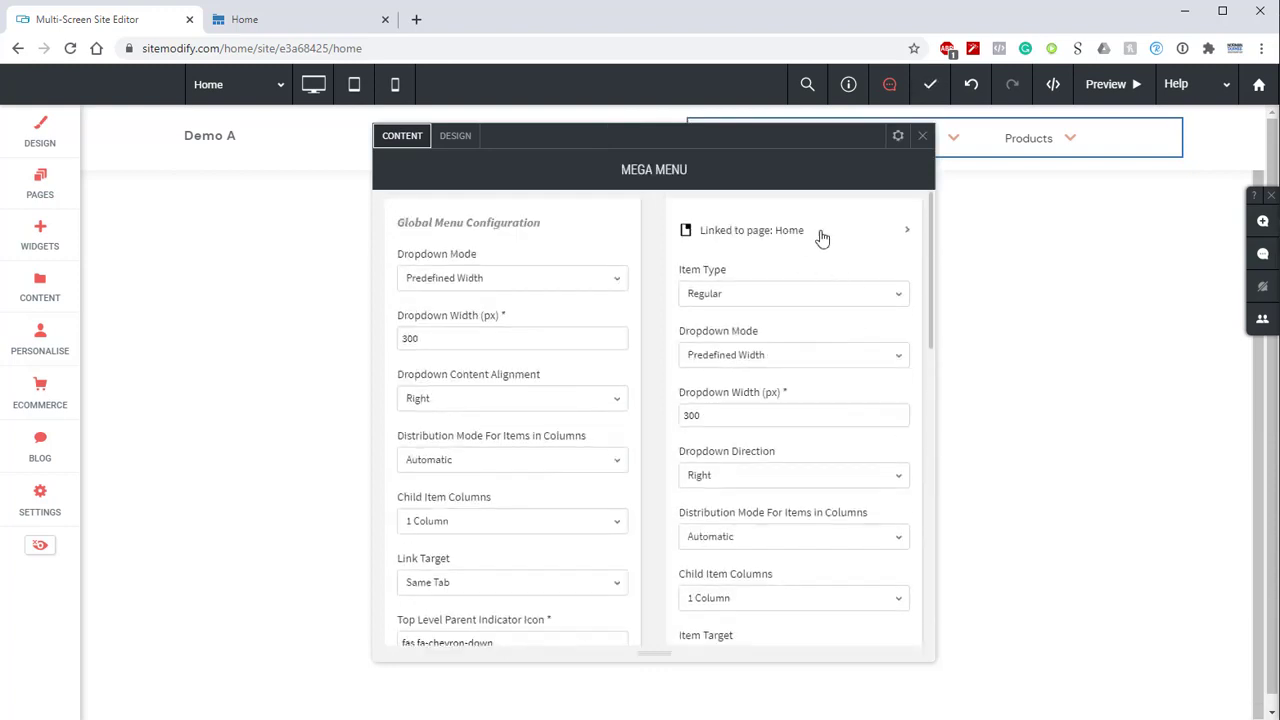
pyautogui.click(818, 237)
pyautogui.click(1004, 272)
pyautogui.scroll(-5, 1025, 340)
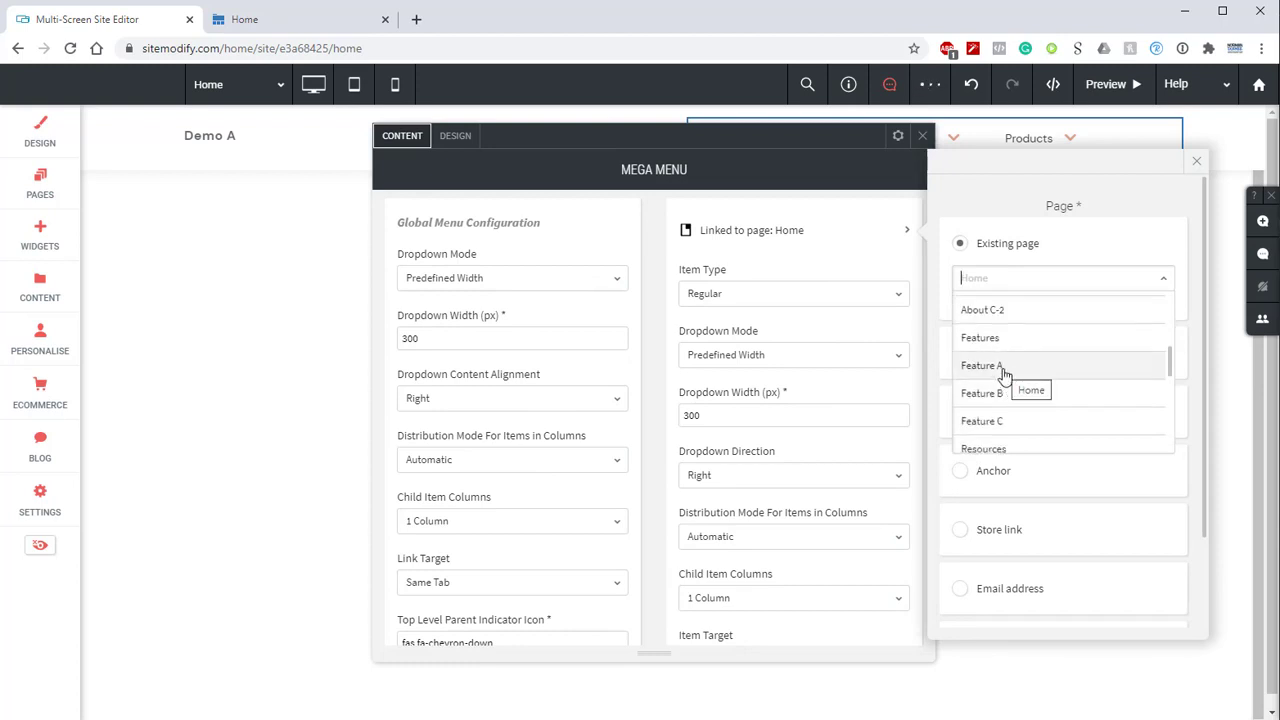
pyautogui.click(1004, 372)
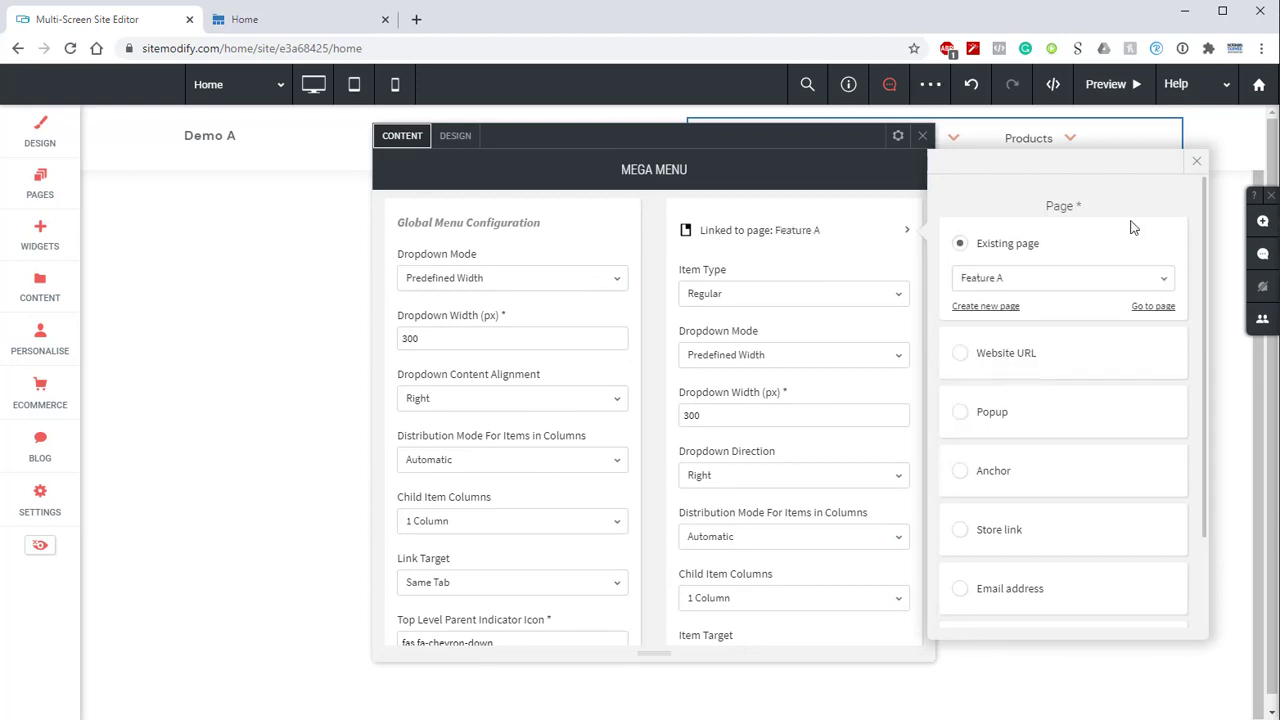
# Step: Set the Feature A override's item subtitle to "Lorem ipsum dolor sit amet, consectetur adipiscing elit. Aenean a pretium sem"
pyautogui.scroll(-3, 807, 338)
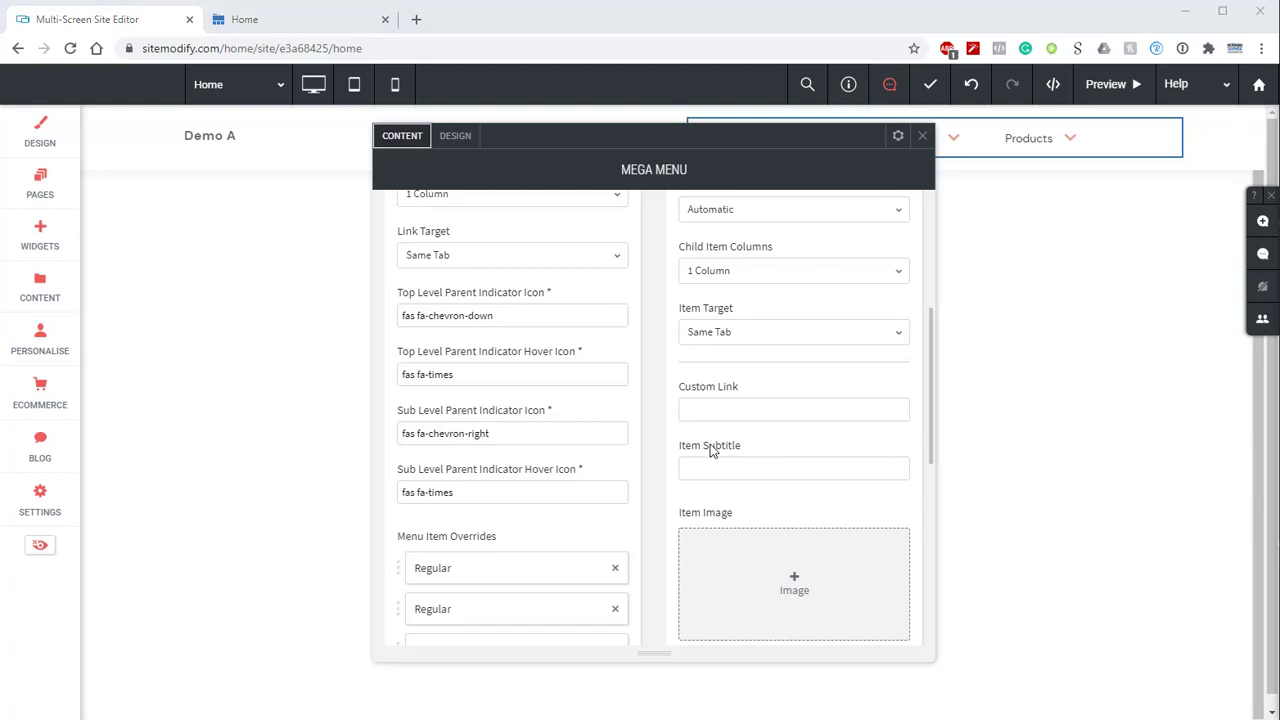
pyautogui.scroll(-3, 711, 449)
pyautogui.scroll(2, 708, 366)
pyautogui.click(697, 382)
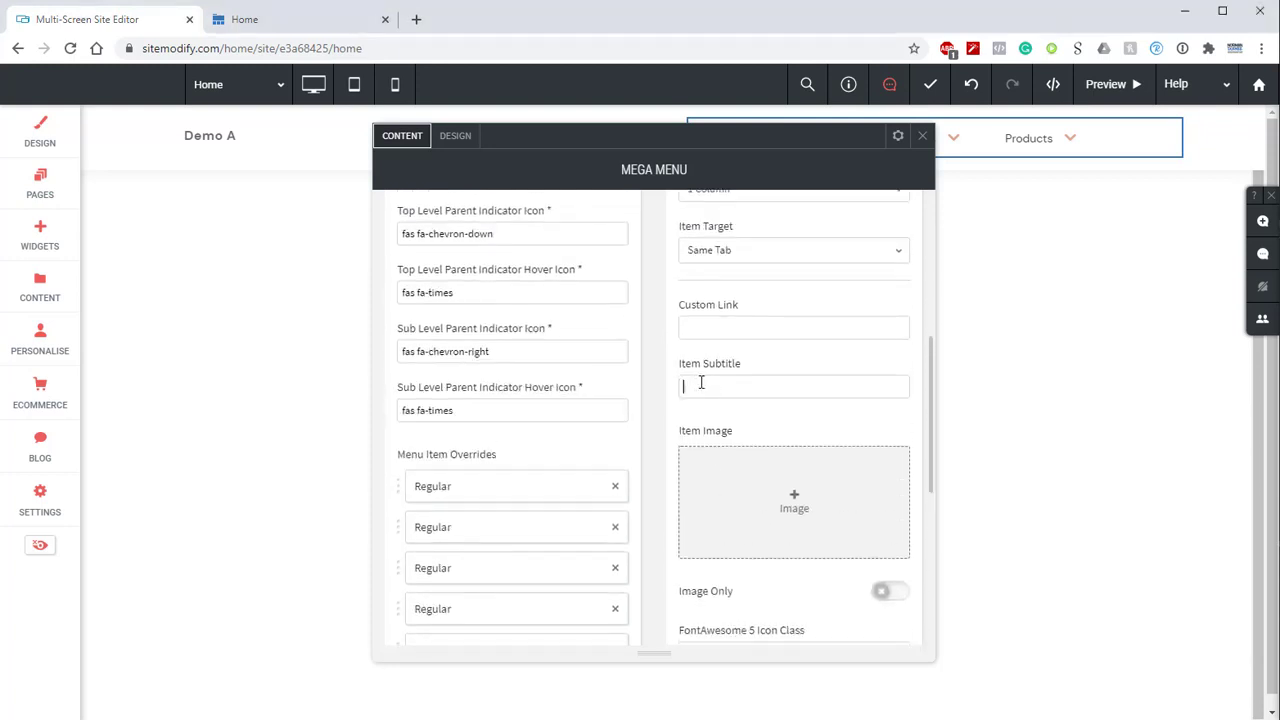
pyautogui.write('Lorem ipsum dolor sit amet, consectetur adipiscing elit. Aenean a pretium sem')
# Step: Set the Feature A override's FontAwesome 5 icon class to fas fa-sliders-h
pyautogui.scroll(-2, 749, 414)
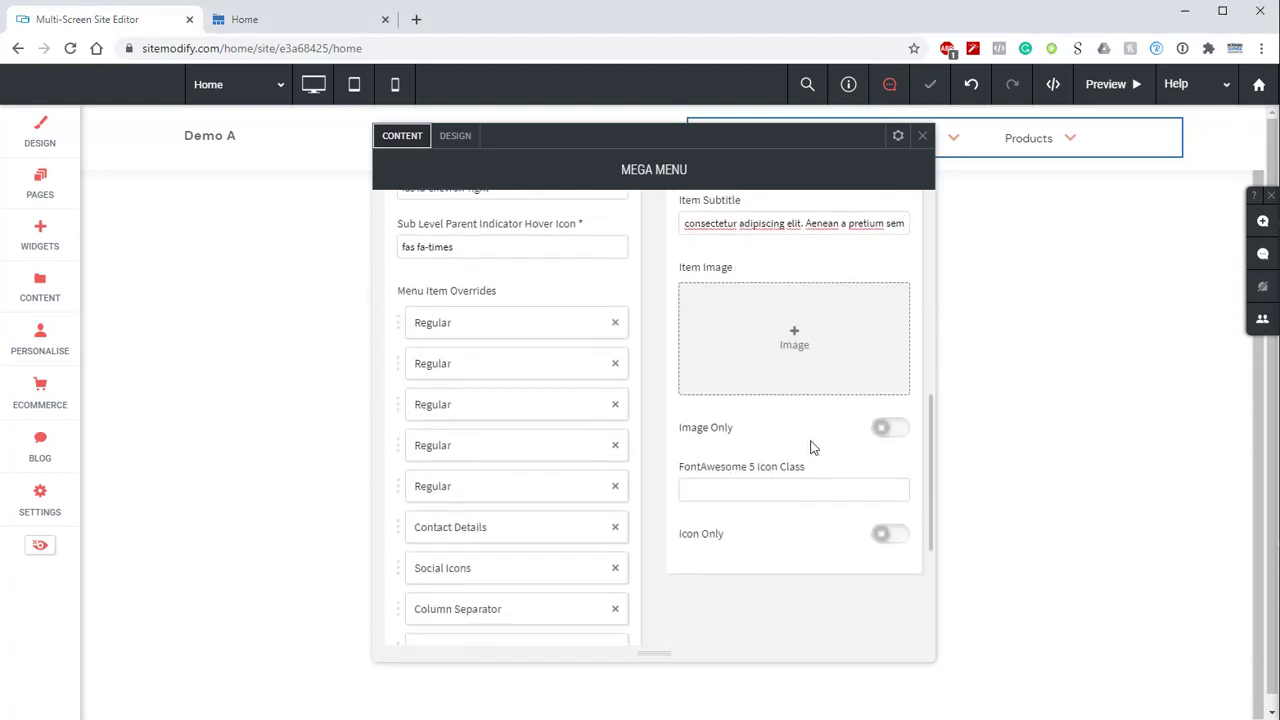
pyautogui.hotkey('alt', 'Tab')
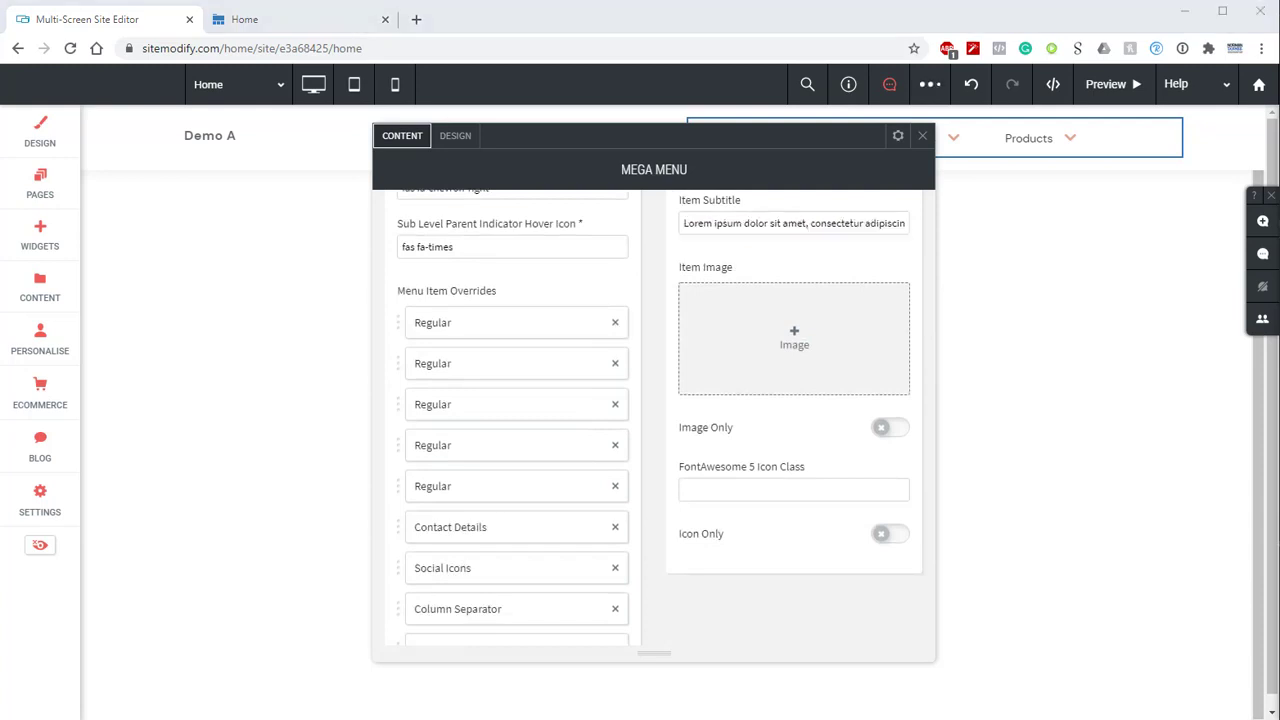
pyautogui.click(731, 487)
pyautogui.write('fas fa-sliders-h')
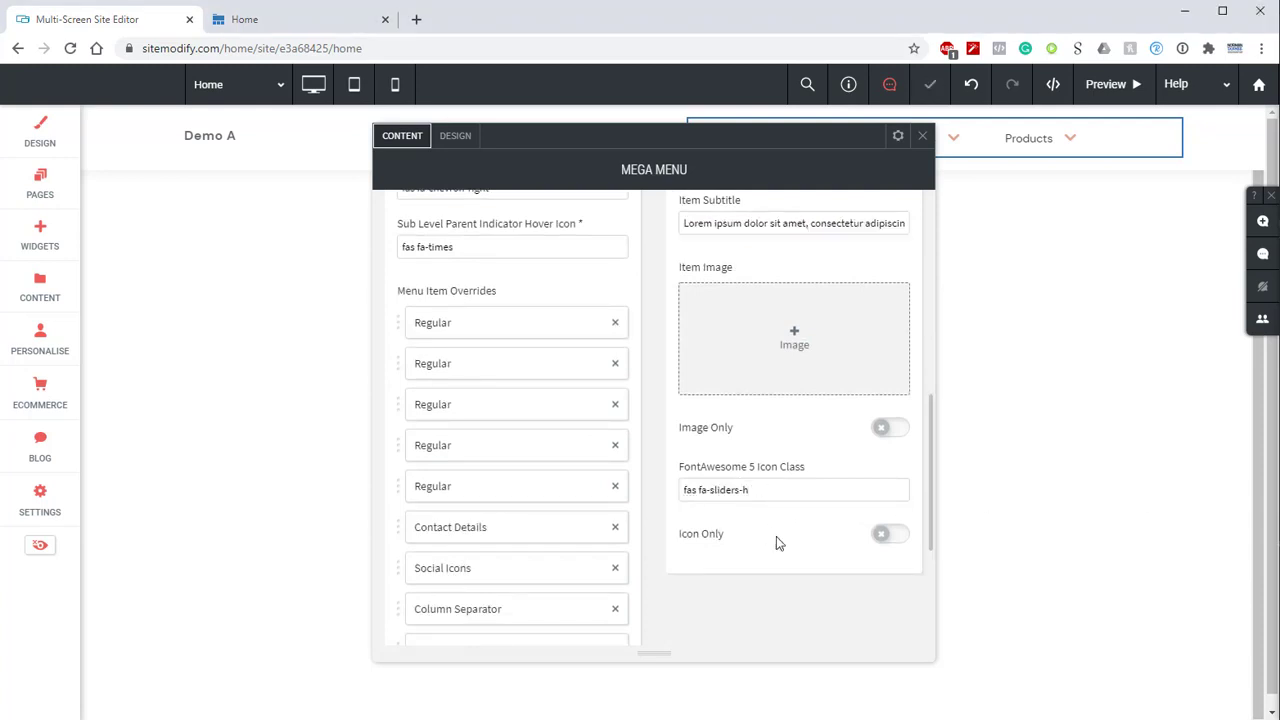
# Step: Open the second of the three new item overrides and link it to the existing page Feature B
pyautogui.scroll(-3, 656, 466)
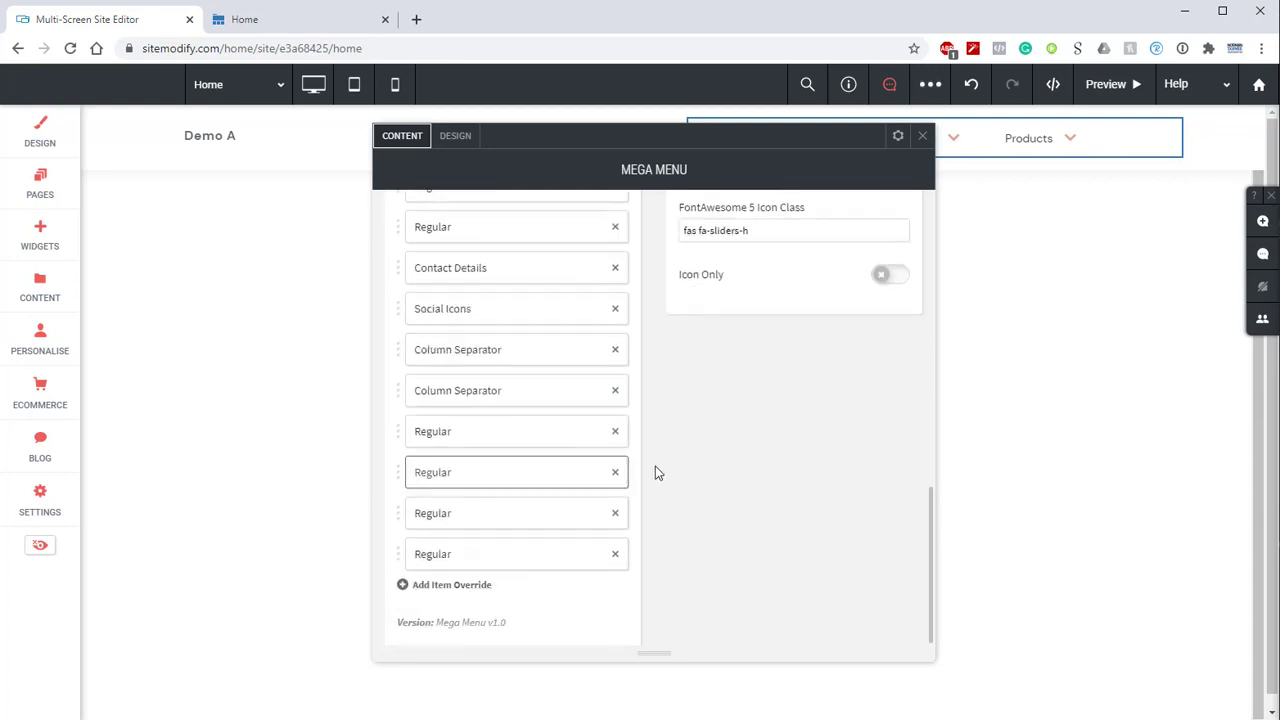
pyautogui.scroll(5, 758, 526)
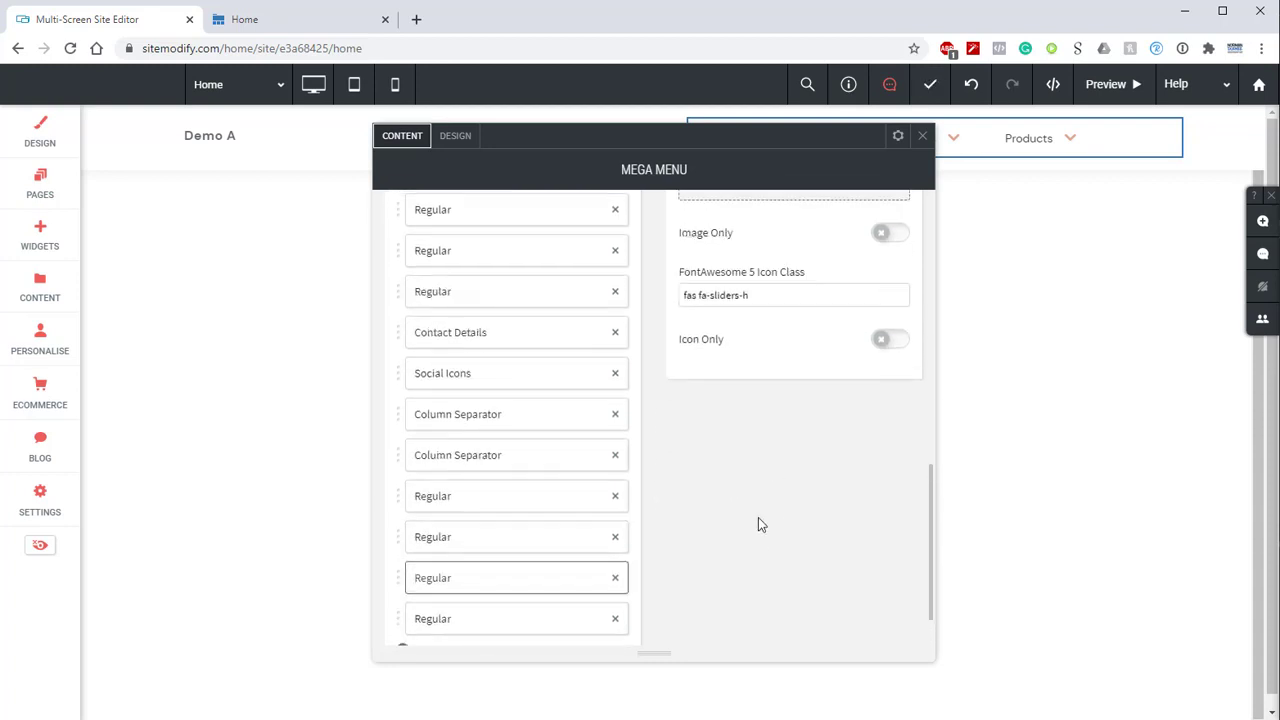
pyautogui.click(788, 240)
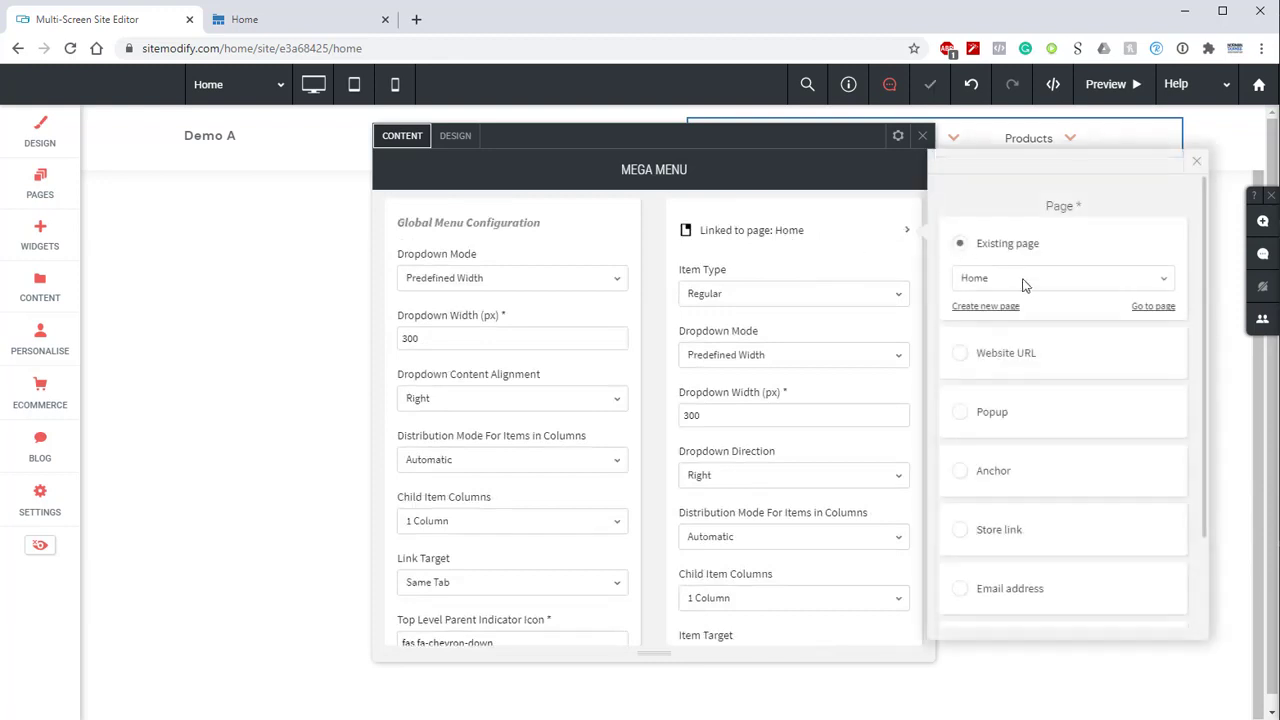
pyautogui.click(1028, 280)
pyautogui.scroll(-3, 1040, 337)
pyautogui.scroll(-2, 980, 395)
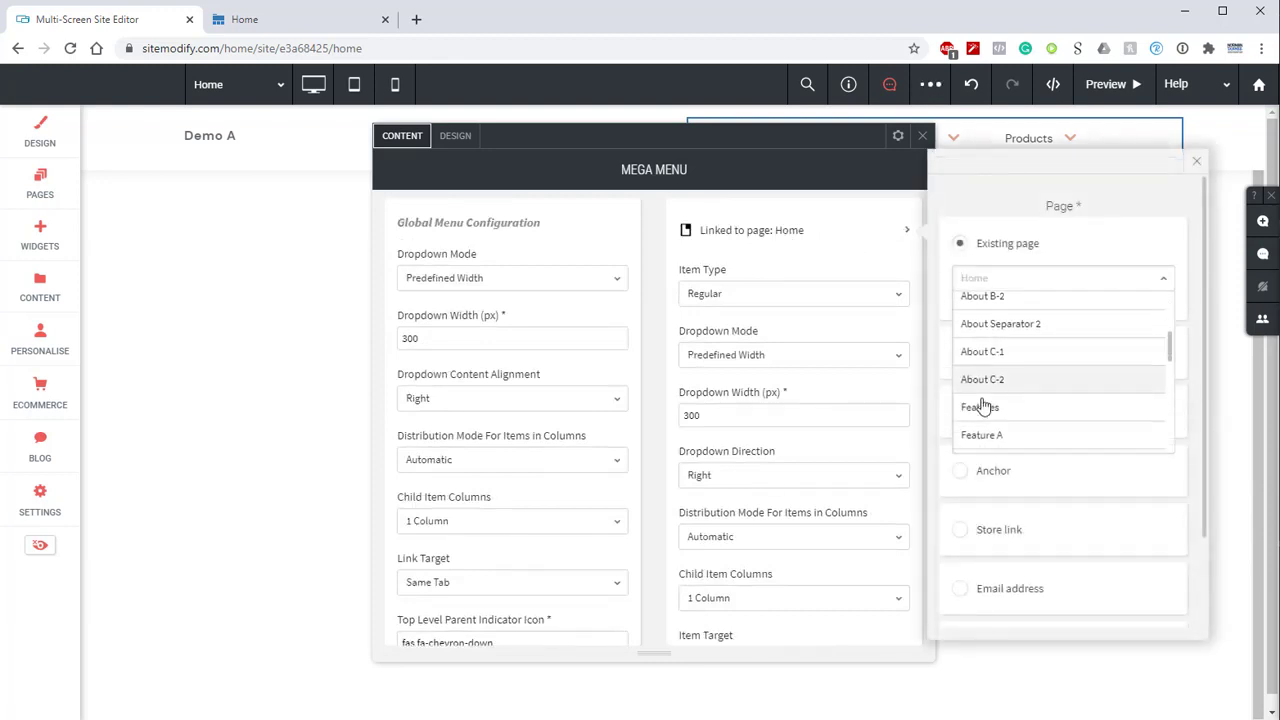
pyautogui.click(978, 395)
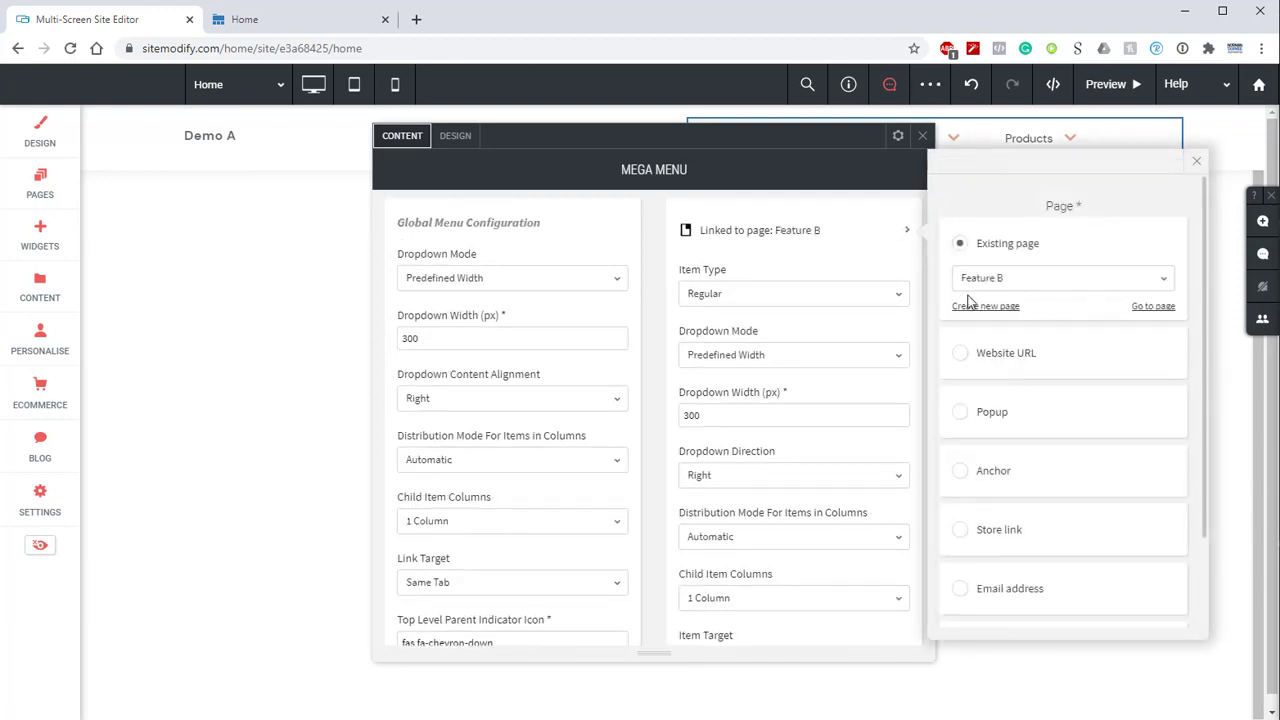
pyautogui.click(866, 325)
# Step: Set the Feature B override's item subtitle to "Lorem ipsum dolor sit amet, consectetur adipiscing elit. Aenean a pretium sem"
pyautogui.scroll(-3, 866, 325)
pyautogui.scroll(-2, 868, 329)
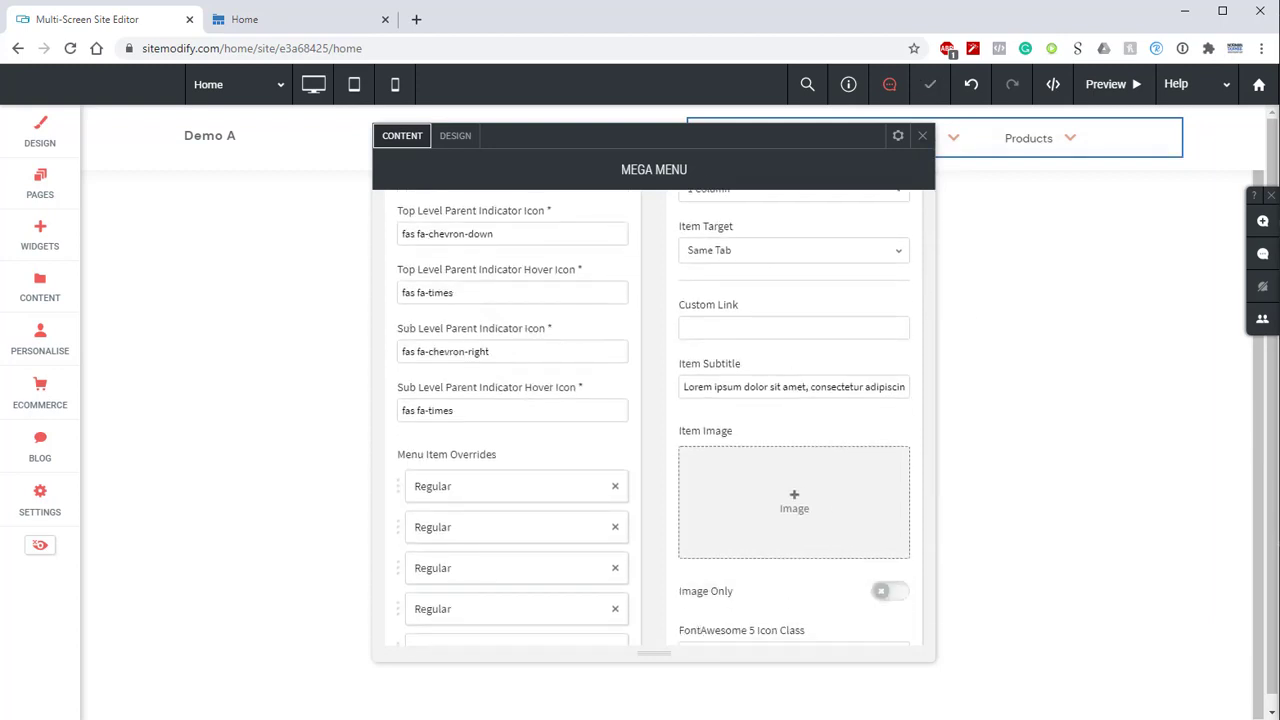
pyautogui.tripleClick(824, 382)
pyautogui.write('Lorem ipsum dolor sit amet, consectetur adipiscing elit. Aenean a pretium sem')
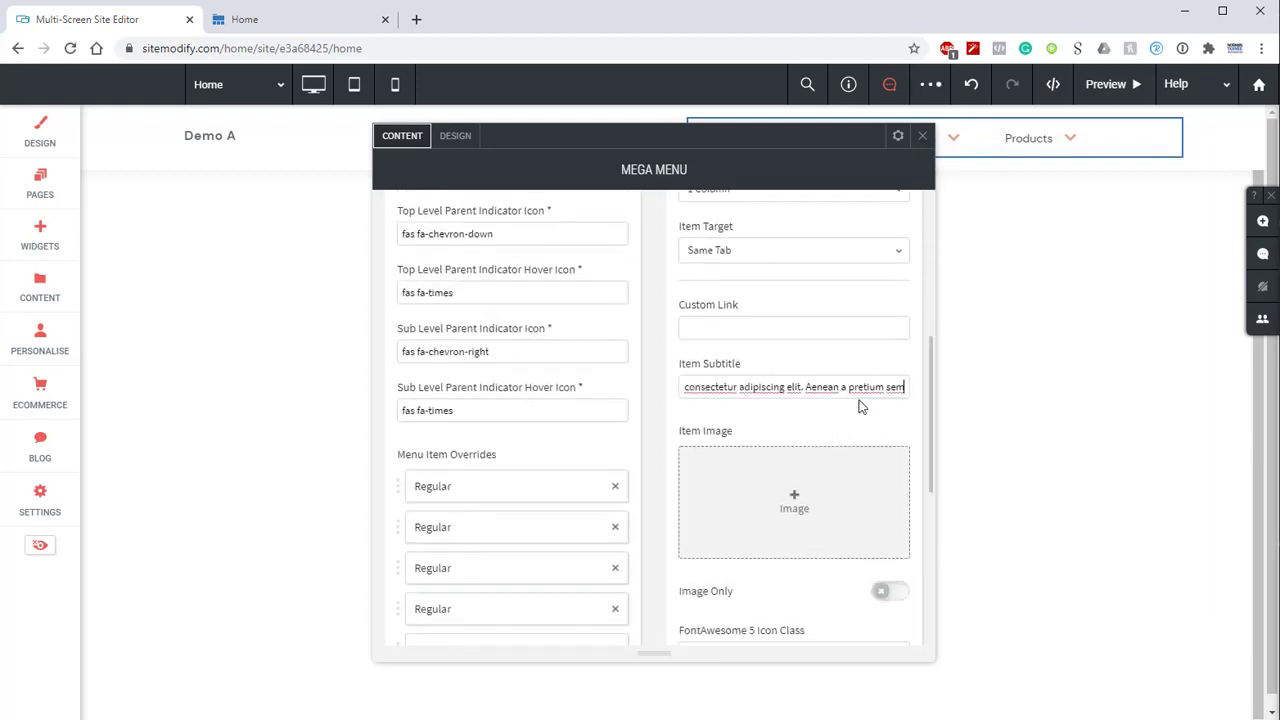
# Step: Set the Feature B override's FontAwesome 5 icon class to fas fa-store
pyautogui.scroll(-3, 858, 408)
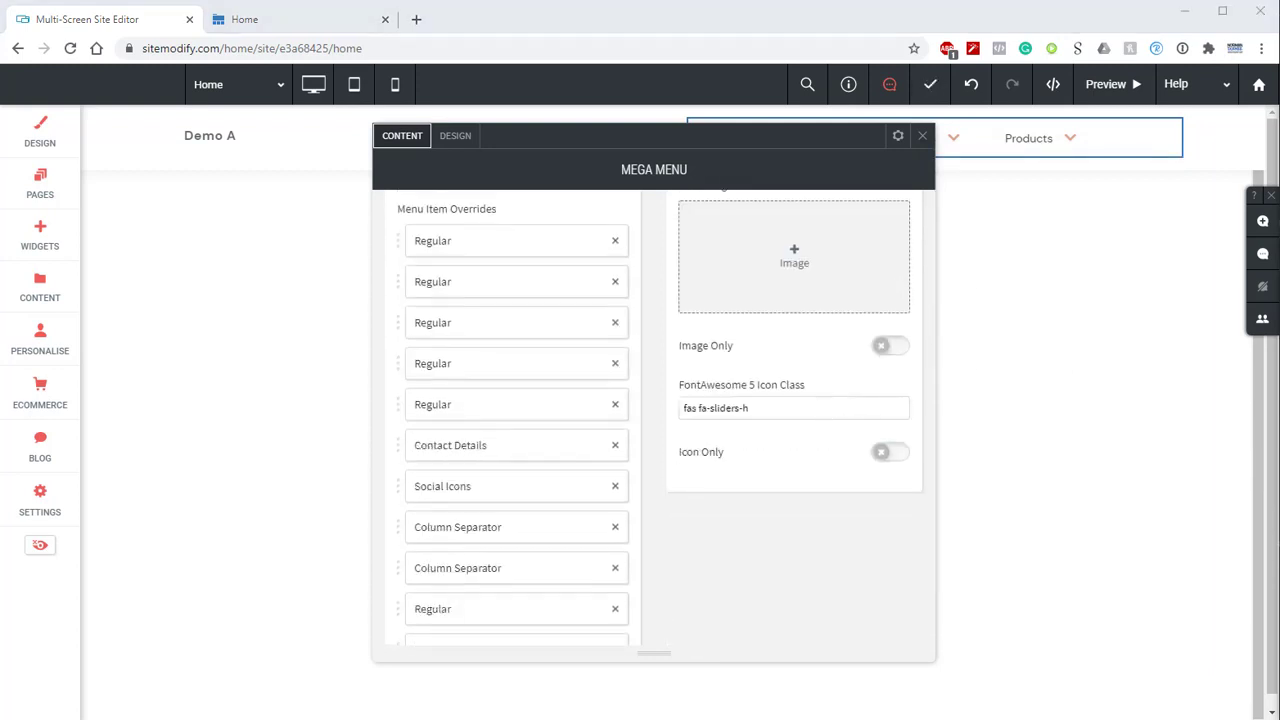
pyautogui.moveTo(864, 413); pyautogui.dragTo(557, 408)
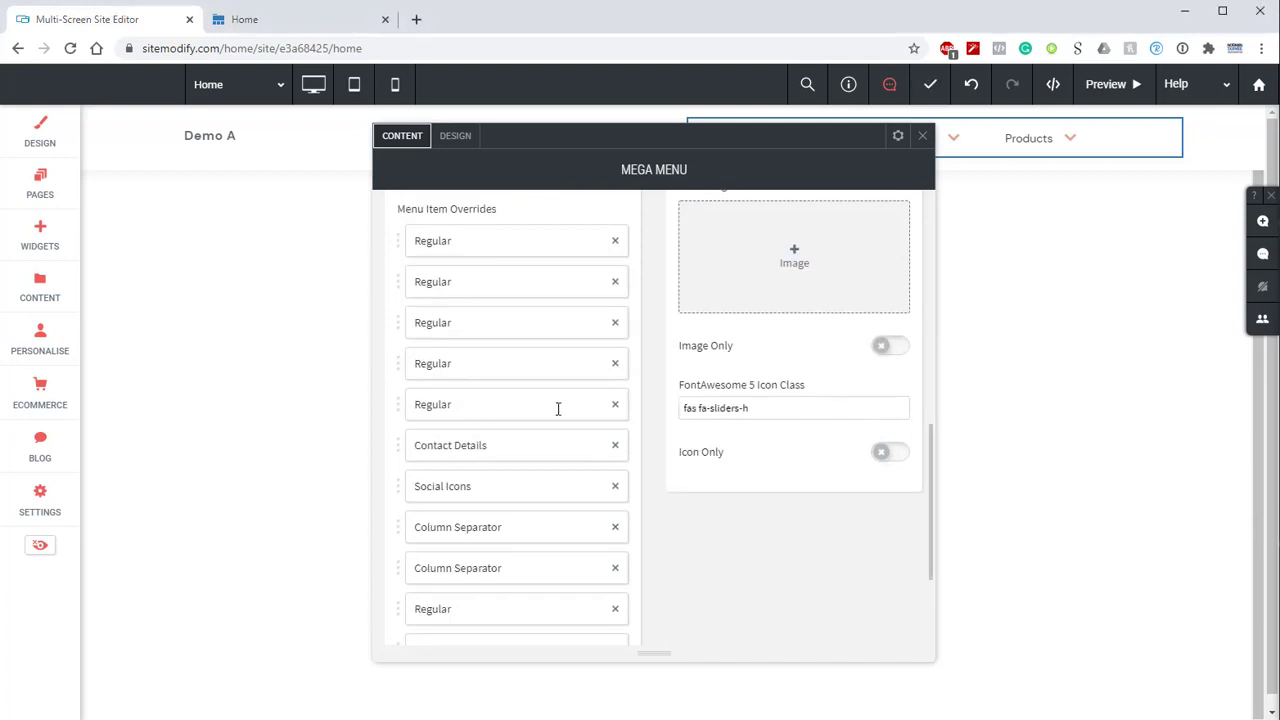
pyautogui.write('fas fa-store')
# Step: Open the third of the new Features subpage overrides and link it to the existing page Feature C
pyautogui.scroll(-3, 463, 570)
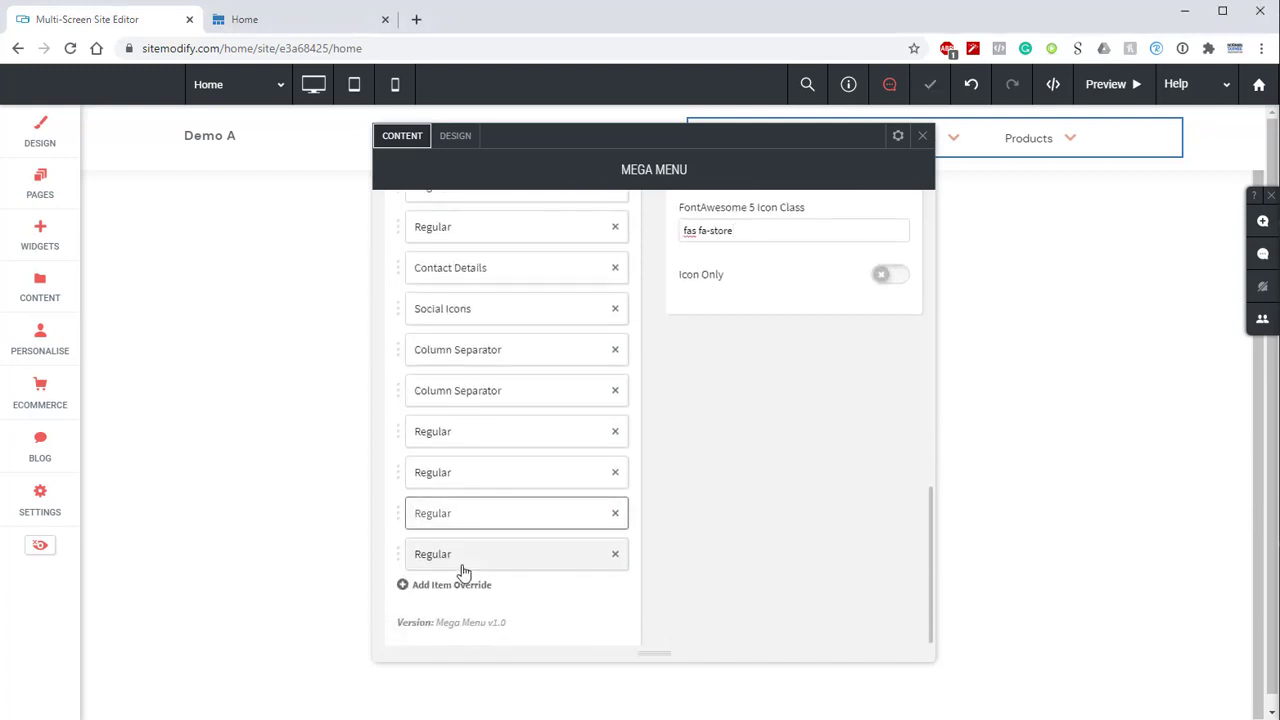
pyautogui.click(463, 568)
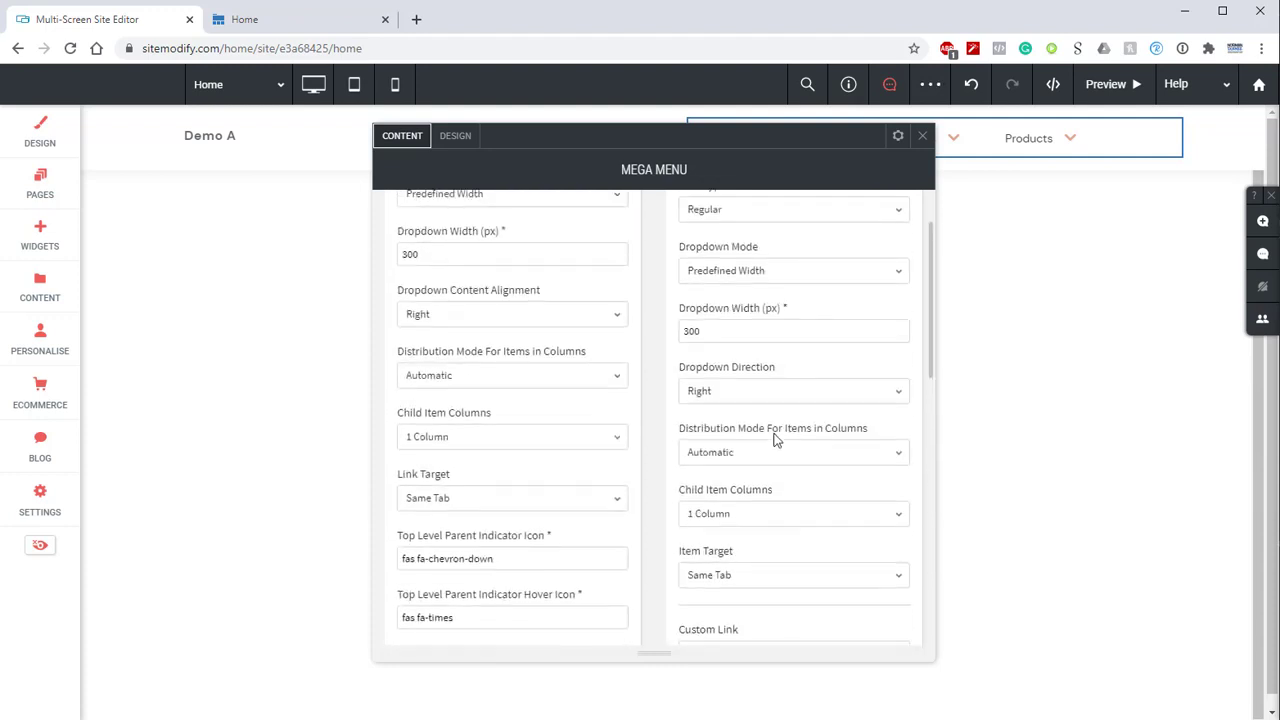
pyautogui.click(815, 243)
pyautogui.click(1011, 283)
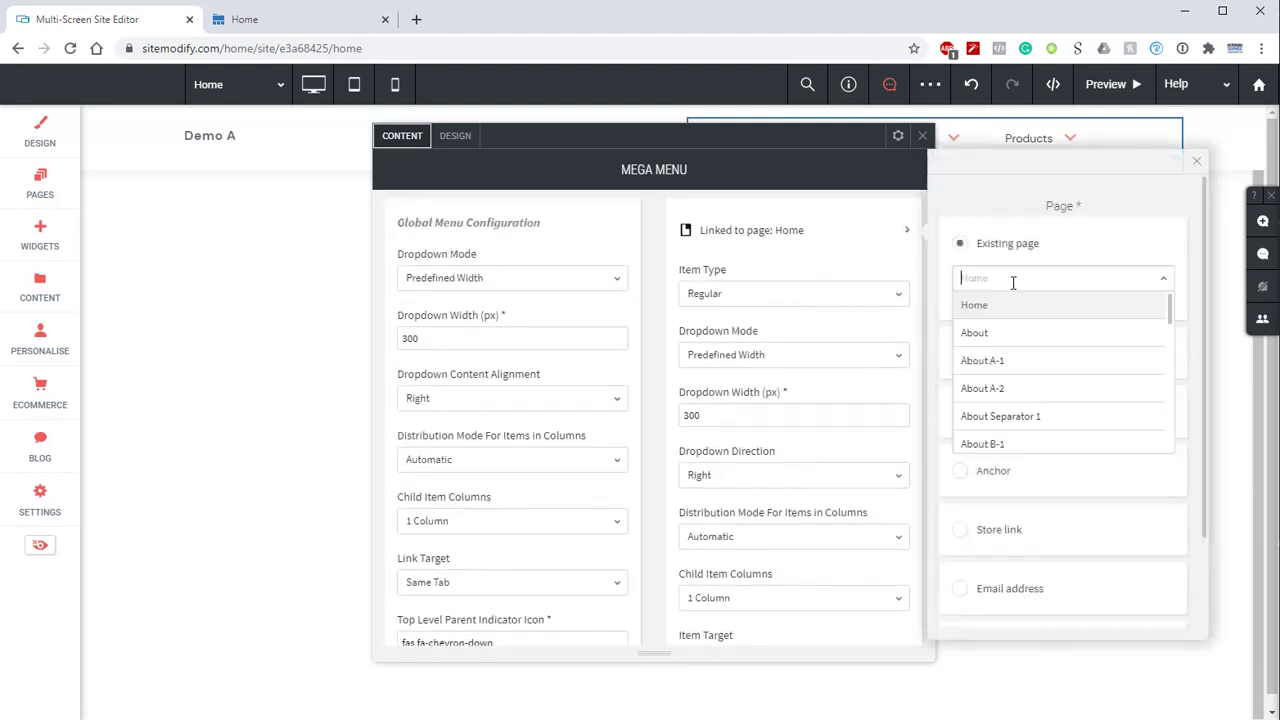
pyautogui.scroll(-5, 1020, 300)
pyautogui.scroll(-5, 1014, 283)
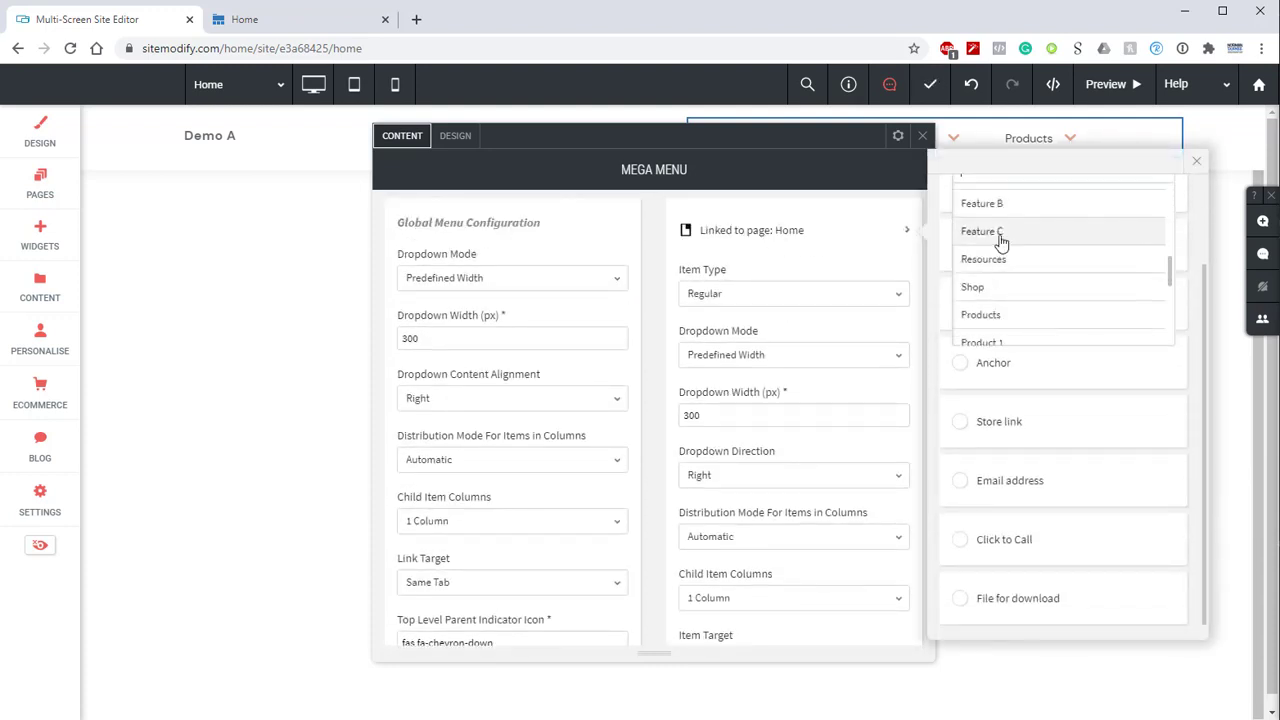
pyautogui.click(1000, 240)
pyautogui.click(1195, 162)
# Step: Set the Feature C override's item subtitle to "Lorem ipsum dolor sit amet, consectetur adipiscing elit. Aenean a pretium sem"
pyautogui.scroll(-4, 835, 317)
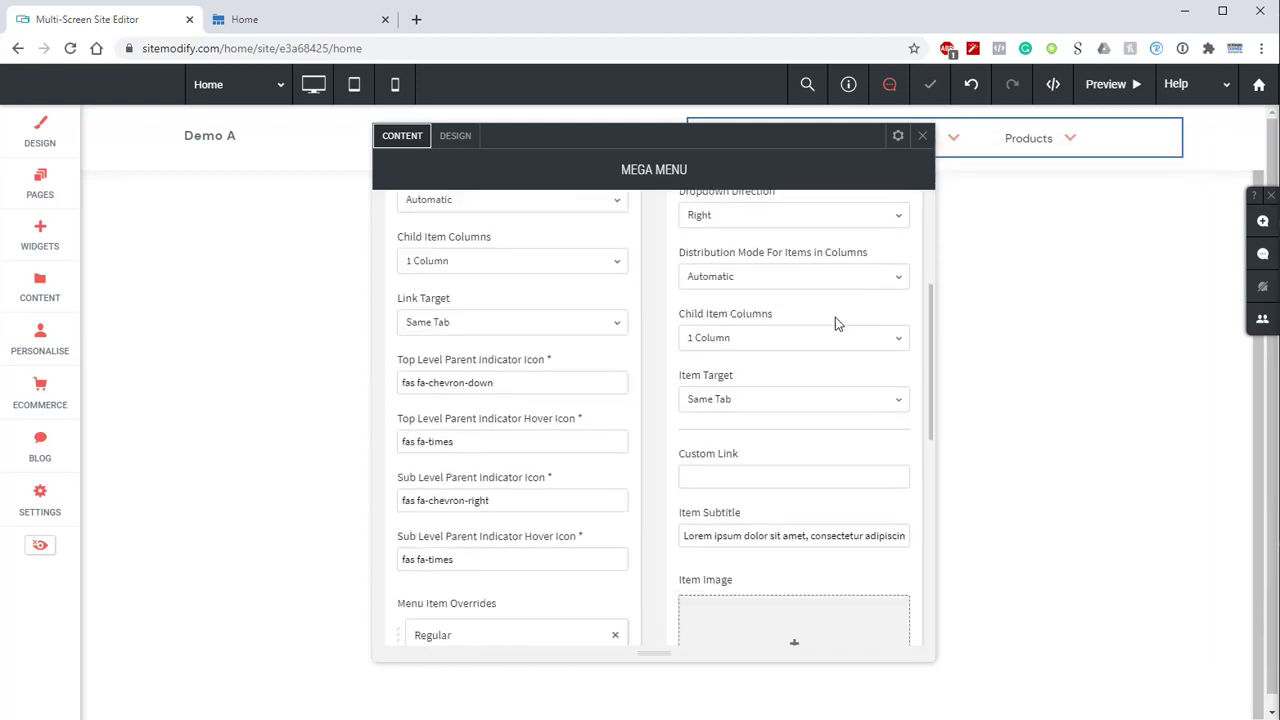
pyautogui.tripleClick(799, 388)
pyautogui.write('fas fa-store')
pyautogui.hotkey('ctrl', 'z')
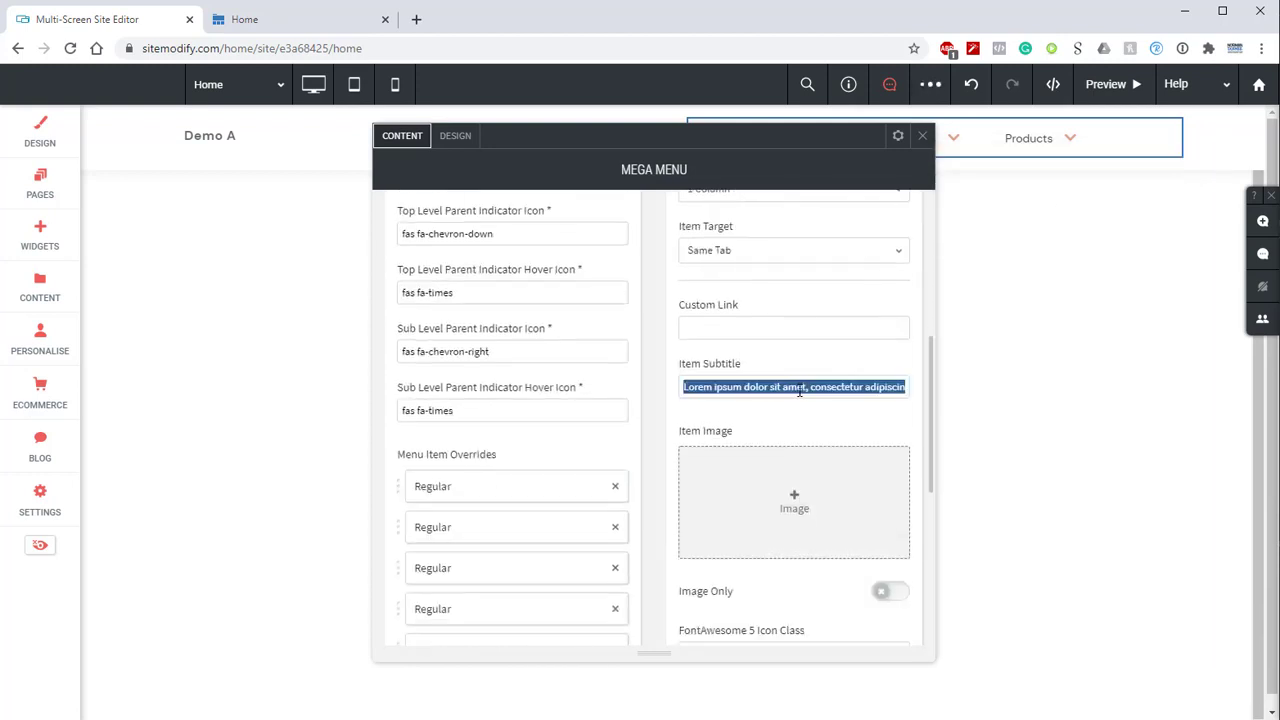
pyautogui.write('Lorem ipsum dolor sit amet, consectetur adipiscing elit. Aenean a pretium sem')
# Step: Set the Feature C override's FontAwesome 5 icon class to fas fa-sticky-note
pyautogui.scroll(-3, 816, 380)
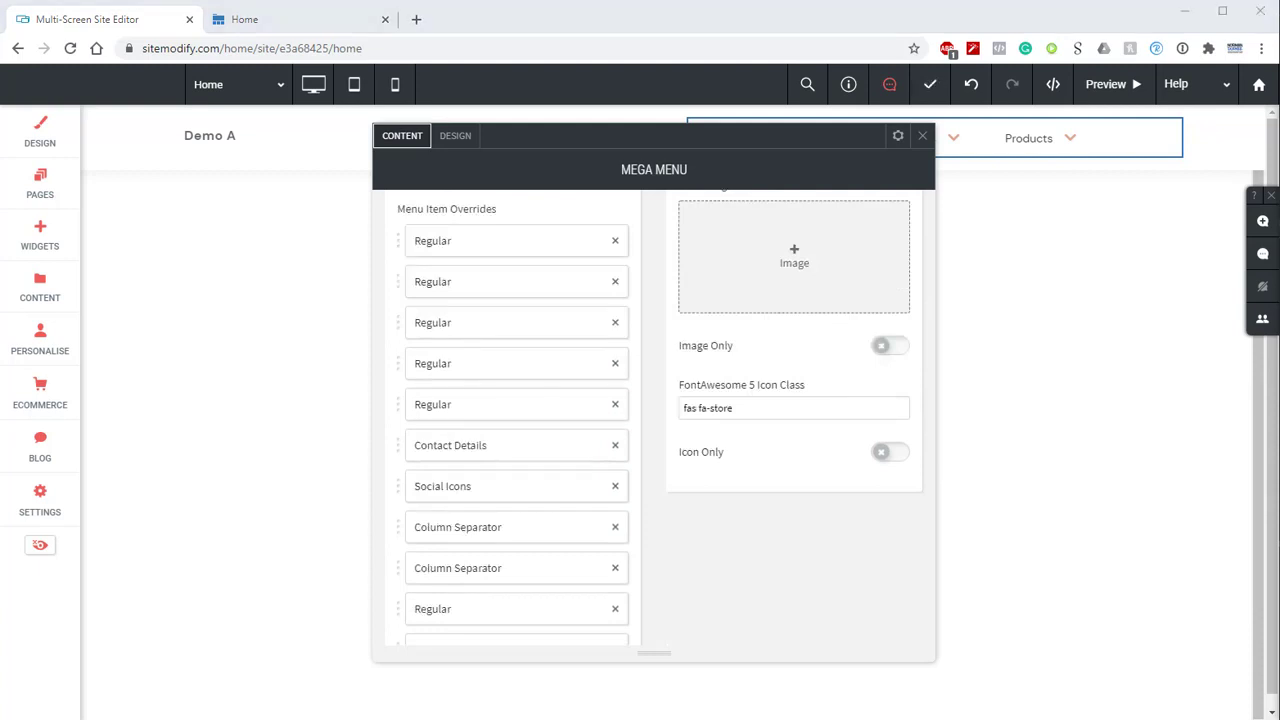
pyautogui.moveTo(757, 409); pyautogui.dragTo(666, 423)
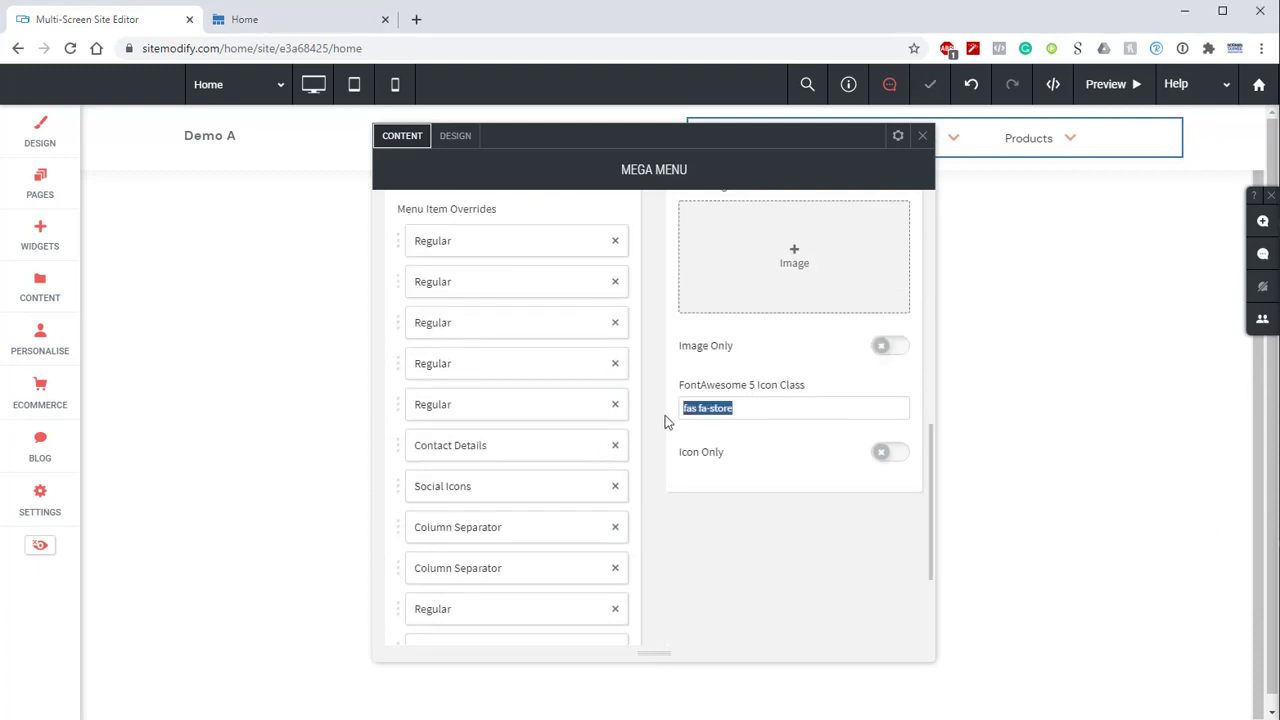
pyautogui.write('fas fa-sticky-note')
# Step: Close the mega menu settings and check the Features dropdown in the site preview
pyautogui.click(922, 136)
pyautogui.click(1110, 85)
pyautogui.click(890, 140)
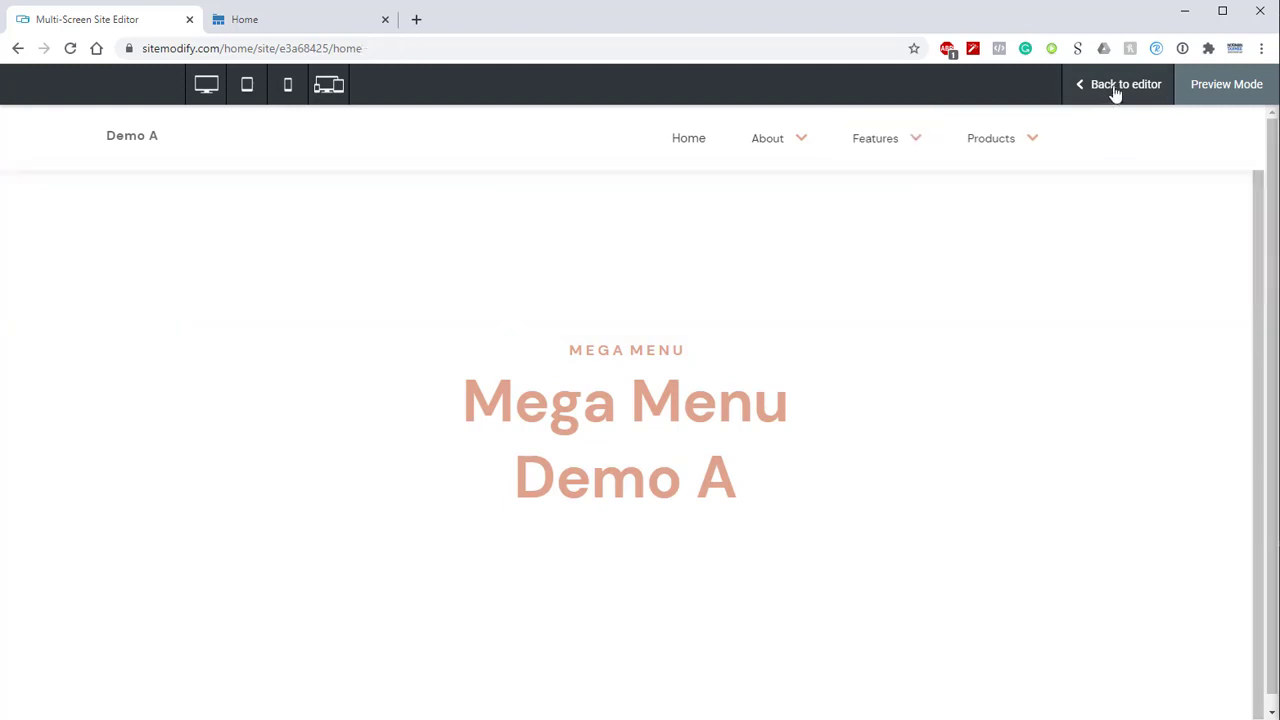
# Step: Return to the editor and set the mega menu's Dropdown Regular Item Type icon color to the saved white
pyautogui.click(1116, 86)
pyautogui.doubleClick(757, 150)
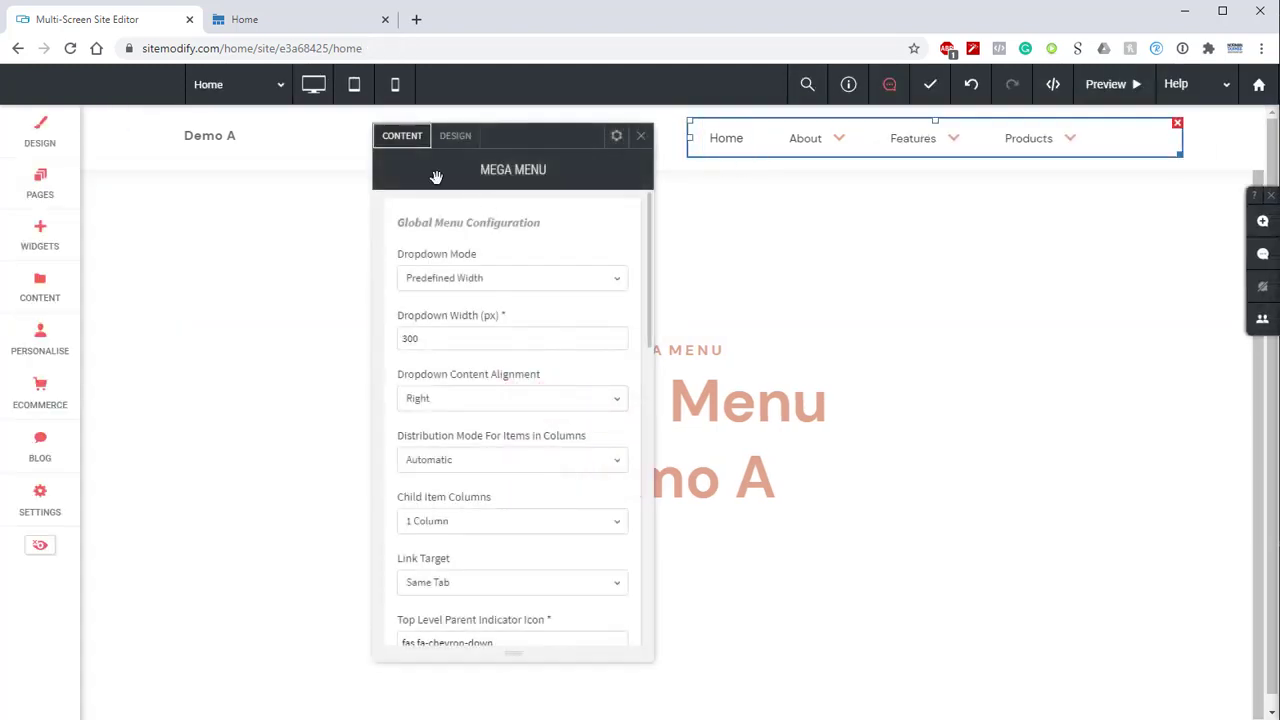
pyautogui.click(455, 140)
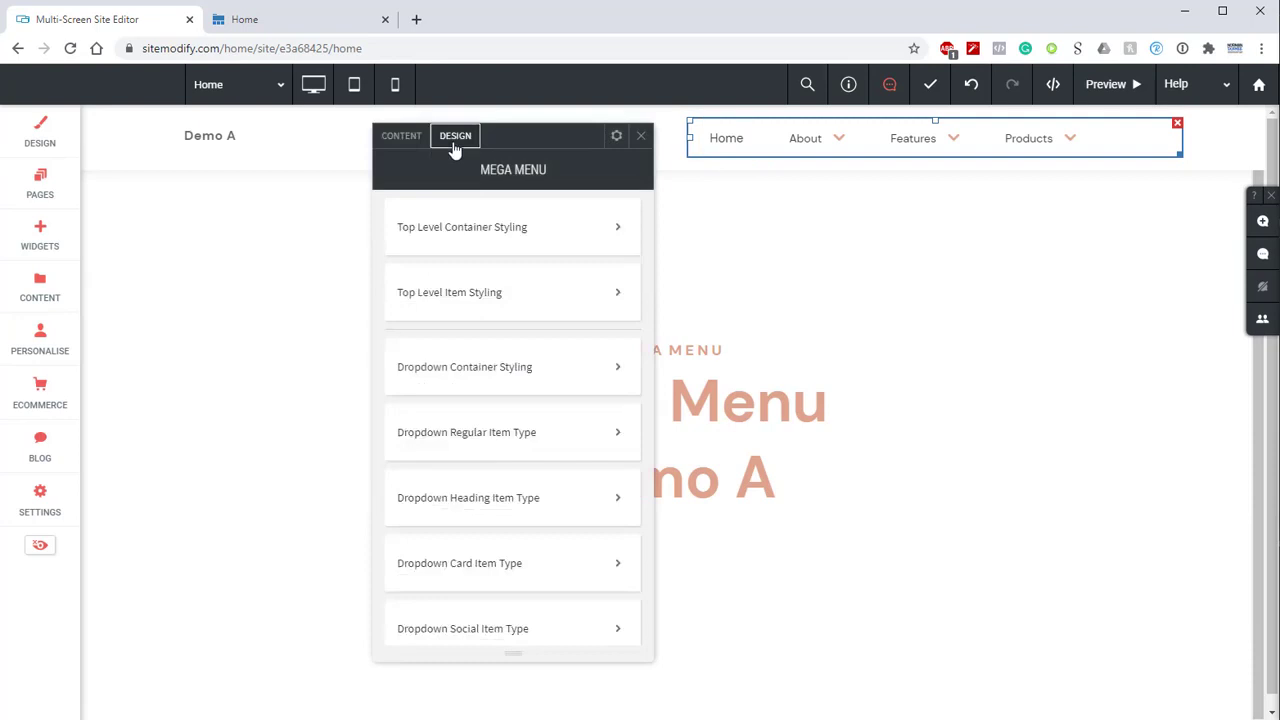
pyautogui.click(618, 440)
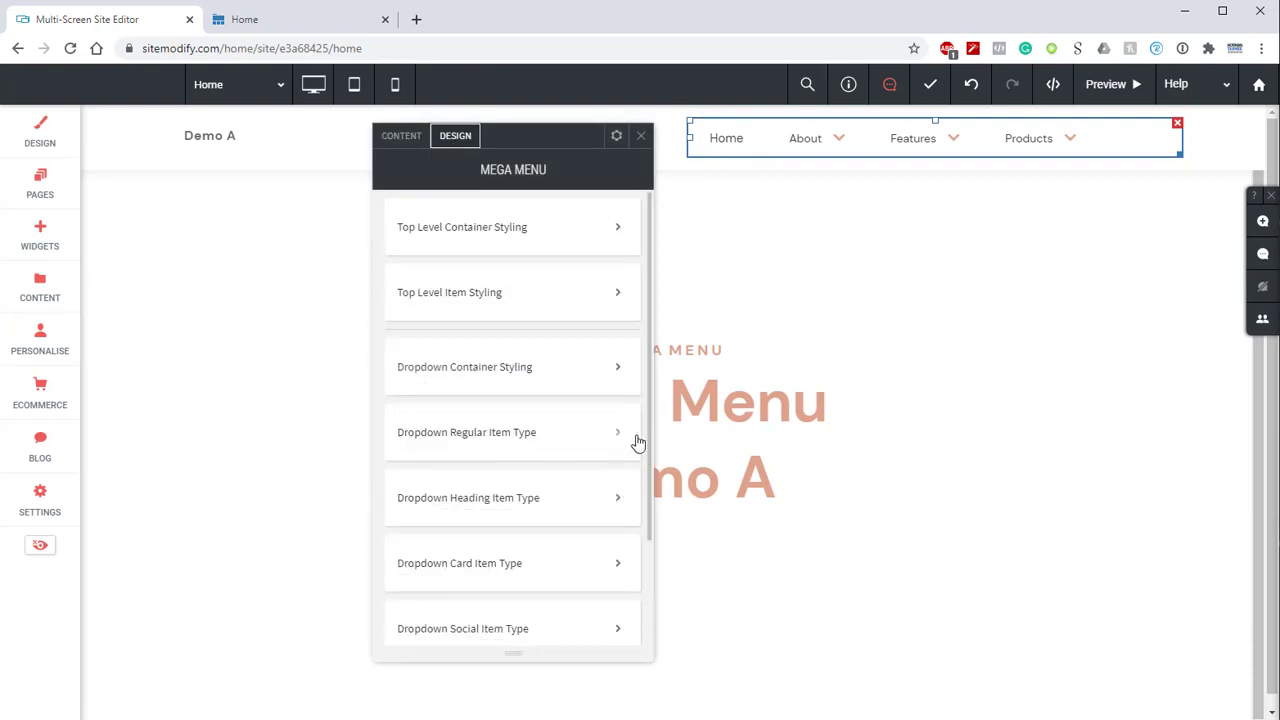
pyautogui.scroll(-8, 835, 378)
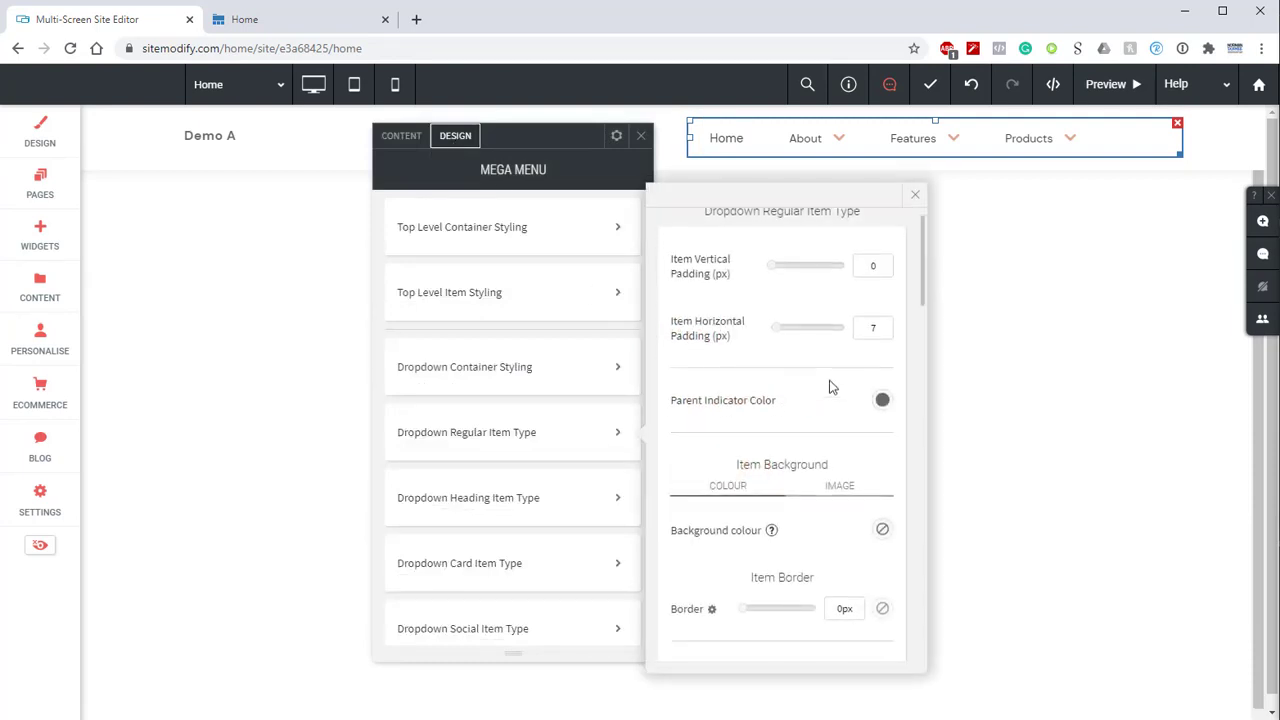
pyautogui.scroll(-7, 822, 383)
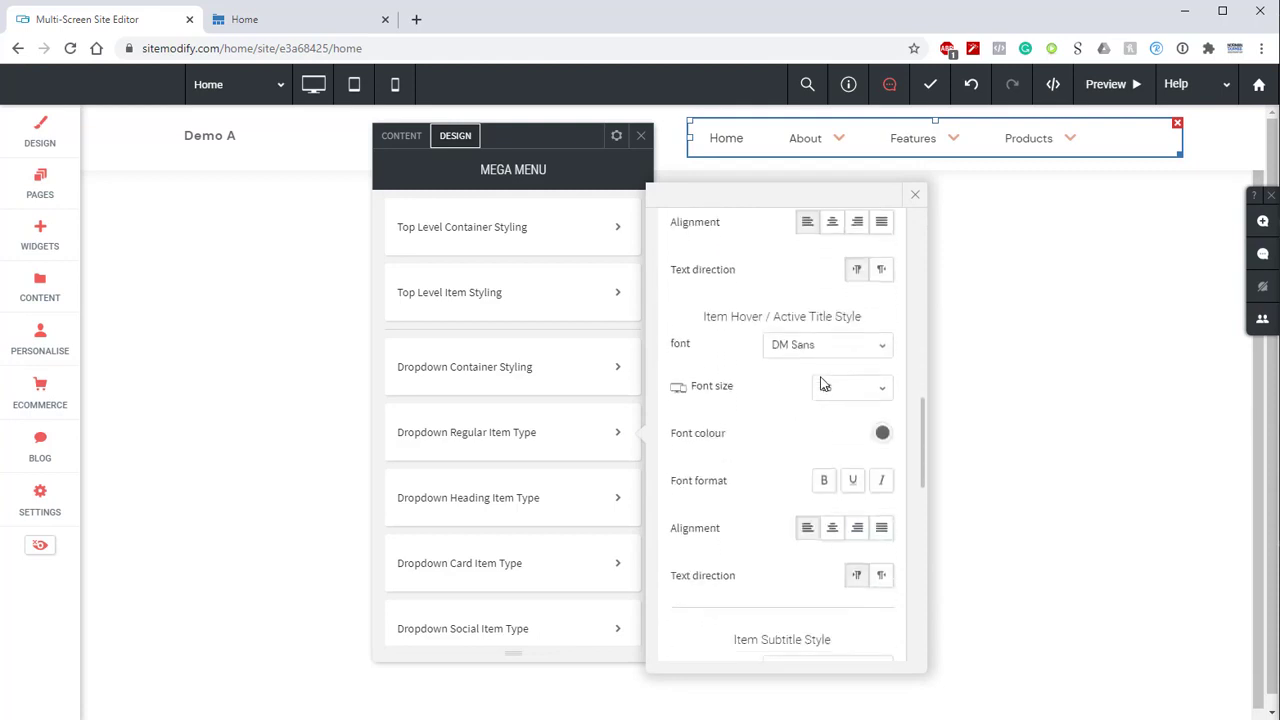
pyautogui.scroll(-2, 817, 397)
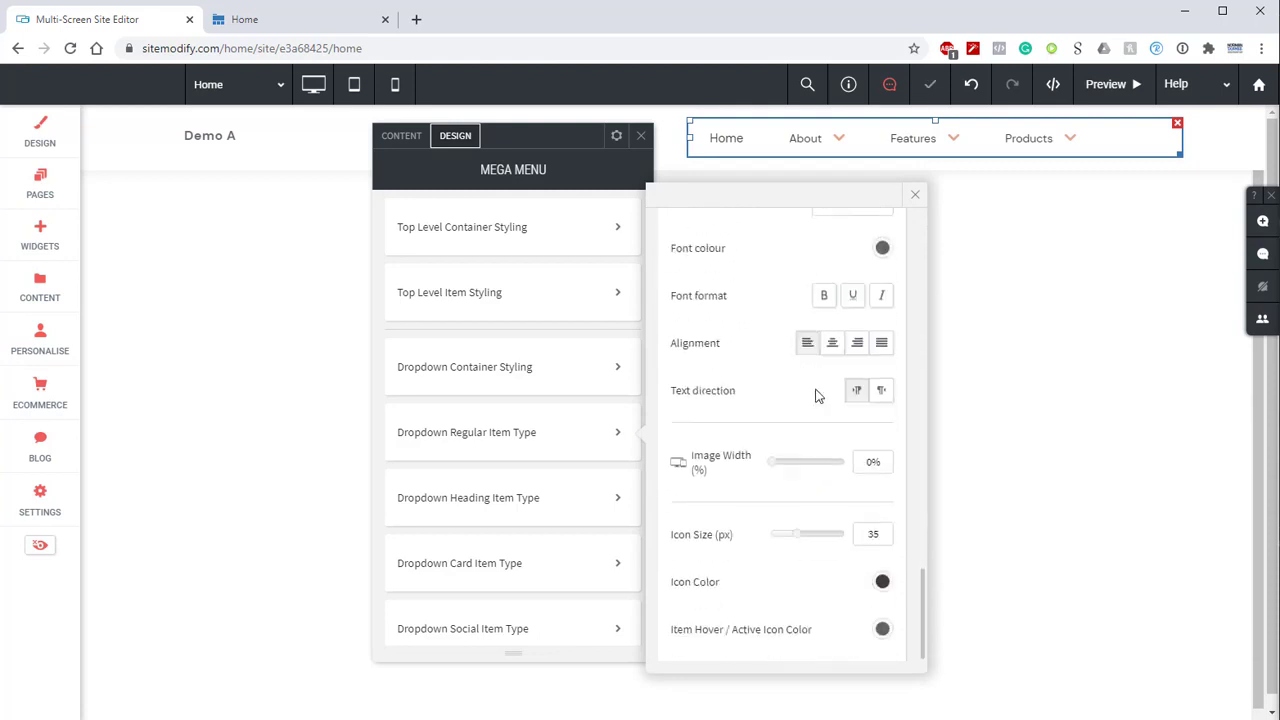
pyautogui.click(882, 583)
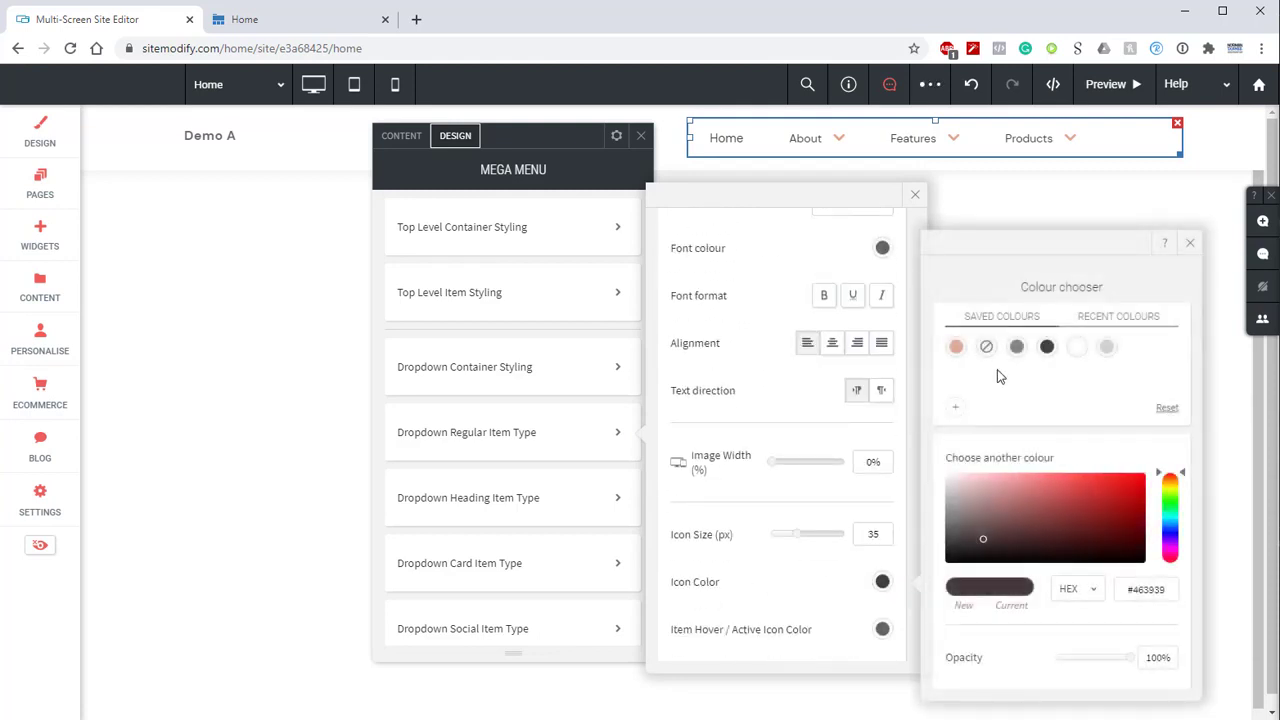
pyautogui.click(1076, 348)
pyautogui.click(1189, 247)
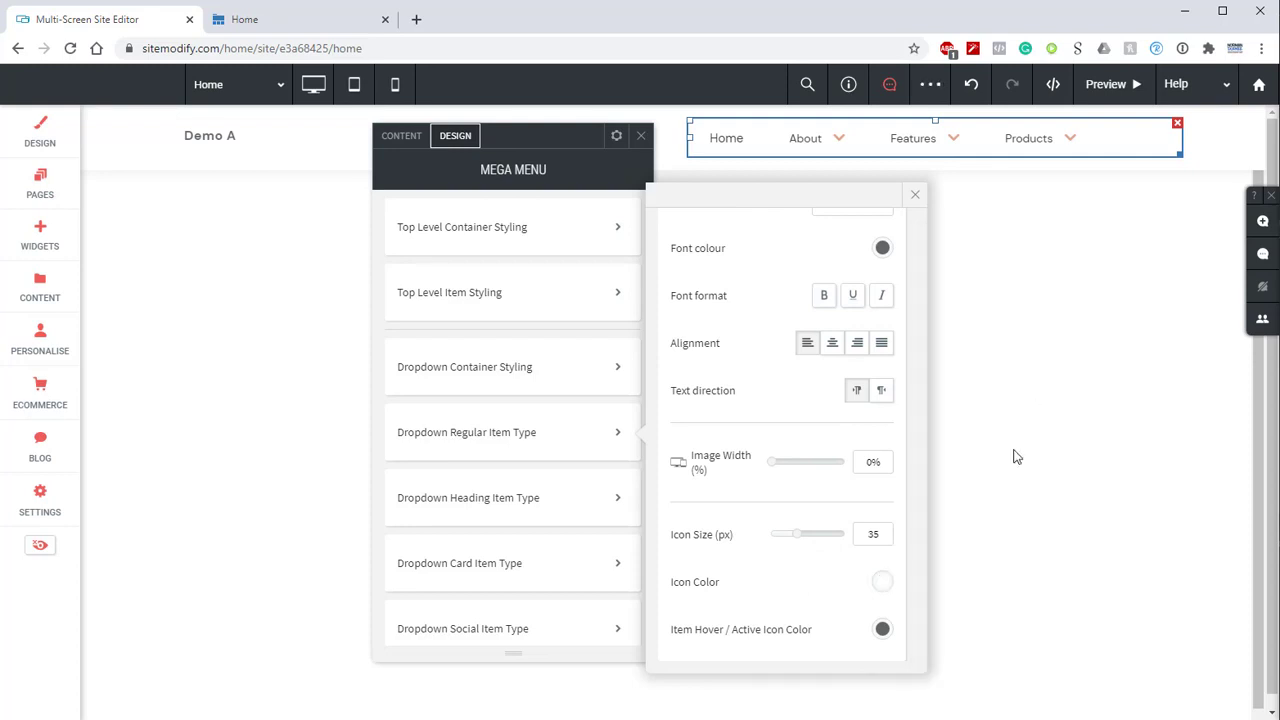
# Step: Set the regular item type's hover/active icon color to the saved white and close its styling options
pyautogui.click(882, 631)
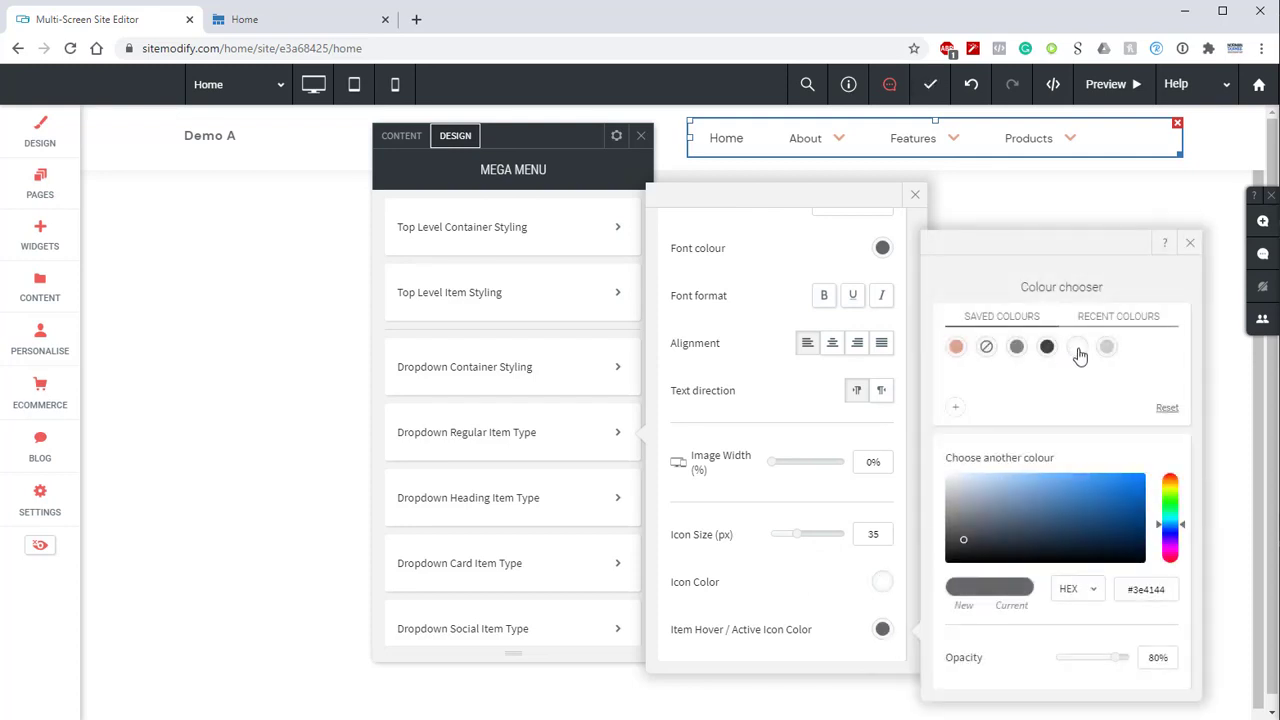
pyautogui.click(1078, 348)
pyautogui.click(1190, 243)
pyautogui.click(914, 194)
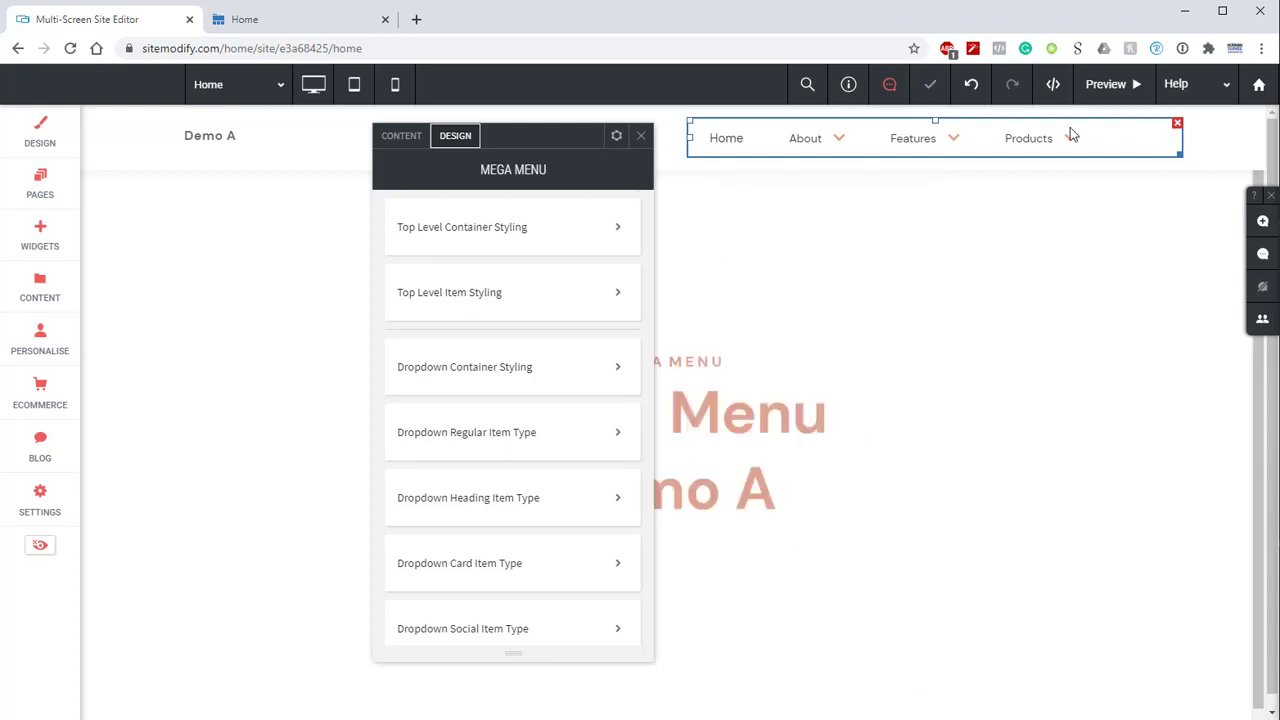
# Step: Preview the site again and inspect the Features and Products dropdowns
pyautogui.click(1106, 84)
pyautogui.moveTo(880, 146)
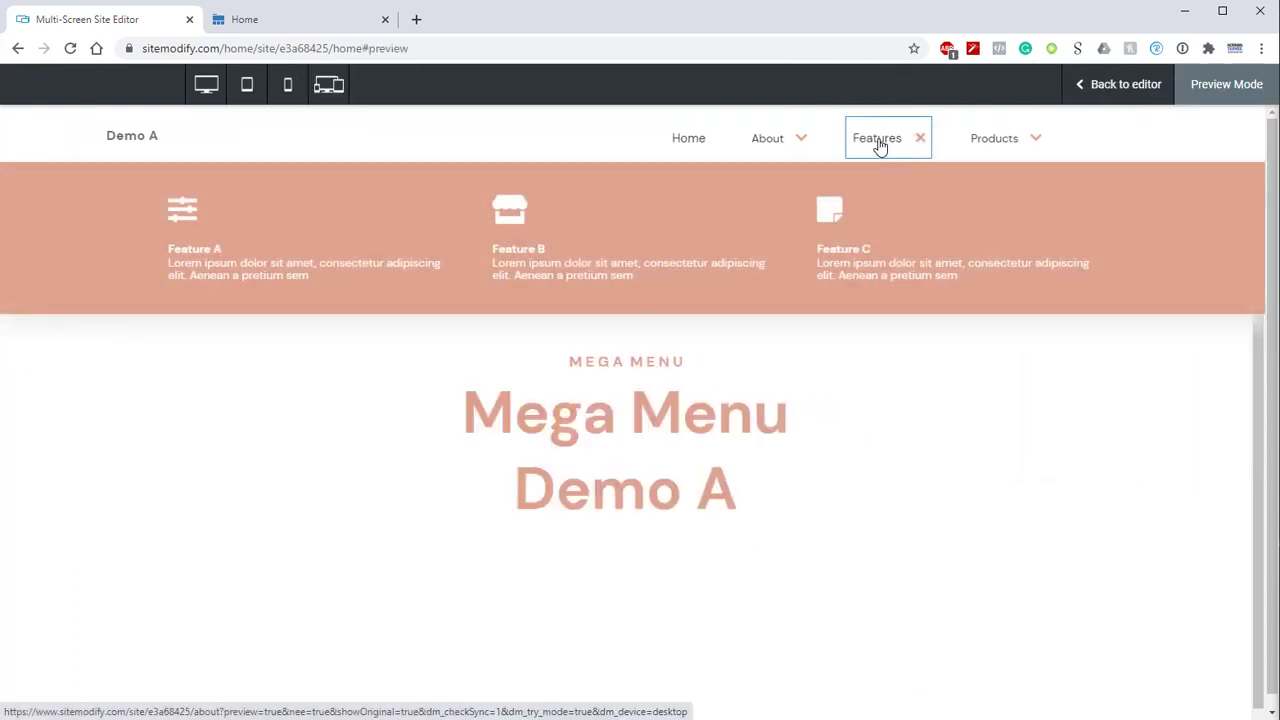
pyautogui.click(880, 146)
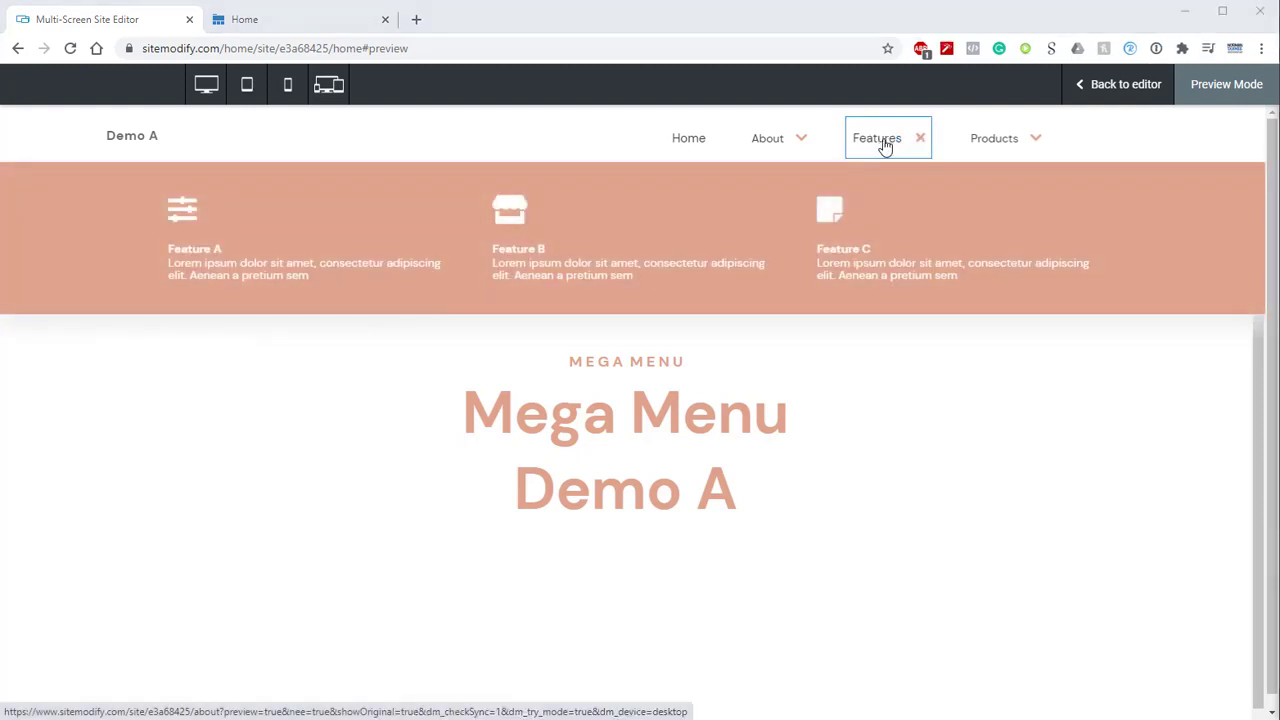
pyautogui.moveTo(995, 146)
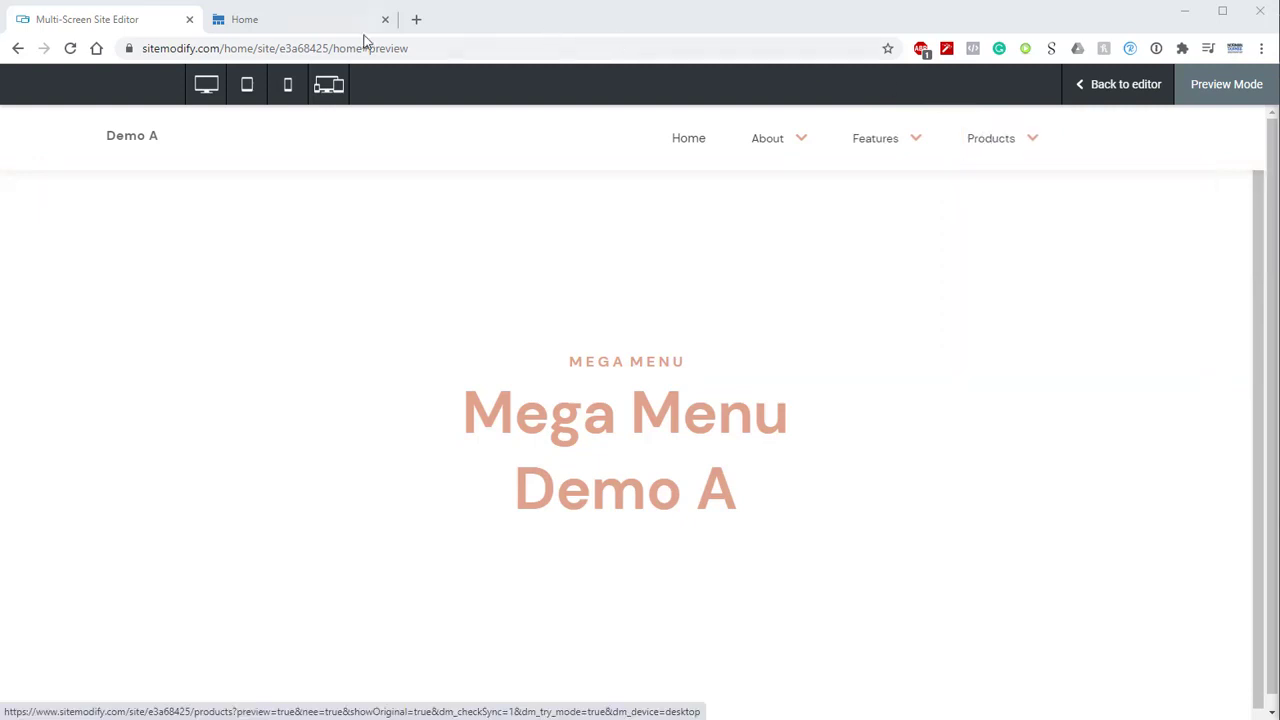
# Step: Examine the Products dropdown on the reference demo page, then switch back to the site editor
pyautogui.click(334, 23)
pyautogui.moveTo(1120, 105)
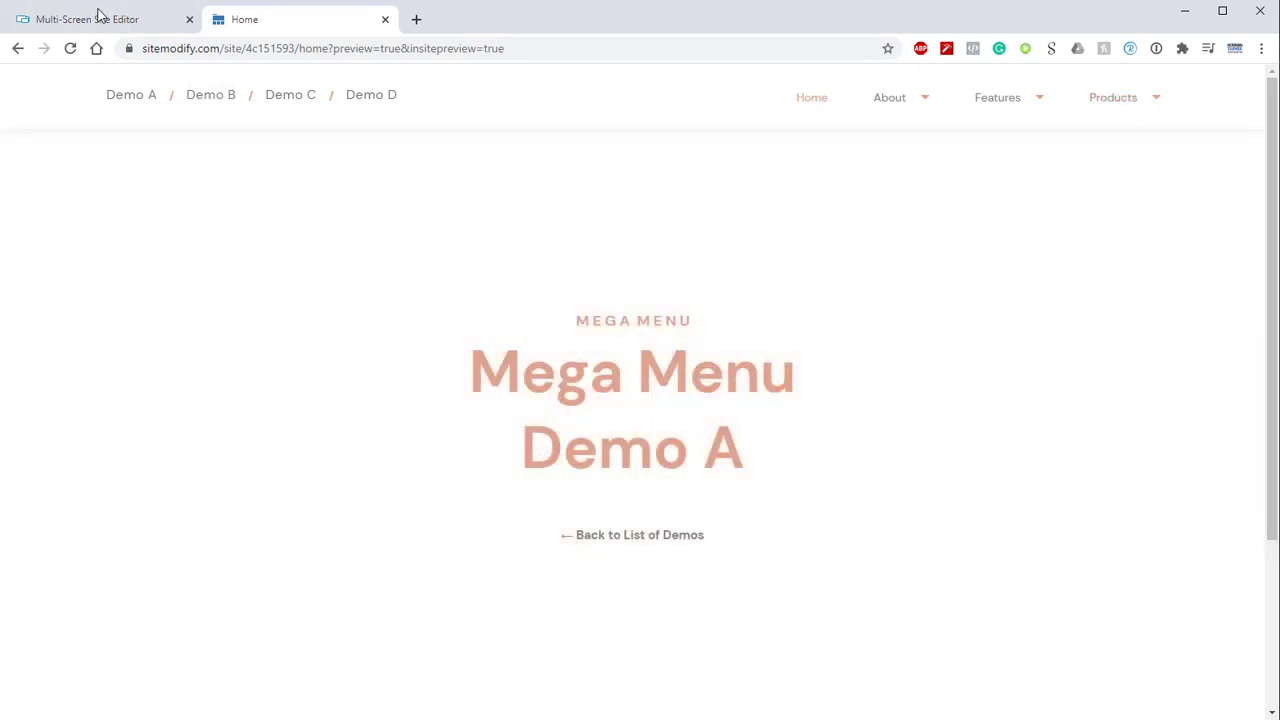
pyautogui.click(165, 24)
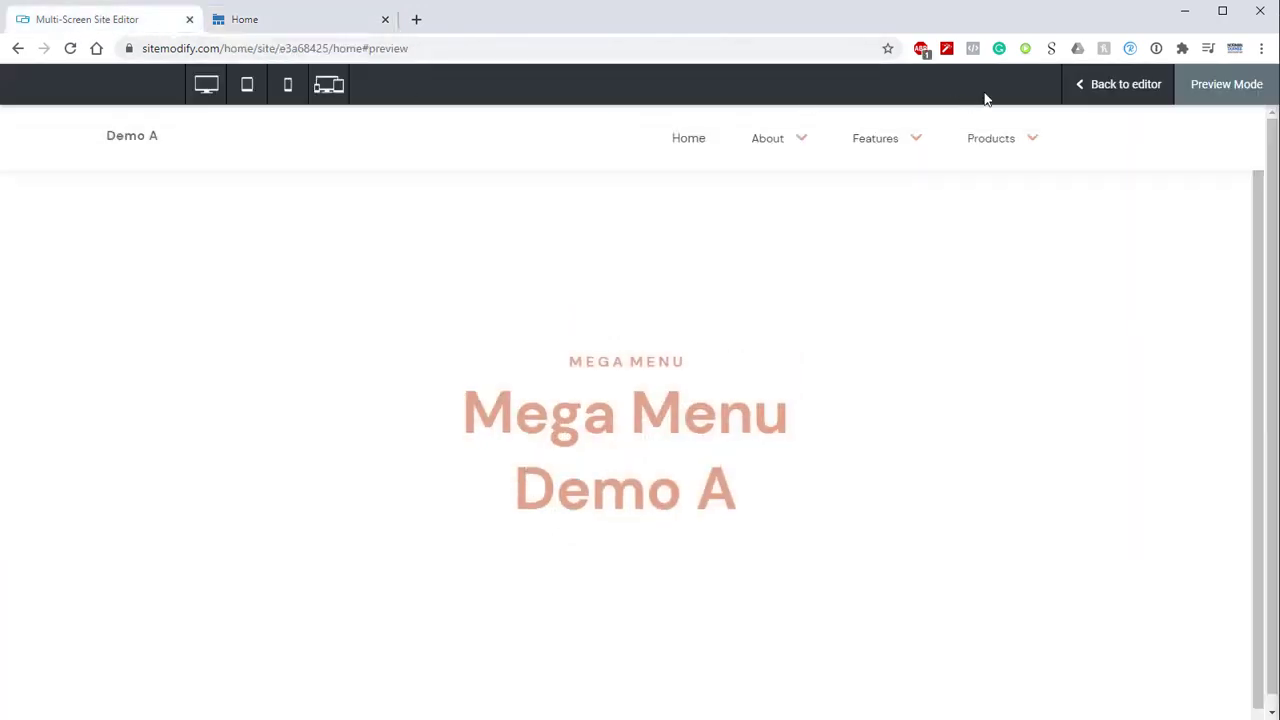
# Step: Leave the preview and open the last item override in the mega menu's content settings
pyautogui.click(1097, 88)
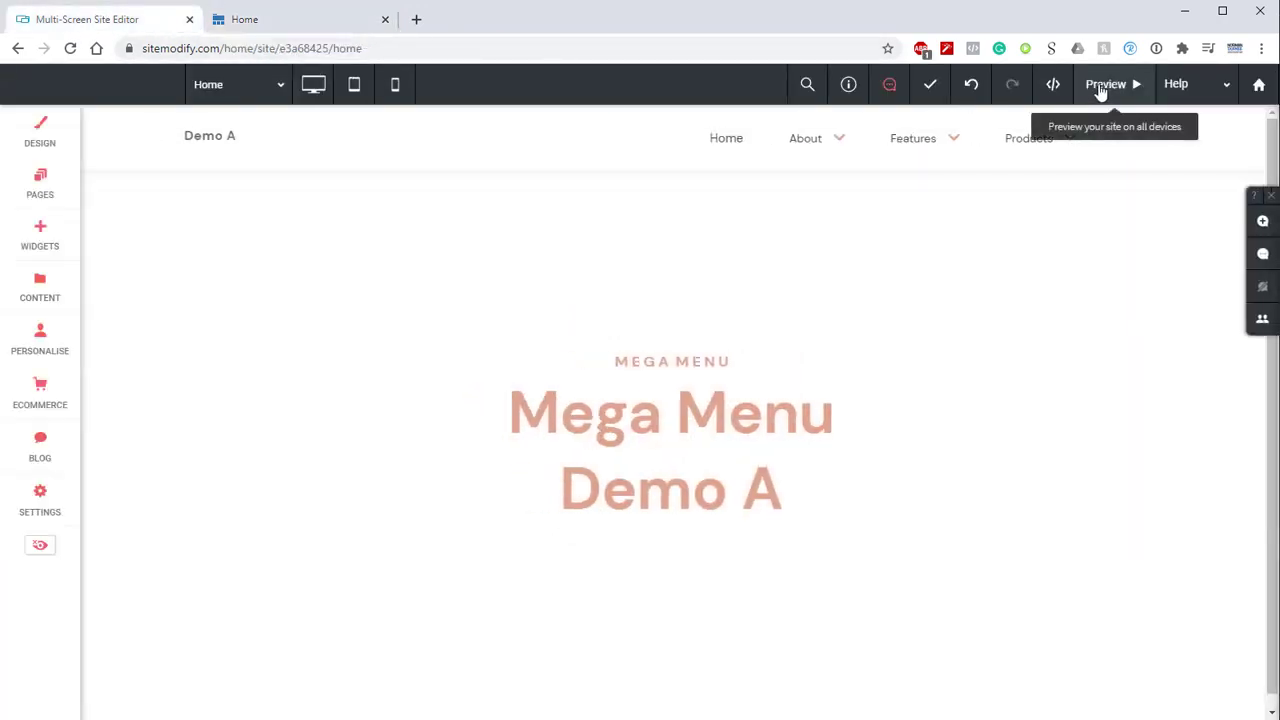
pyautogui.click(737, 137)
pyautogui.click(751, 143)
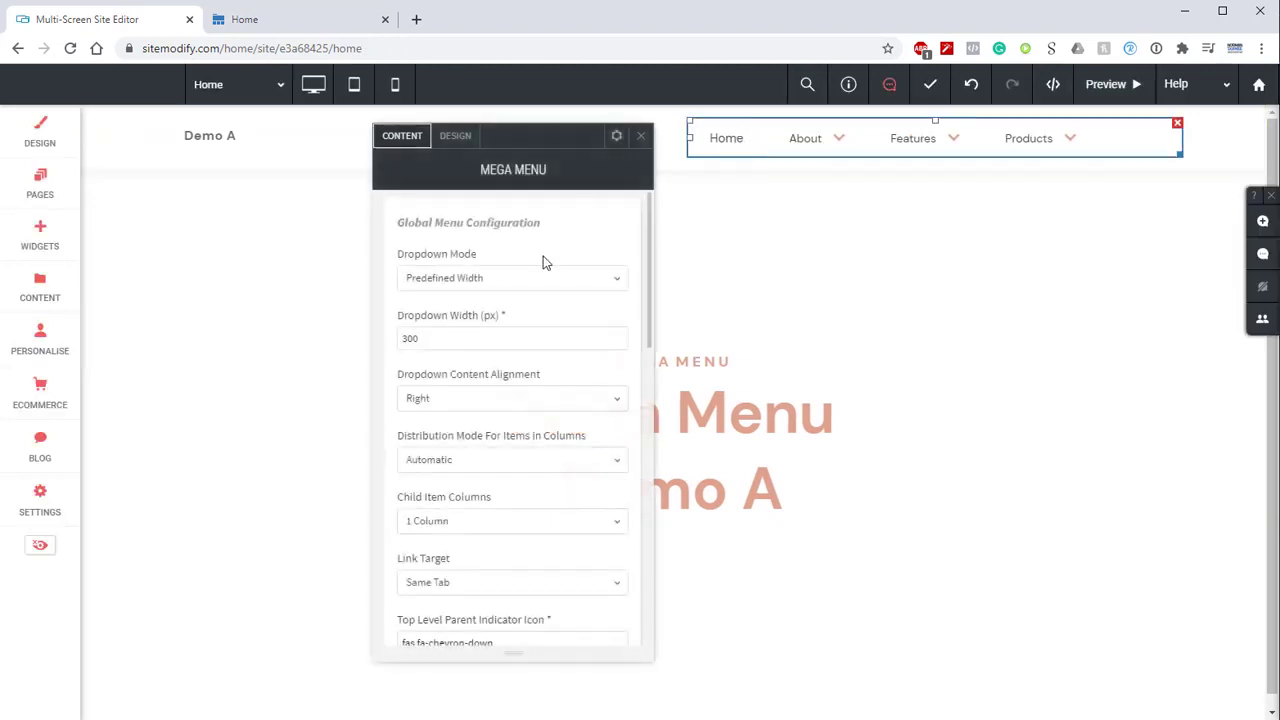
pyautogui.scroll(-15, 543, 262)
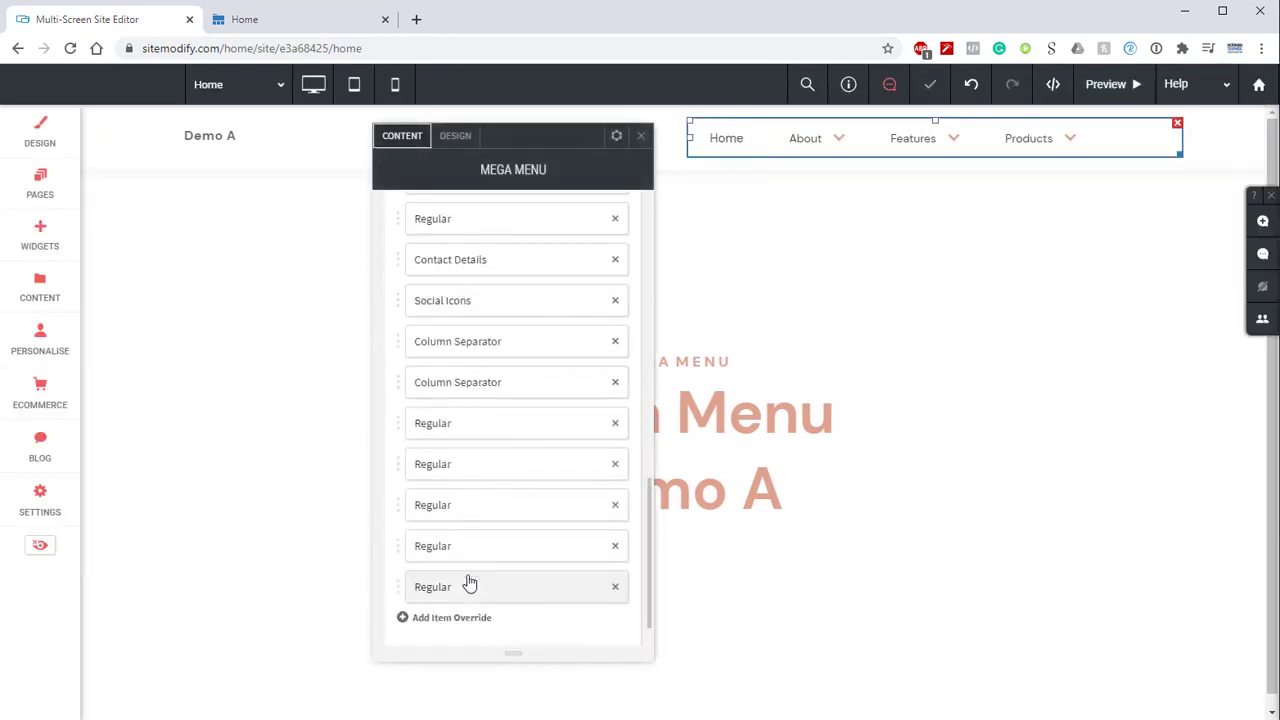
pyautogui.click(471, 587)
# Step: Link the last item override to the existing page Products
pyautogui.scroll(3, 730, 440)
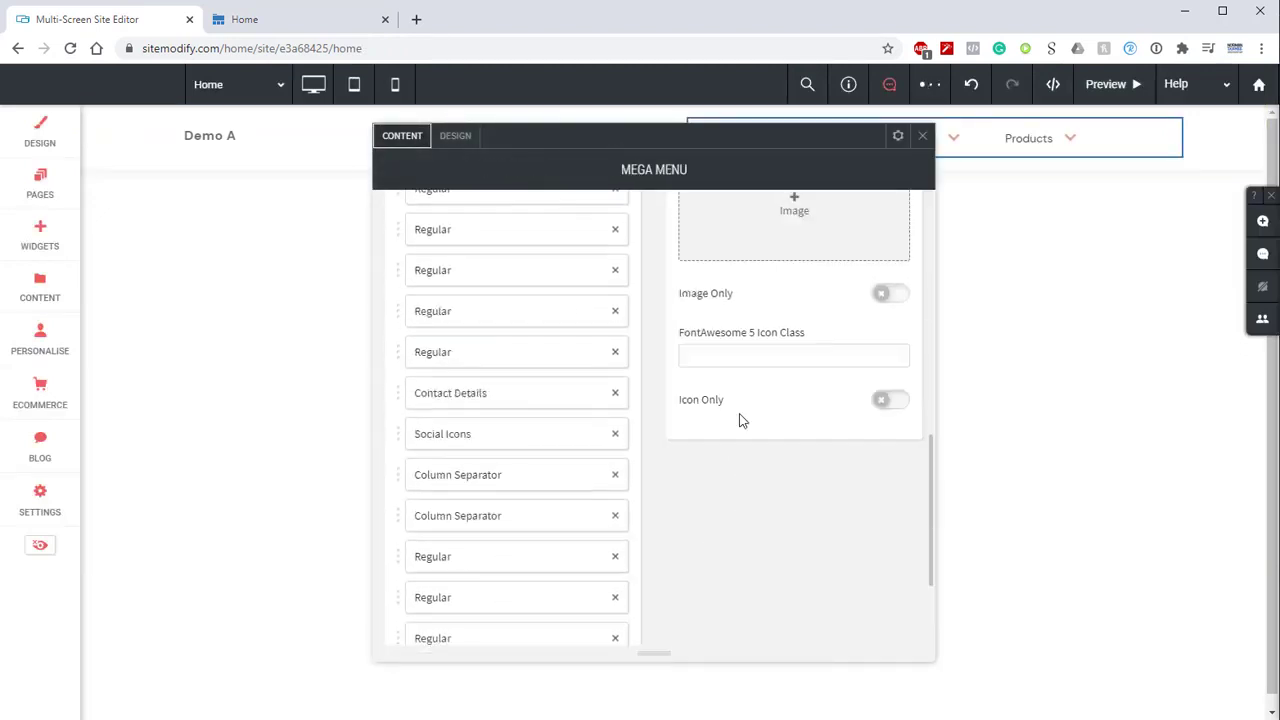
pyautogui.scroll(5, 741, 420)
pyautogui.click(811, 233)
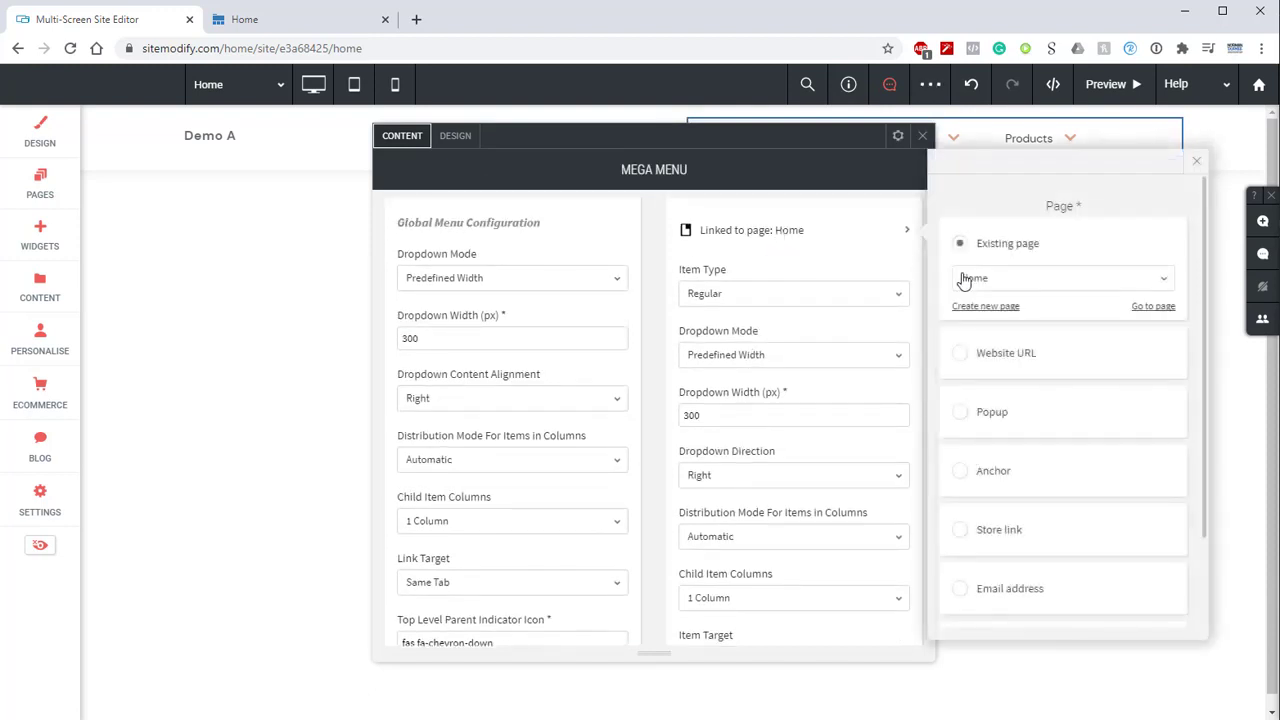
pyautogui.click(984, 280)
pyautogui.scroll(-5, 1051, 380)
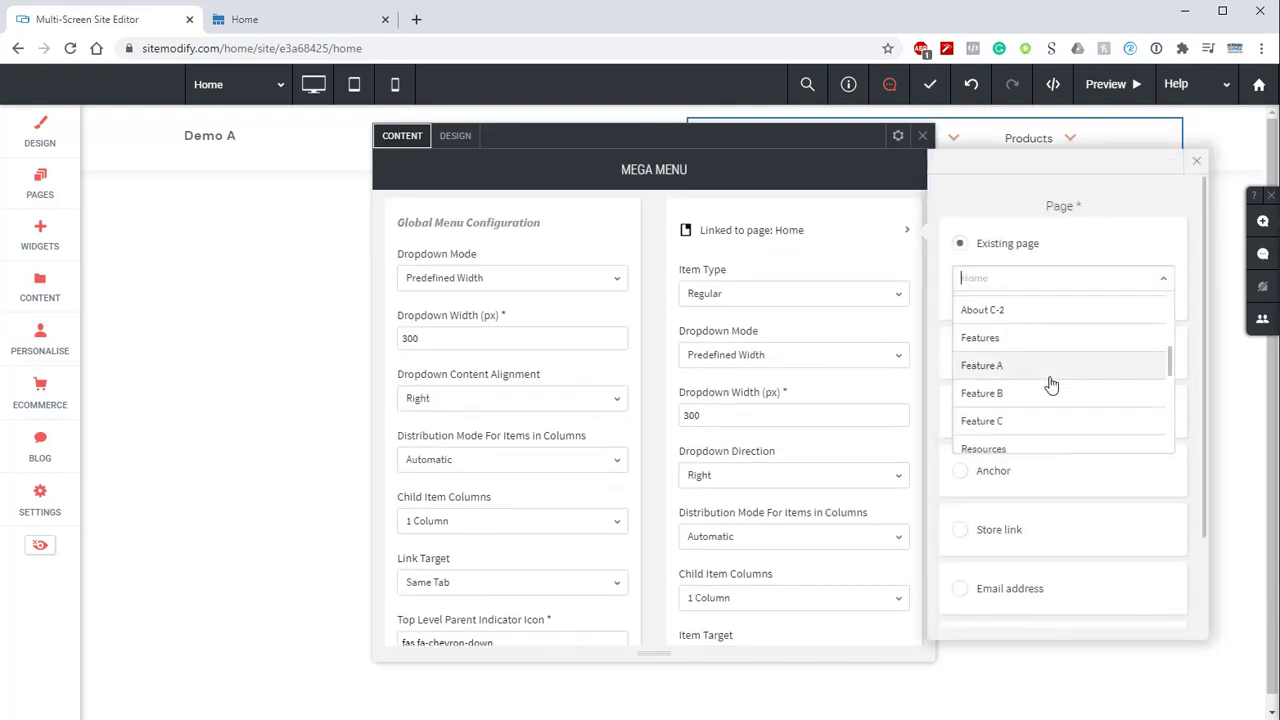
pyautogui.scroll(-2, 1051, 388)
pyautogui.click(1014, 425)
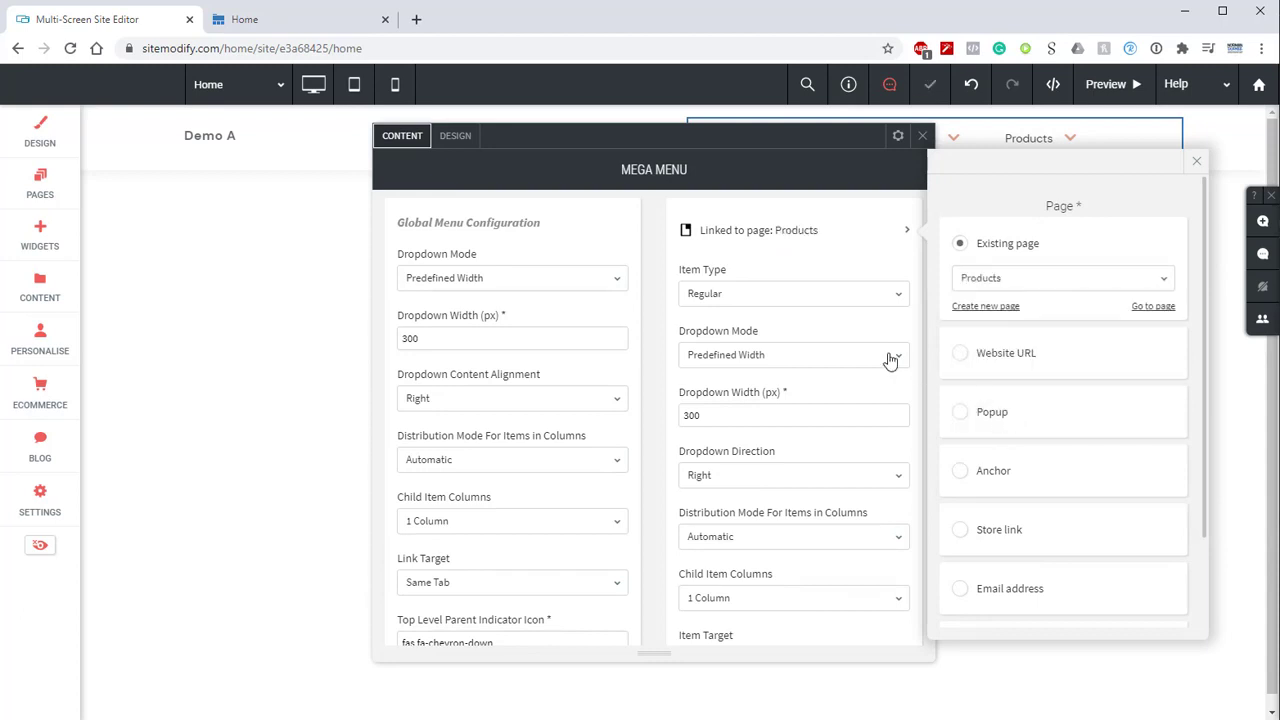
pyautogui.click(820, 334)
# Step: Set the Products override's dropdown mode to Full Width and its child item columns to 3 Columns
pyautogui.click(763, 358)
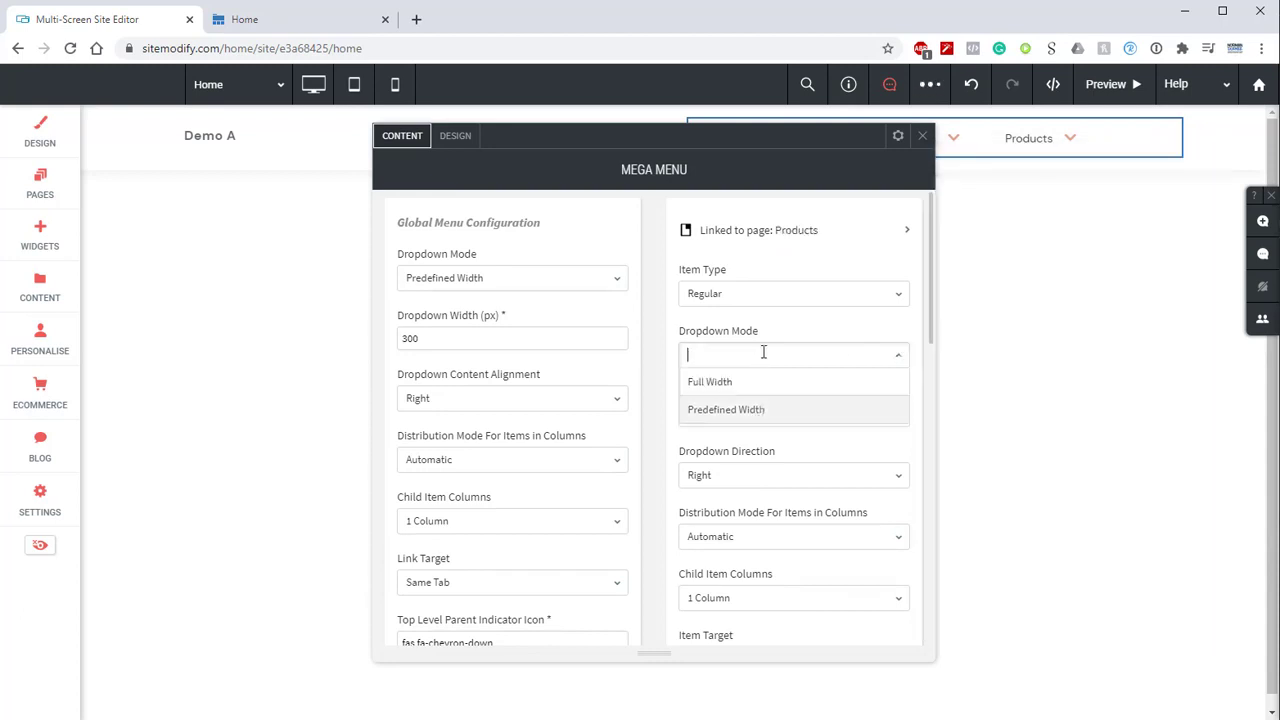
pyautogui.click(757, 391)
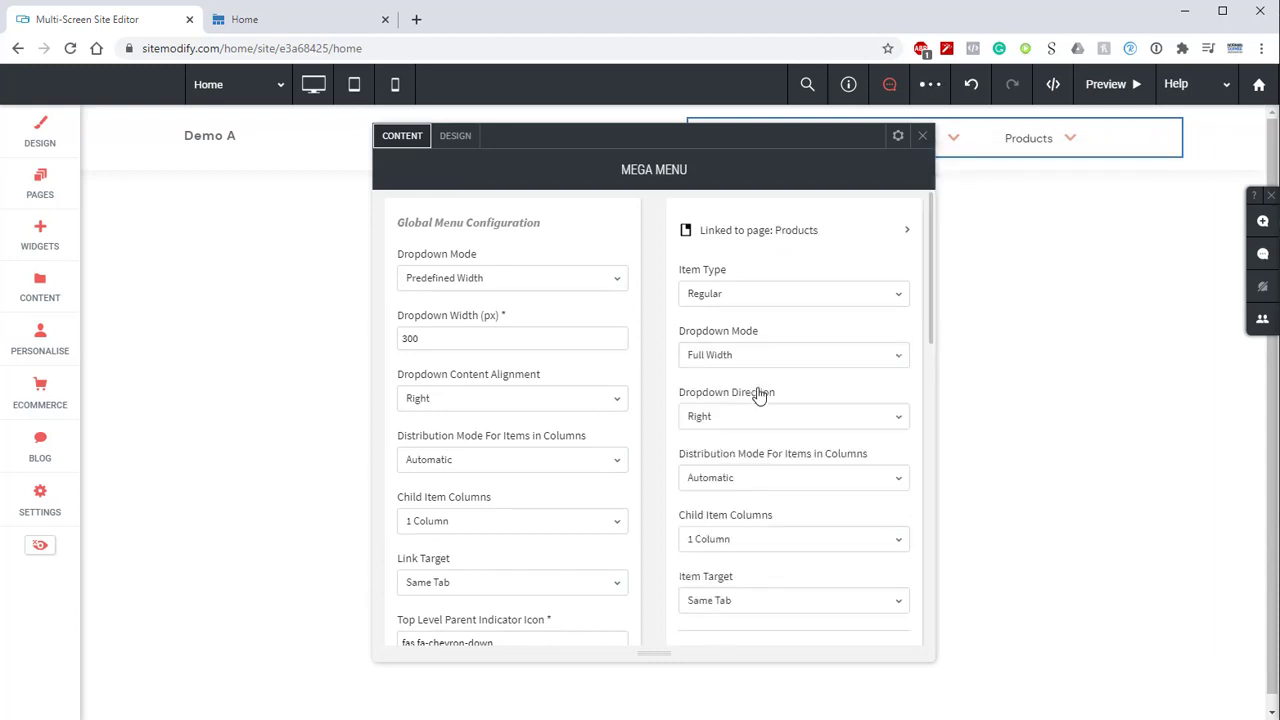
pyautogui.click(751, 548)
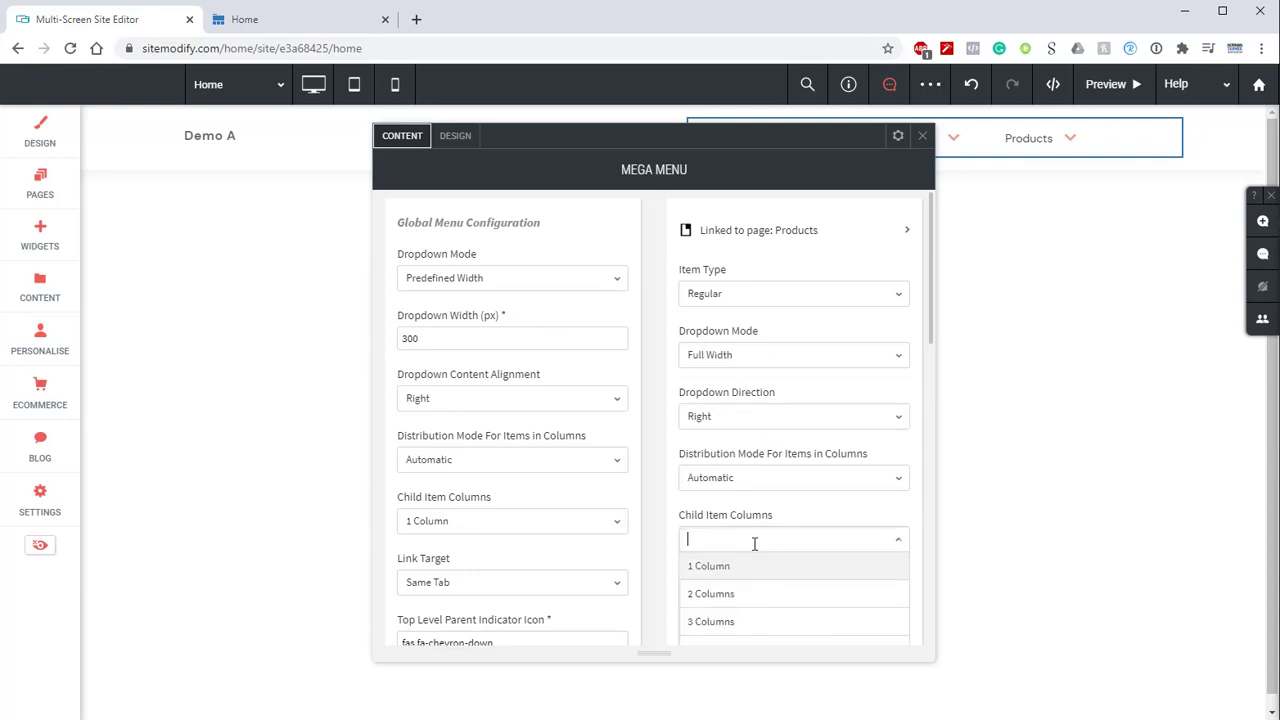
pyautogui.click(757, 625)
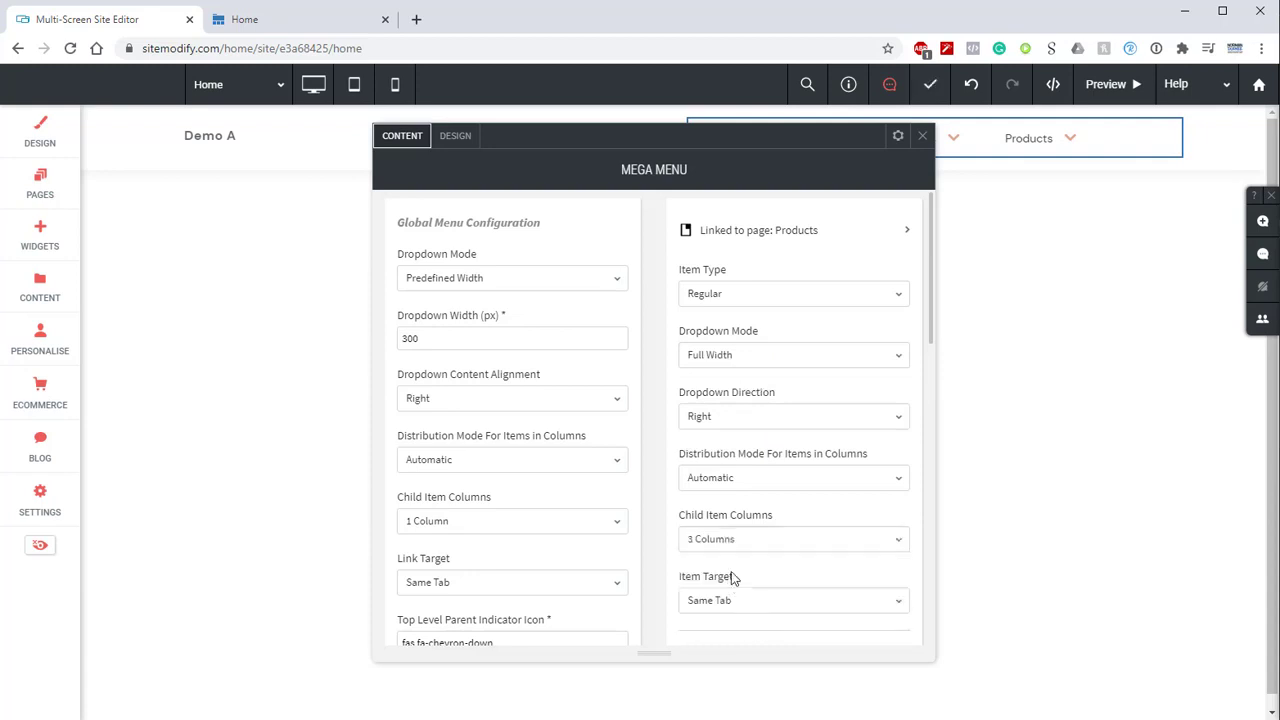
# Step: Close the mega menu settings and add a blank page named PRODUCT HEADING 1 to the site
pyautogui.click(922, 135)
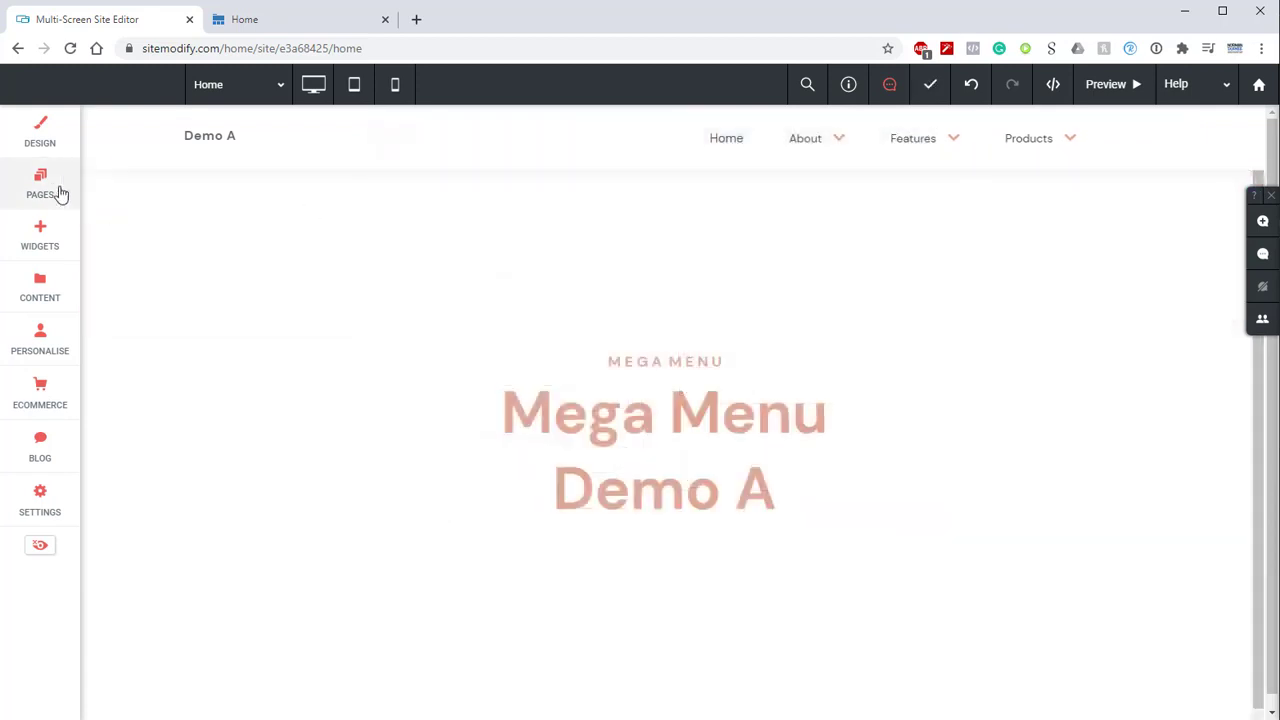
pyautogui.click(52, 191)
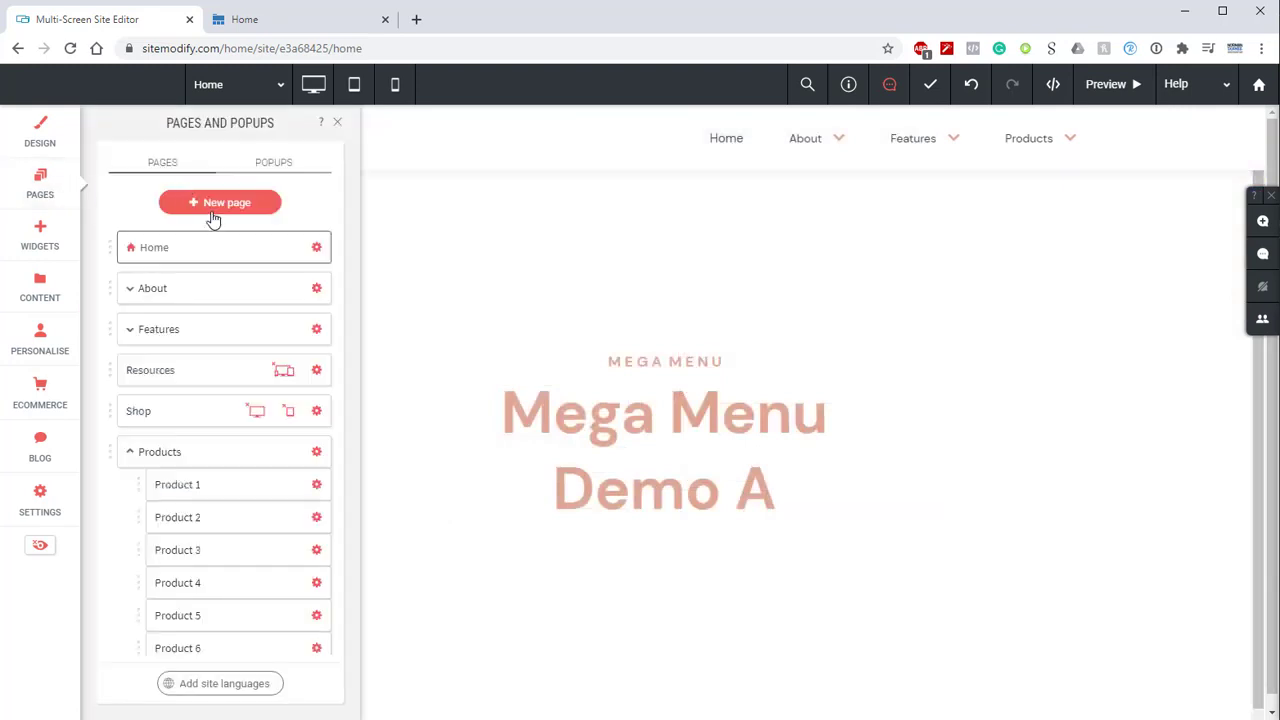
pyautogui.click(130, 453)
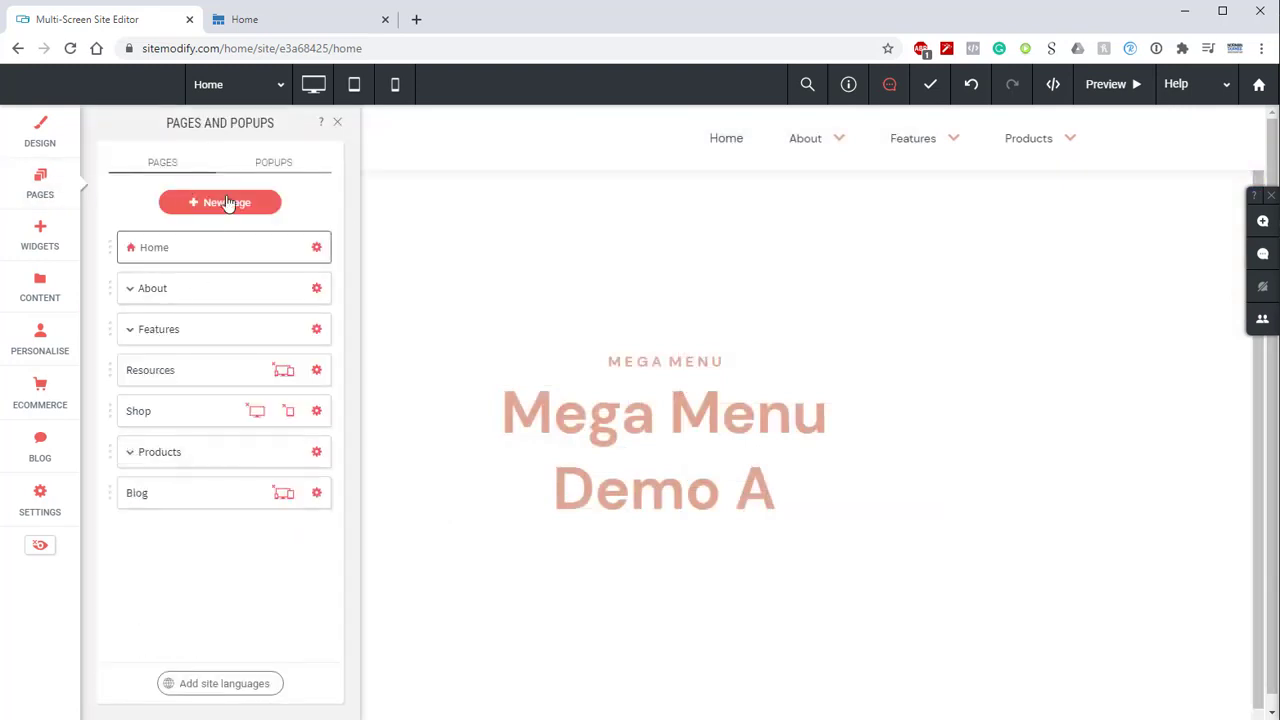
pyautogui.click(228, 204)
pyautogui.click(317, 300)
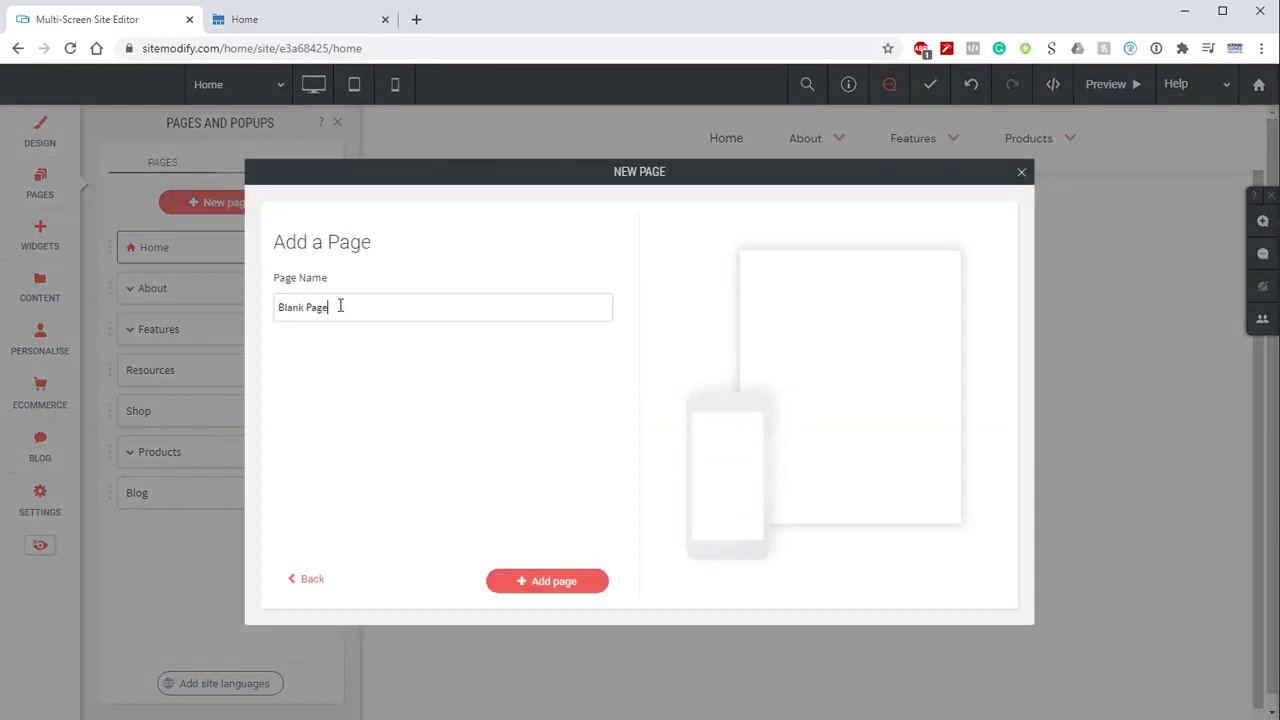
pyautogui.moveTo(340, 306); pyautogui.dragTo(225, 315)
pyautogui.write('PRODUCT HEADING 1')
pyautogui.click(574, 590)
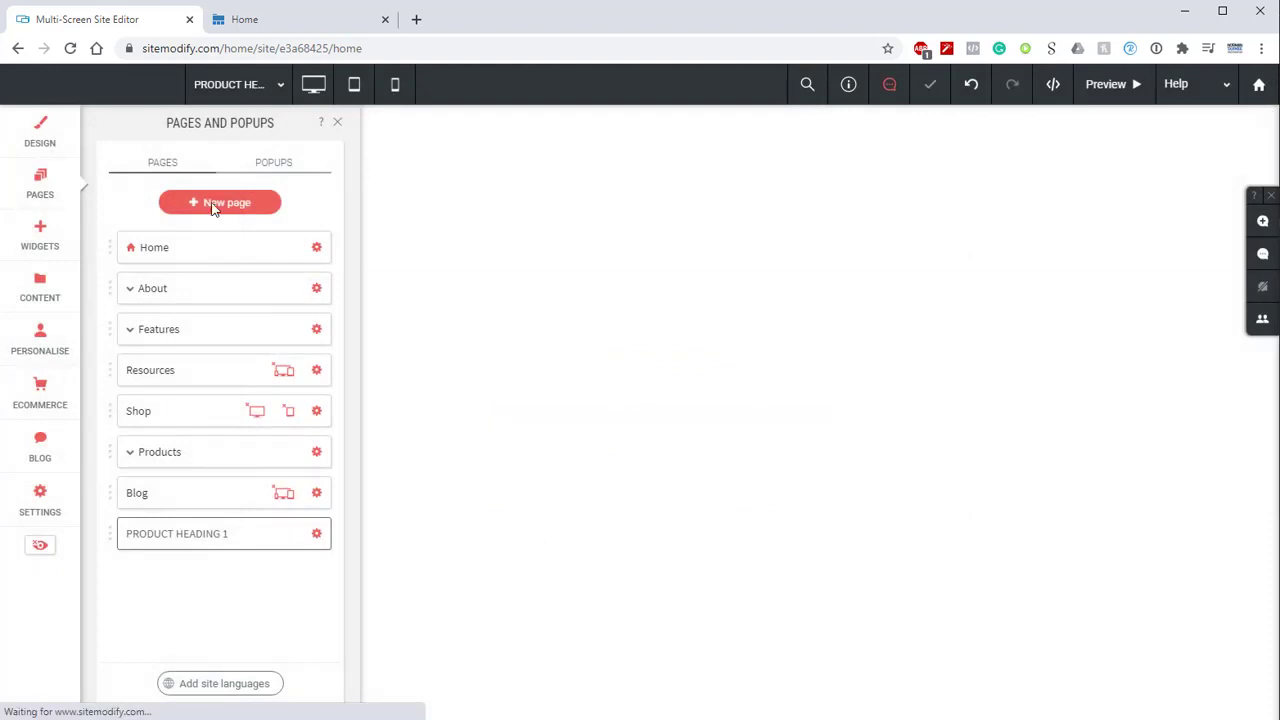
# Step: Add another blank page named PRODUCT HEADING 2
pyautogui.click(214, 213)
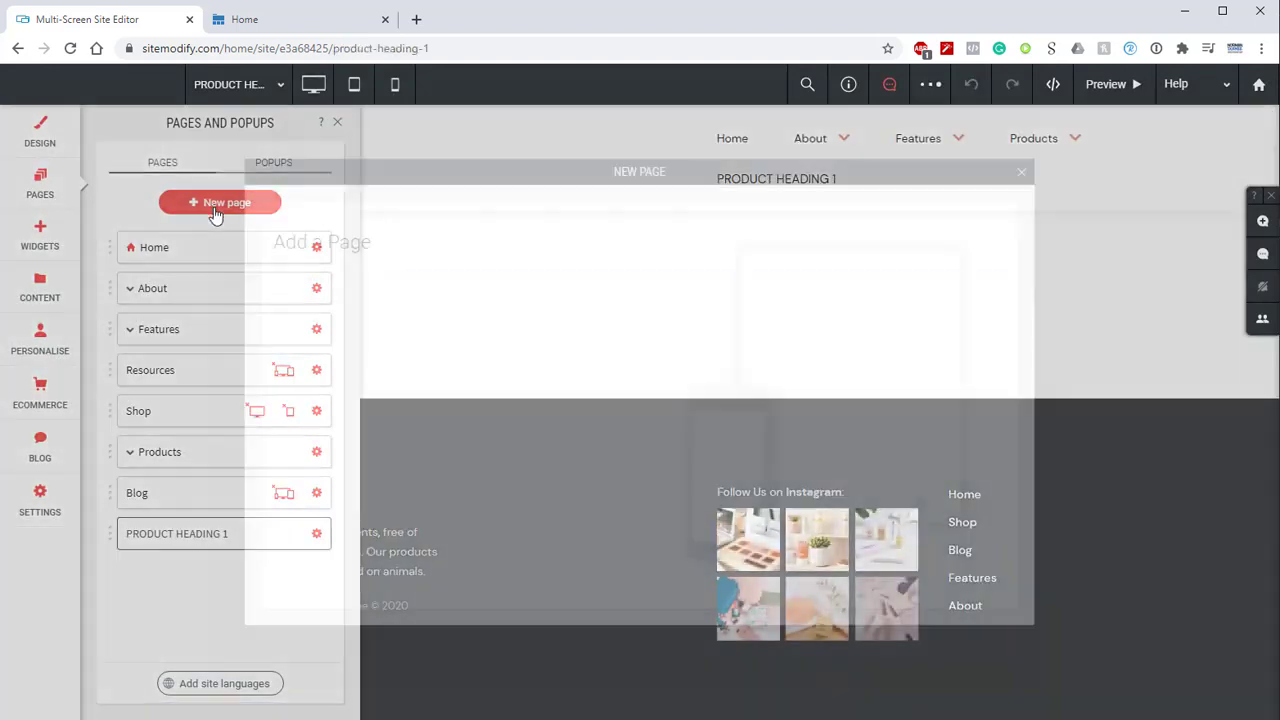
pyautogui.click(305, 290)
pyautogui.moveTo(341, 312); pyautogui.dragTo(236, 310)
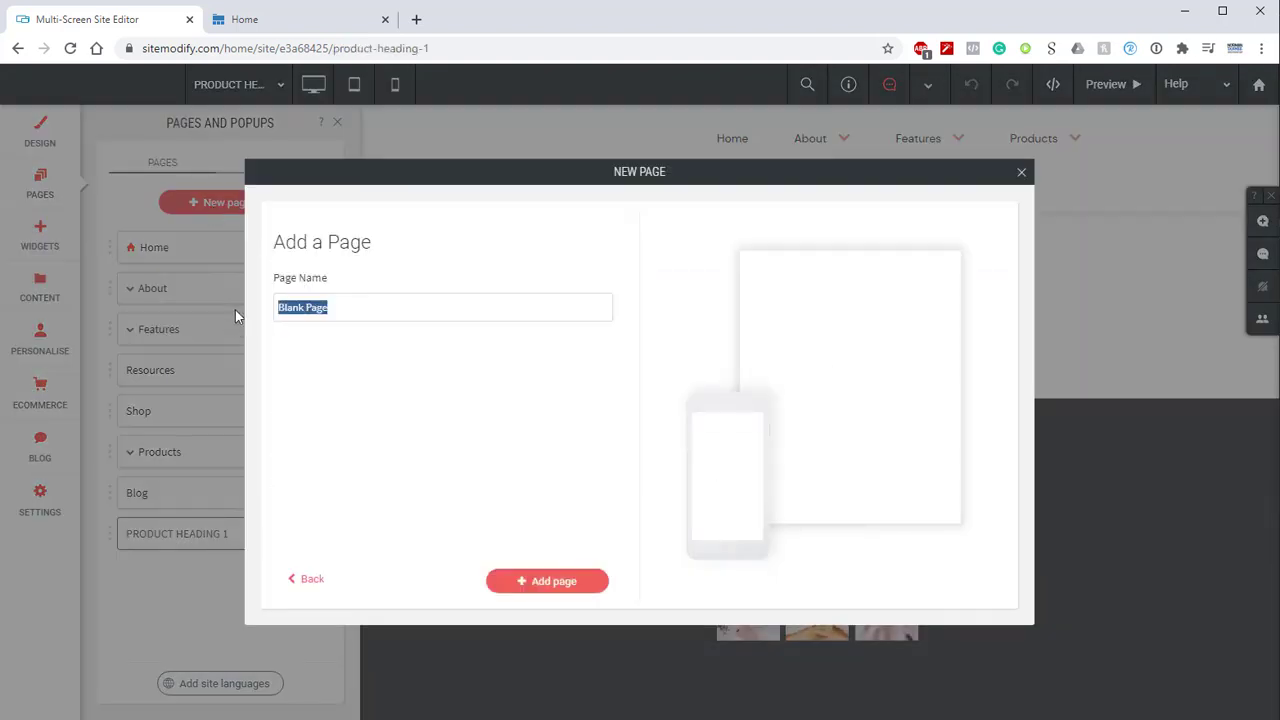
pyautogui.write('PRODUCT HEADING')
pyautogui.write('2')
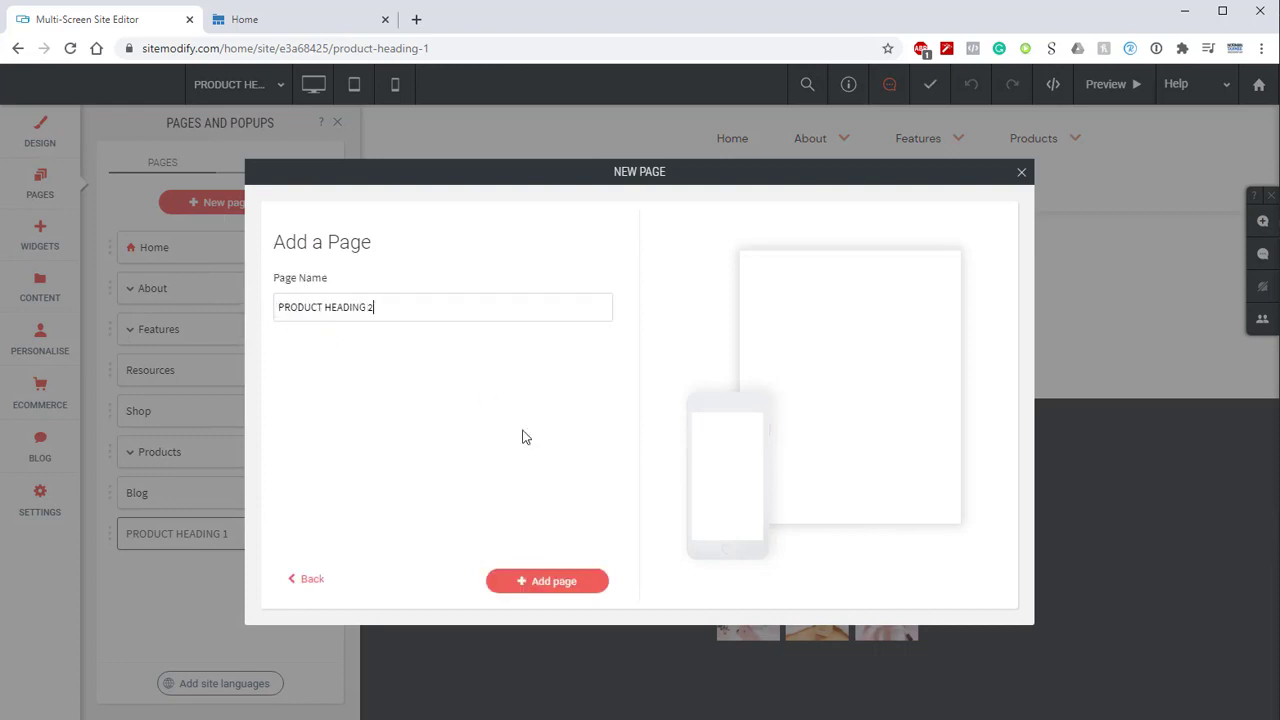
pyautogui.click(549, 577)
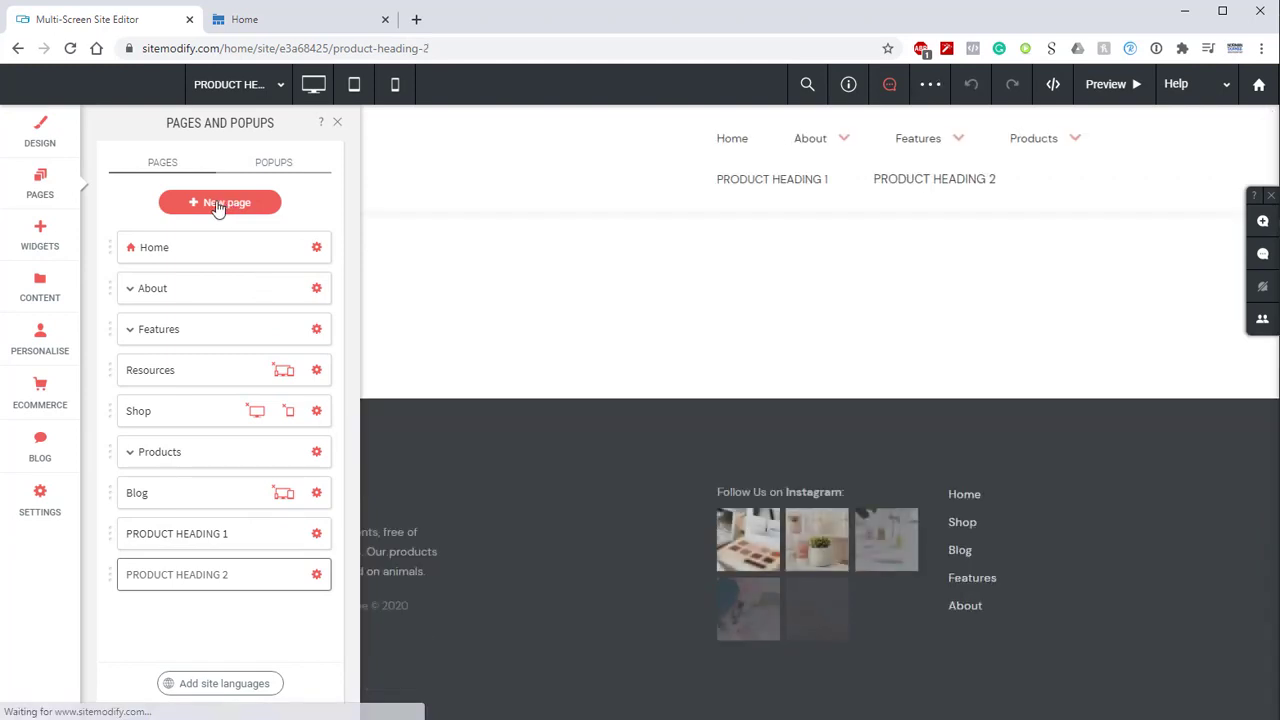
# Step: Add a third blank page named PRODUCT HEADING 3
pyautogui.click(232, 204)
pyautogui.click(308, 292)
pyautogui.tripleClick(366, 316)
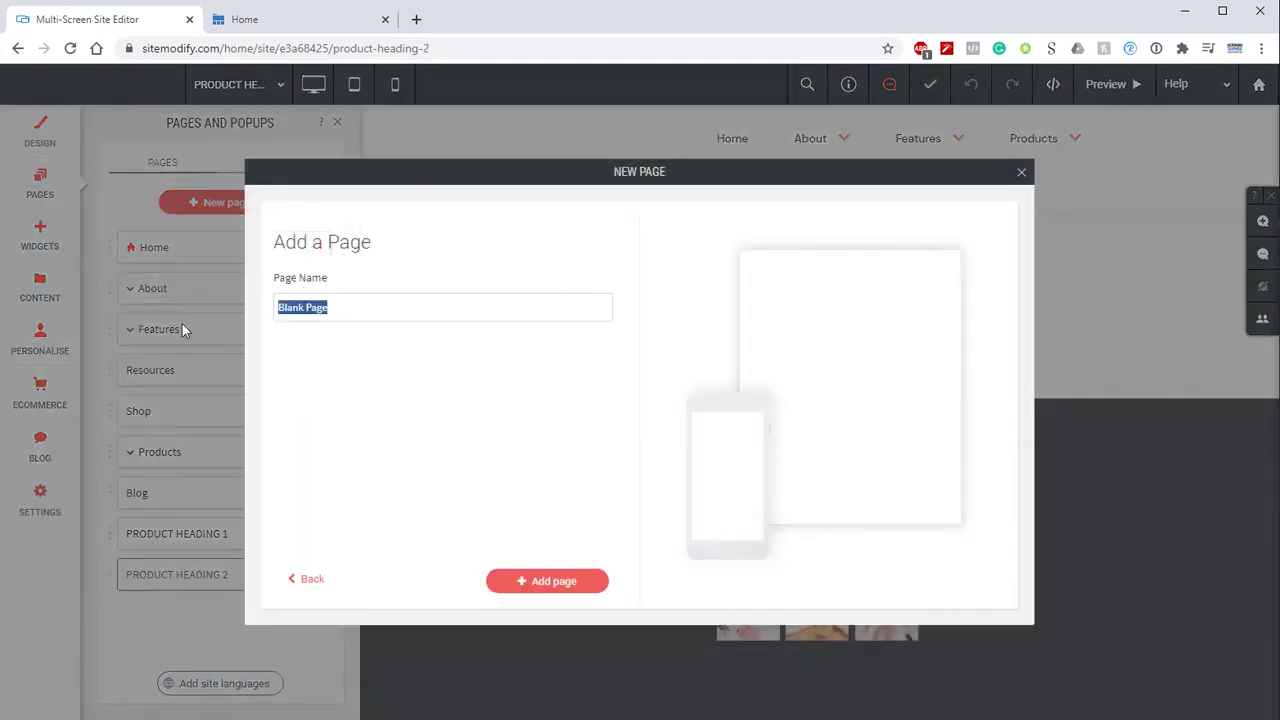
pyautogui.write('PRODUCT HEADING 3')
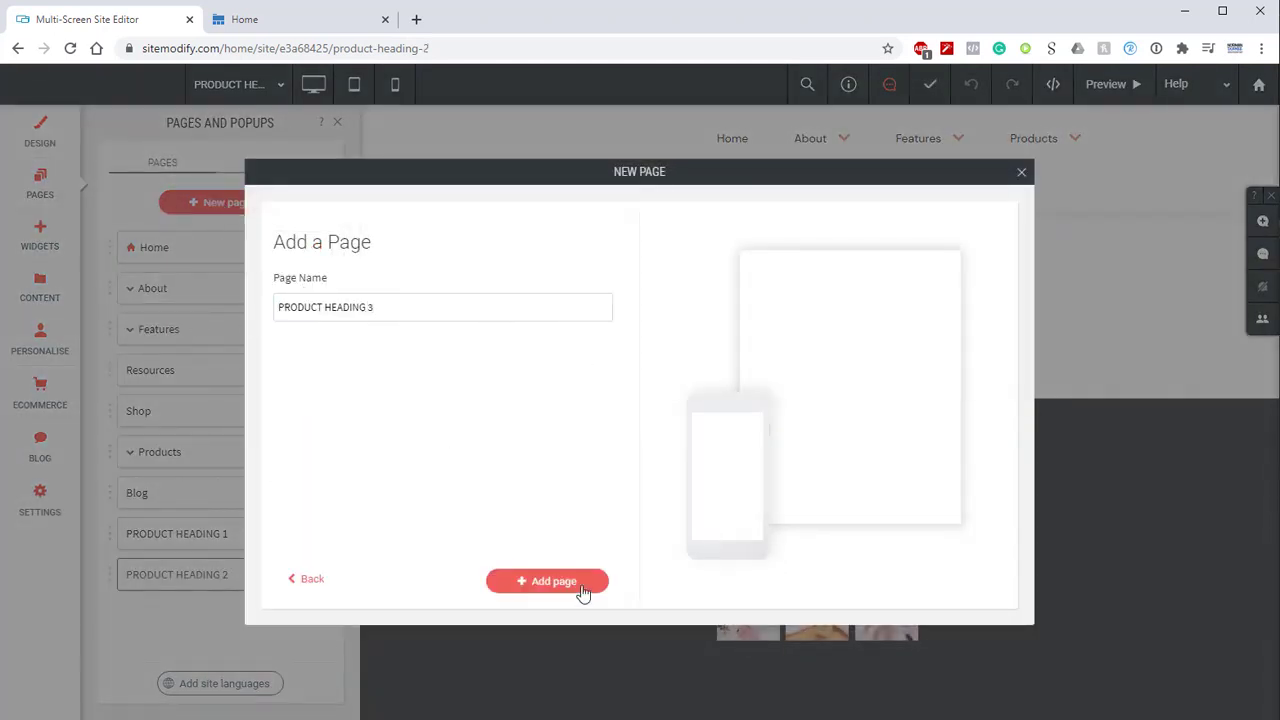
pyautogui.click(543, 583)
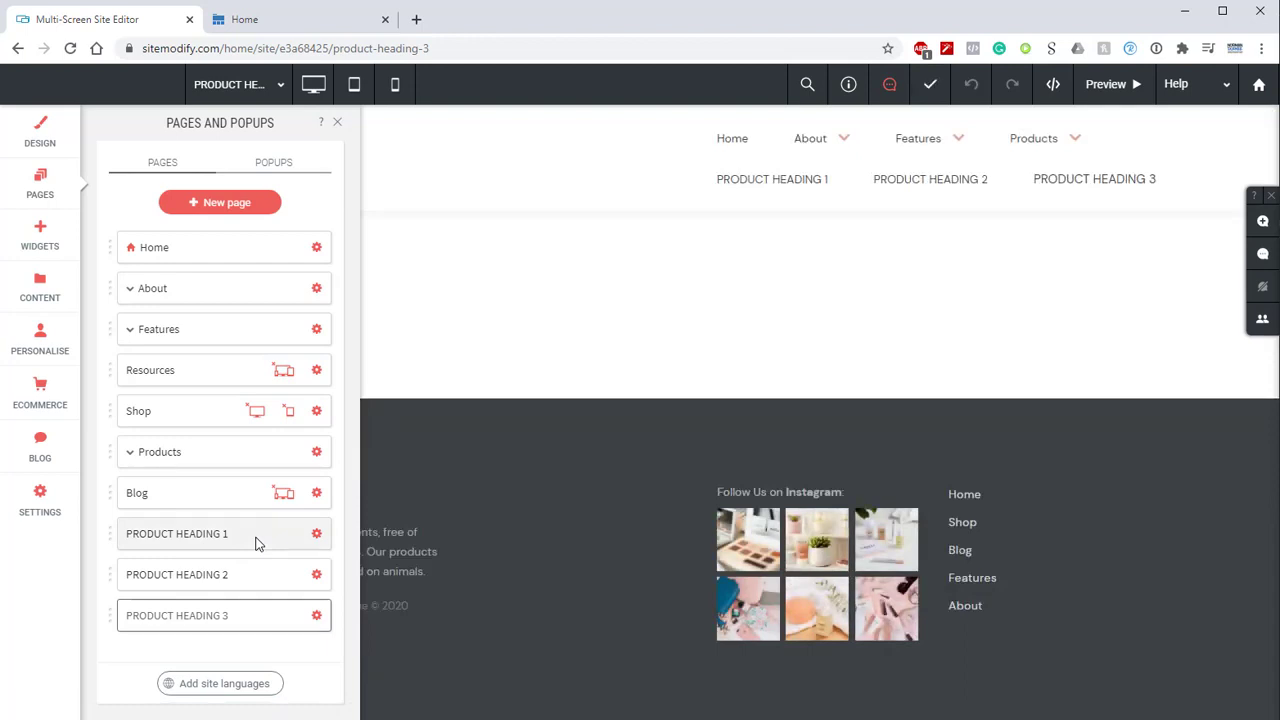
# Step: Enable No index in the SEO settings of PRODUCT HEADING 1, PRODUCT HEADING 2 and PRODUCT HEADING 3
pyautogui.click(316, 537)
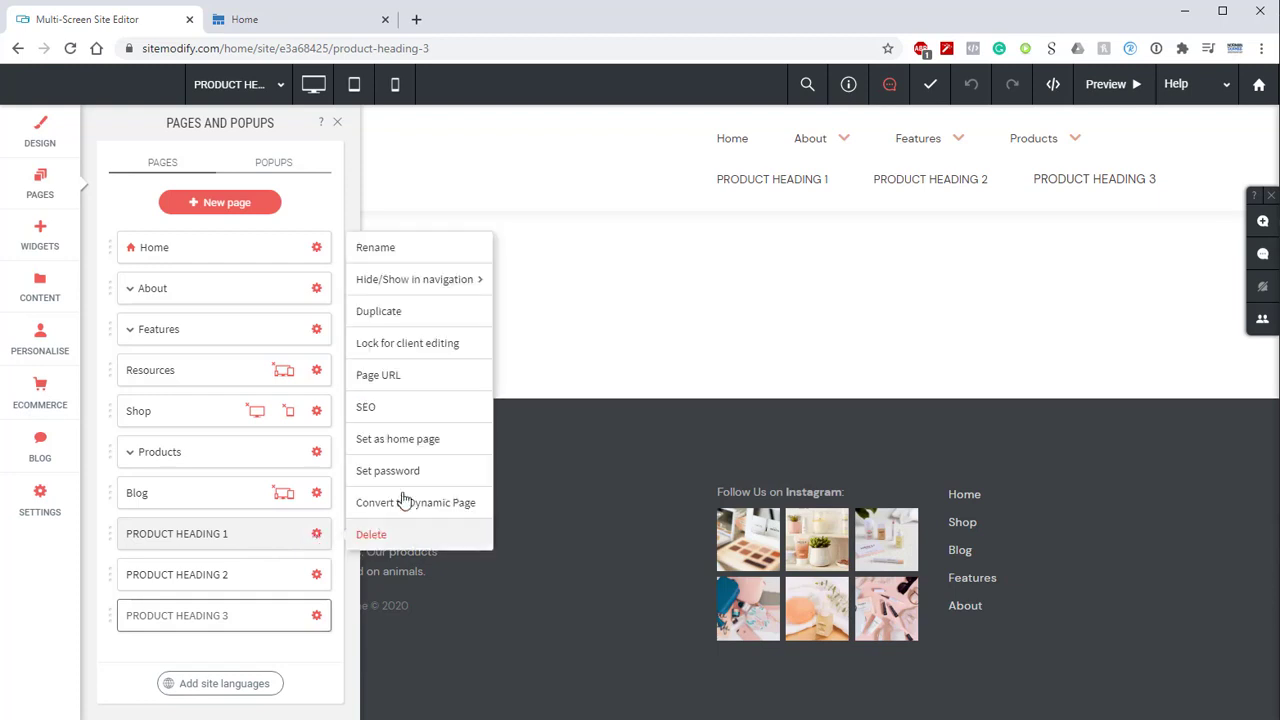
pyautogui.click(394, 413)
pyautogui.scroll(-2, 660, 332)
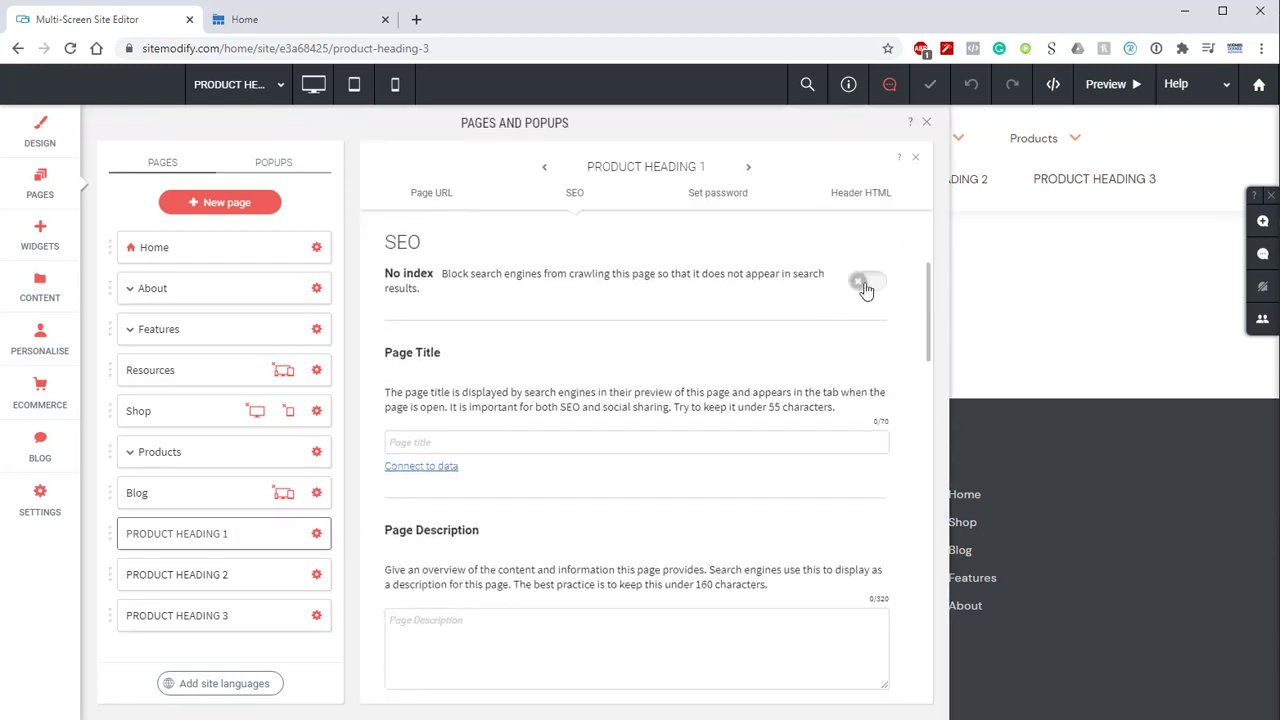
pyautogui.click(866, 281)
pyautogui.click(748, 168)
pyautogui.click(866, 281)
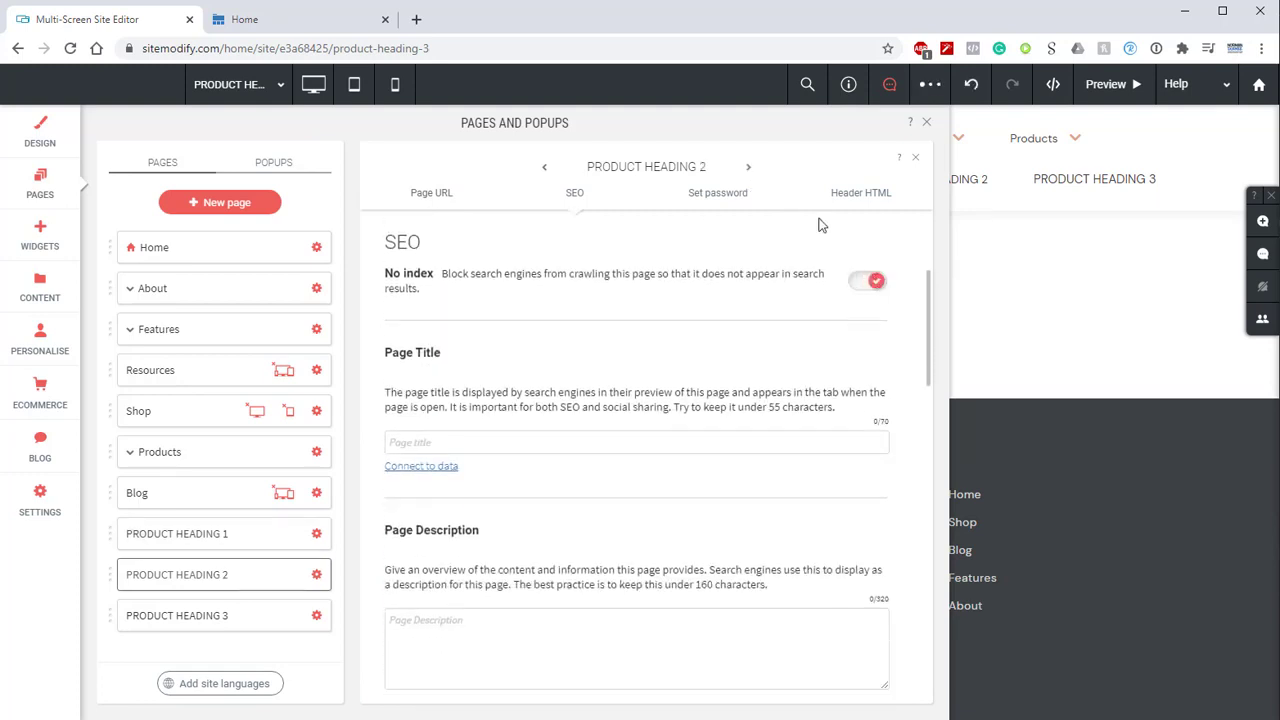
pyautogui.click(749, 169)
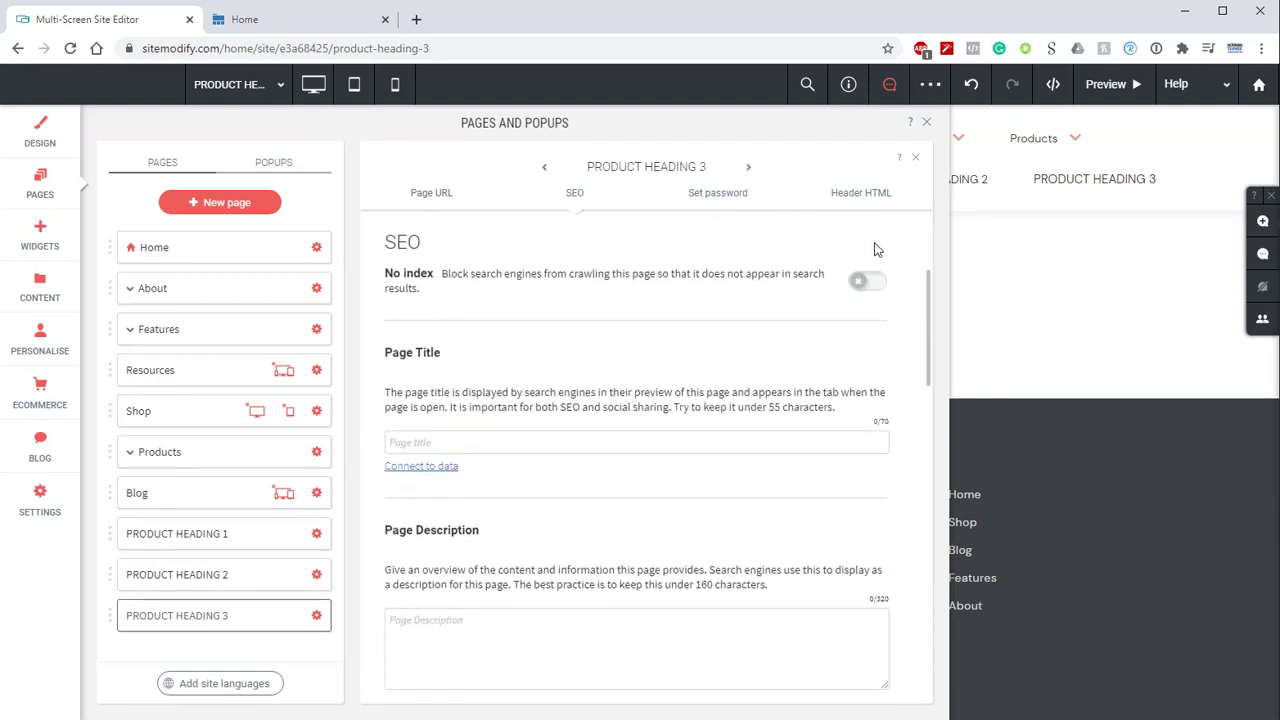
pyautogui.click(866, 281)
pyautogui.click(898, 163)
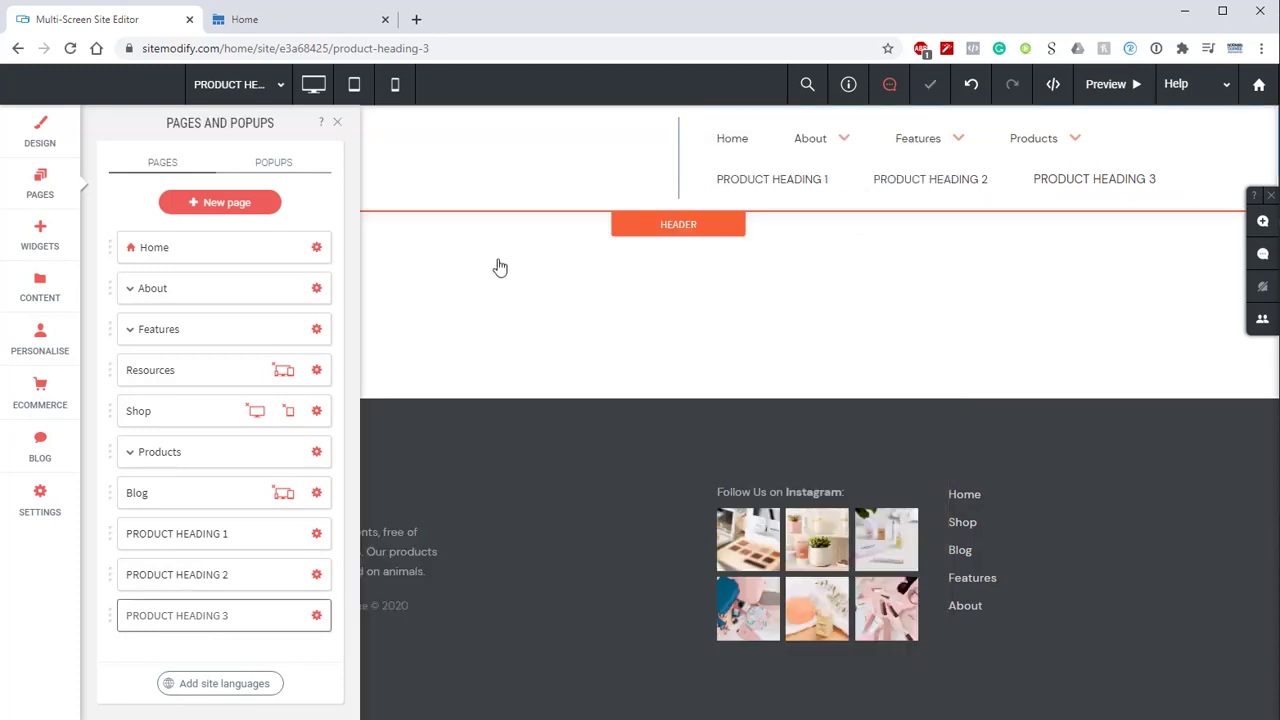
# Step: Nest the PRODUCT HEADING 1 page under Products, directly above Product 1
pyautogui.click(129, 452)
pyautogui.scroll(-3, 172, 436)
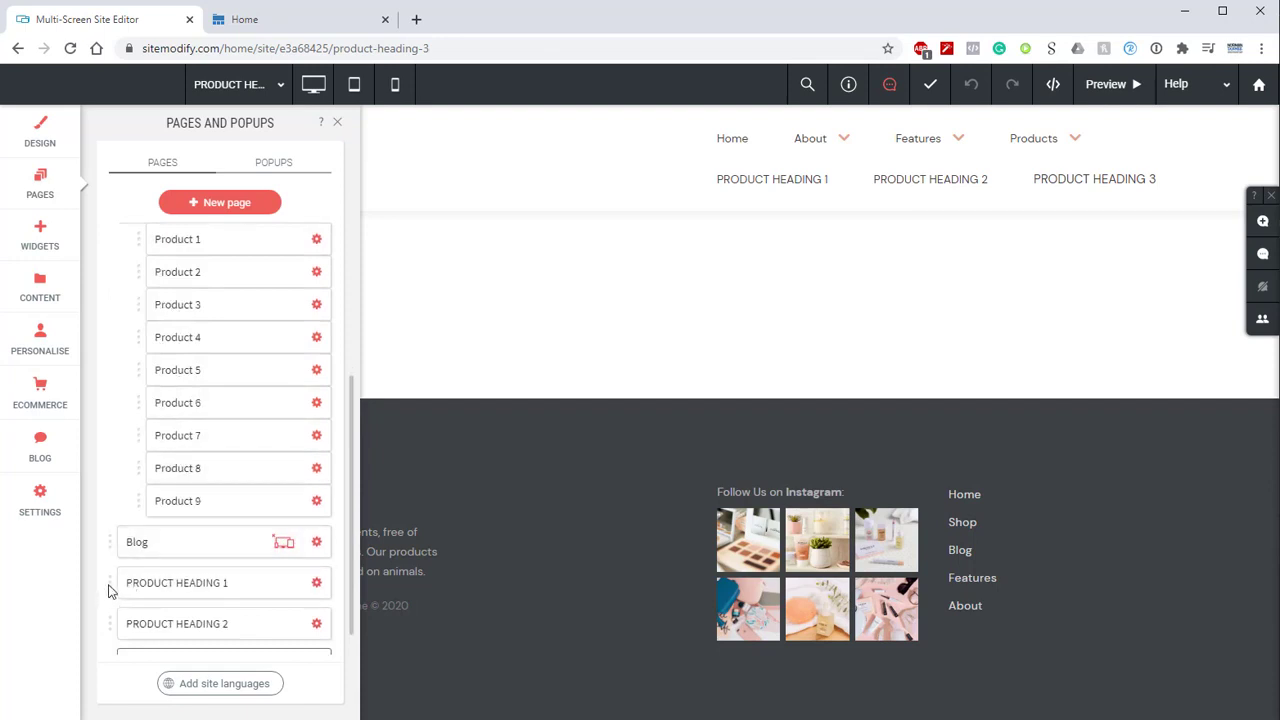
pyautogui.scroll(2, 160, 300)
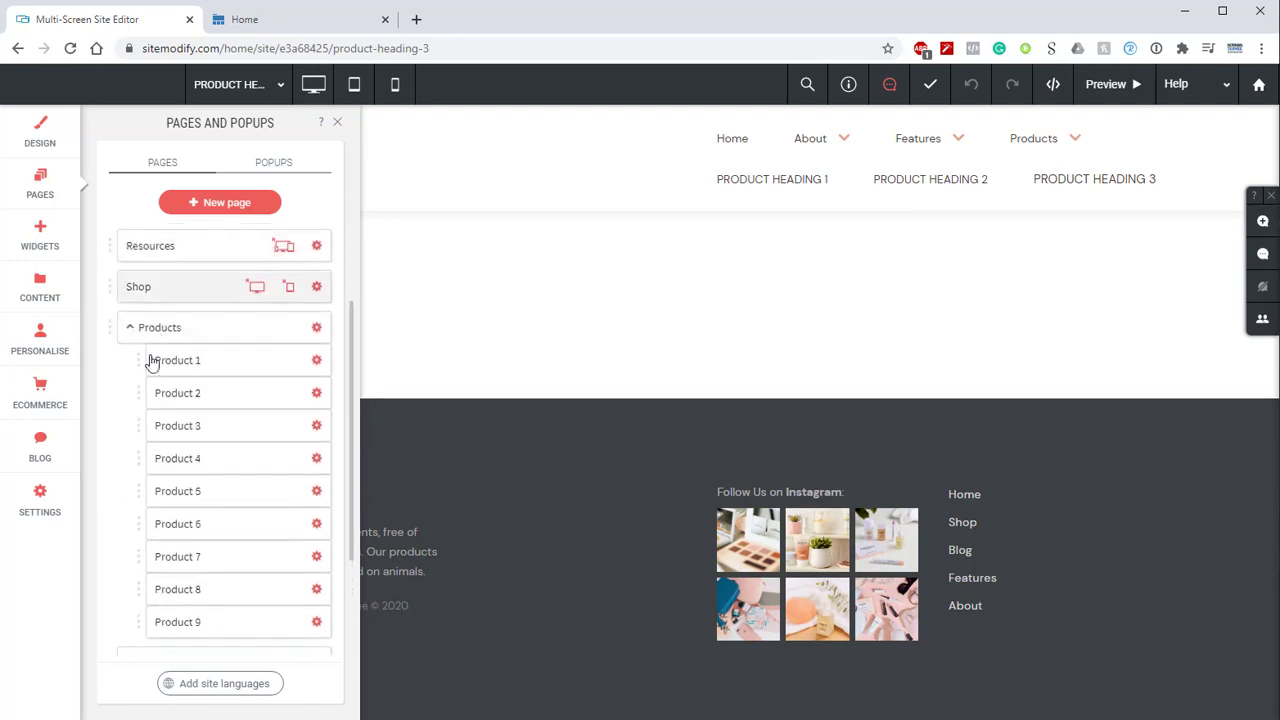
pyautogui.scroll(-3, 128, 550)
pyautogui.moveTo(114, 557); pyautogui.dragTo(137, 367)
# Step: Nest PRODUCT HEADING 2 above Product 4 and PRODUCT HEADING 3 above Product 7 under Products
pyautogui.scroll(-2, 137, 367)
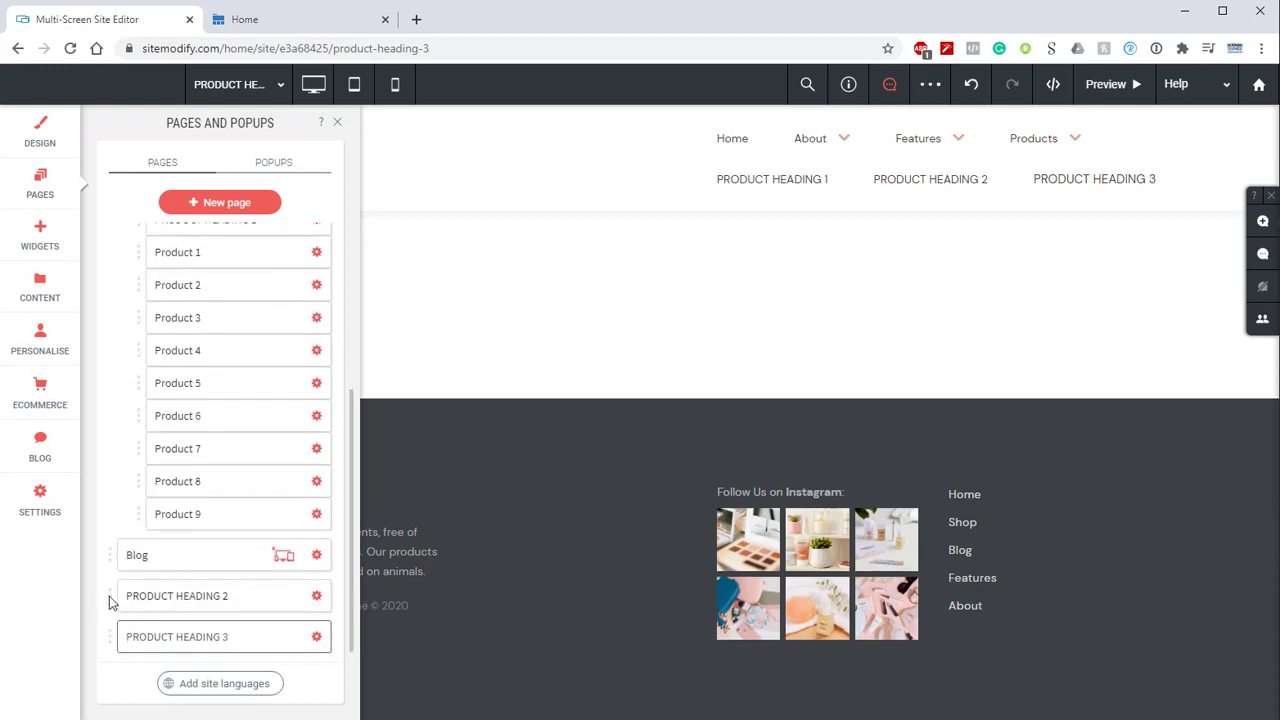
pyautogui.moveTo(110, 600); pyautogui.dragTo(137, 358)
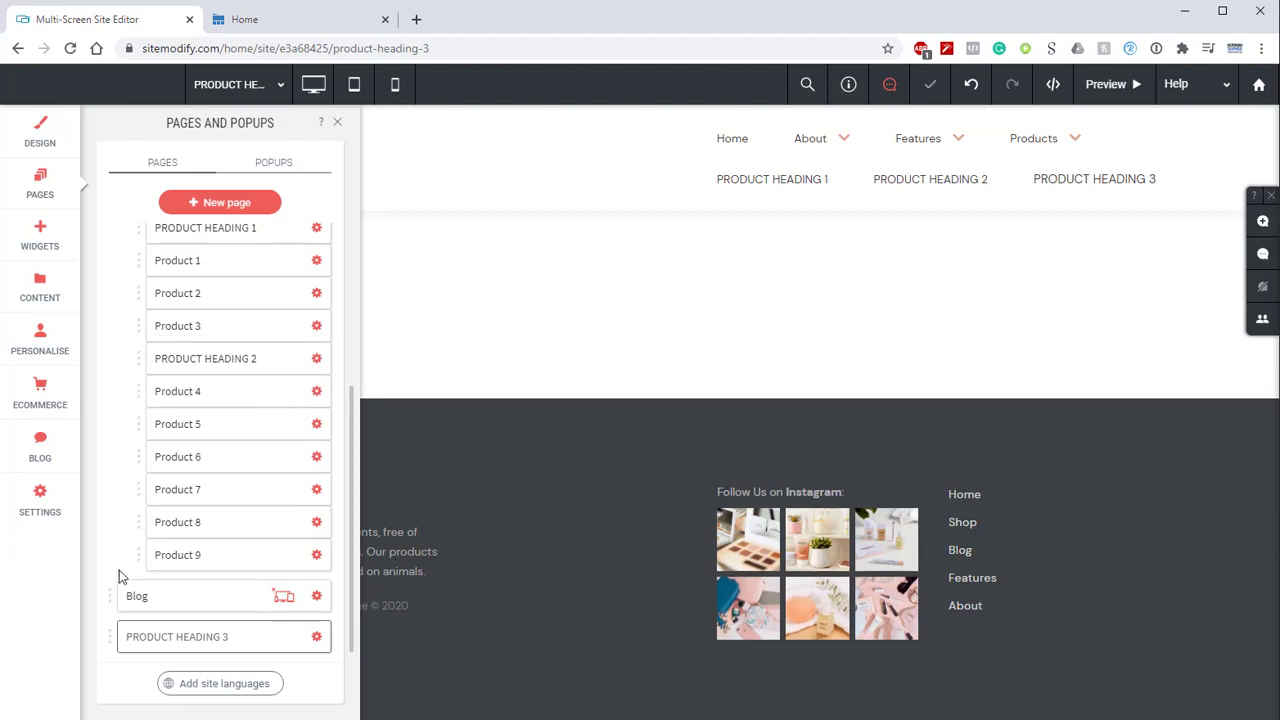
pyautogui.moveTo(107, 645); pyautogui.dragTo(135, 502)
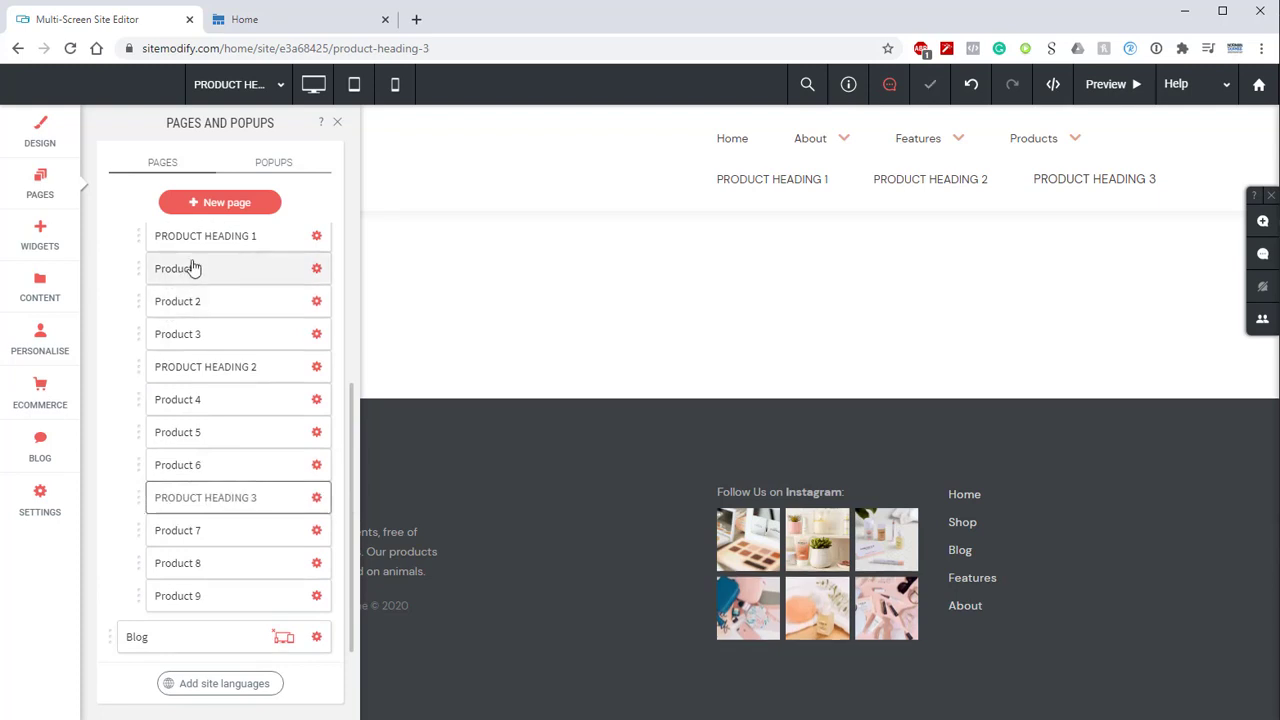
pyautogui.scroll(1, 190, 285)
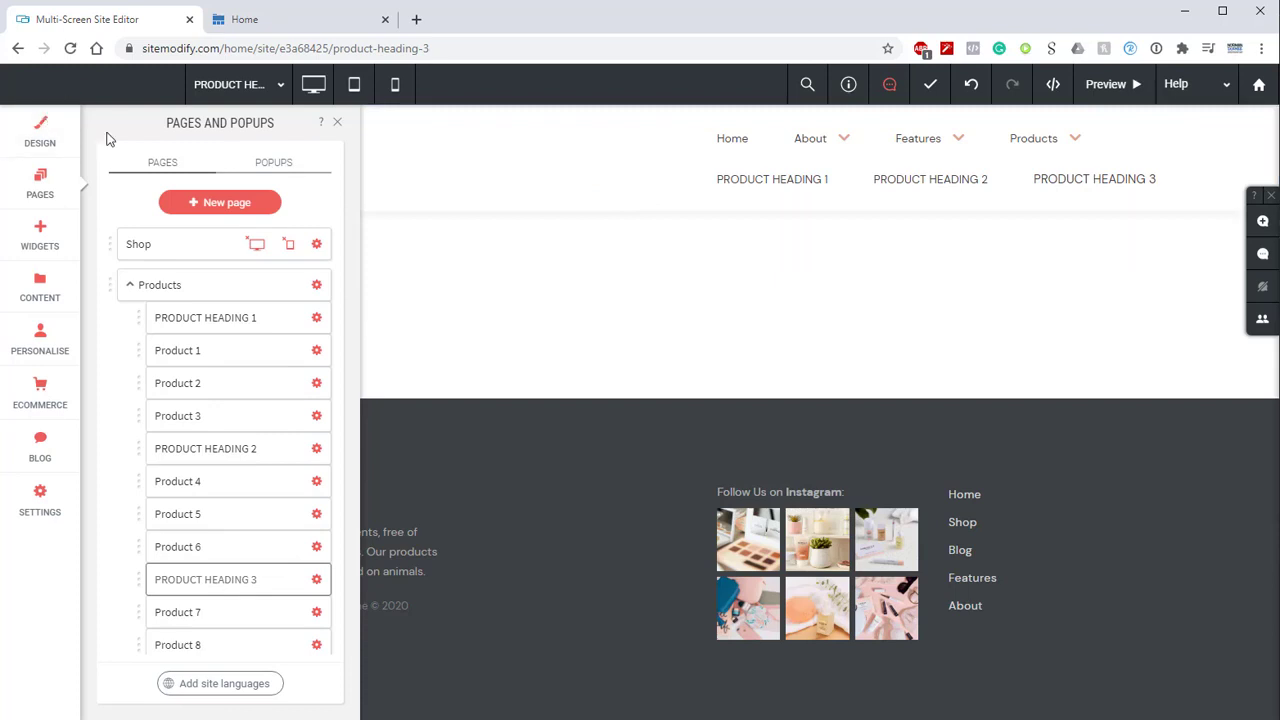
# Step: Reload the site editor, switch to the Home page and open the mega menu's content settings
pyautogui.click(71, 49)
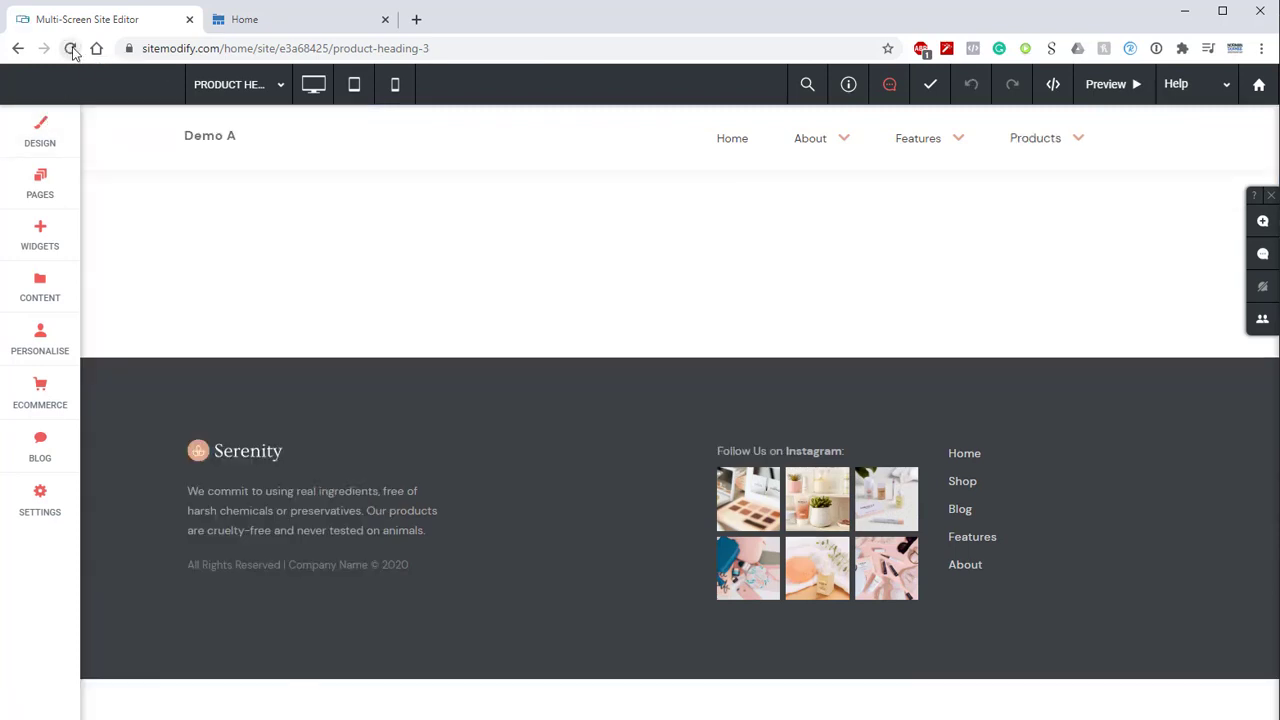
pyautogui.click(284, 90)
pyautogui.click(252, 119)
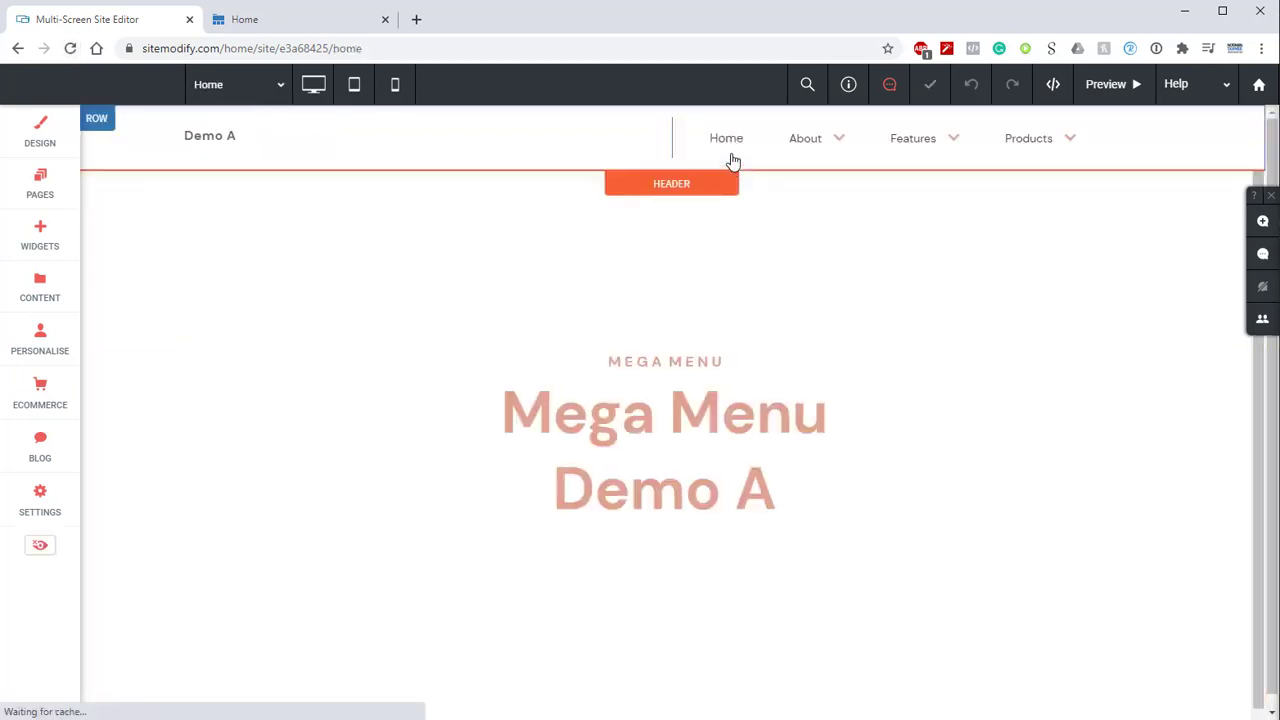
pyautogui.click(731, 148)
# Step: Add three new item overrides at the end of the mega menu's override list
pyautogui.scroll(-10, 523, 229)
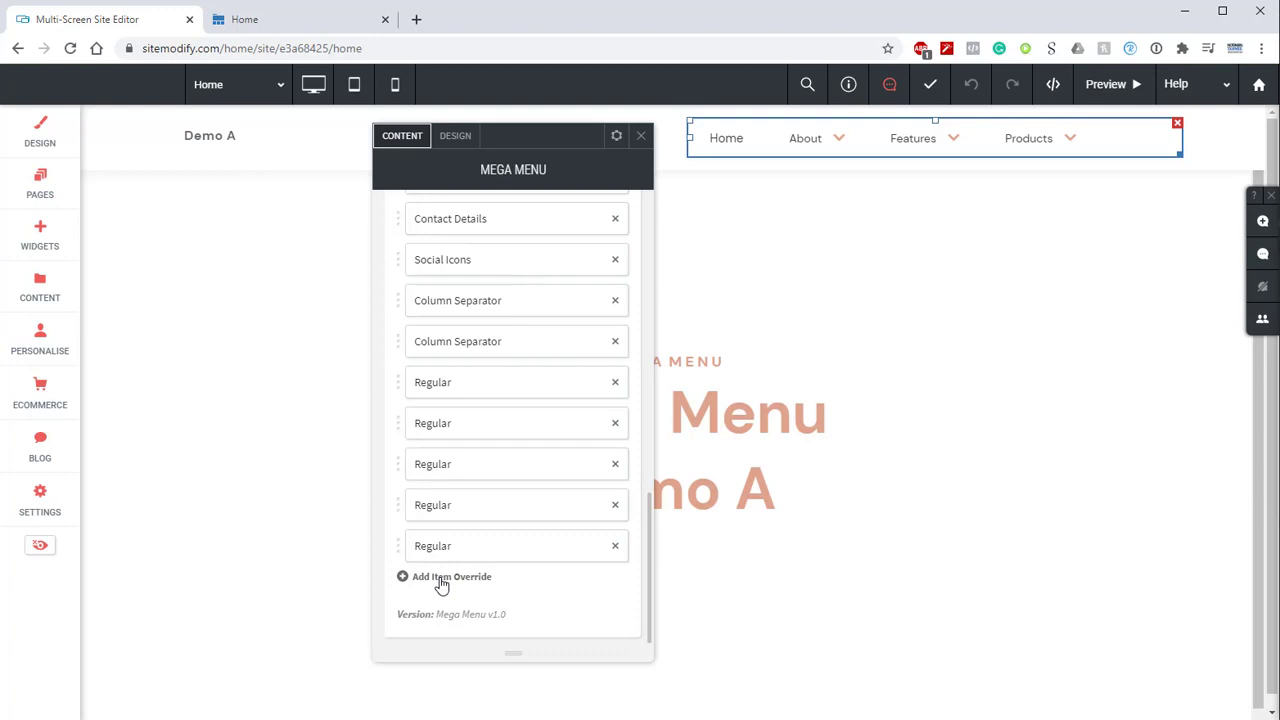
pyautogui.click(442, 580)
pyautogui.click(440, 582)
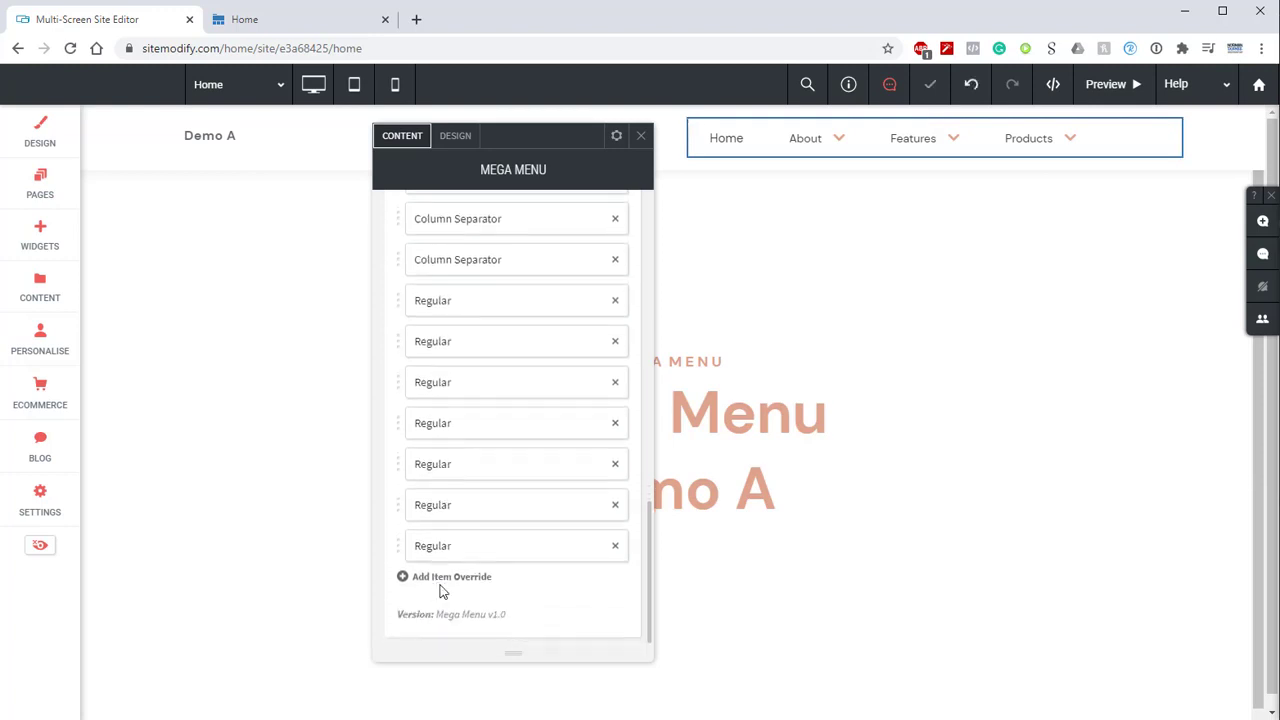
pyautogui.click(432, 582)
# Step: Link the first of the three new item overrides to the existing page PRODUCT HEADING 1
pyautogui.click(450, 506)
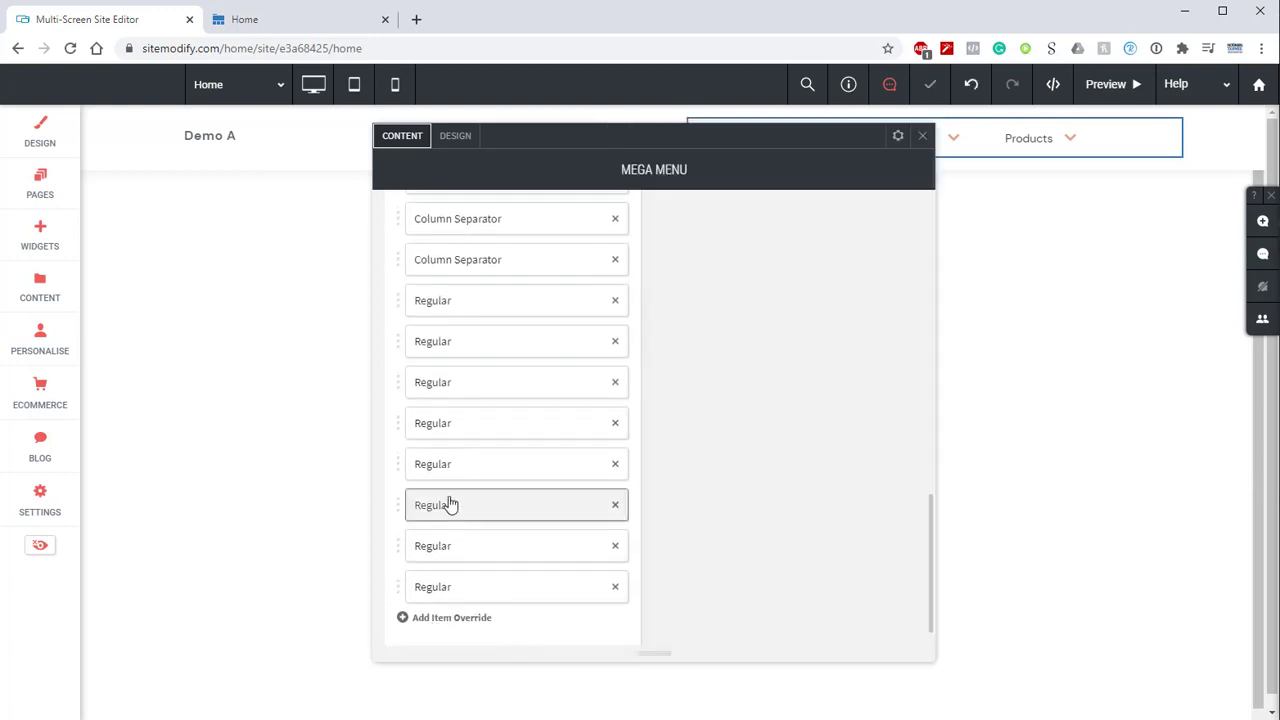
pyautogui.scroll(1, 762, 312)
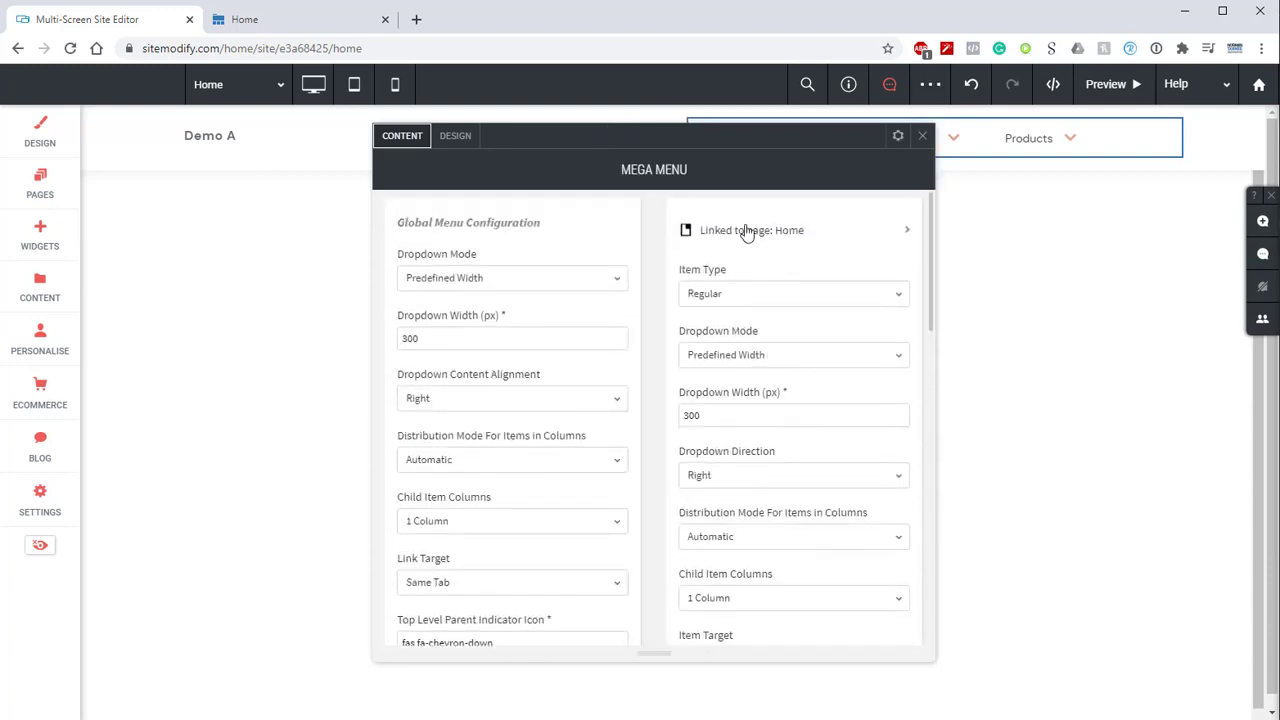
pyautogui.click(803, 246)
pyautogui.click(1032, 293)
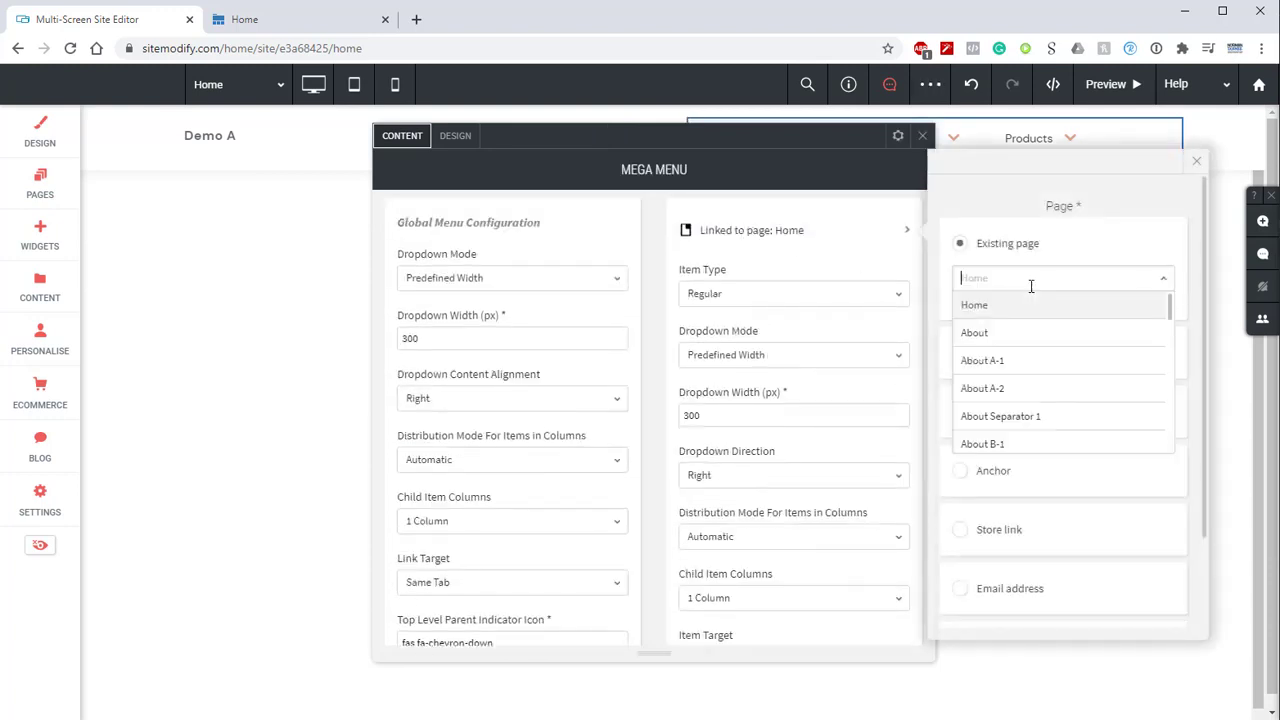
pyautogui.scroll(-4, 1032, 290)
pyautogui.scroll(-5, 1032, 320)
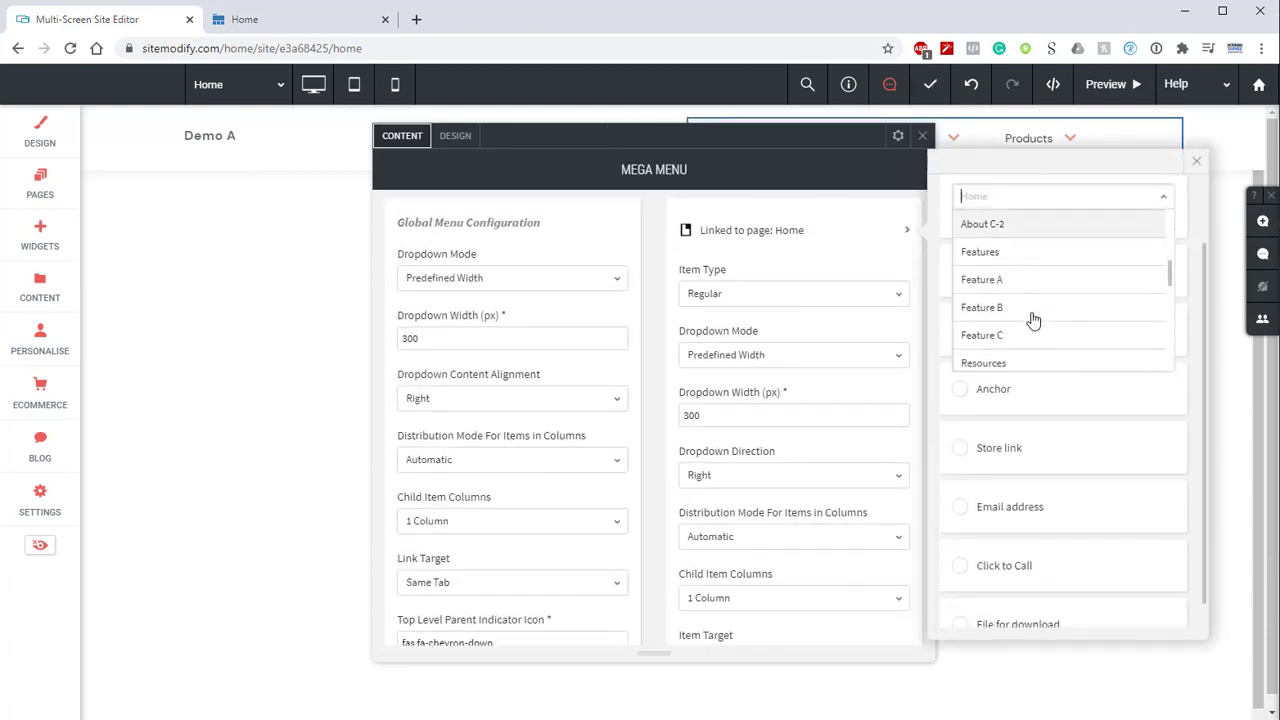
pyautogui.click(1034, 286)
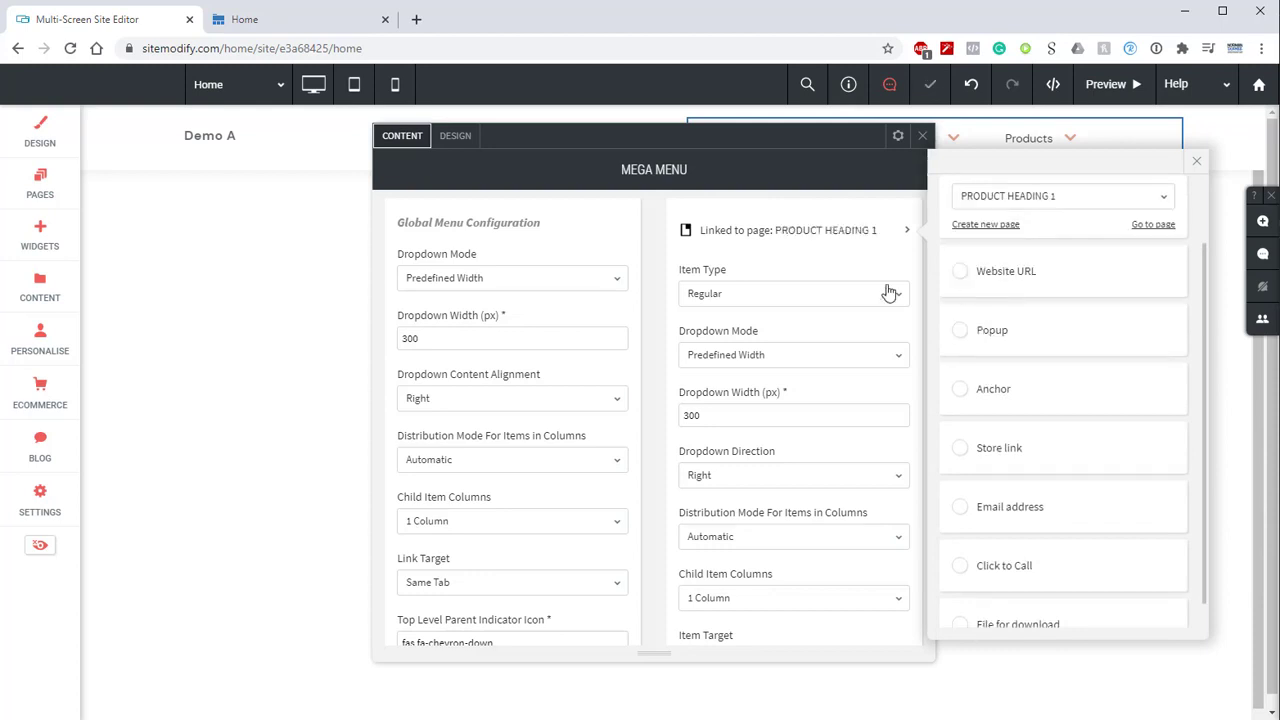
# Step: Set the item type of the PRODUCT HEADING 1 override to Heading
pyautogui.click(753, 293)
pyautogui.click(750, 295)
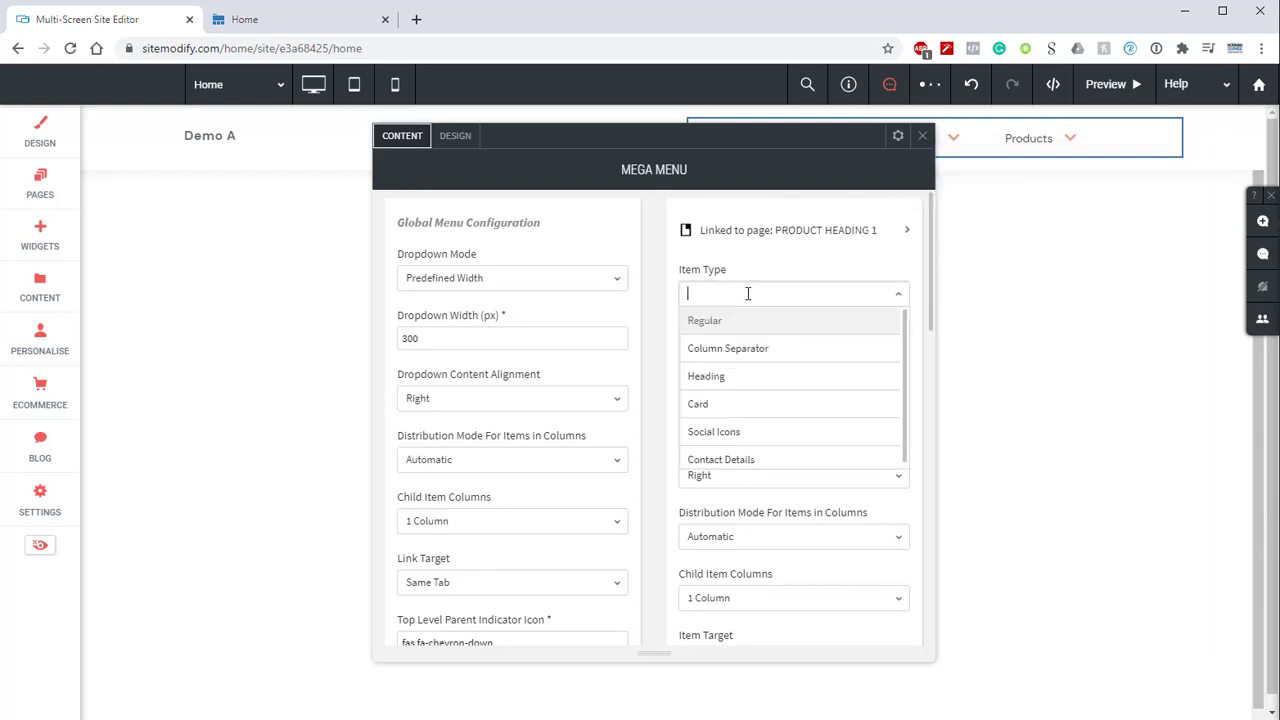
pyautogui.click(734, 380)
# Step: Link the second new item override to the existing page PRODUCT HEADING 2 and set its item type to Heading
pyautogui.click(637, 349)
pyautogui.scroll(-10, 506, 514)
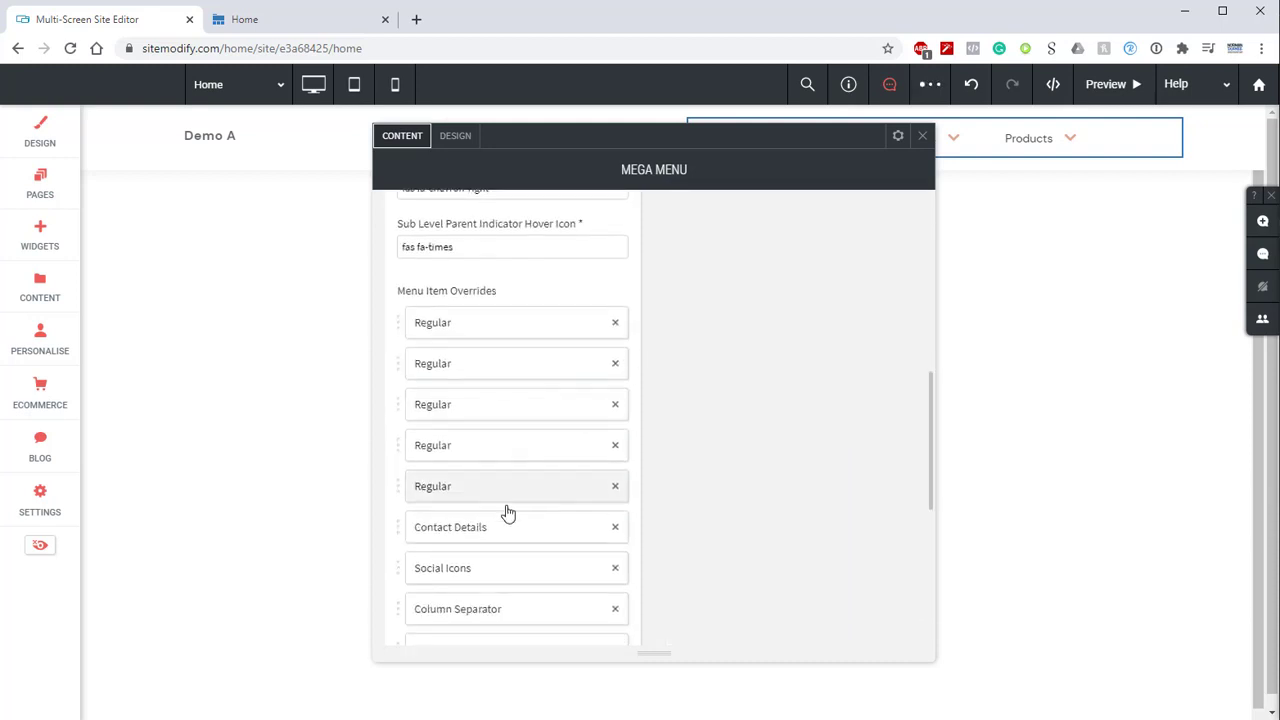
pyautogui.click(449, 515)
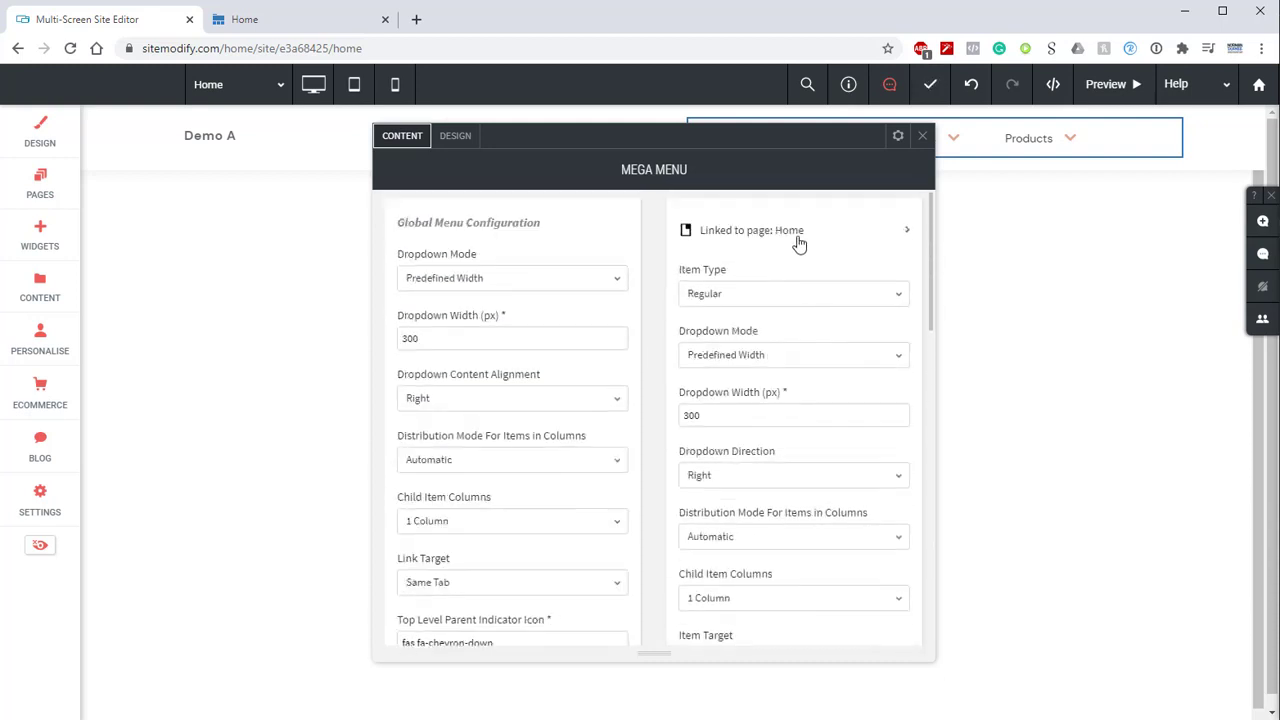
pyautogui.click(994, 284)
pyautogui.scroll(-5, 1031, 320)
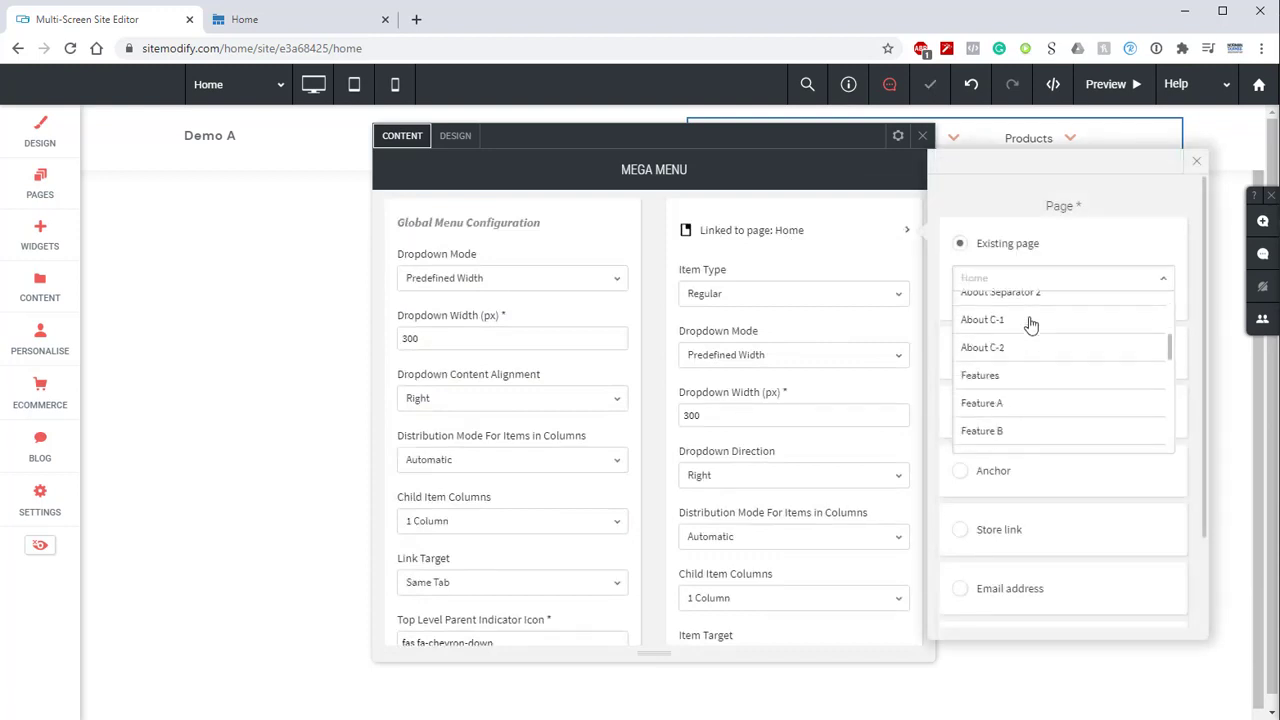
pyautogui.scroll(-4, 1027, 350)
pyautogui.click(1006, 323)
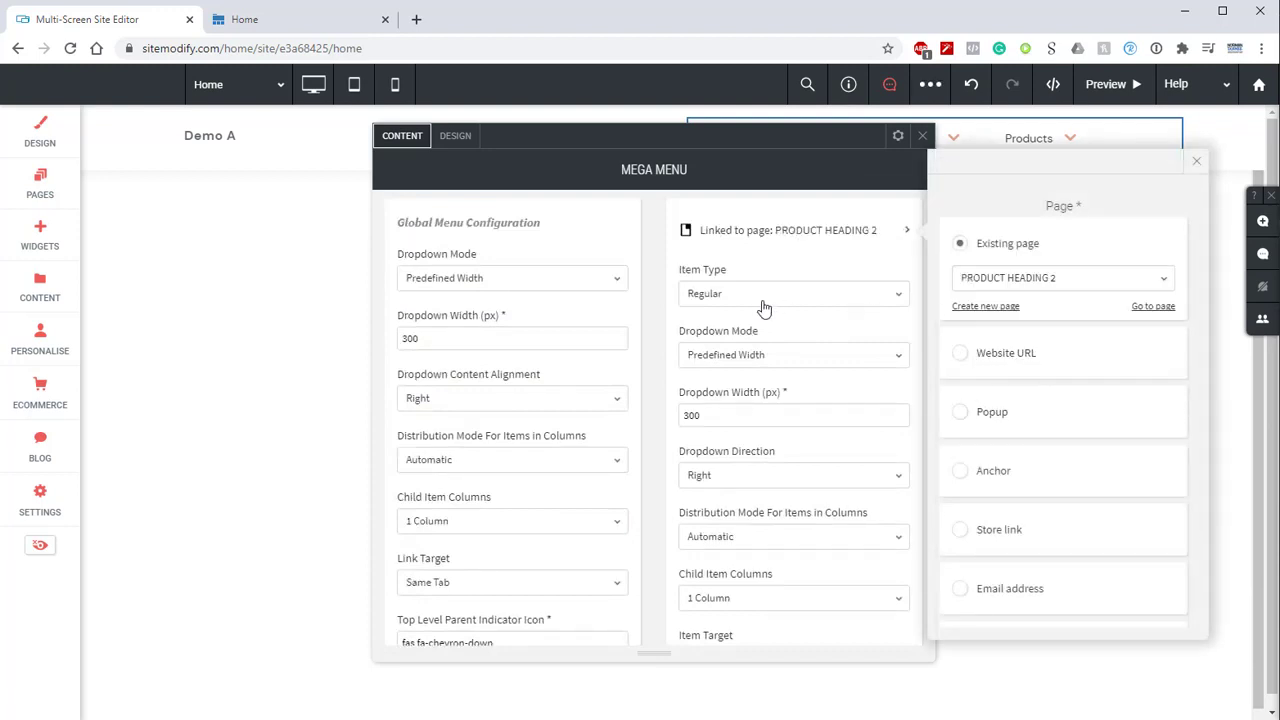
pyautogui.click(747, 300)
pyautogui.click(723, 380)
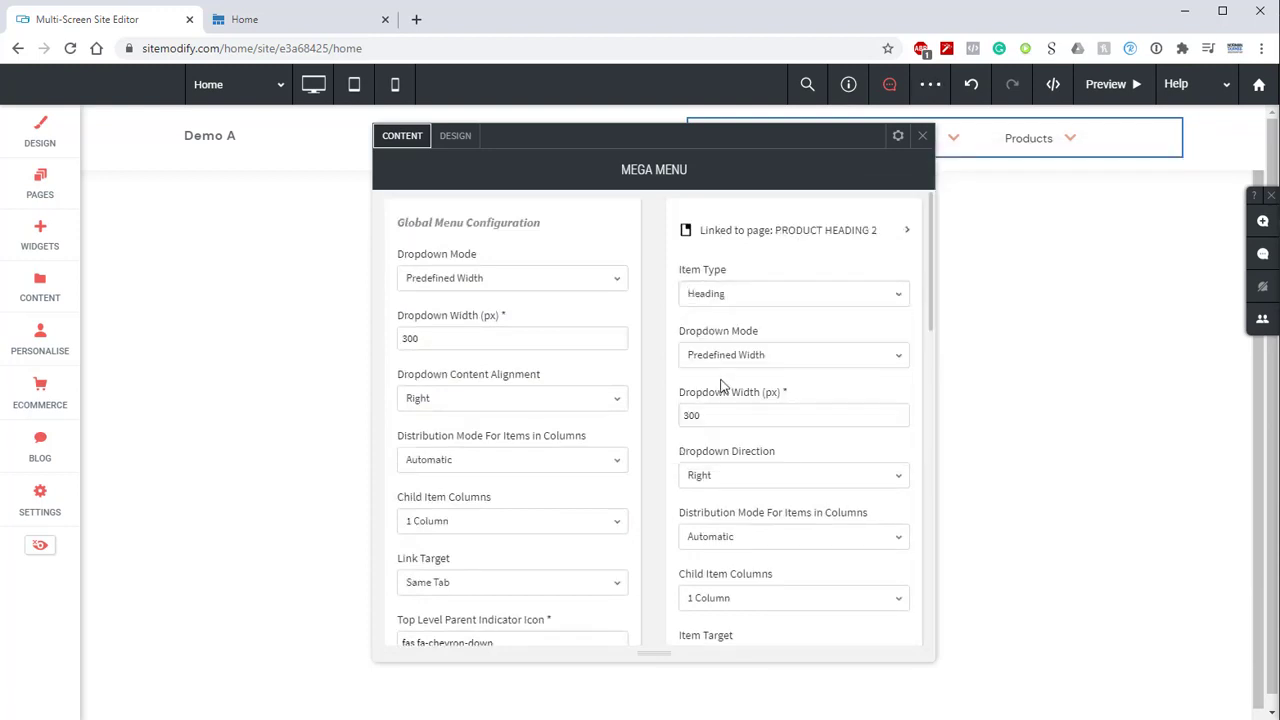
# Step: Link the last new item override to the existing page PRODUCT HEADING 3 and set its item type to Heading
pyautogui.scroll(-15, 645, 340)
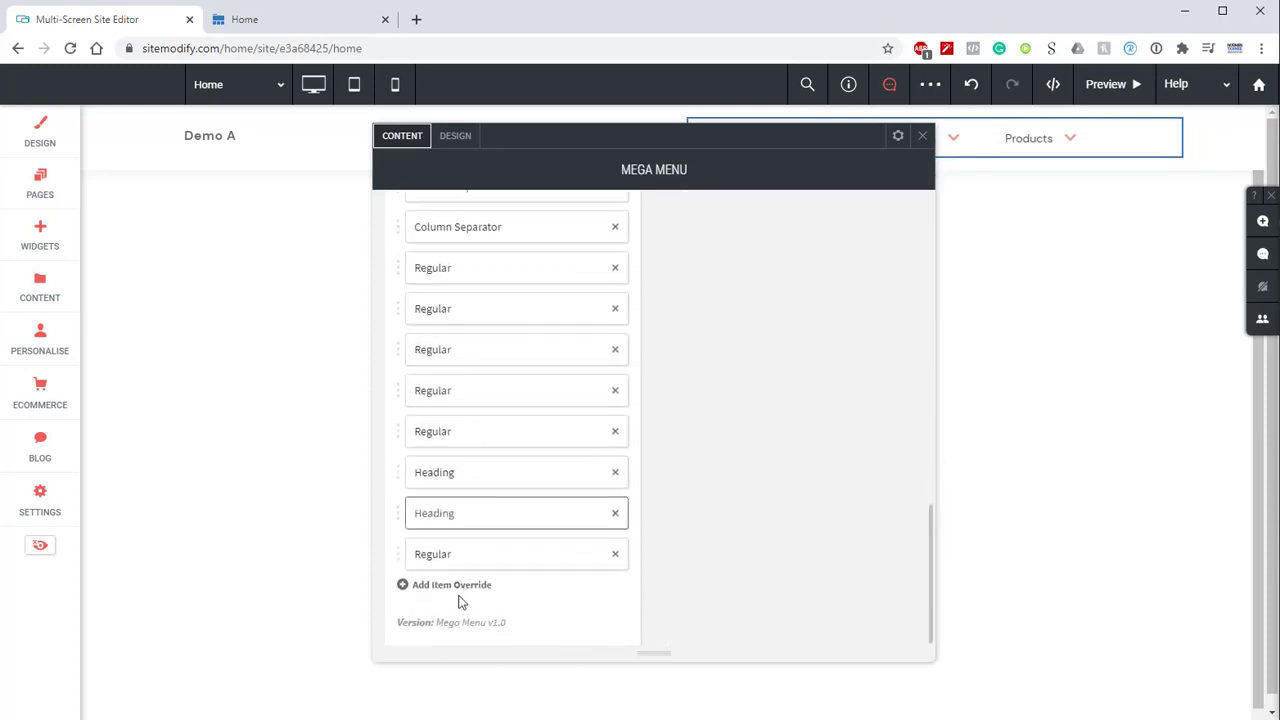
pyautogui.click(455, 558)
pyautogui.scroll(10, 766, 254)
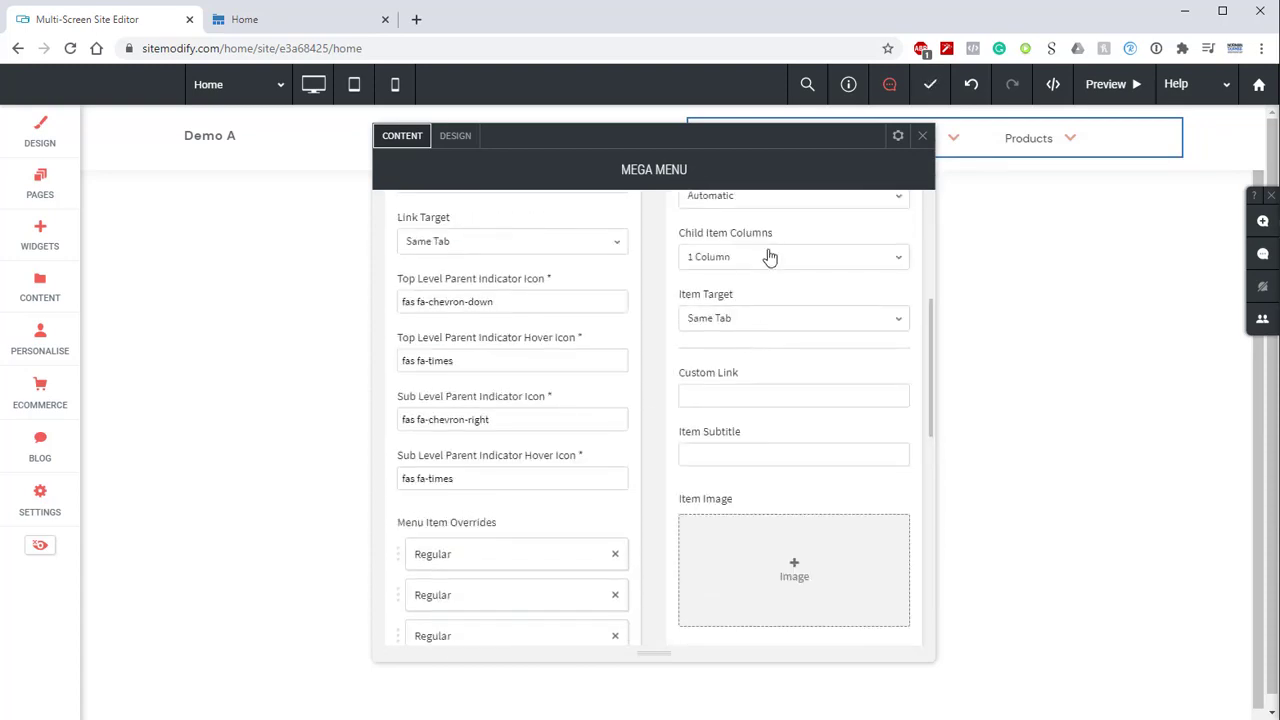
pyautogui.click(749, 240)
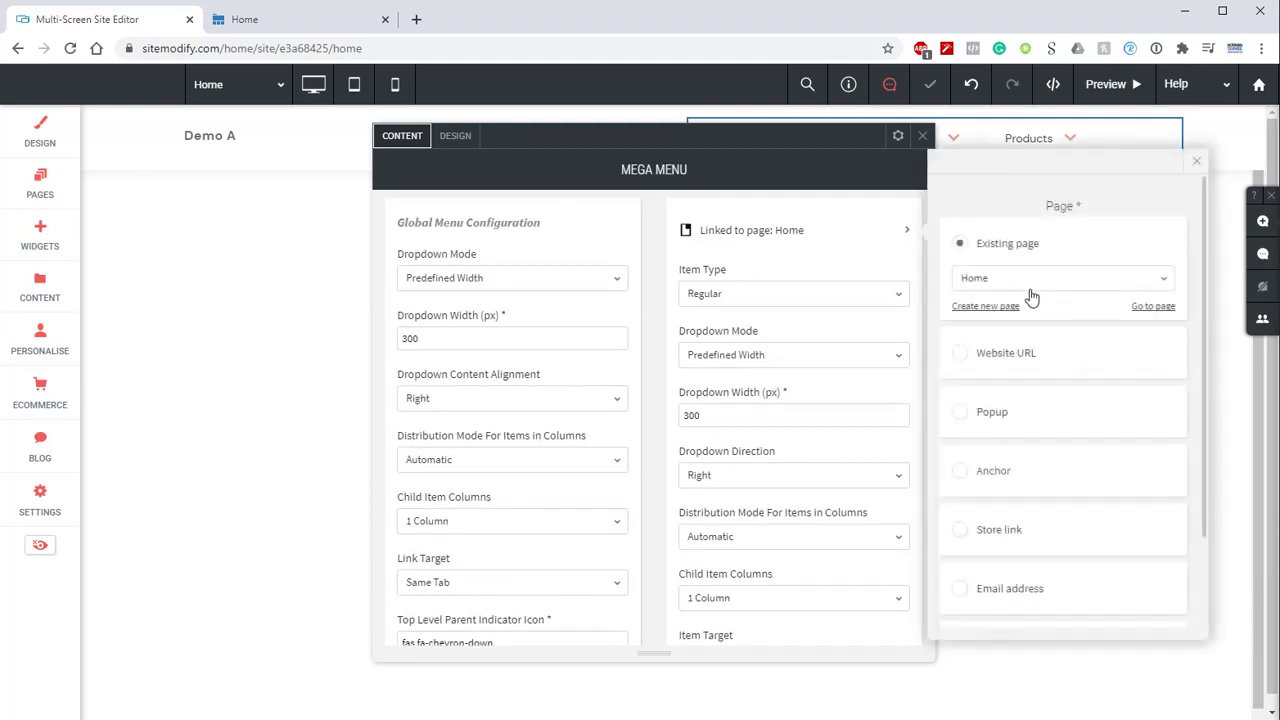
pyautogui.click(1030, 280)
pyautogui.scroll(-3, 1030, 352)
pyautogui.scroll(-3, 1030, 400)
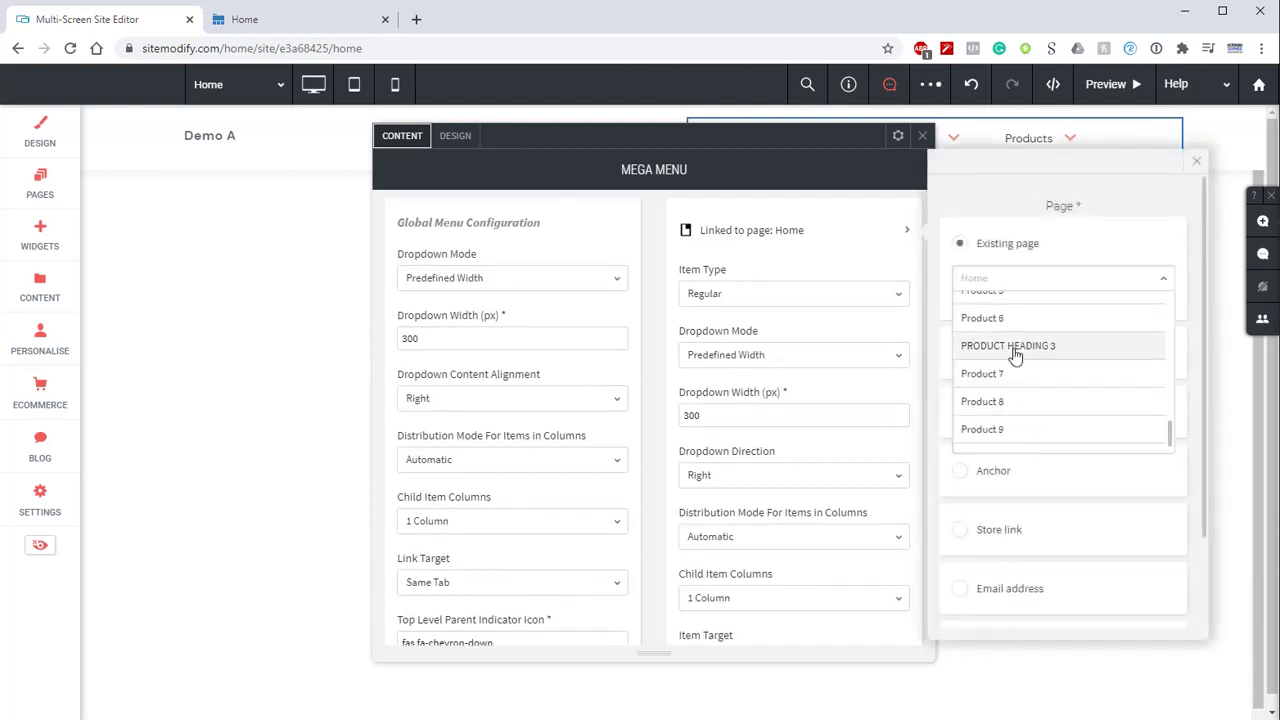
pyautogui.click(1014, 348)
pyautogui.click(735, 294)
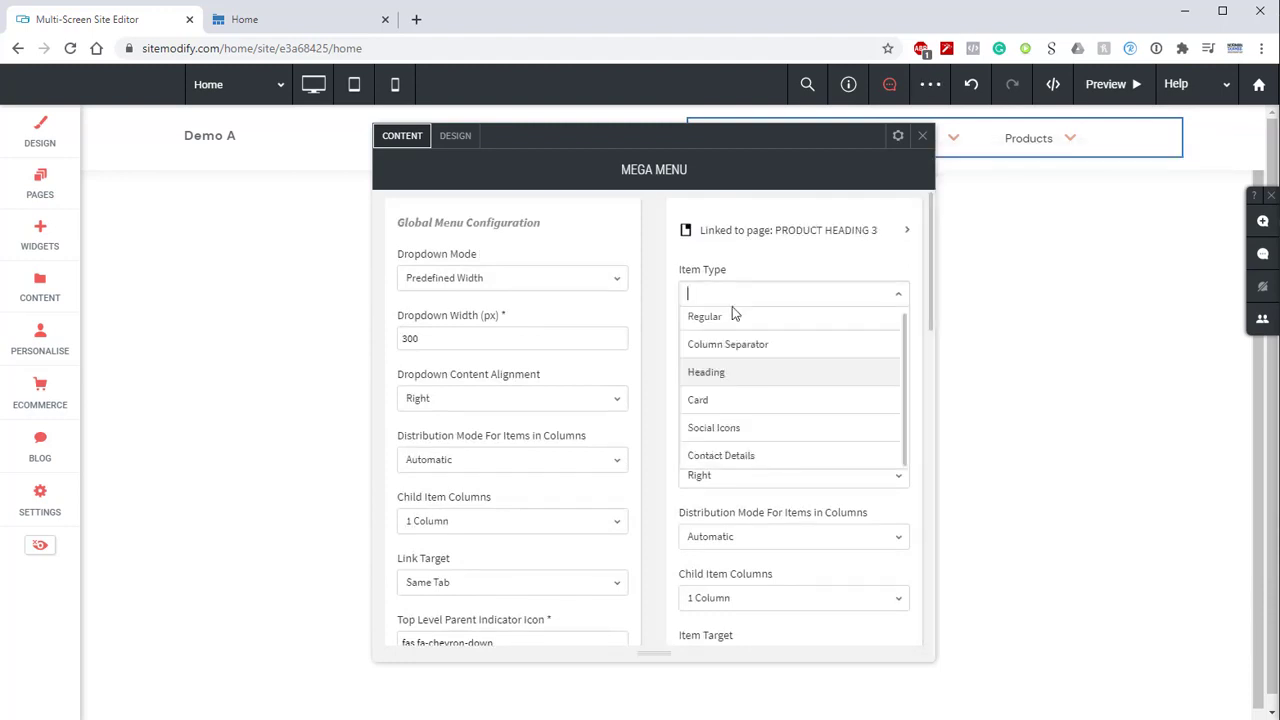
pyautogui.click(722, 371)
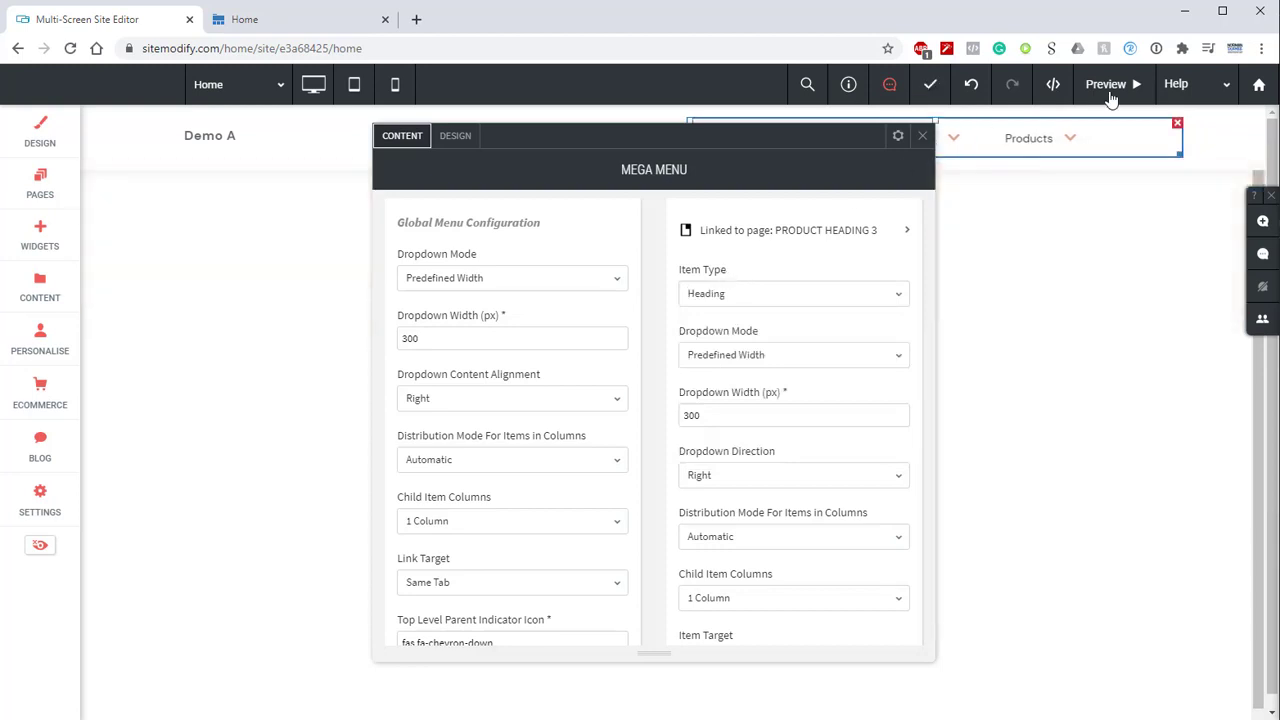
# Step: Preview the site to check the headings in the Products dropdown, and return to the editor
pyautogui.click(1105, 84)
pyautogui.moveTo(1007, 150)
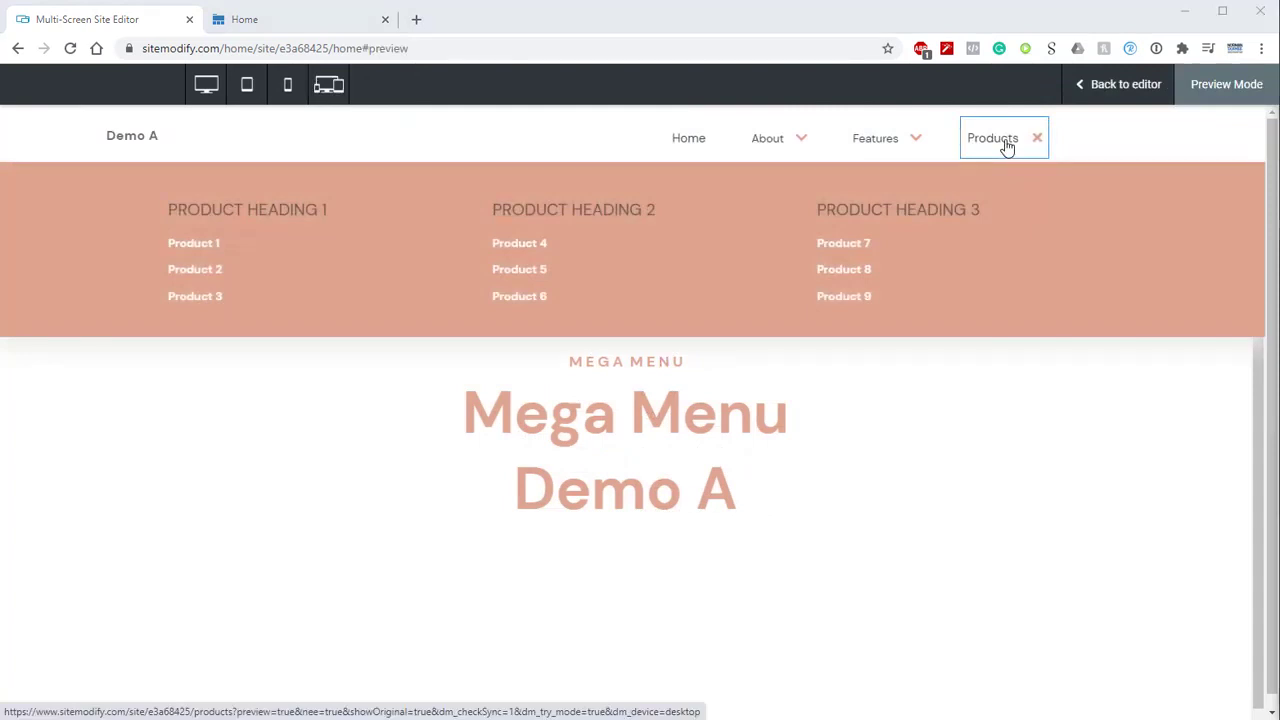
pyautogui.click(1097, 92)
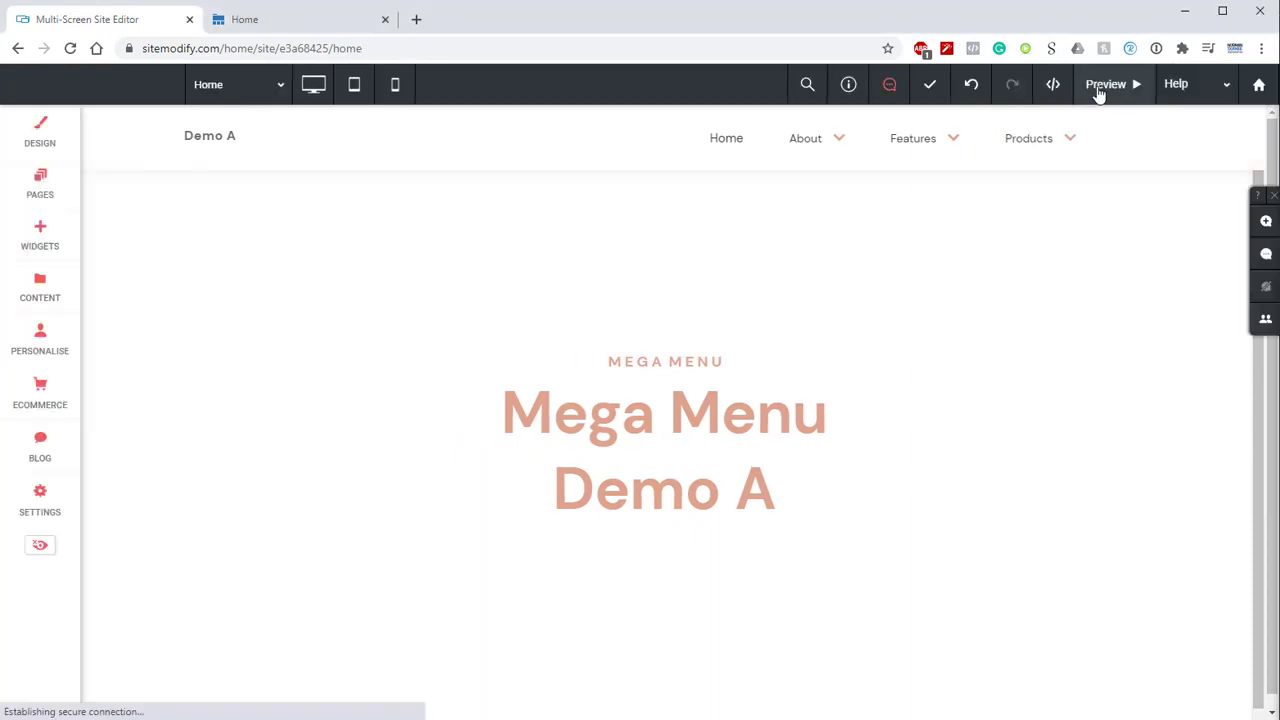
# Step: Set the item vertical padding to 20 px in the mega menu's Dropdown Heading Item Type design settings
pyautogui.click(715, 143)
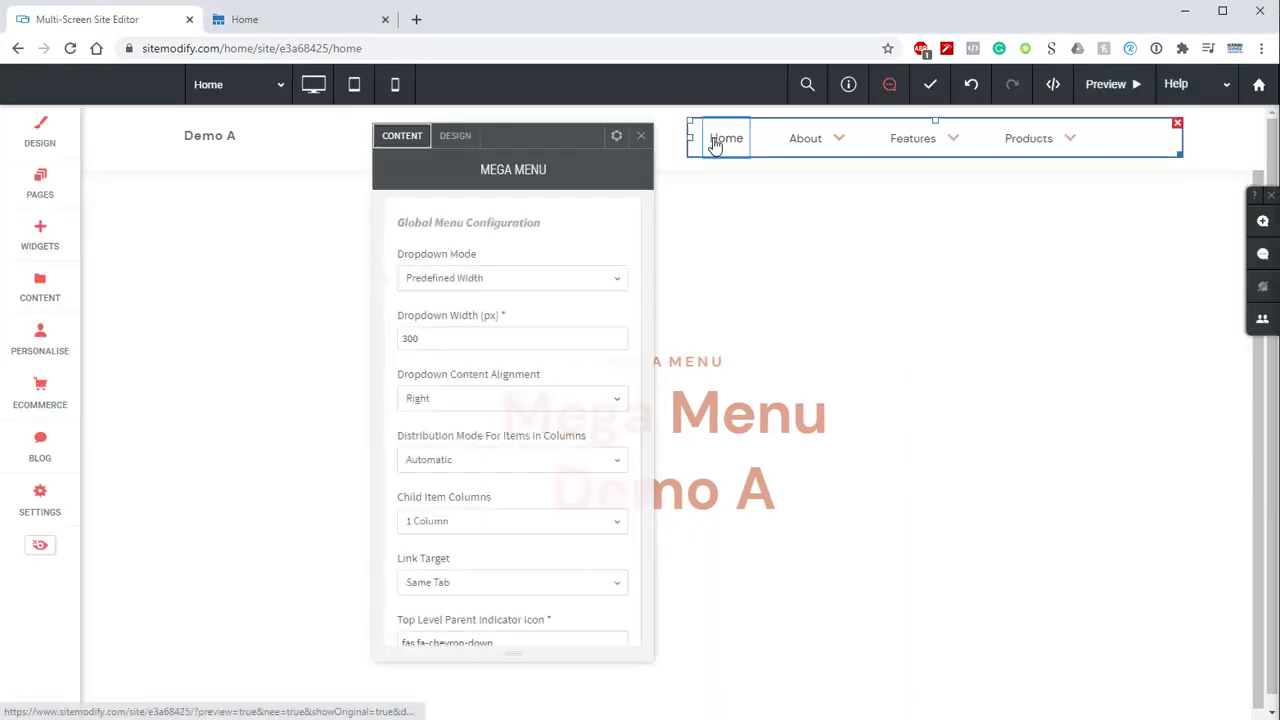
pyautogui.click(455, 136)
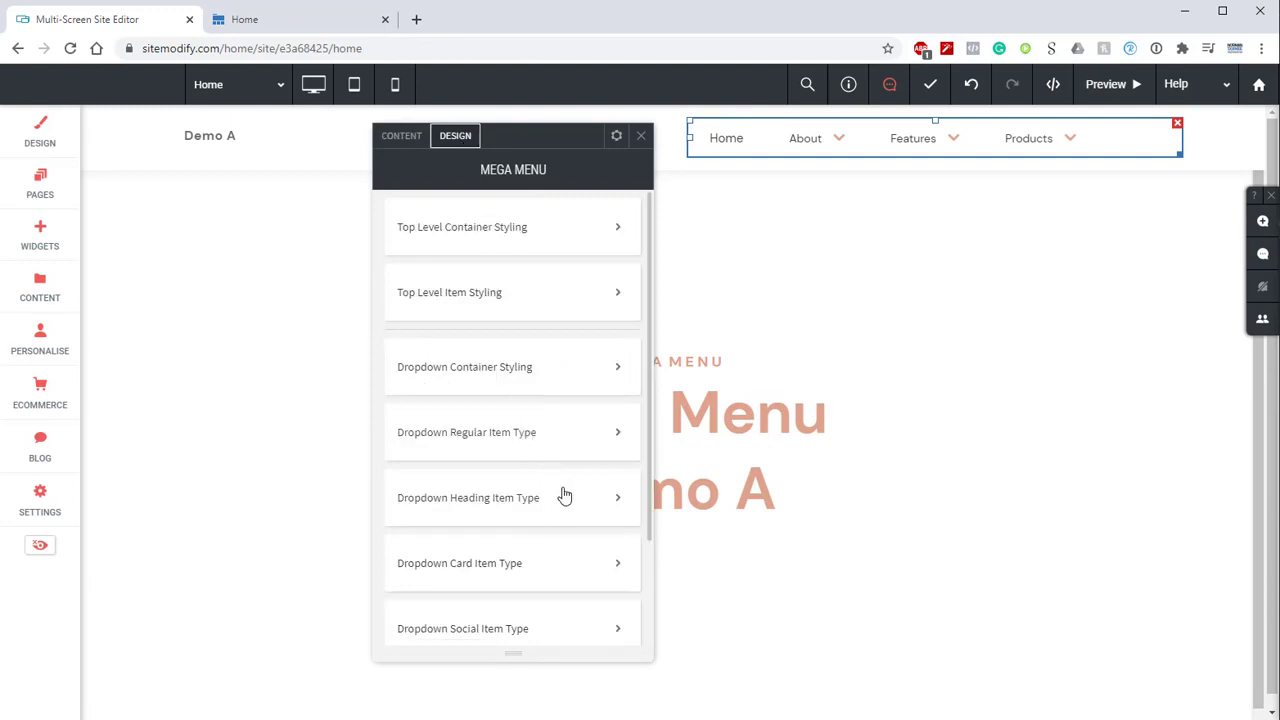
pyautogui.click(618, 499)
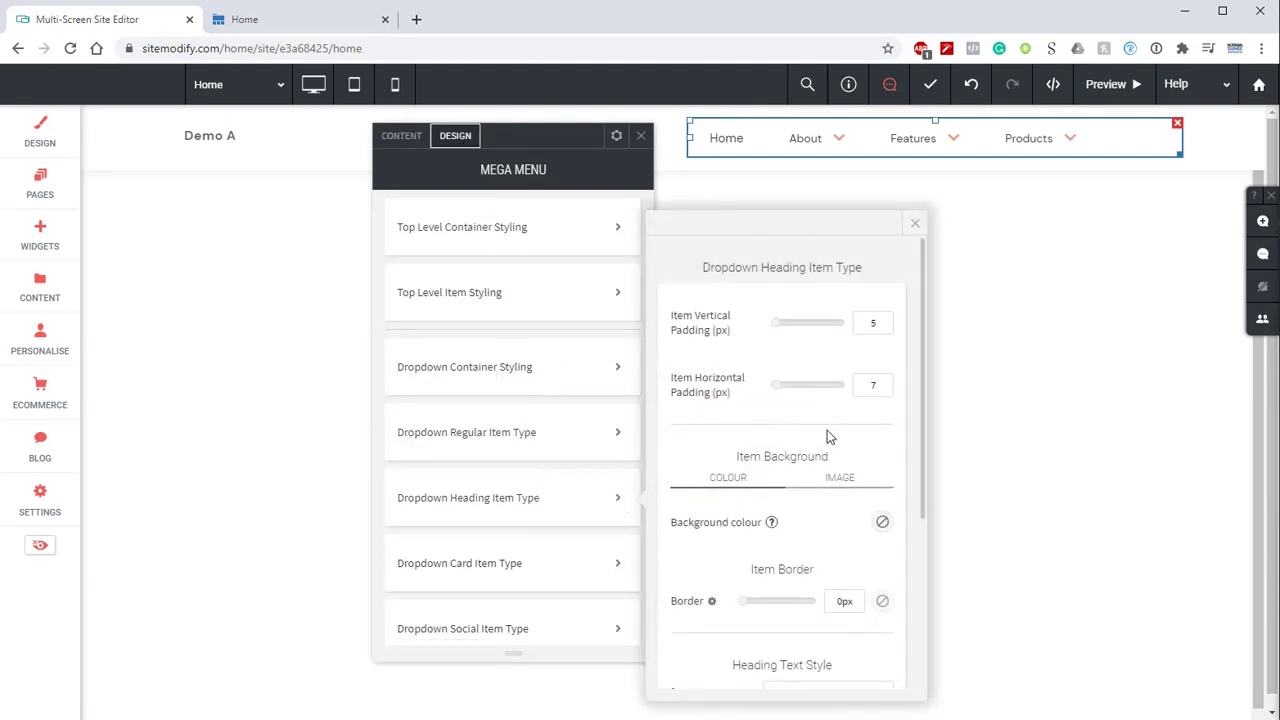
pyautogui.doubleClick(873, 322)
pyautogui.write('20')
# Step: Give the dropdown heading items a 1 px bottom border in the saved medium grey colour
pyautogui.scroll(-2, 754, 553)
pyautogui.click(712, 519)
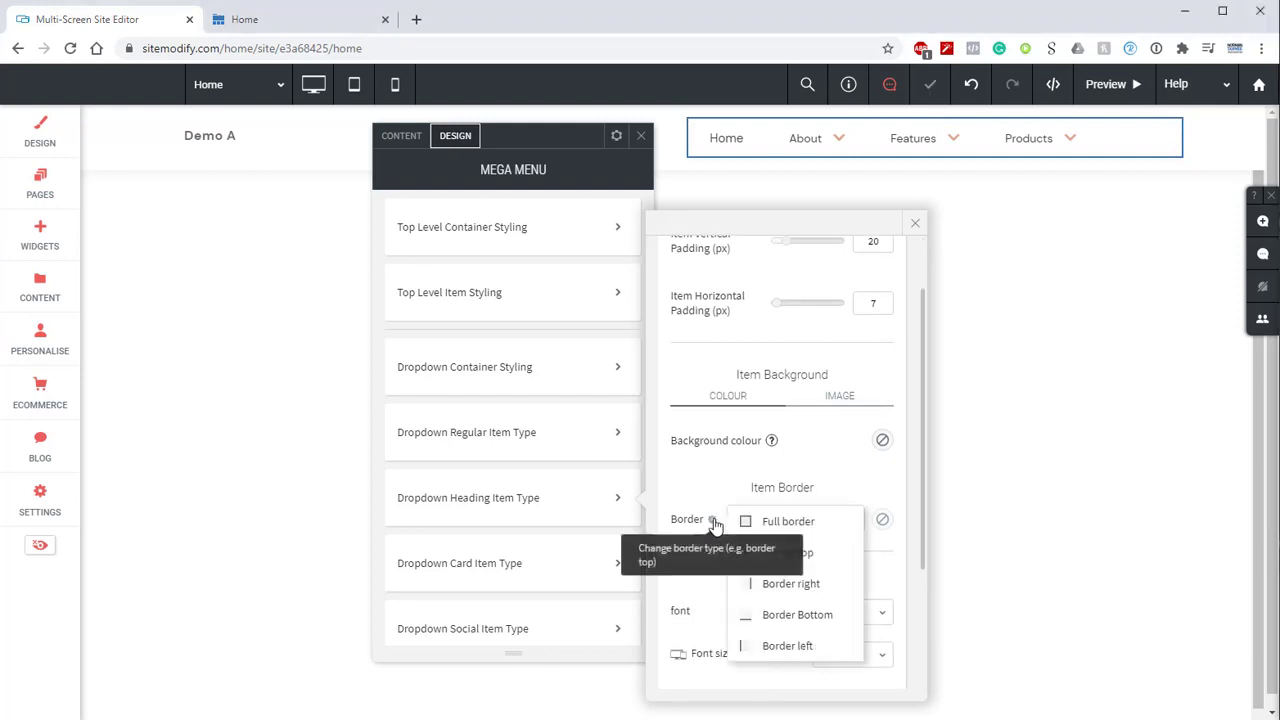
pyautogui.click(797, 614)
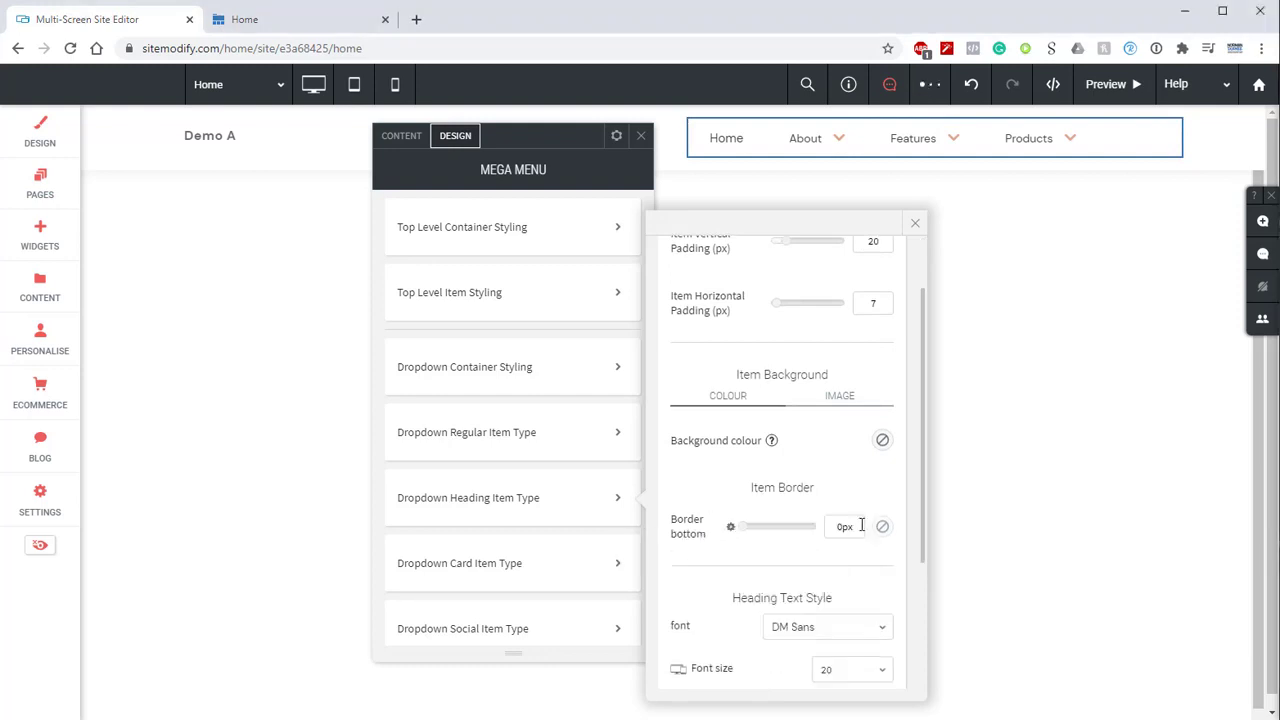
pyautogui.doubleClick(824, 531)
pyautogui.write('1')
pyautogui.click(883, 528)
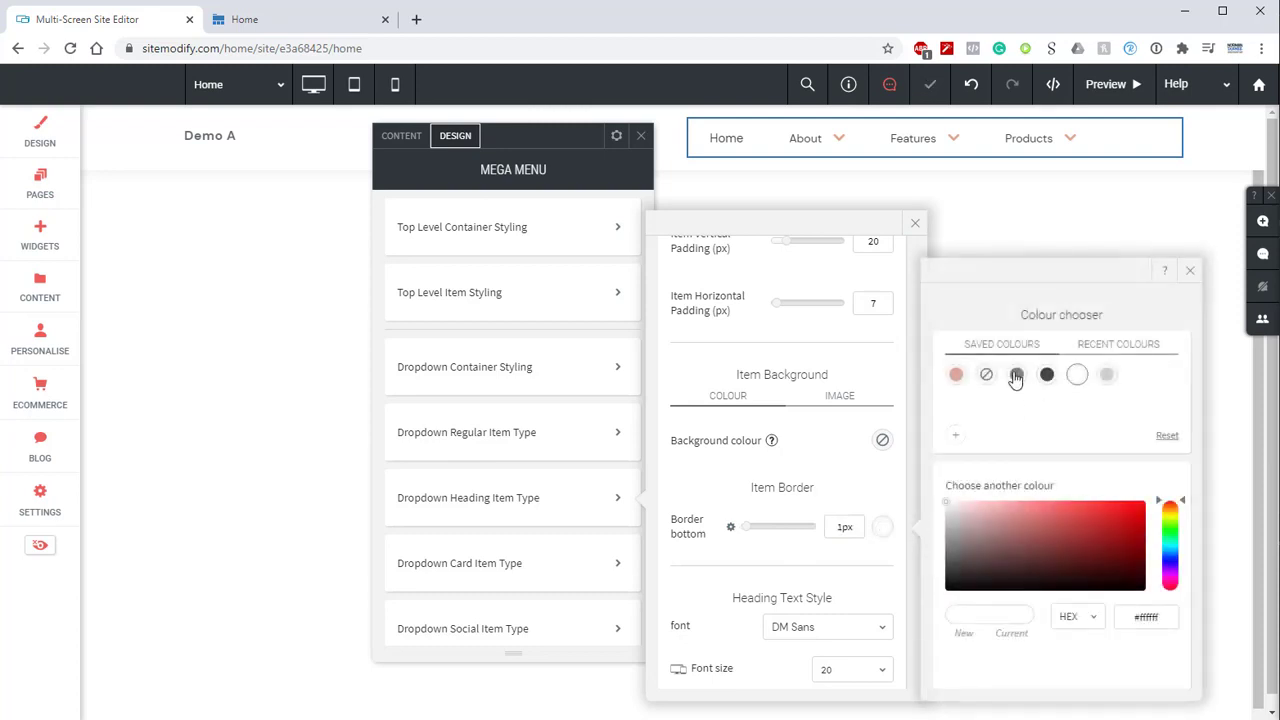
pyautogui.click(1016, 375)
pyautogui.click(1190, 271)
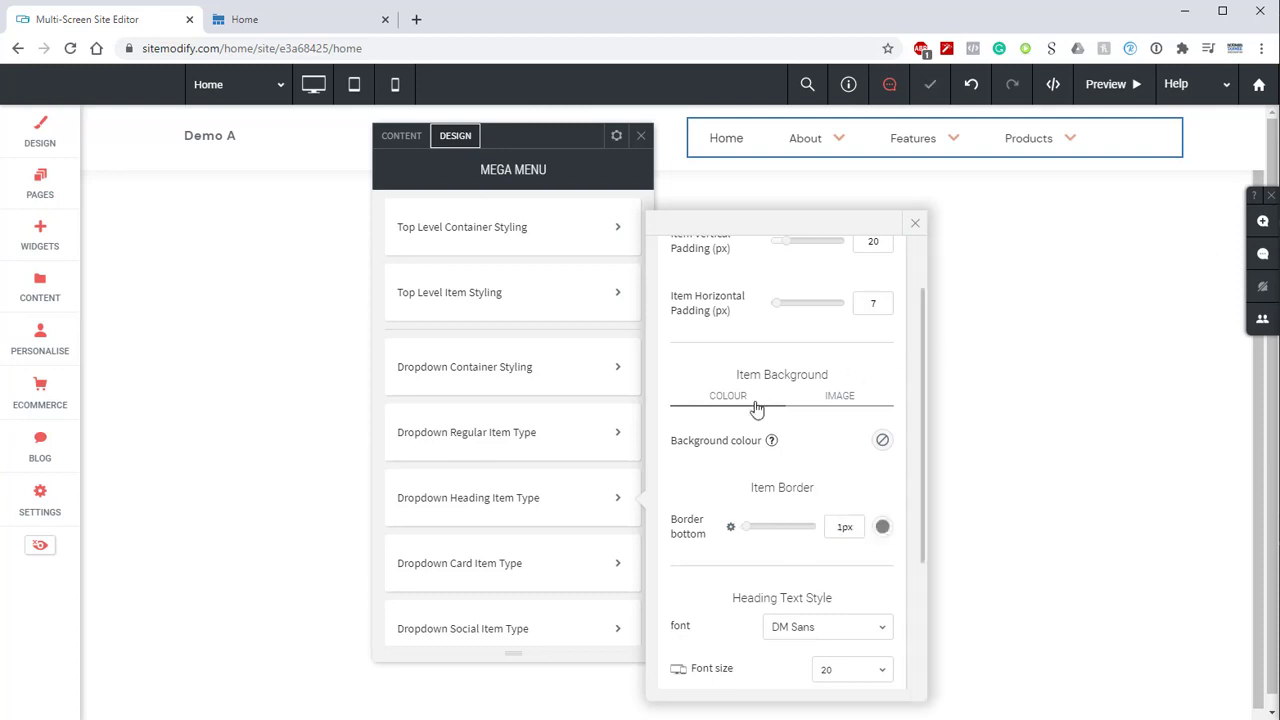
# Step: Set the dropdown heading text to font size 15 with a white font colour
pyautogui.scroll(-2, 770, 425)
pyautogui.click(857, 470)
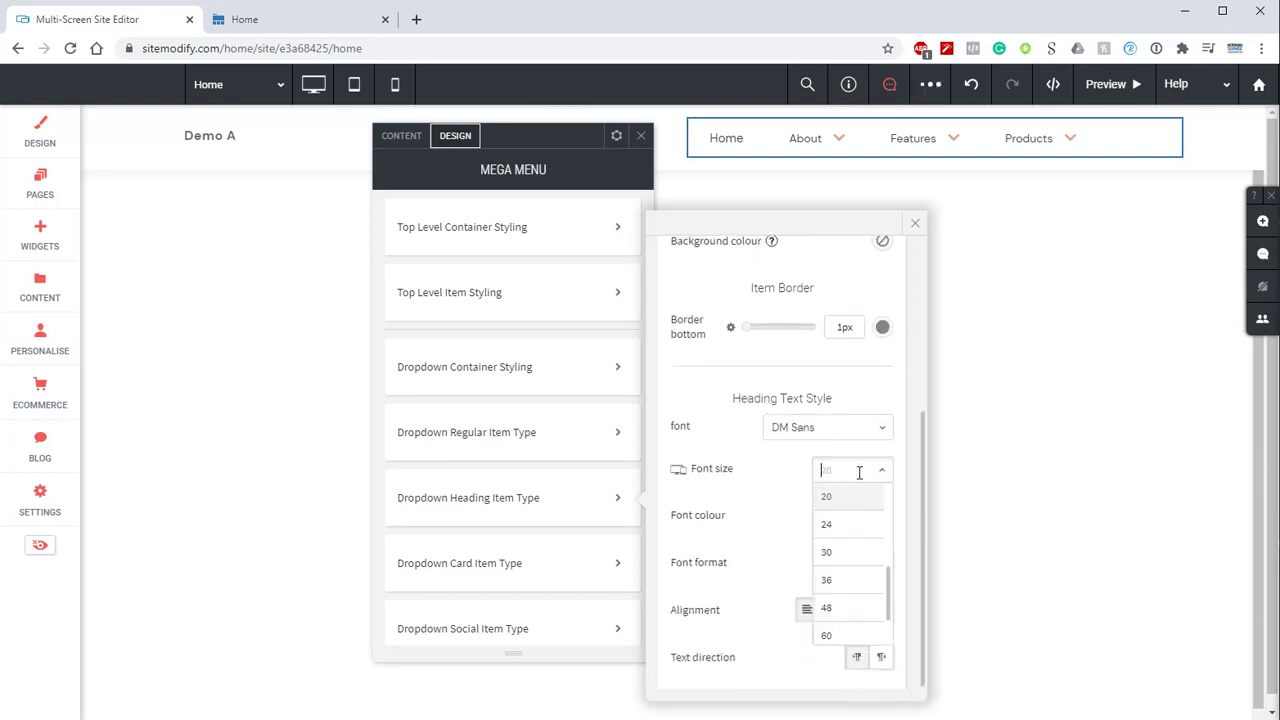
pyautogui.write('15')
pyautogui.press('Return')
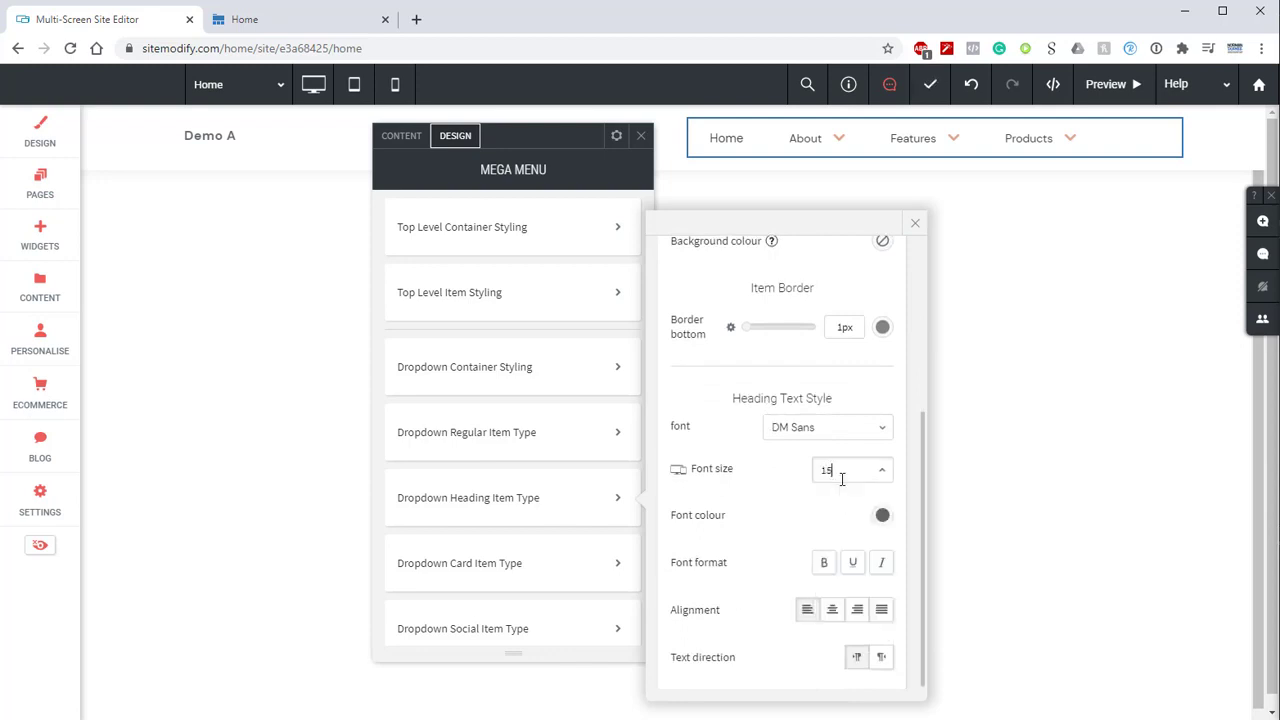
pyautogui.click(884, 516)
pyautogui.click(1080, 355)
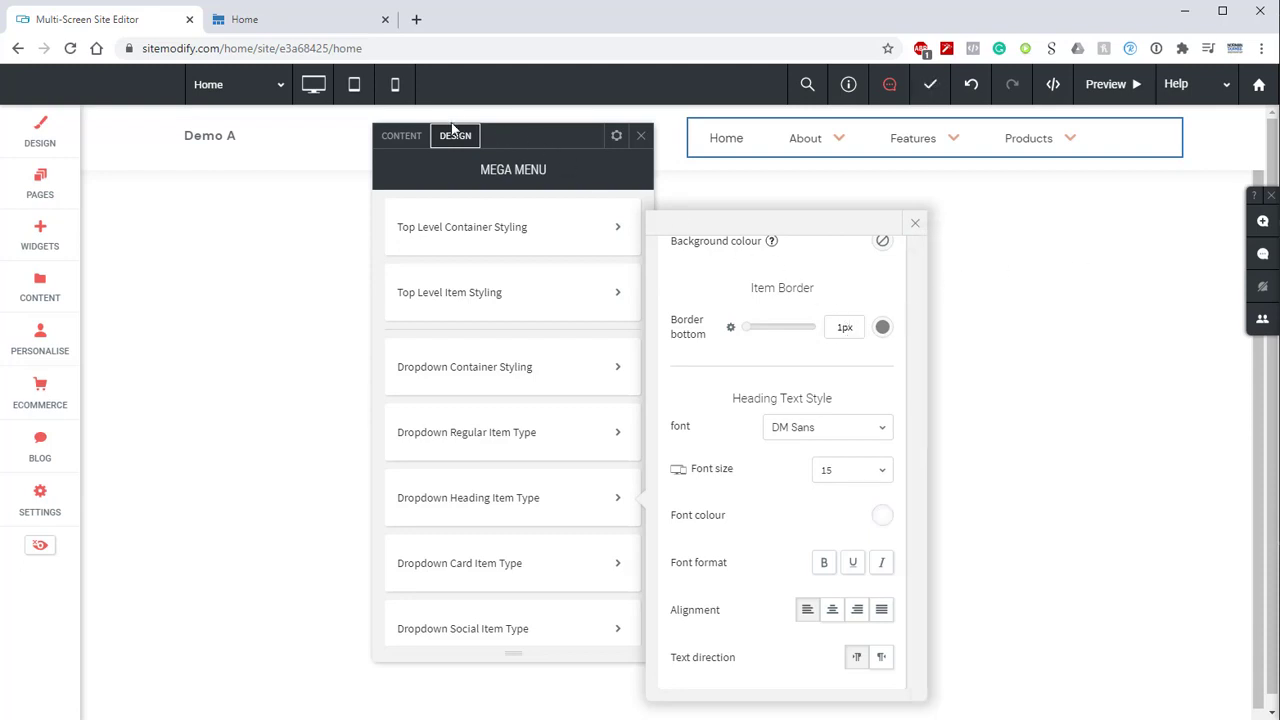
# Step: Add another item override to the mega menu's content and link it to the existing page Product 1
pyautogui.click(417, 139)
pyautogui.scroll(-10, 530, 310)
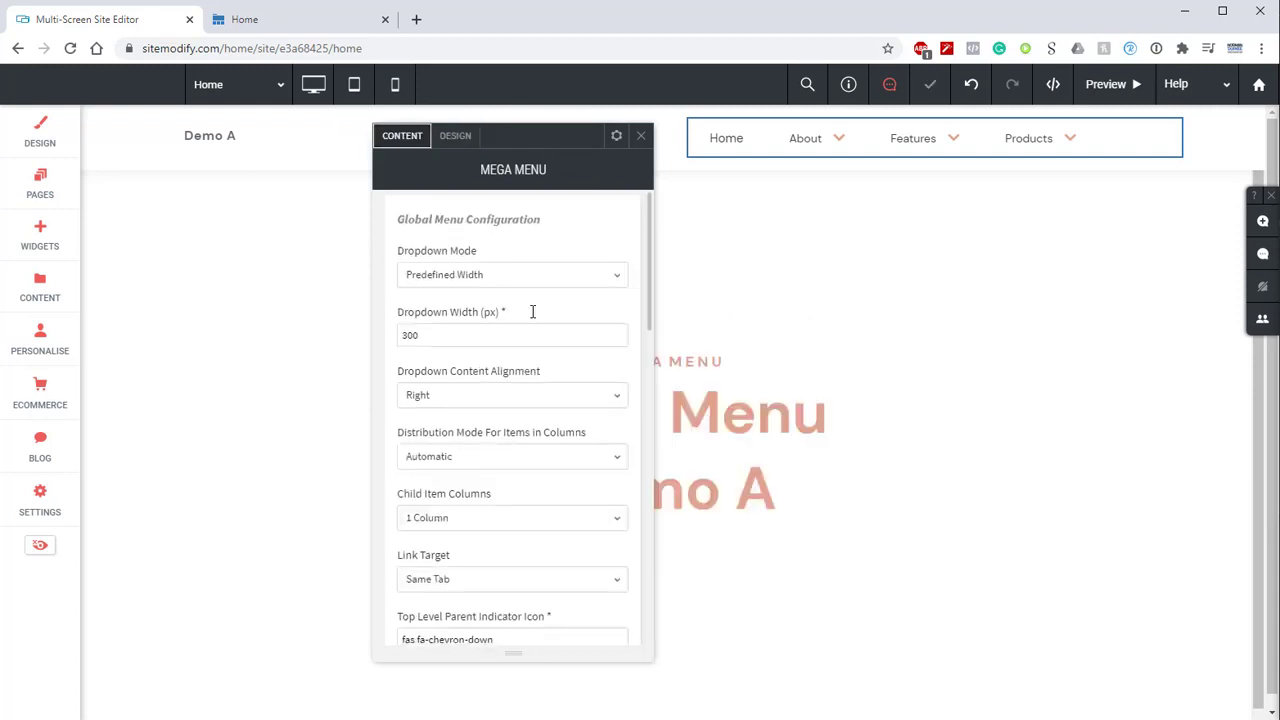
pyautogui.click(445, 578)
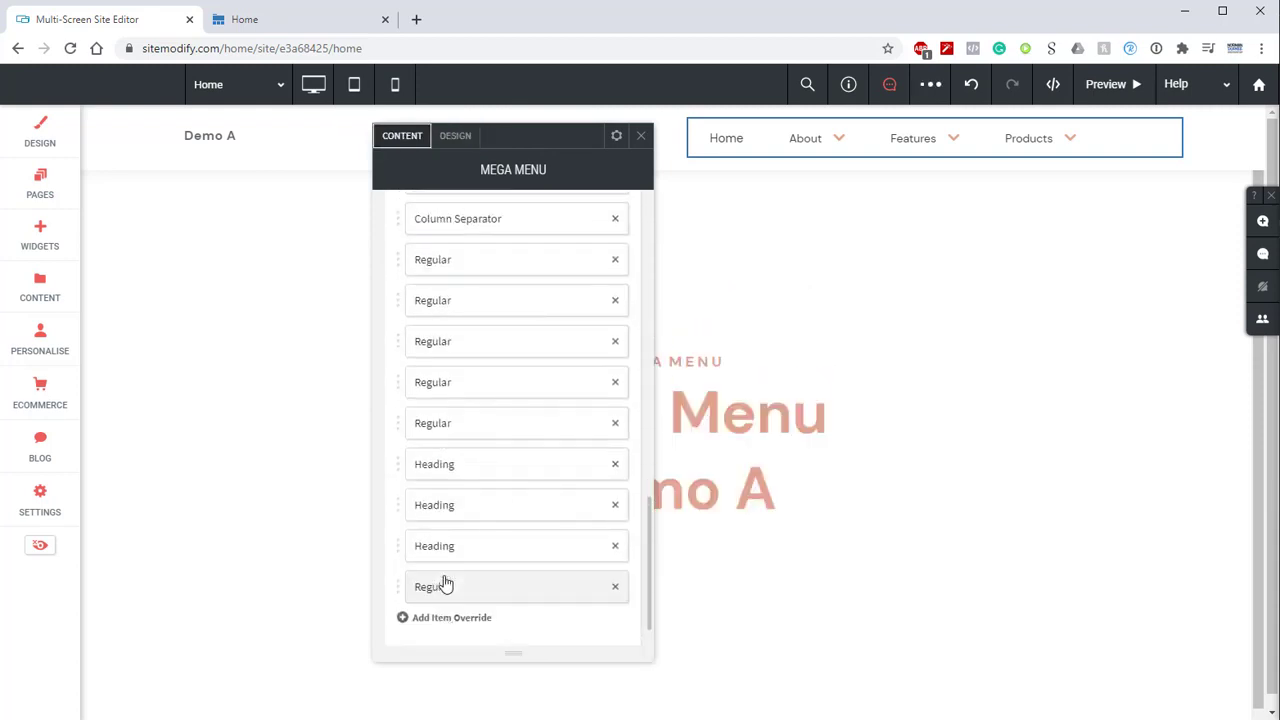
pyautogui.click(452, 590)
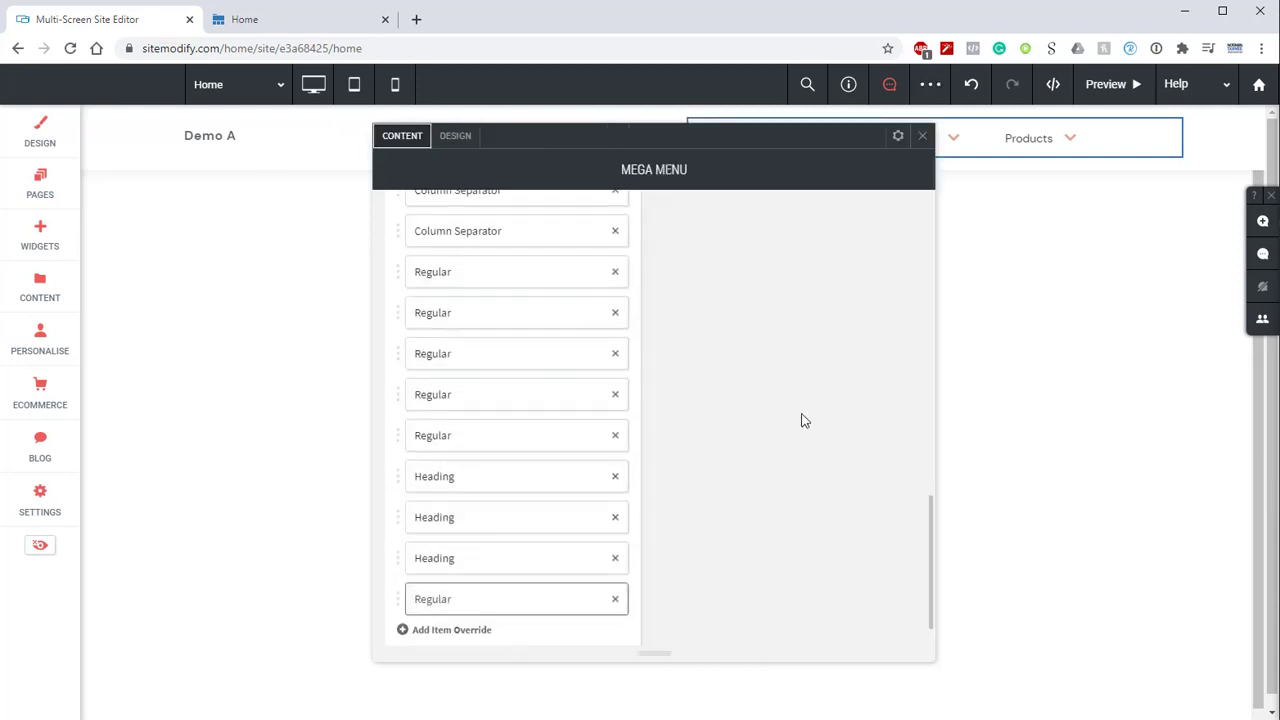
pyautogui.click(782, 229)
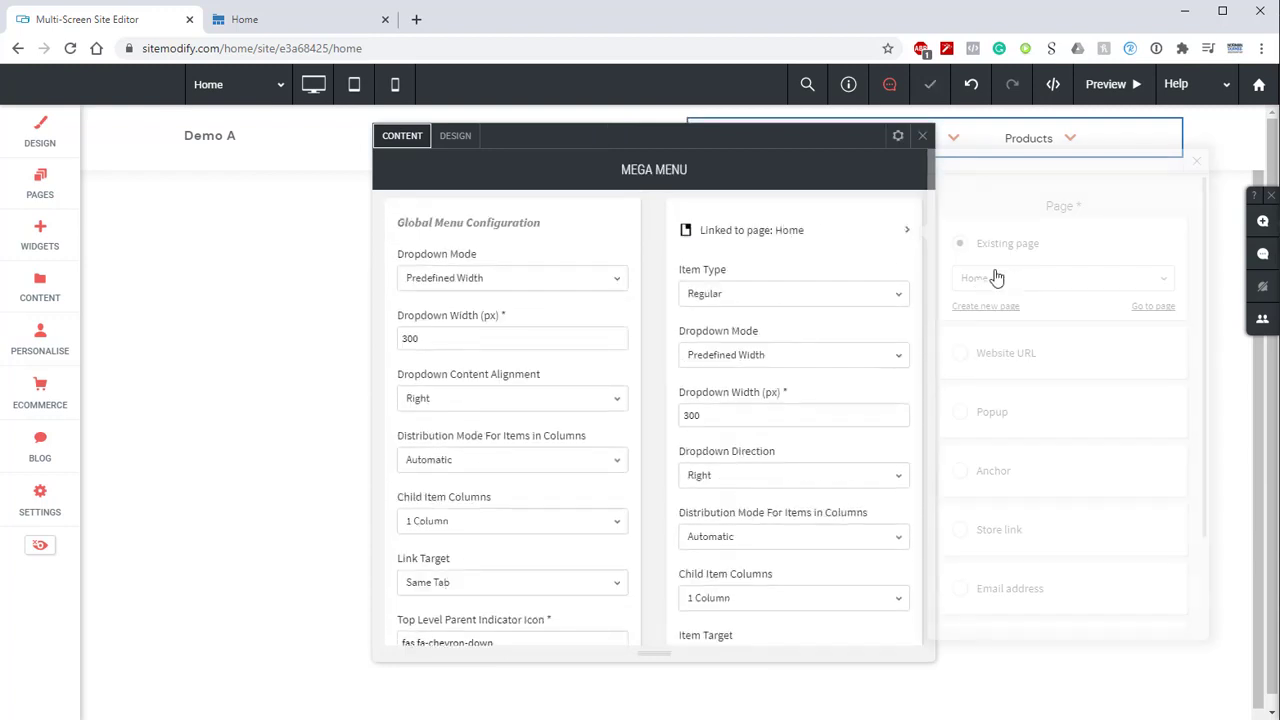
pyautogui.click(1015, 280)
pyautogui.scroll(-5, 1029, 362)
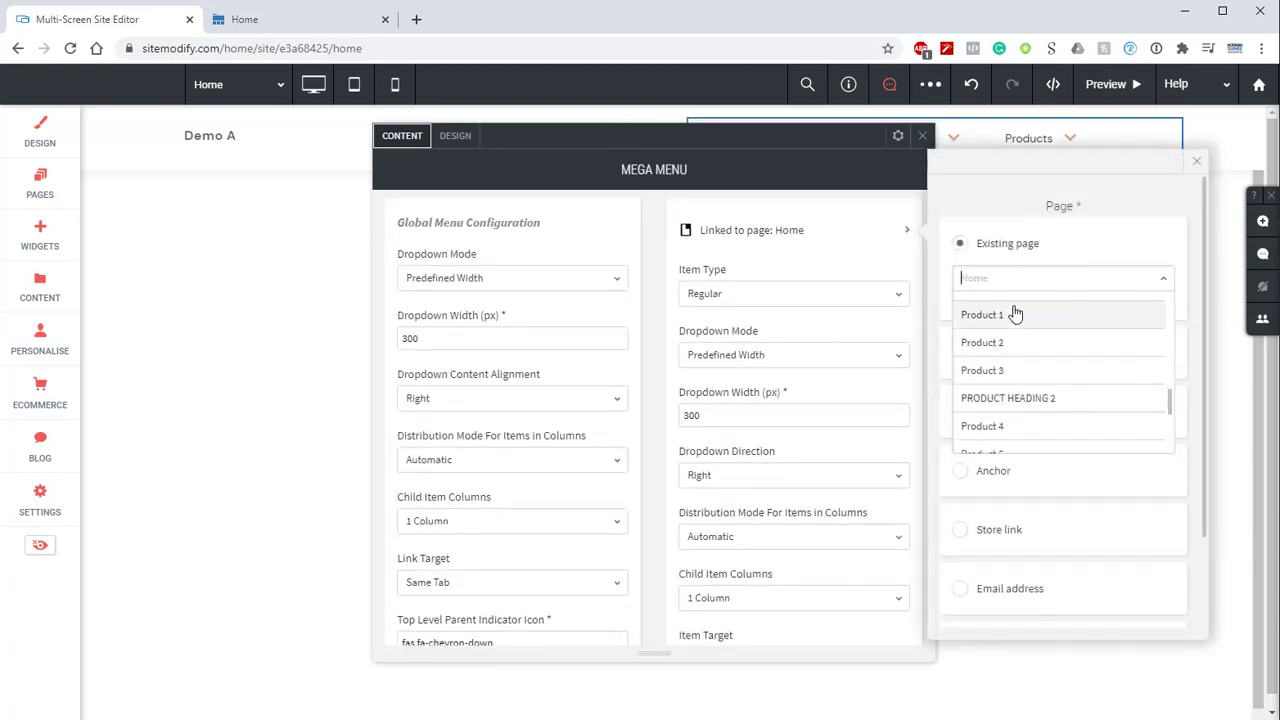
pyautogui.click(1014, 316)
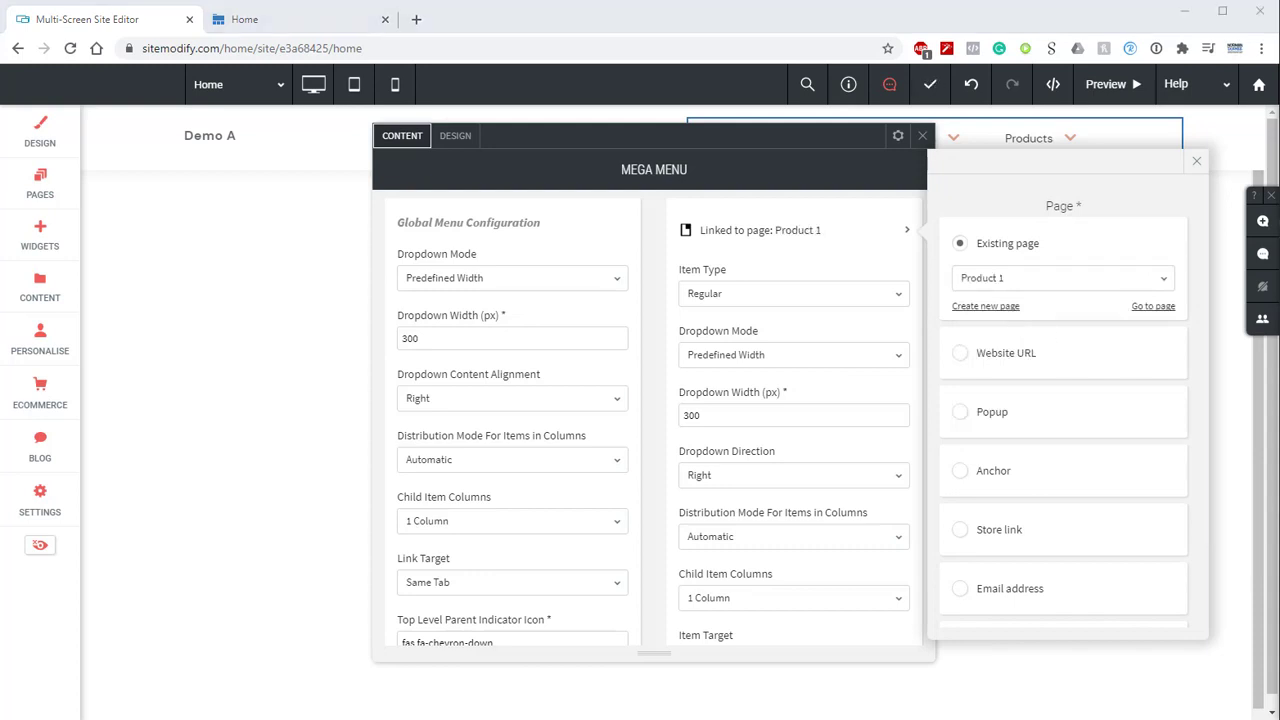
# Step: Fill the Product 1 override's item subtitle with the copied lorem ipsum text, ending in "Donec posuere scelerisque risus."
pyautogui.click(889, 434)
pyautogui.scroll(-3, 889, 434)
pyautogui.click(755, 469)
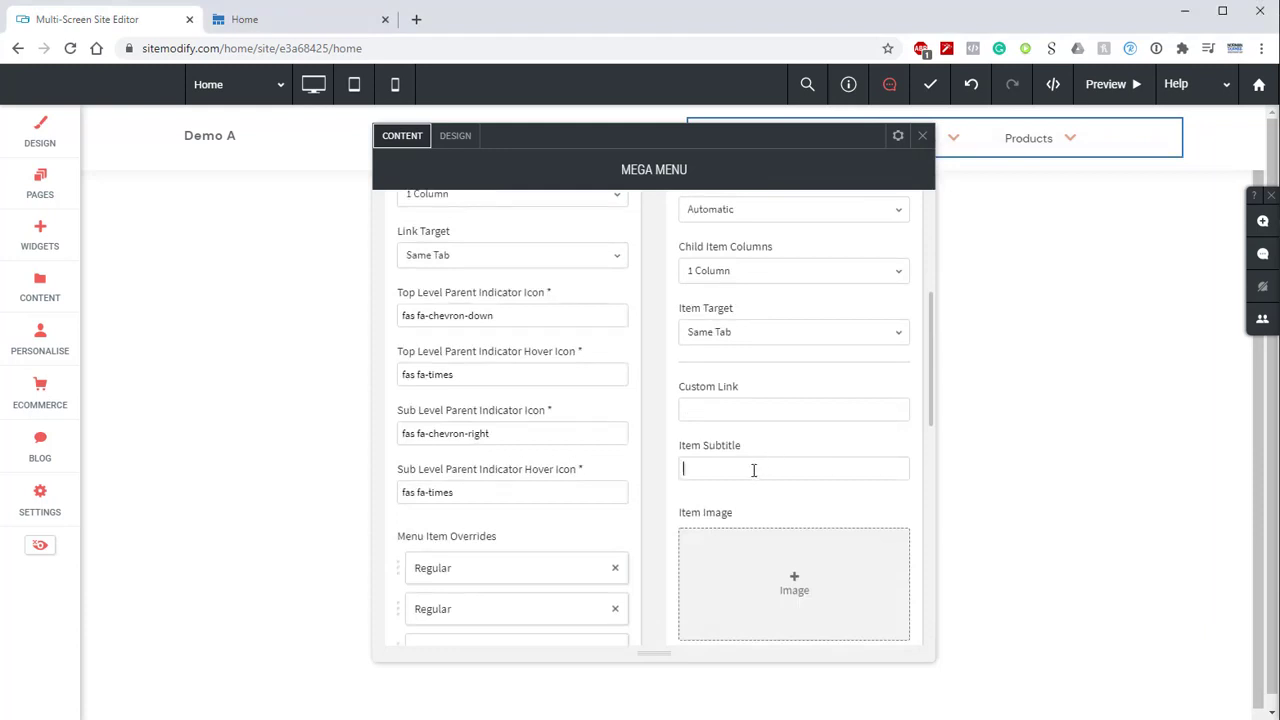
pyautogui.hotkey('ctrl', 'v')
pyautogui.write('.')
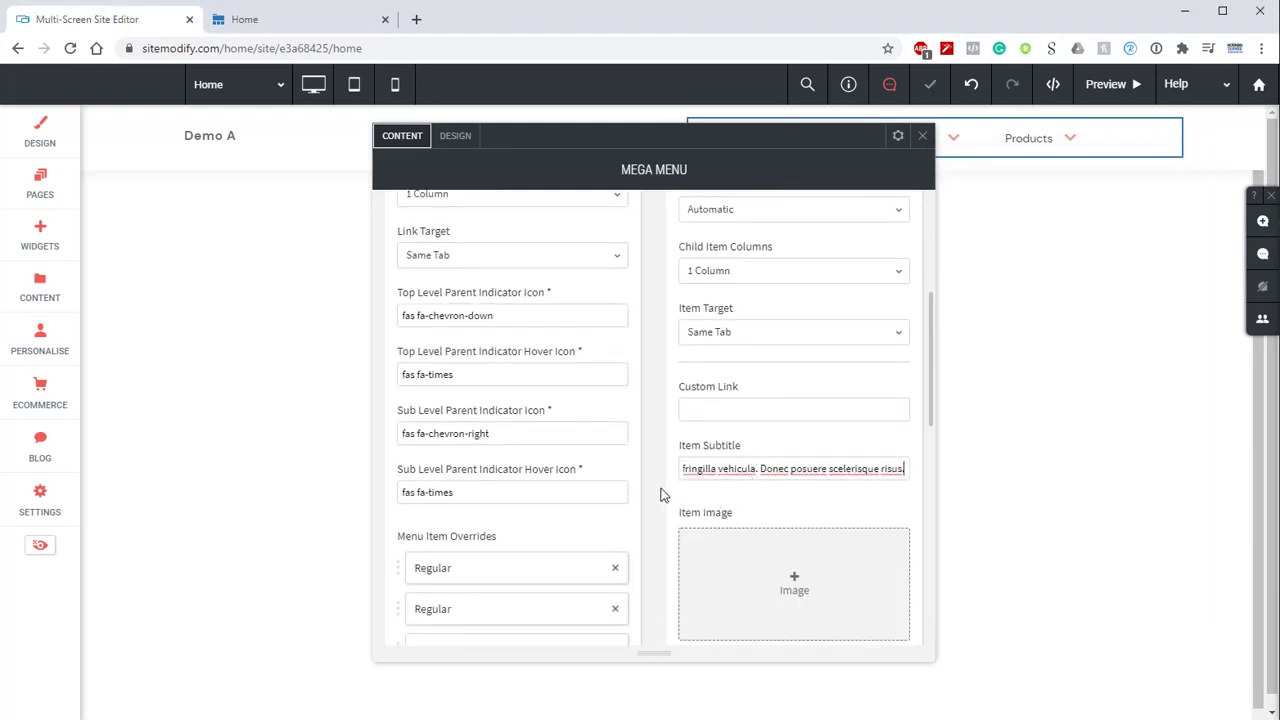
# Step: Review the end of the item override list, close the mega menu settings and preview the Products dropdown
pyautogui.scroll(-10, 660, 490)
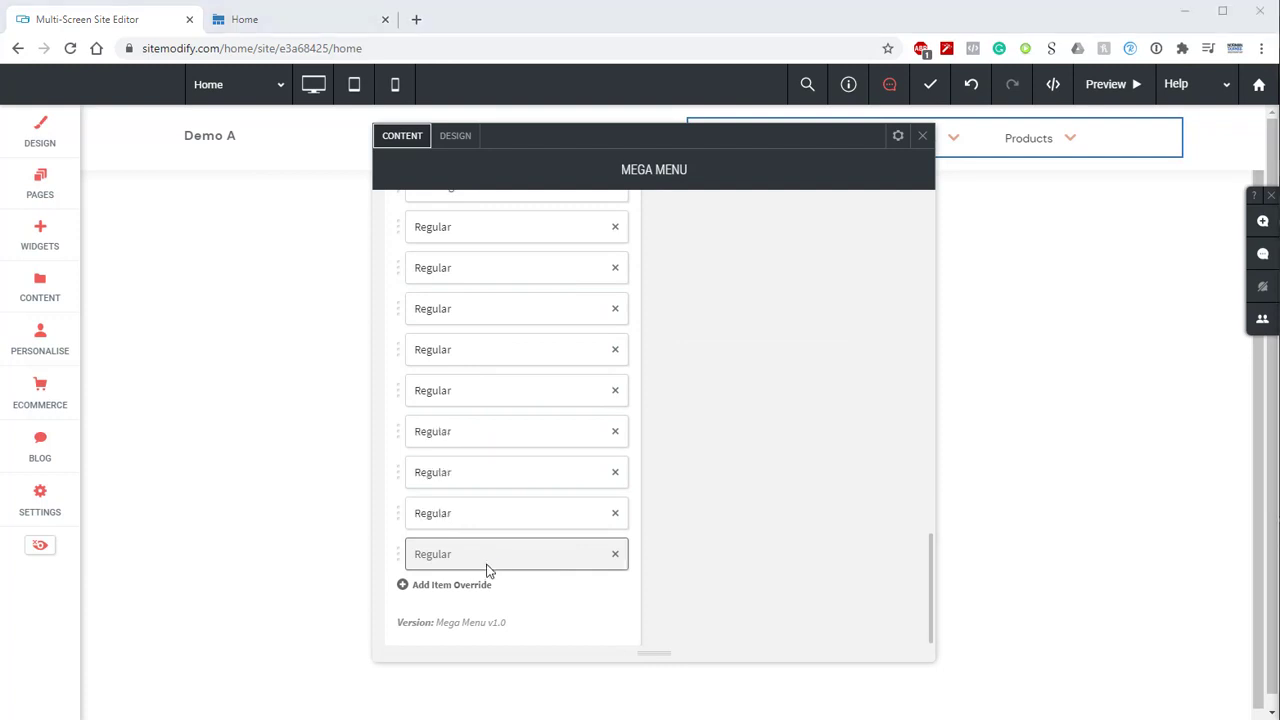
pyautogui.scroll(1, 511, 572)
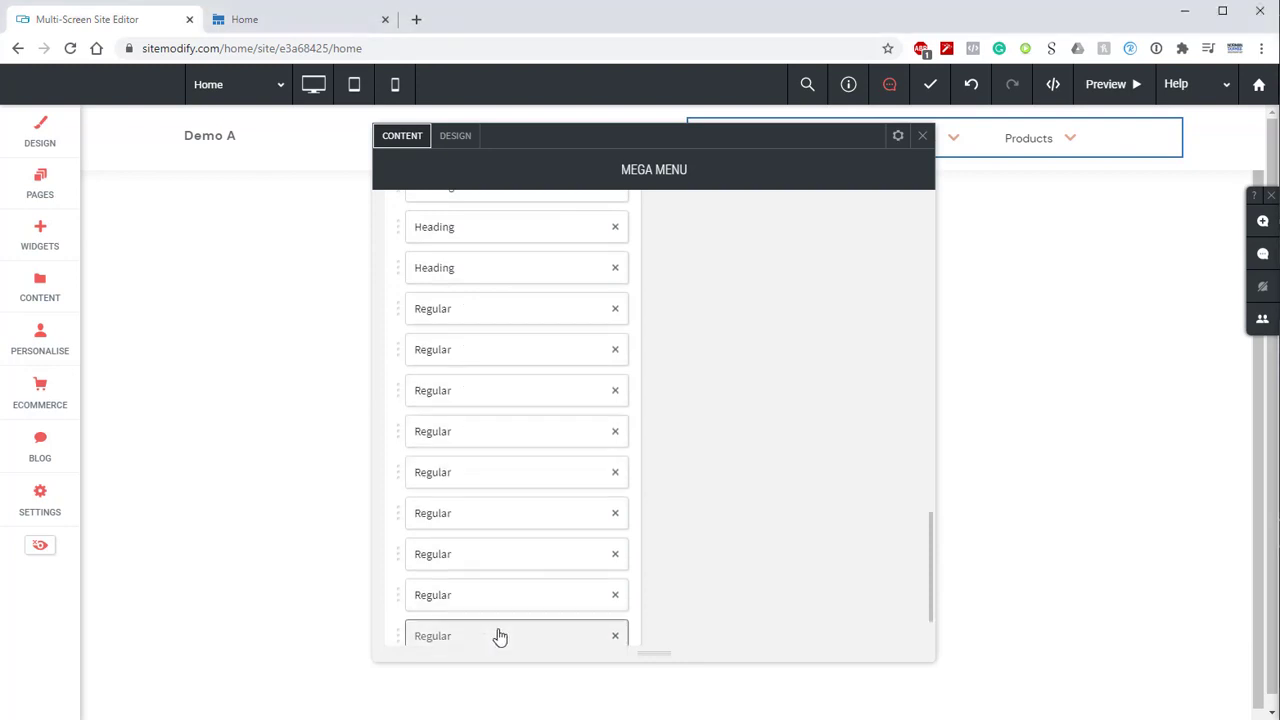
pyautogui.scroll(-1, 540, 577)
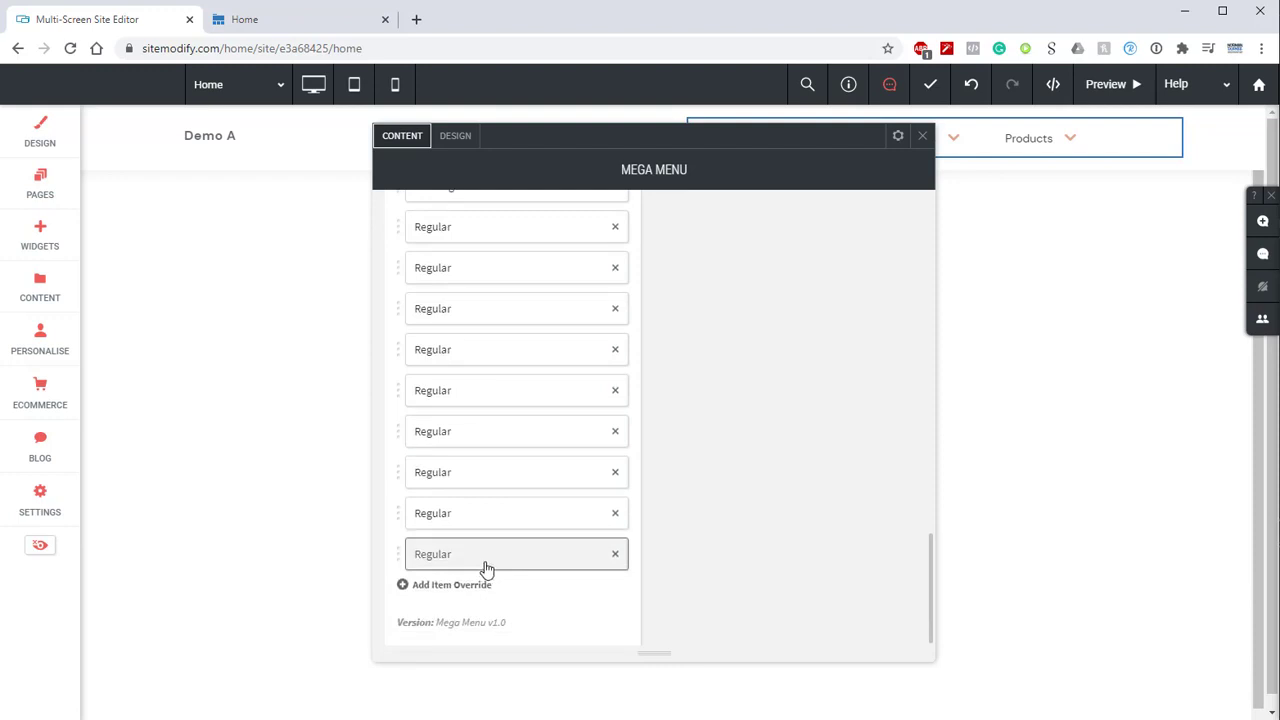
pyautogui.click(922, 136)
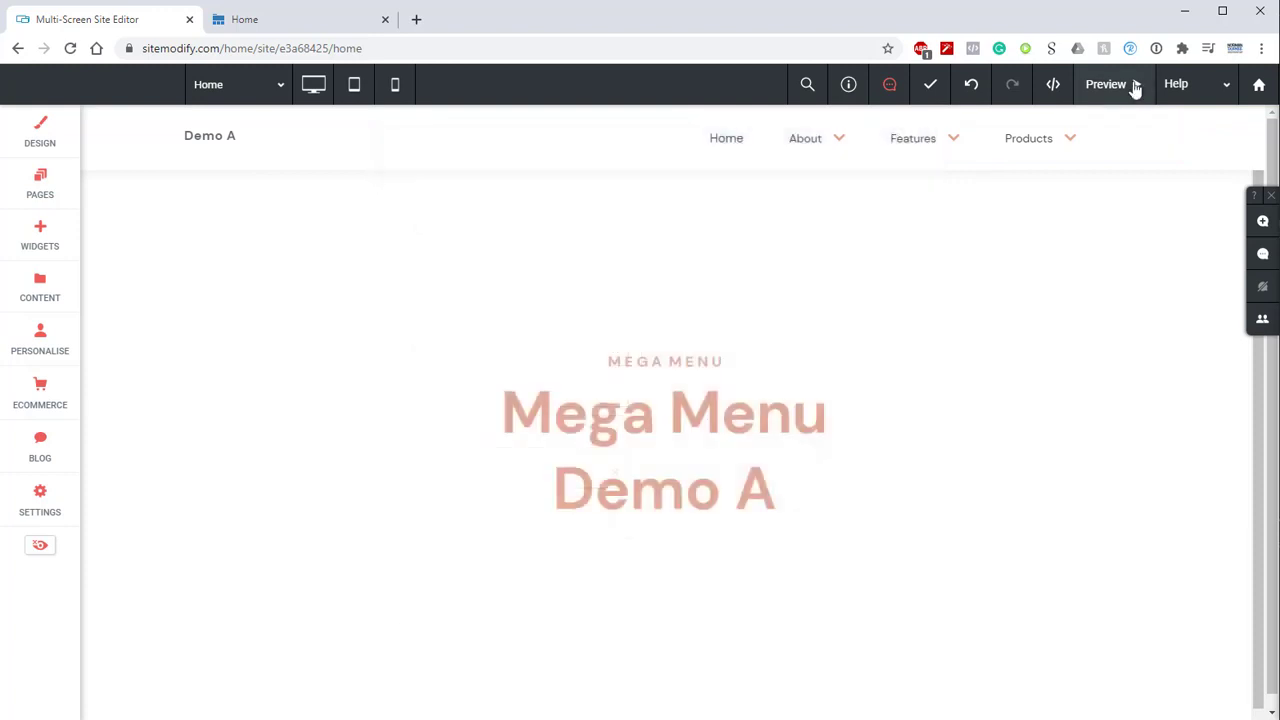
pyautogui.click(1136, 88)
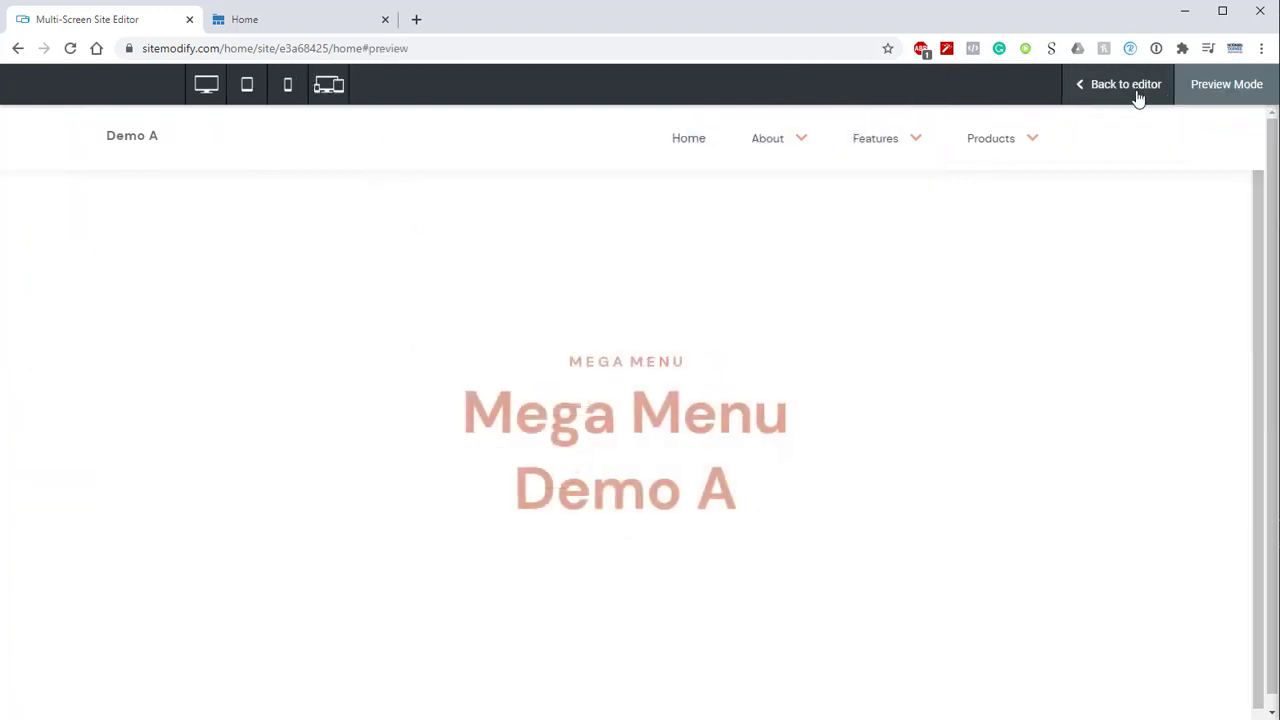
pyautogui.moveTo(1028, 140)
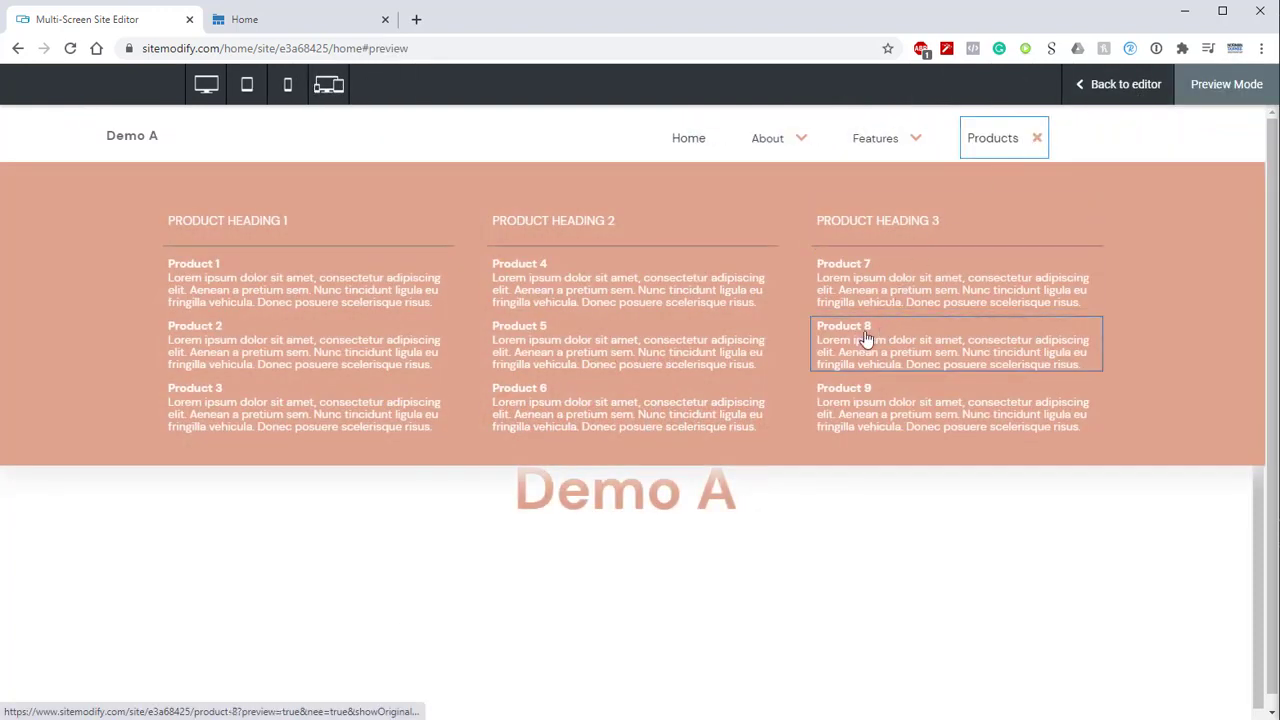